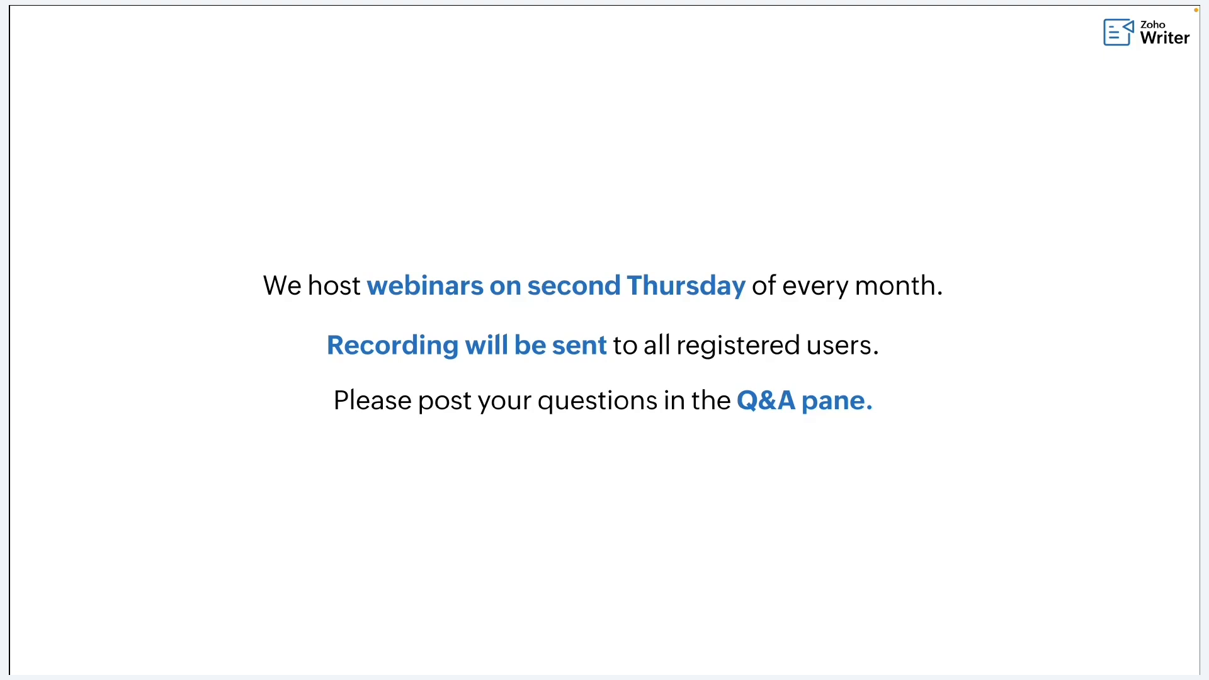
- Advance to the Agenda slide, then switch to the browser desktop showing the Taj Mahal document
key("Right")
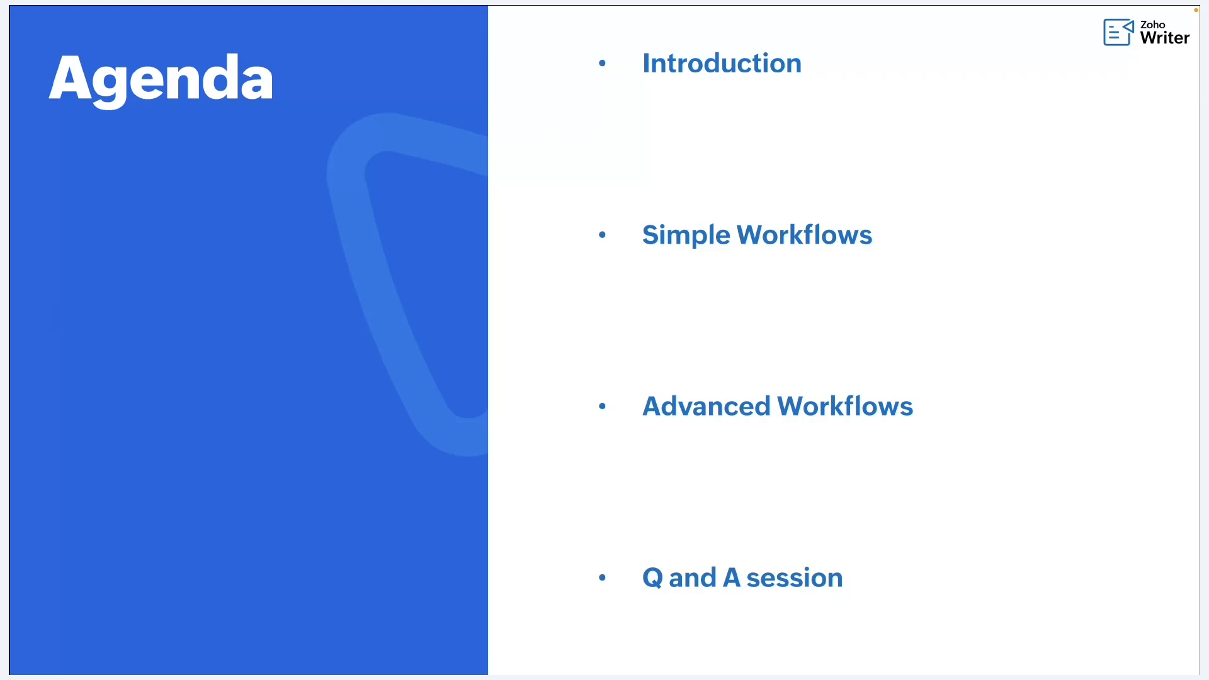
key("ctrl+Right")
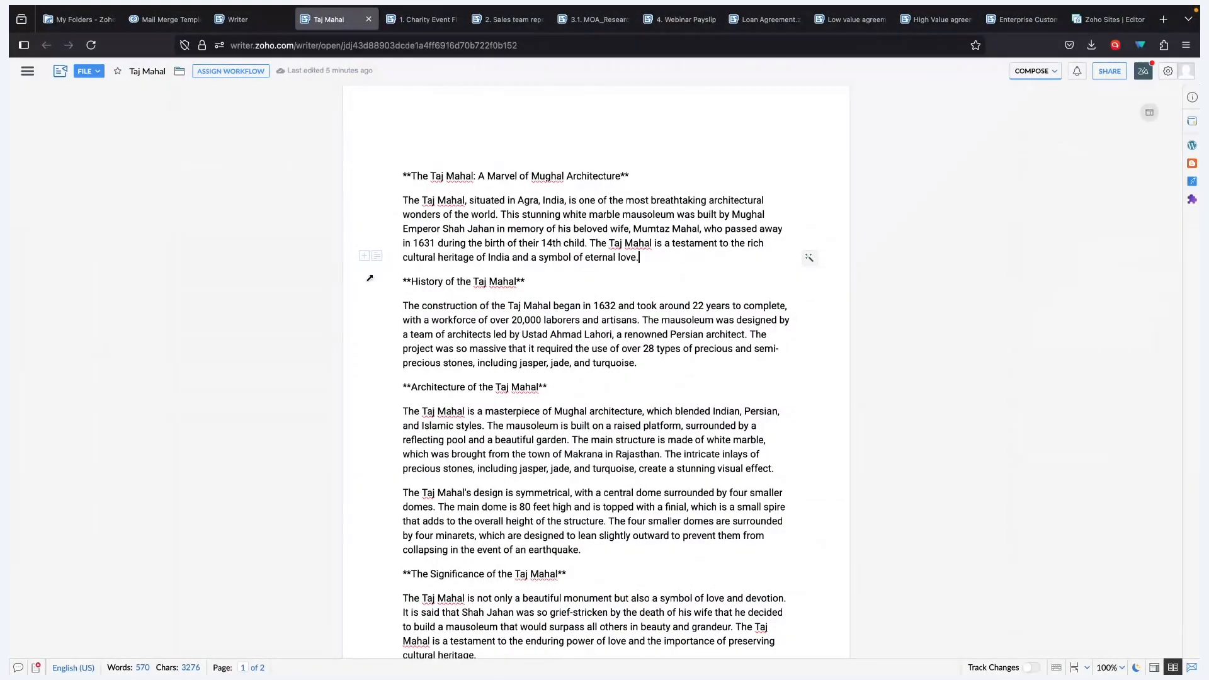
- Switch the Taj Mahal document from Compose to Distribute mode
left_click(27, 70)
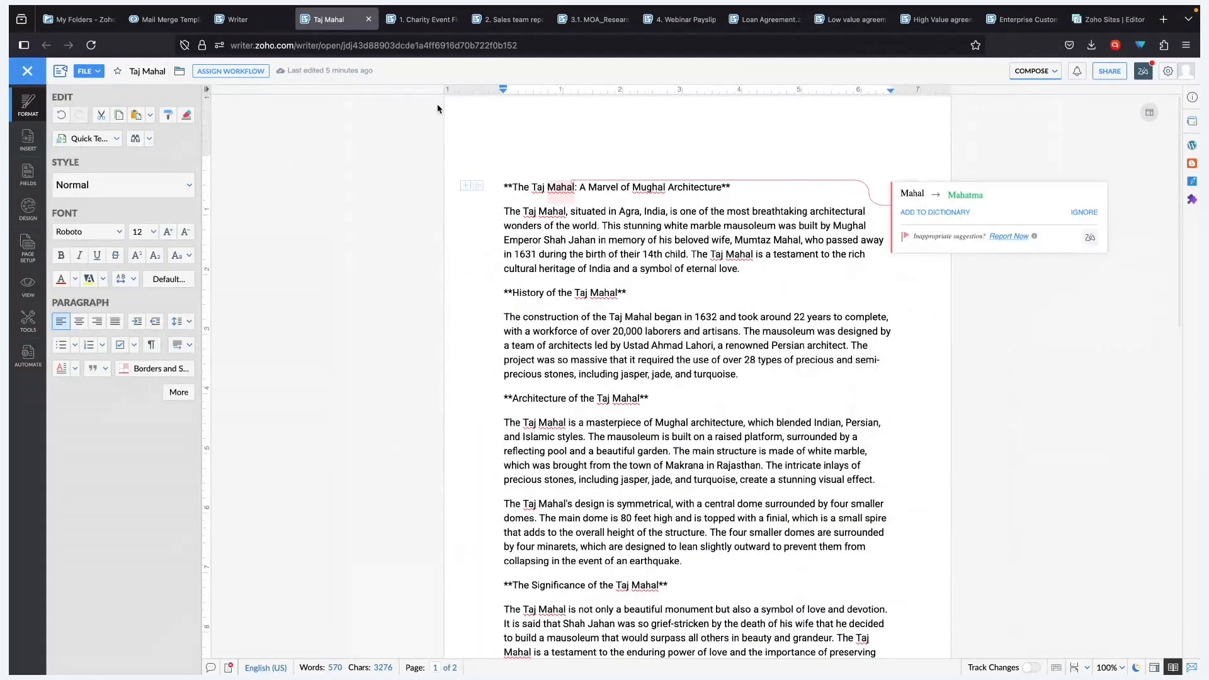
left_click(1035, 71)
left_click(1032, 157)
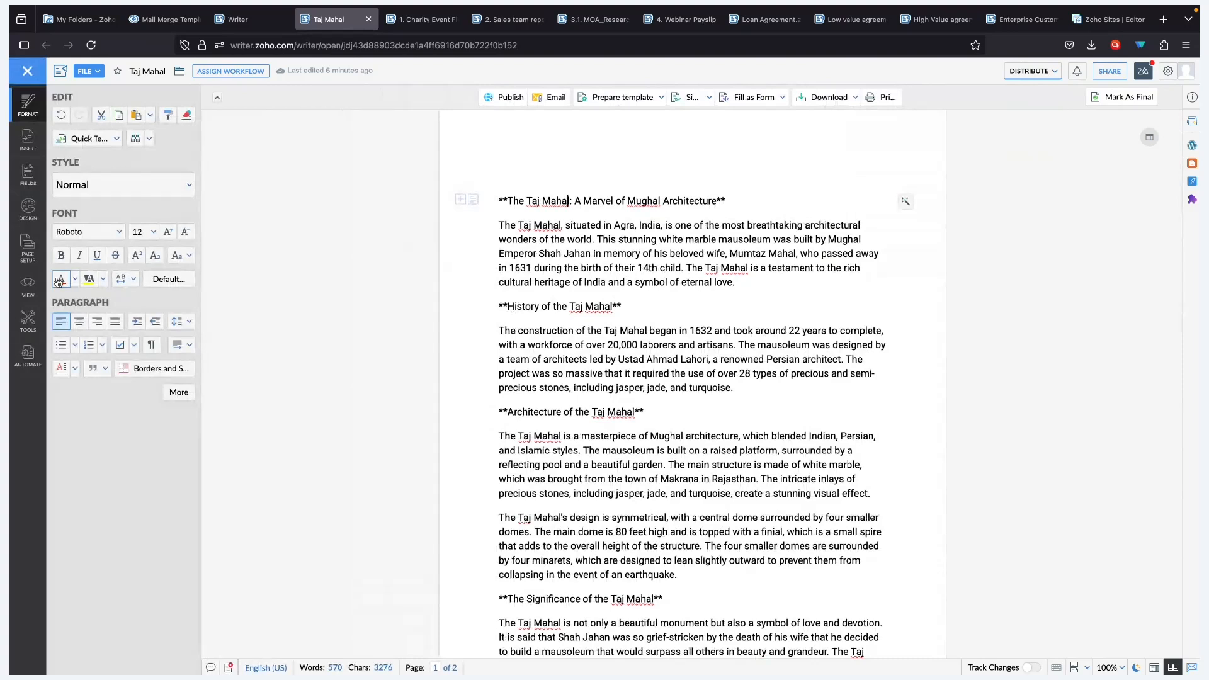
left_click(27, 140)
- Publish the document as Public on the web
left_click(515, 98)
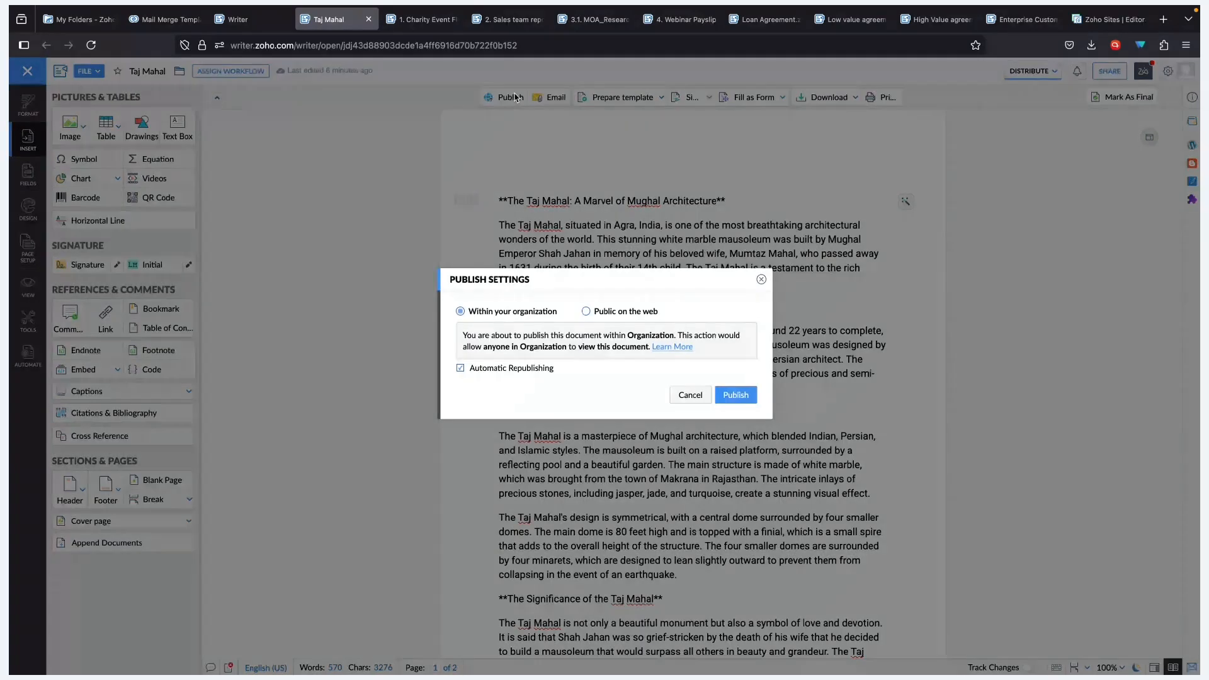
left_click(585, 311)
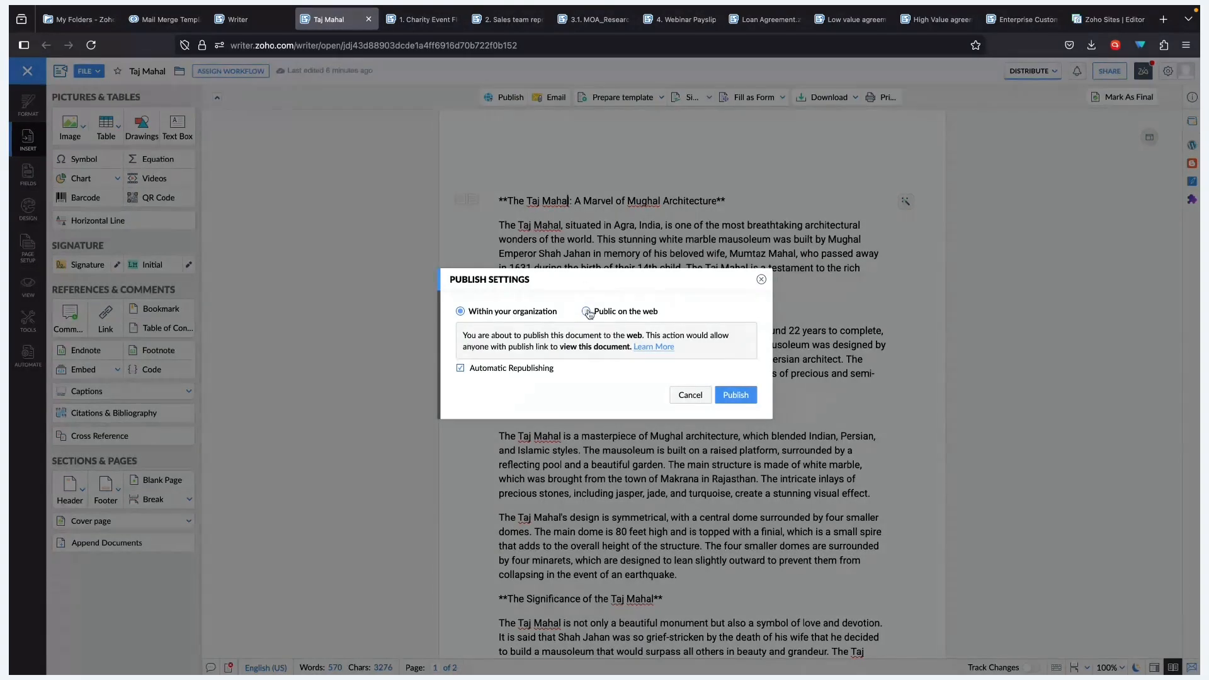
left_click(734, 396)
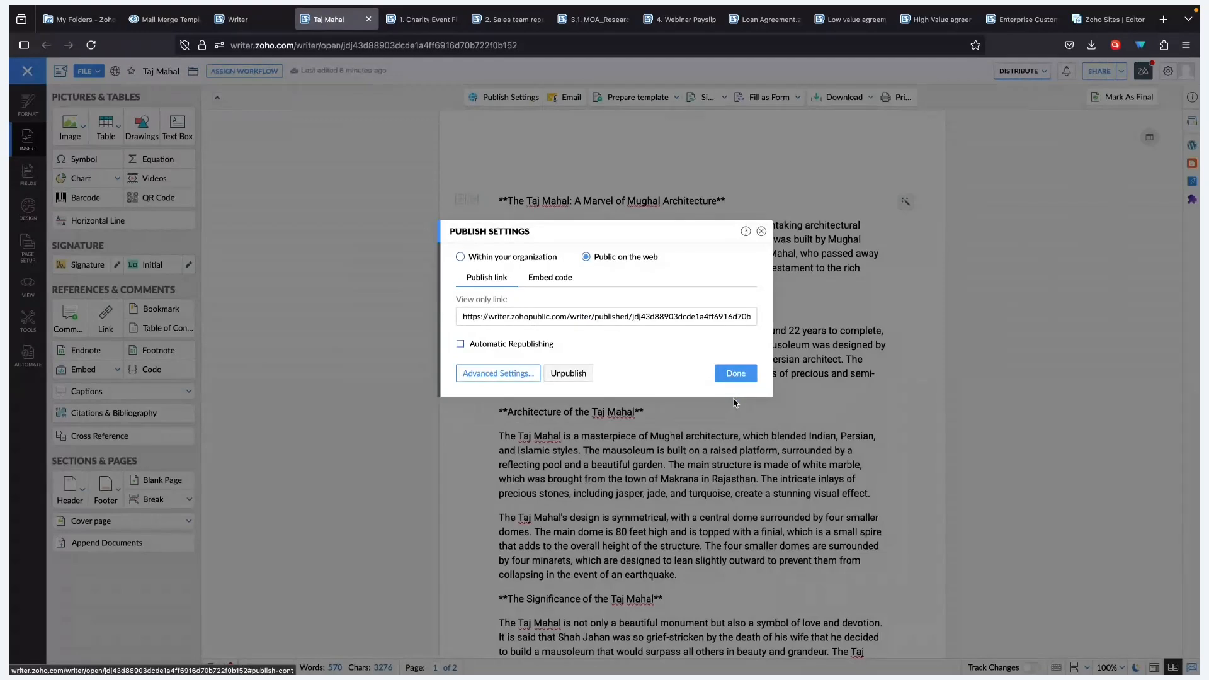
- Copy the iframe embed code and turn on Automatic Republishing
left_click(551, 279)
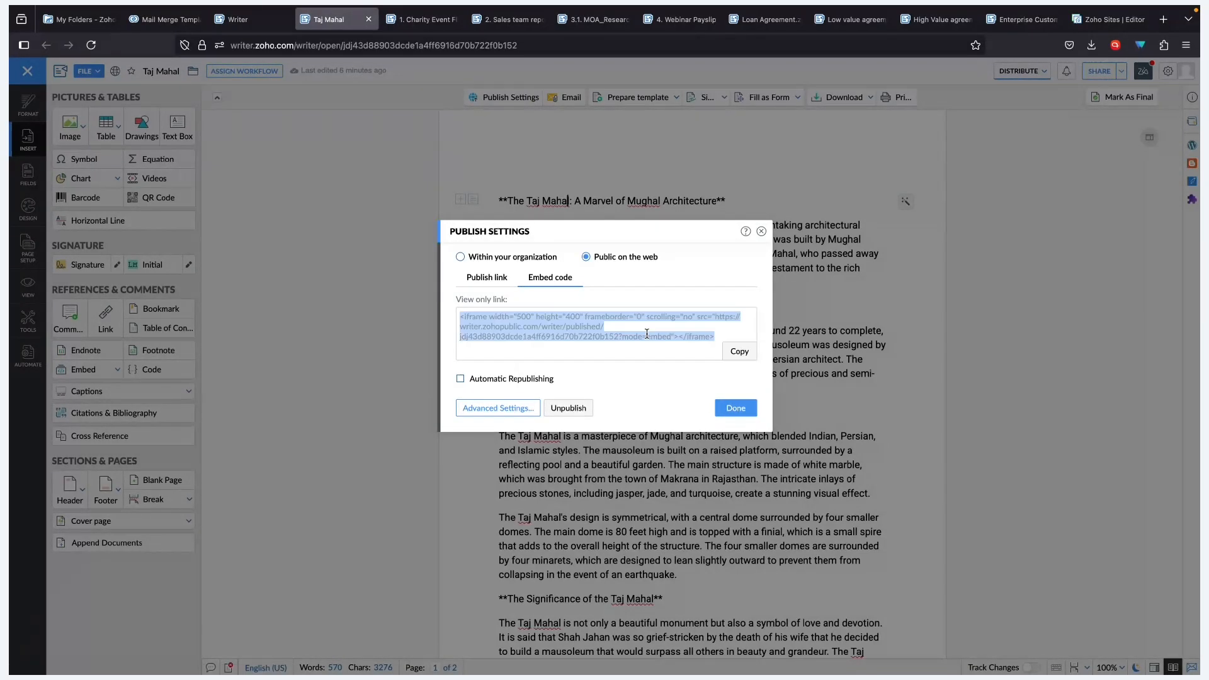
left_click(730, 351)
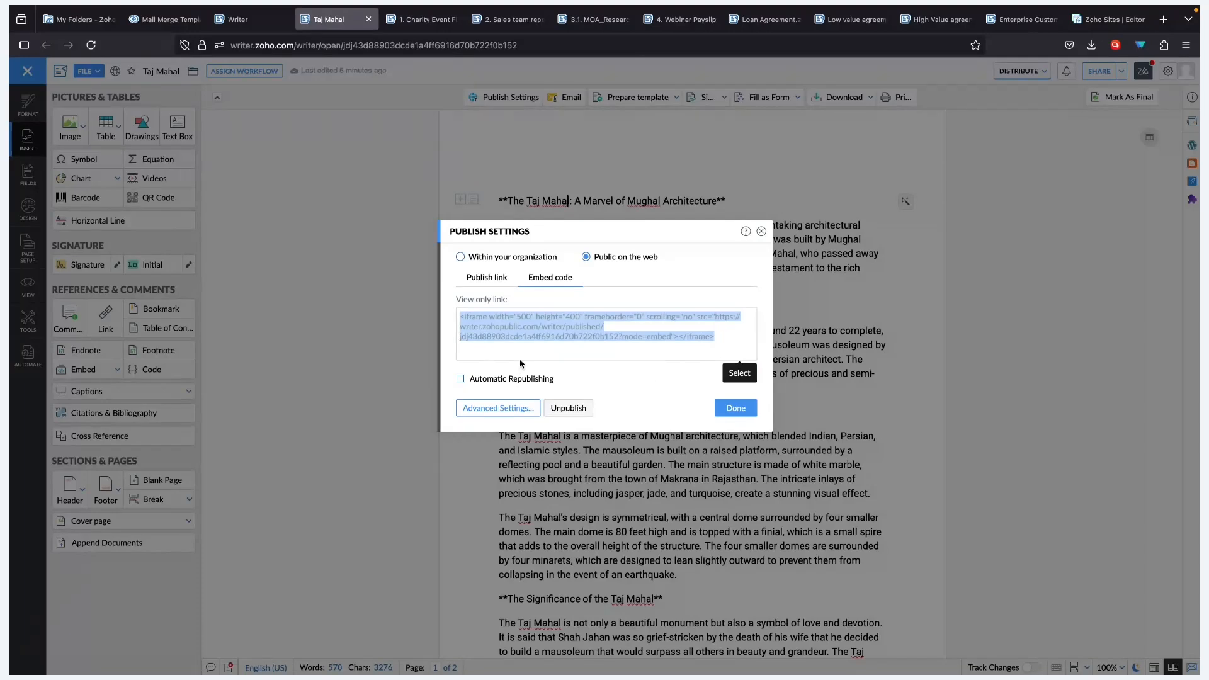
left_click(460, 378)
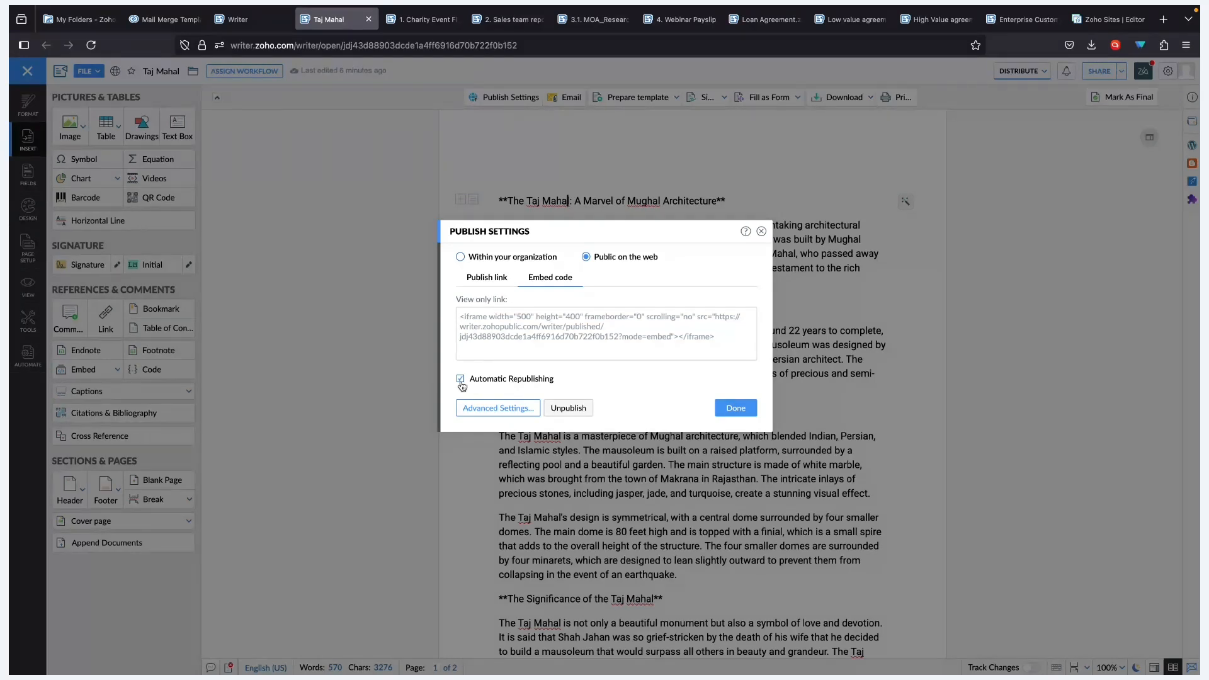
left_click(731, 353)
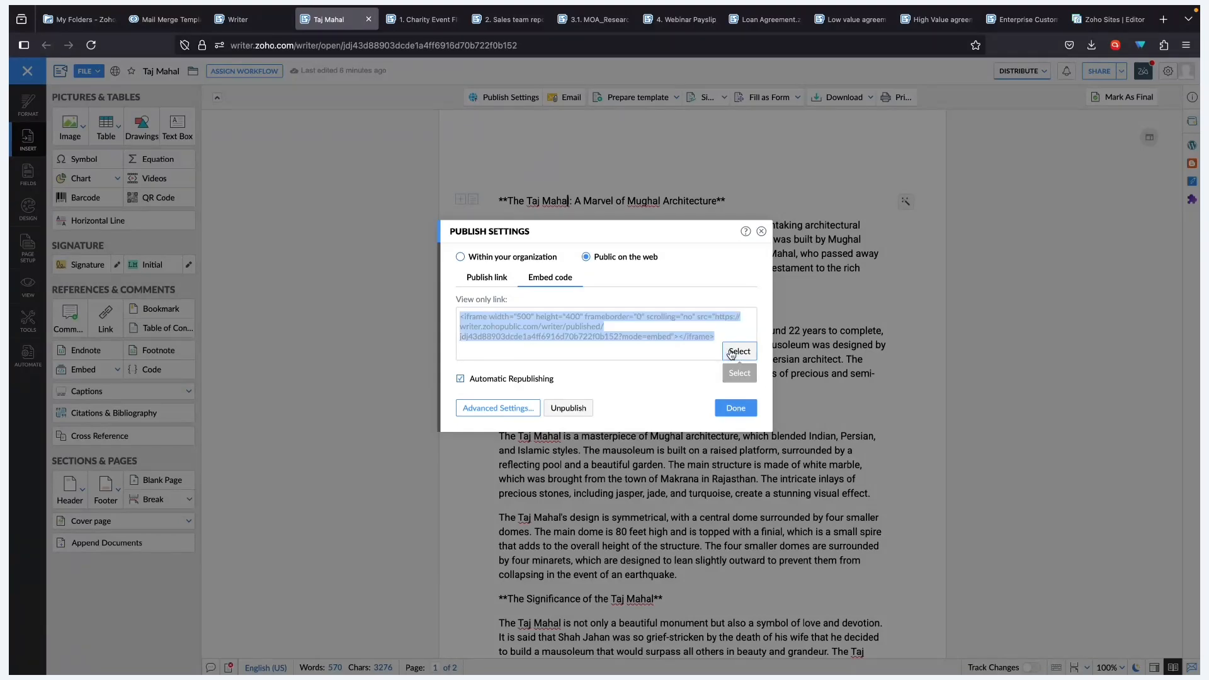
- Switch to the Zoho Sites editor and deselect the spacer block
left_click(1110, 22)
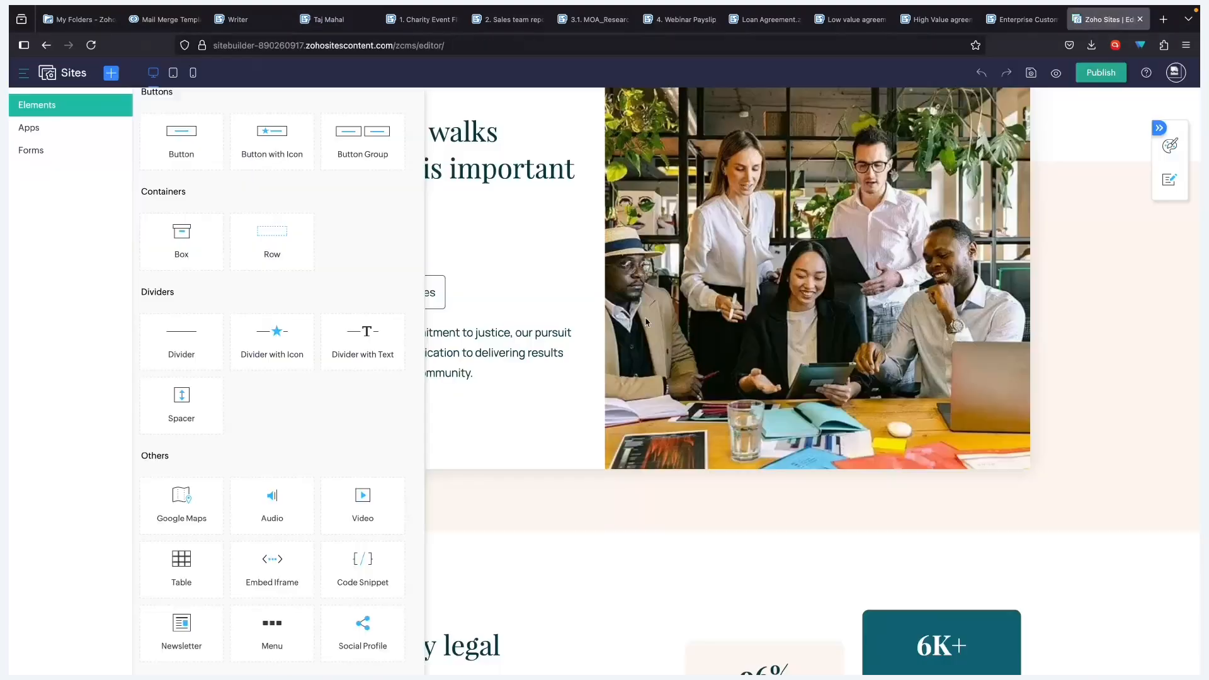
left_click(500, 494)
scroll(523, 576, "down", 5)
scroll(523, 575, "up", 15)
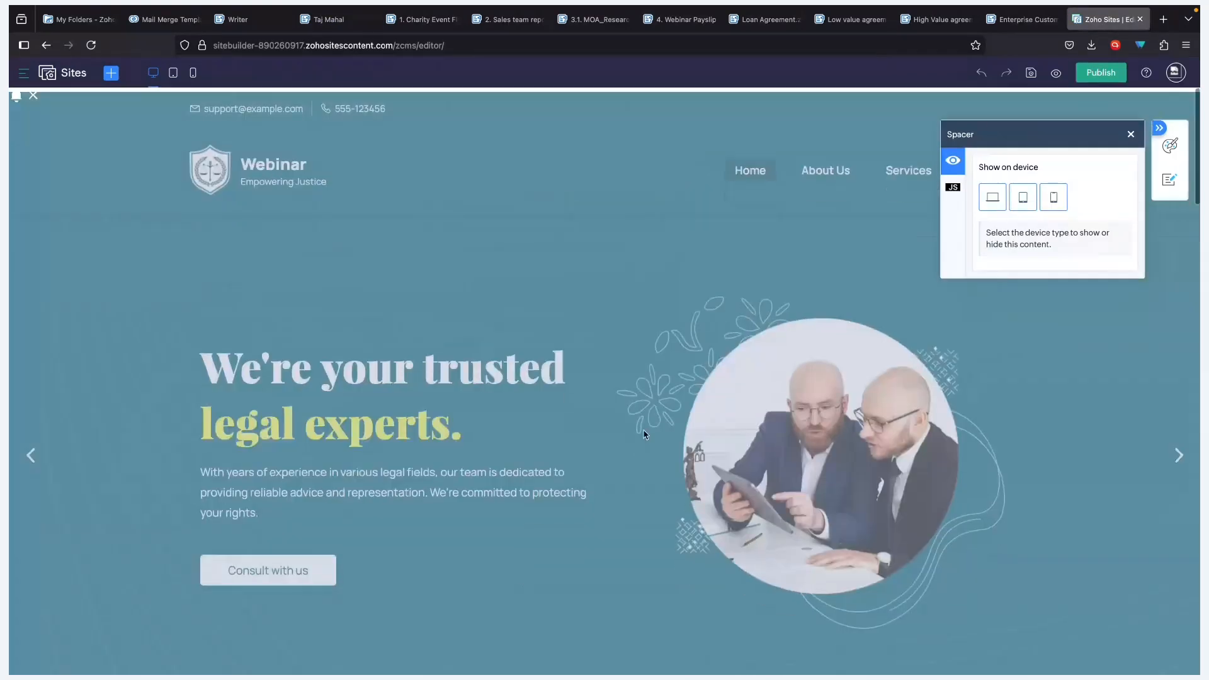
scroll(544, 459, "down", 6)
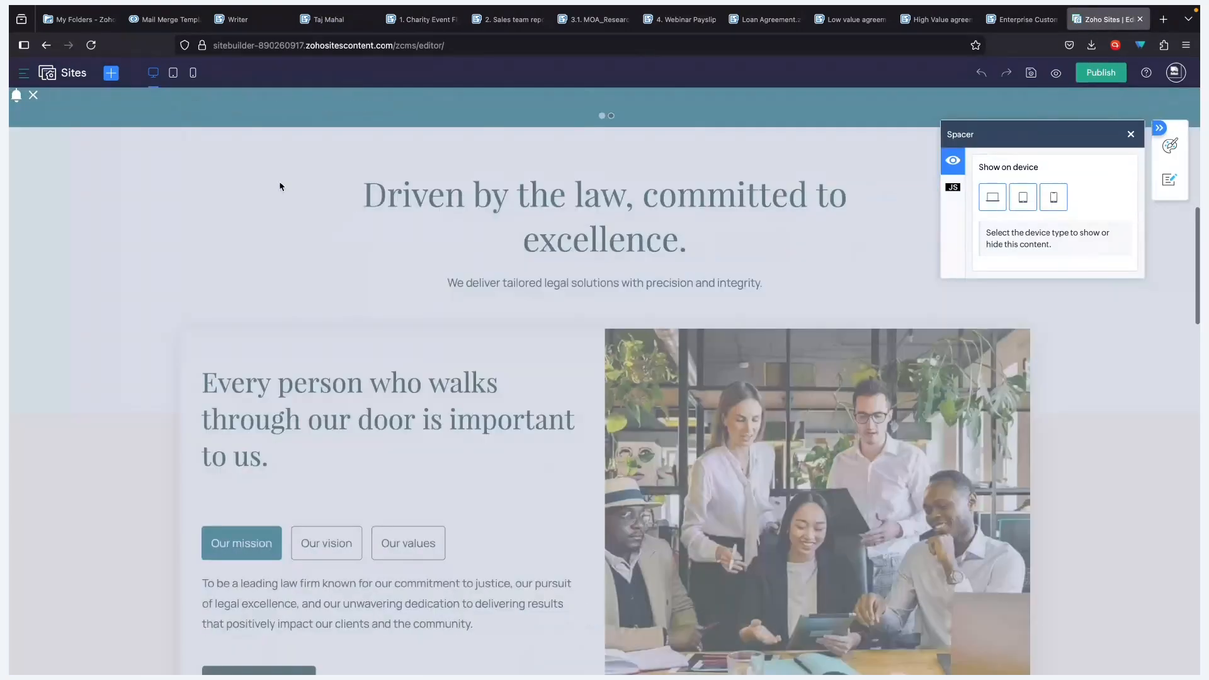
left_click(186, 196)
- Drop an Embed Iframe element below the heading and paste the Writer embed code
left_click(110, 72)
scroll(195, 583, "up", 1)
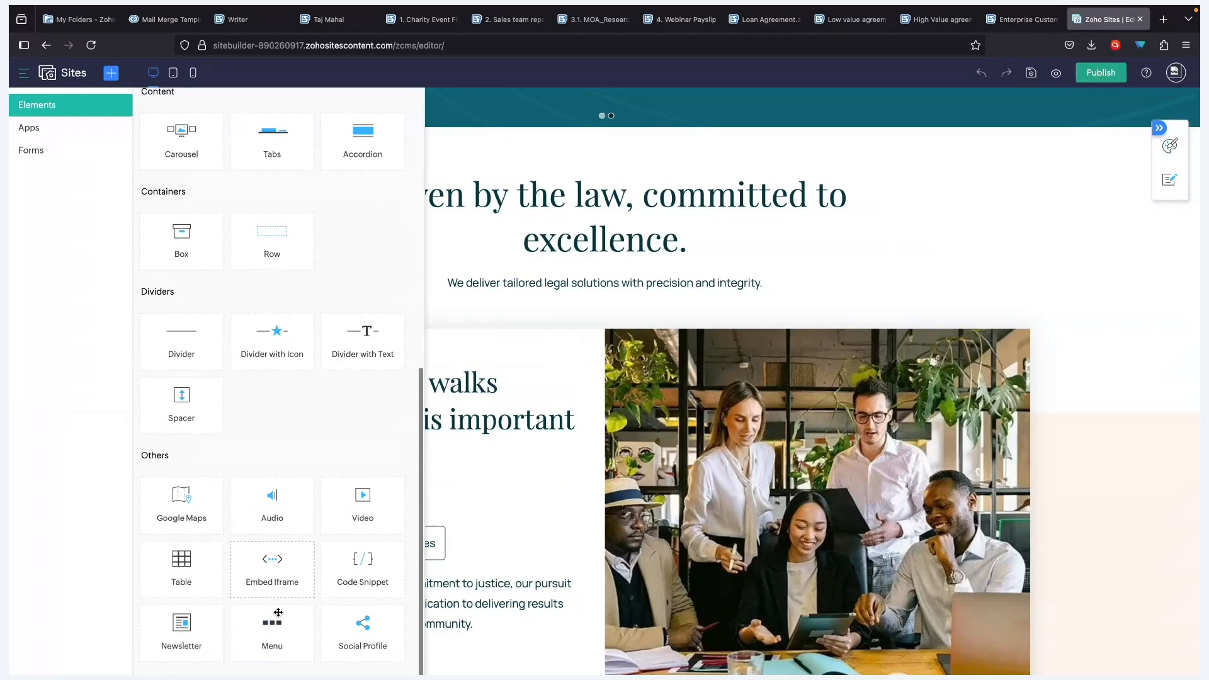
left_click_drag(276, 570, 491, 535)
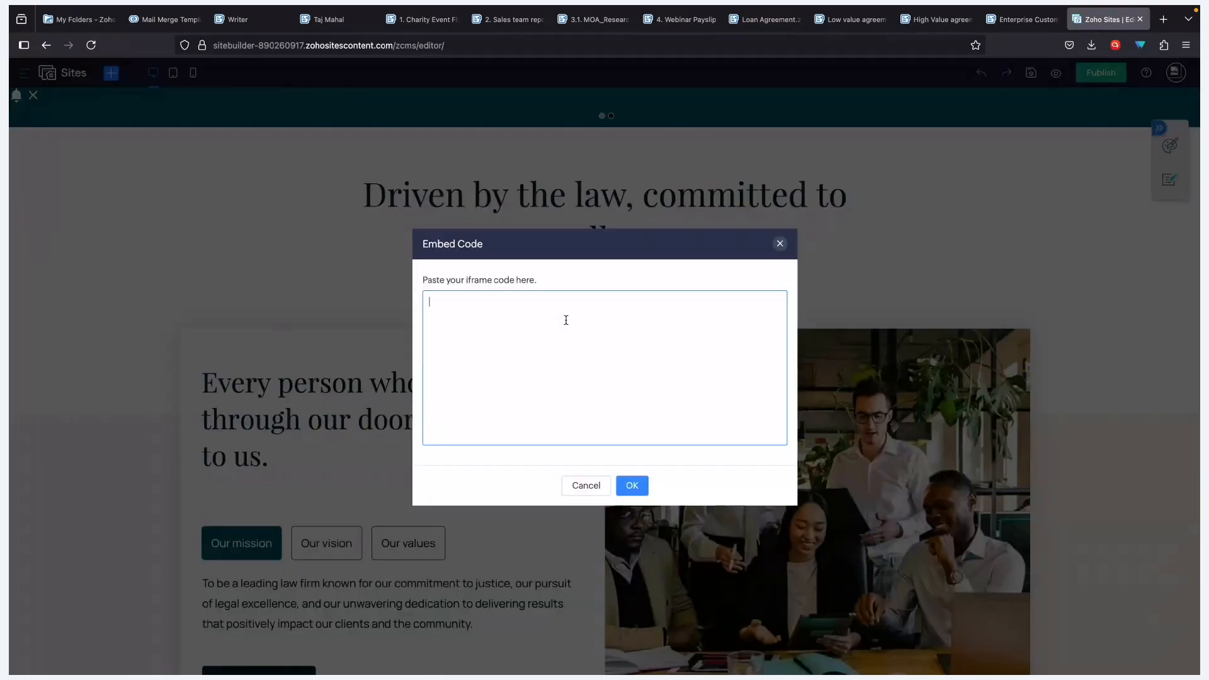
key("ctrl+v")
key("ctrl+a")
key("BackSpace")
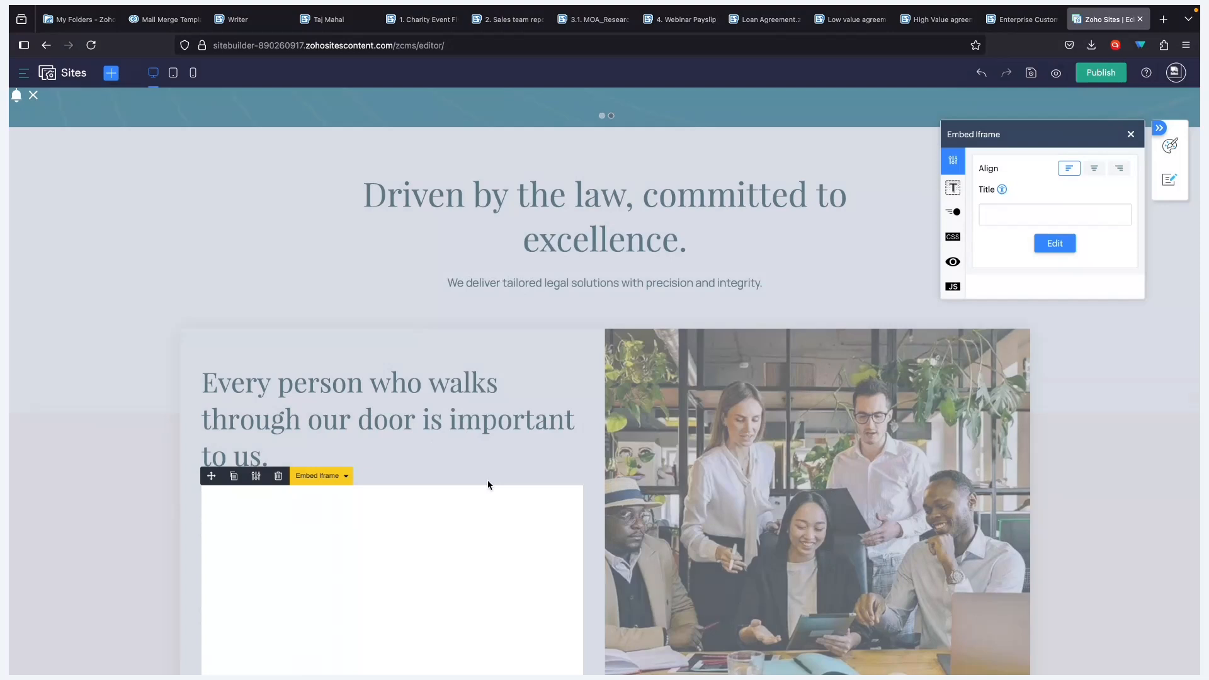
- Check the page and select the embedded Taj Mahal iframe block
scroll(487, 479, "down", 4)
scroll(454, 358, "down", 3)
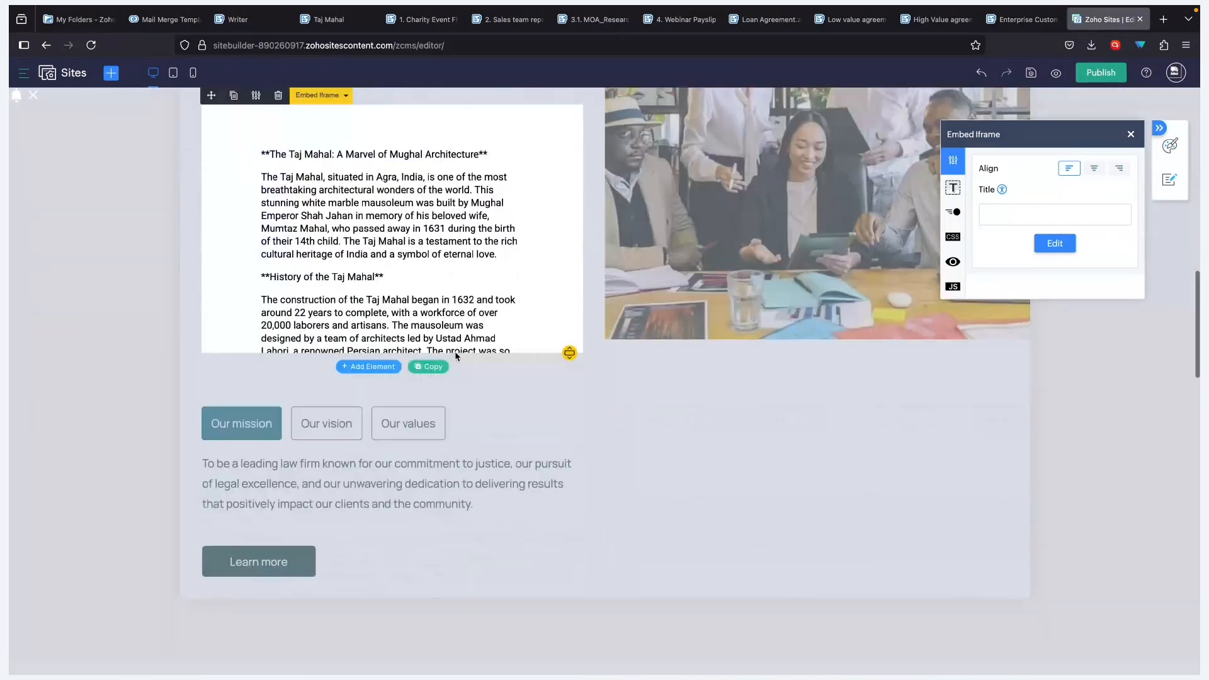
scroll(460, 428, "up", 3)
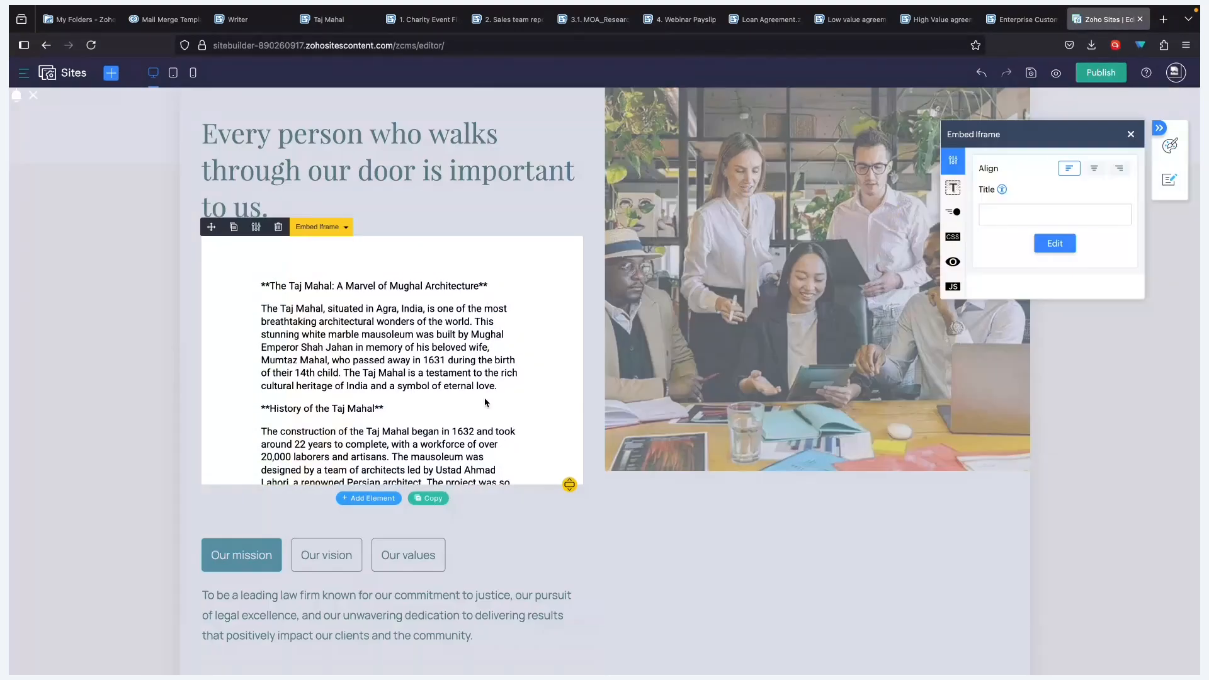
scroll(485, 402, "down", 2)
scroll(441, 427, "up", 2)
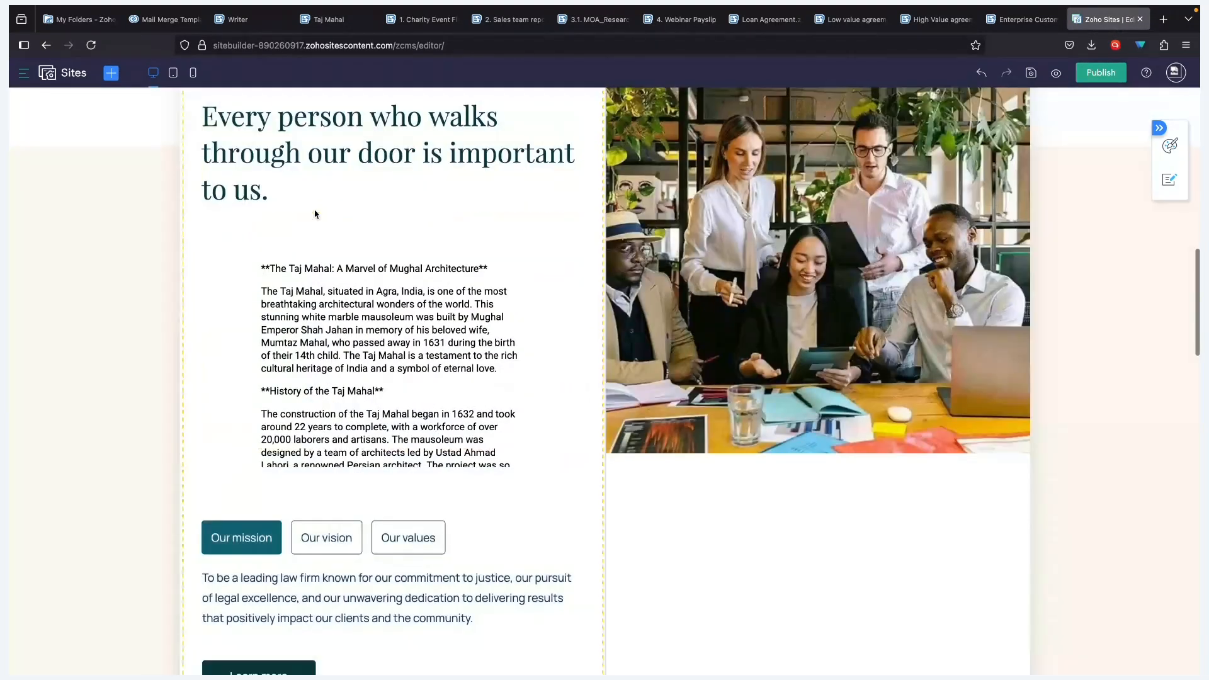
left_click(313, 217)
- Reselect the iframe element, then move to the desktop with the Zoho Desk webinar Q&A post
left_click(318, 209)
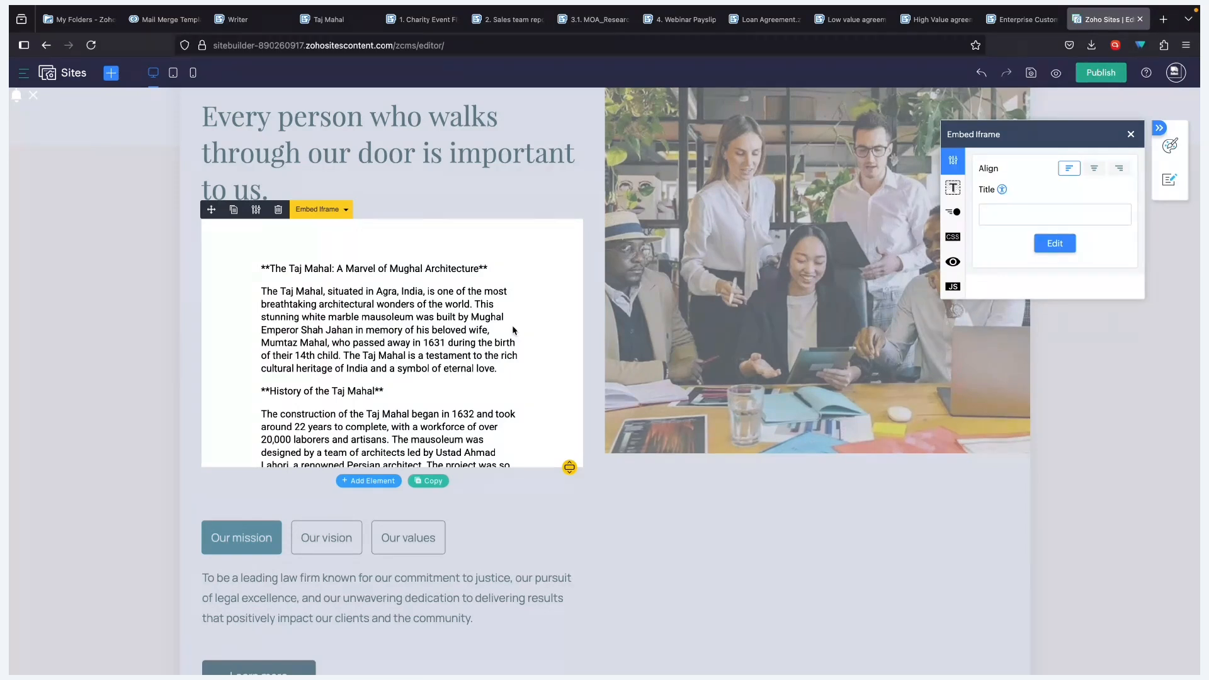
key("ctrl+Left")
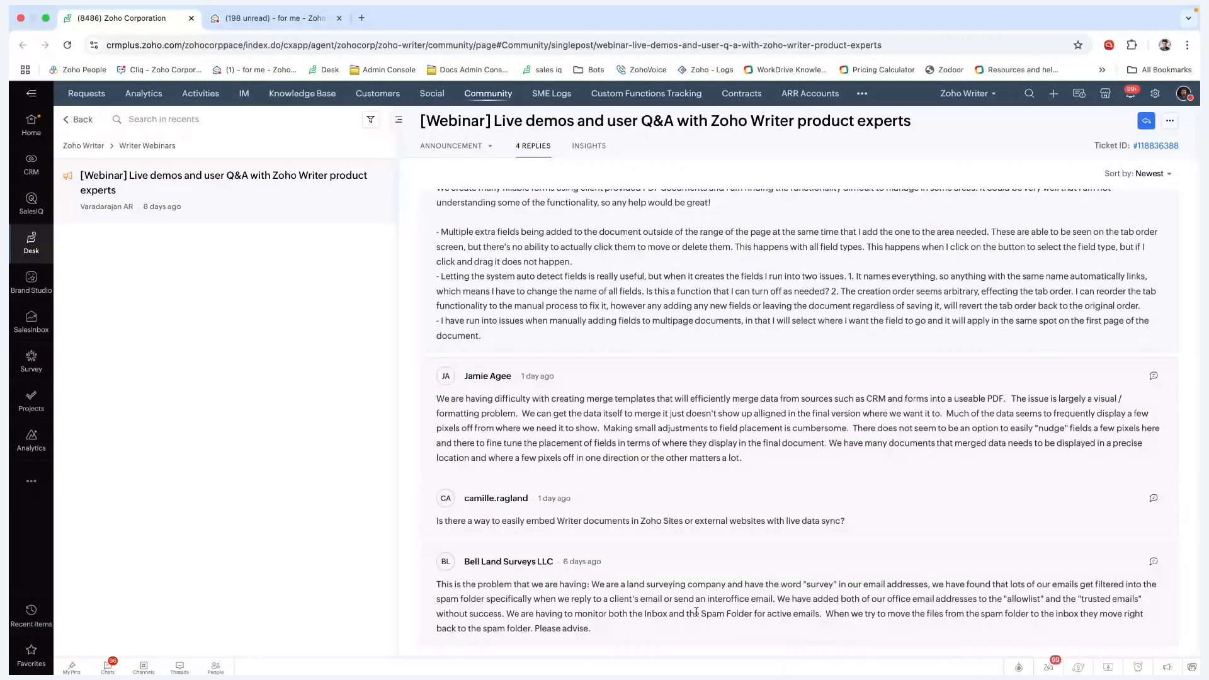
left_click(31, 480)
key("super+Tab")
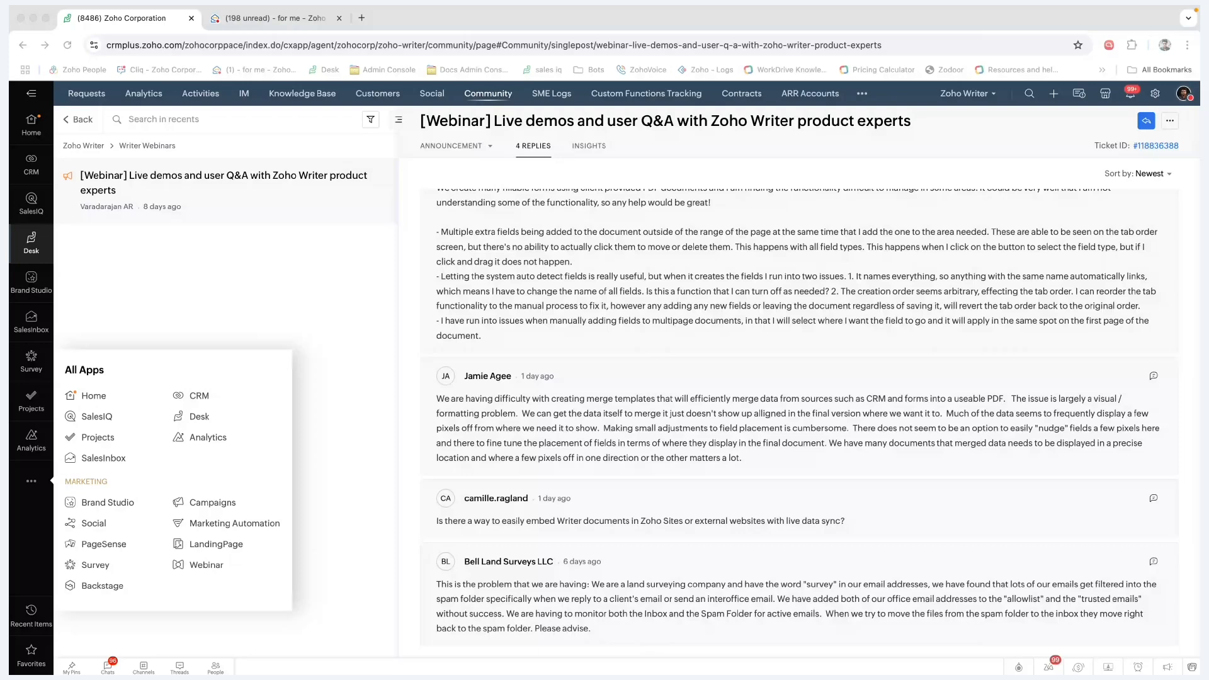
key("super+Tab")
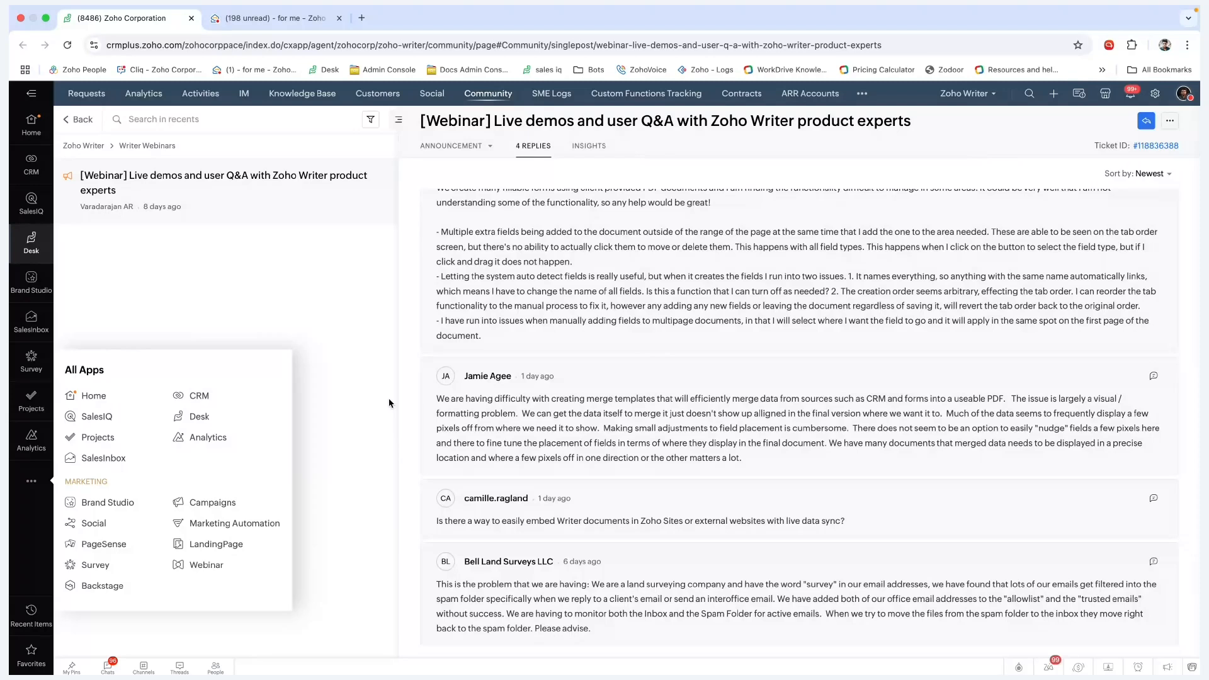
scroll(531, 430, "up", 1)
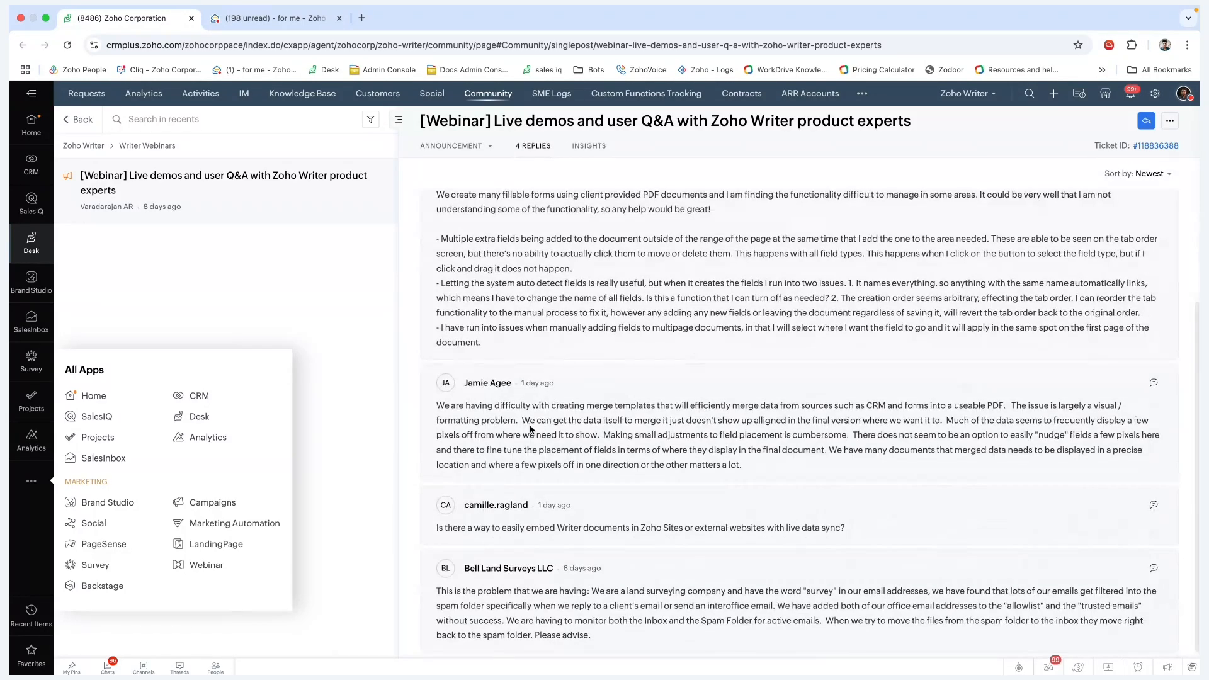
scroll(531, 430, "up", 4)
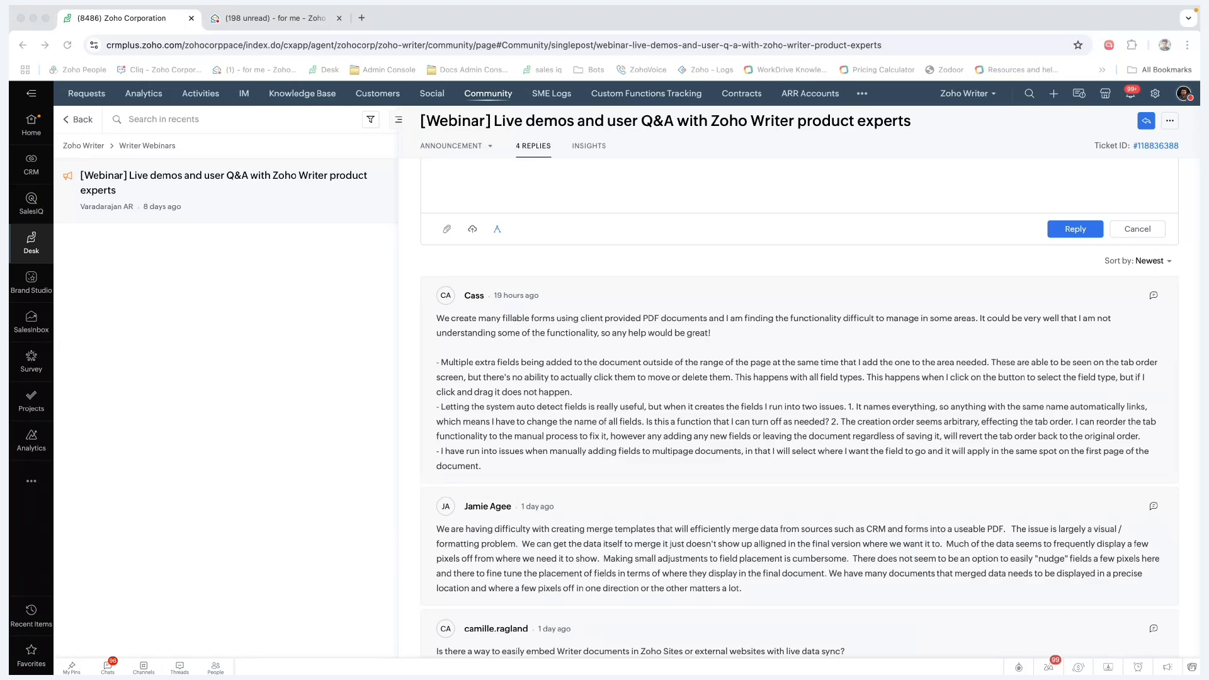
scroll(798, 408, "up", 1)
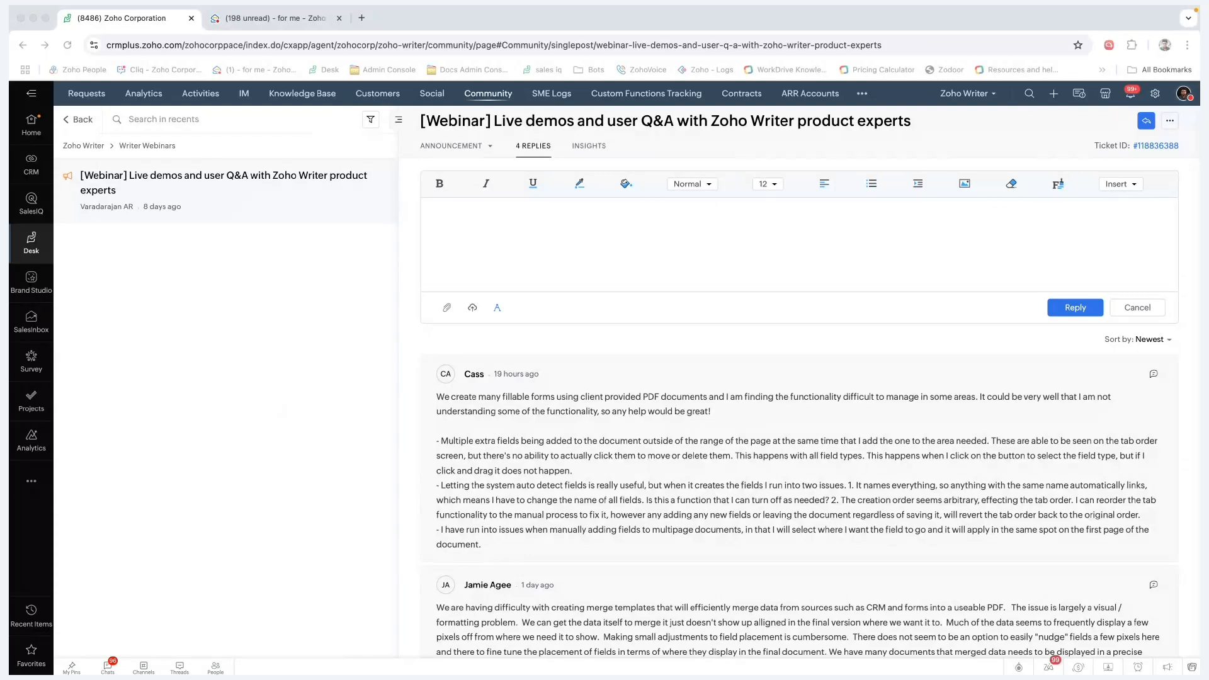
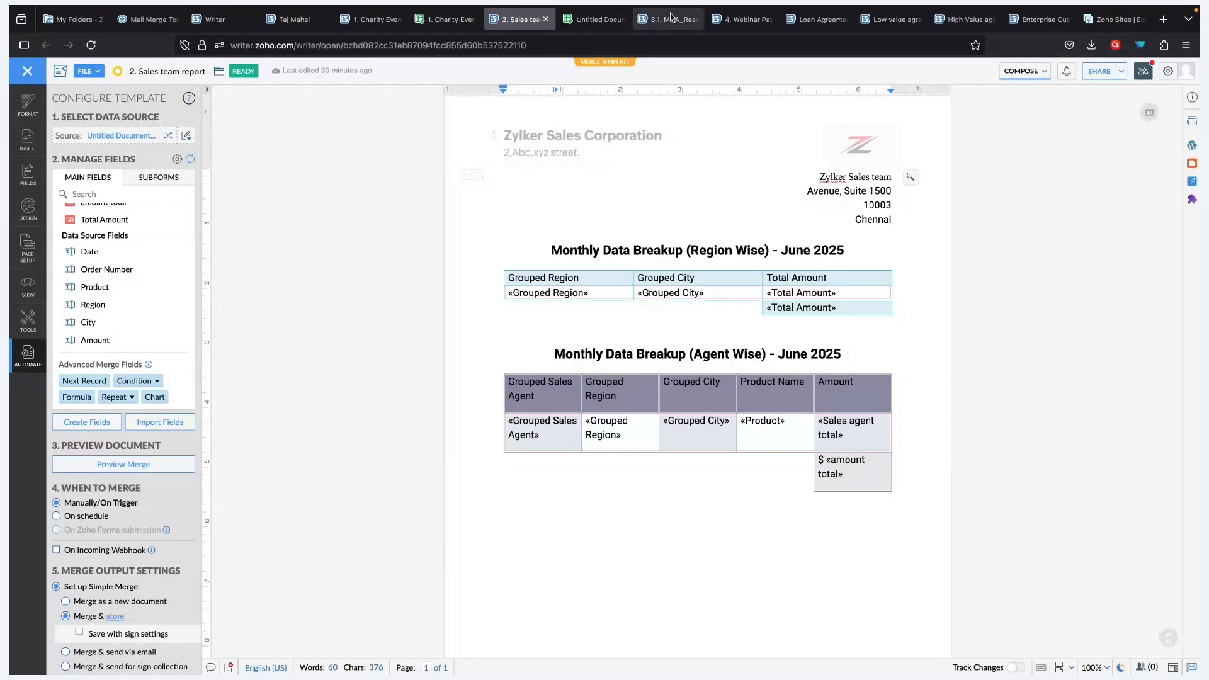
- Bring up the ten July 2025 sales records in the Untitled Document Sheet tab
left_click(595, 19)
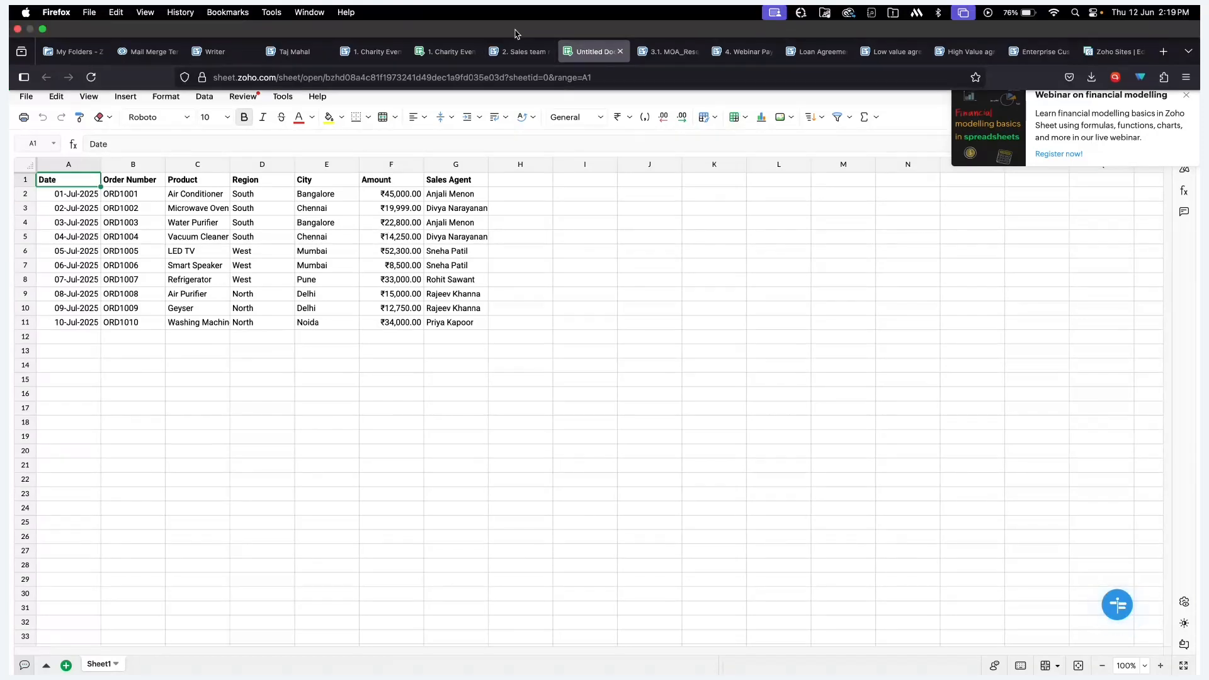
- Return to the '2. Sales team report' merge template in Writer
left_click(515, 53)
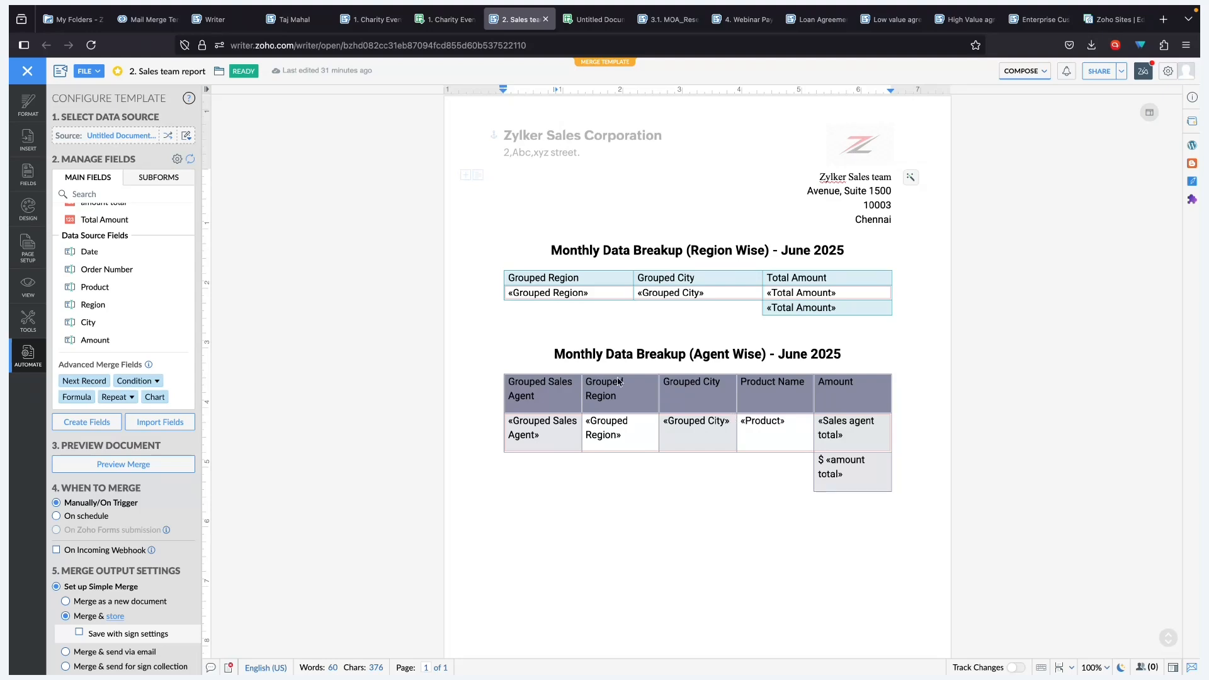
- Review the region table's Group Set 1, grouped by Region then City, leaving it unchanged
left_click(548, 292)
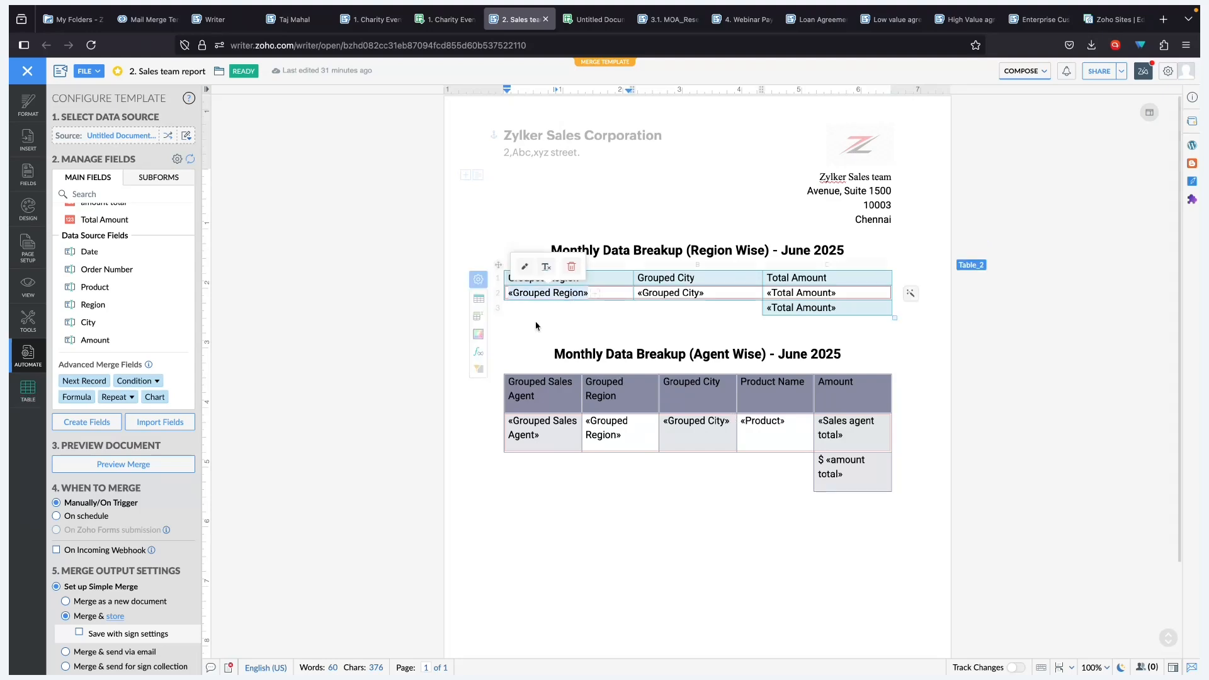
left_click(522, 269)
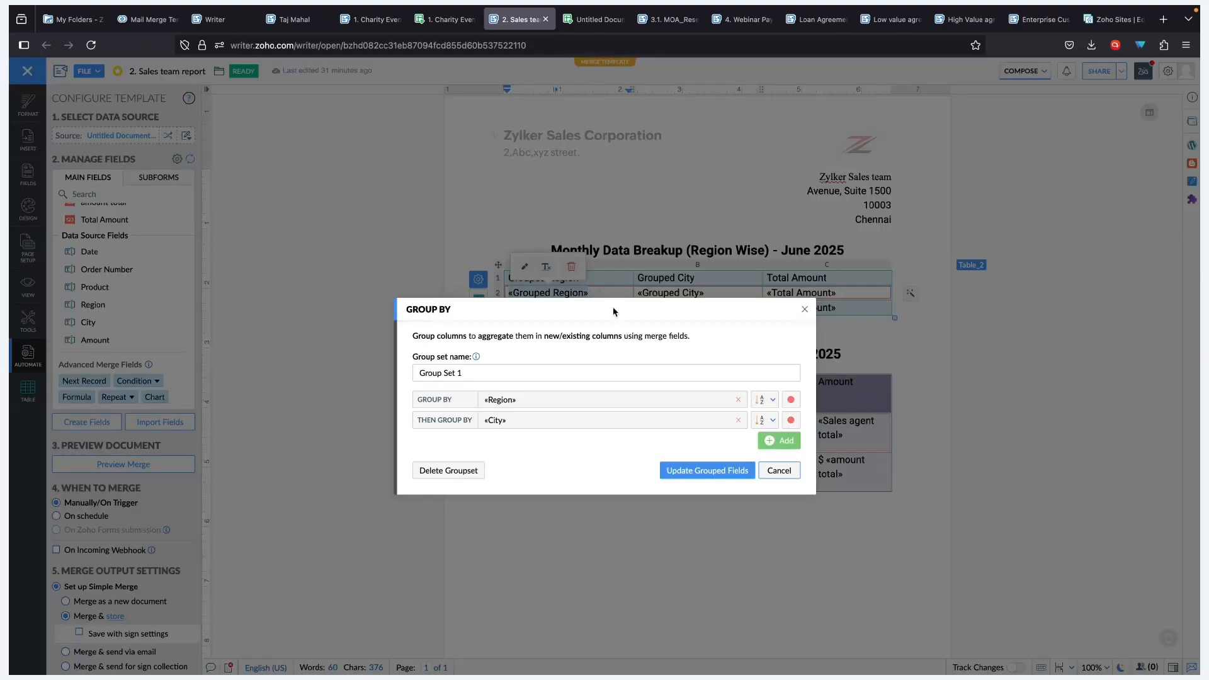
left_click(779, 473)
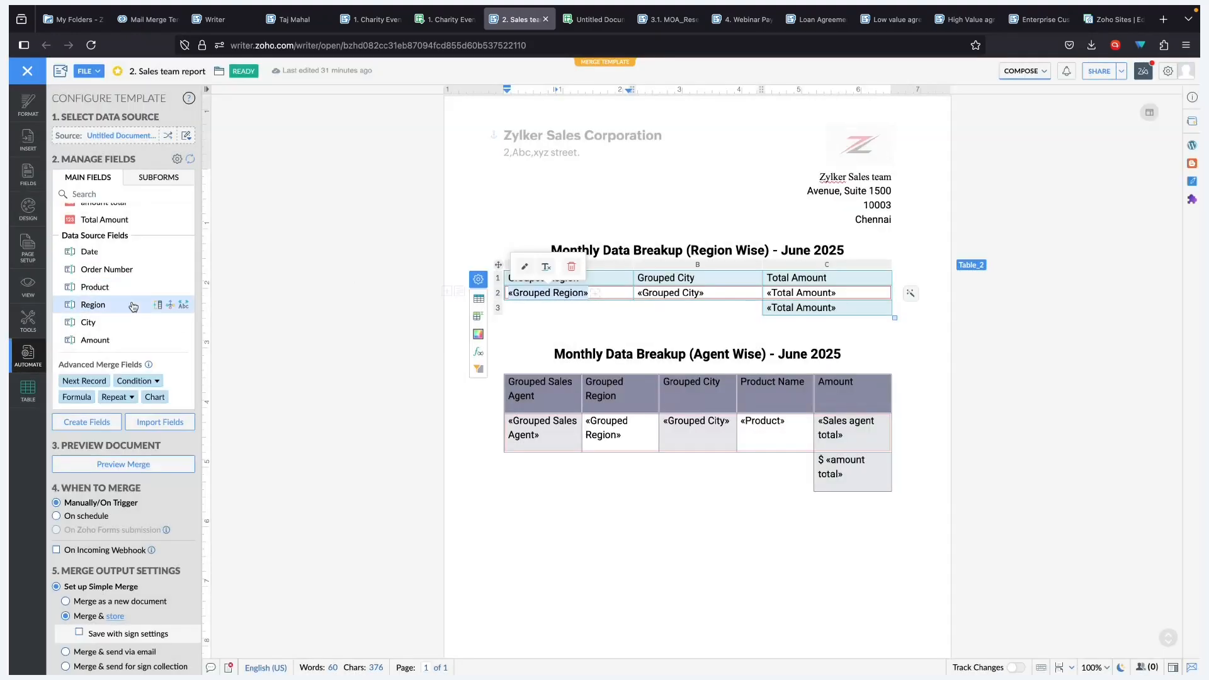
scroll(129, 302, "up", 3)
scroll(121, 296, "down", 4)
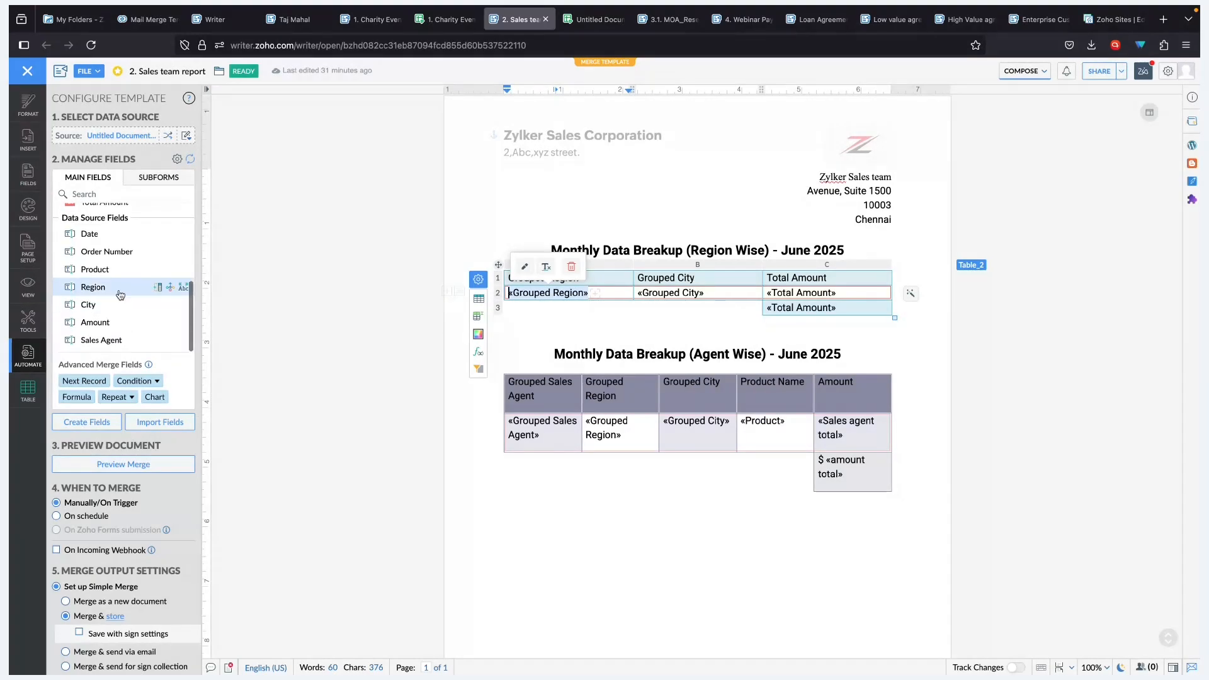
- Show Group Set 1's grouped fields and recheck its grouping settings without changes
left_click(161, 291)
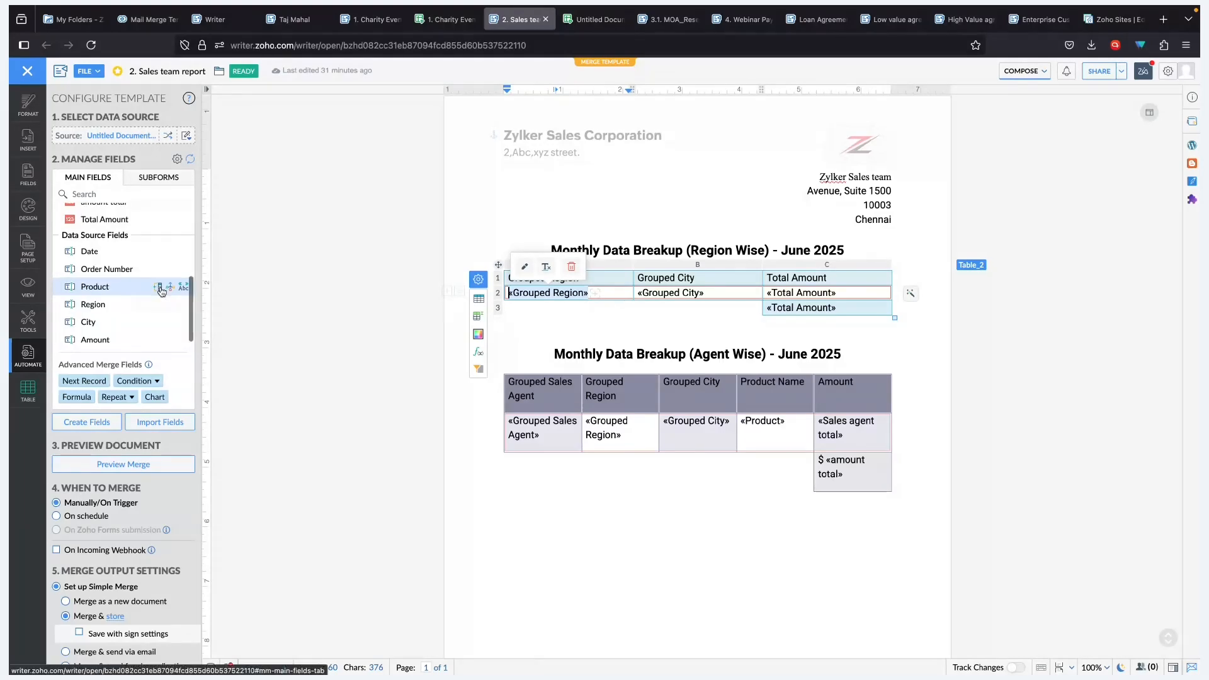
mouse_move(144, 251)
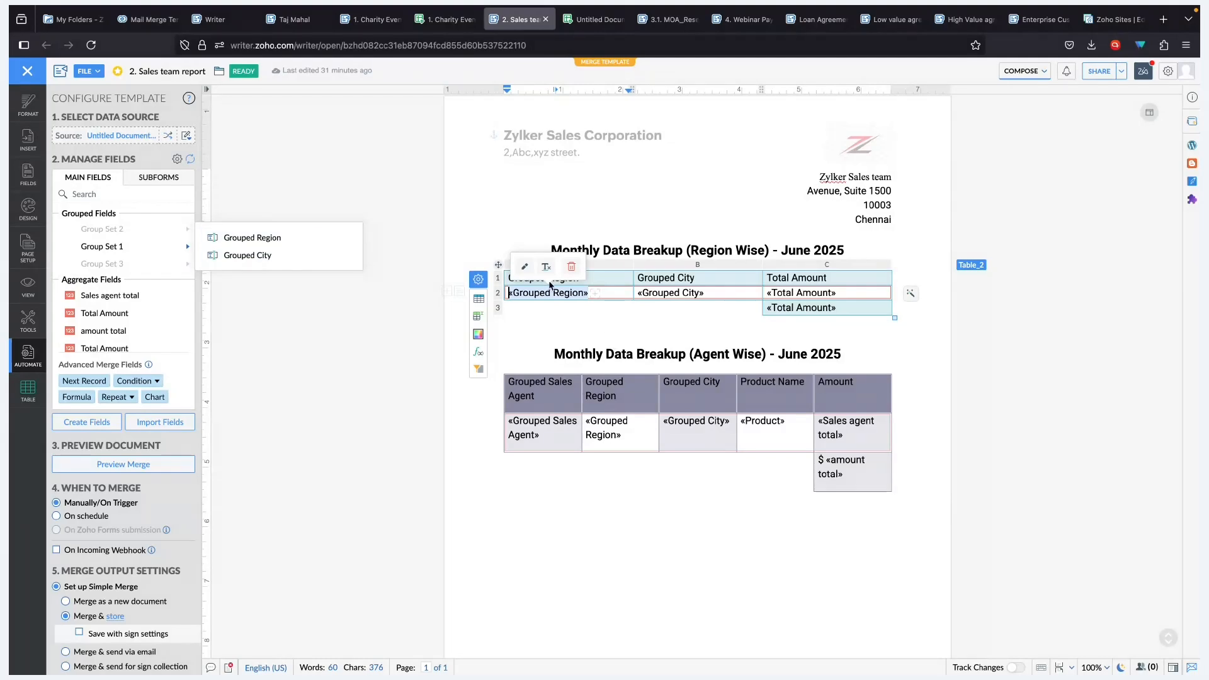
left_click(523, 271)
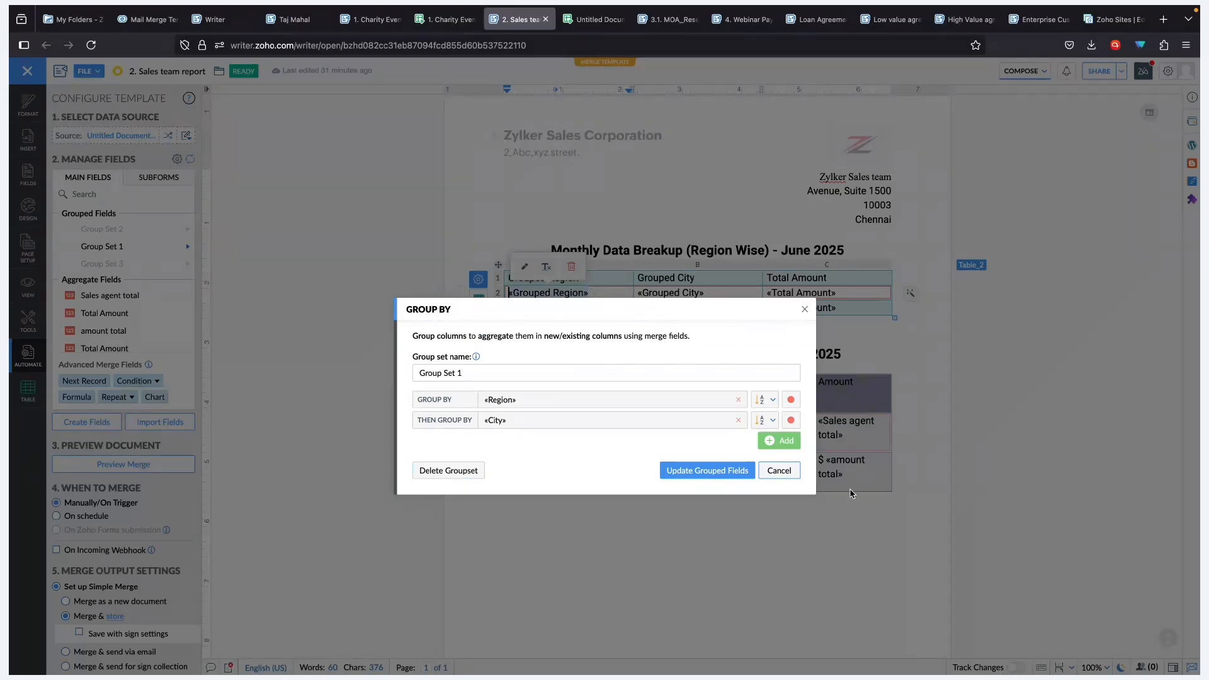
left_click(779, 472)
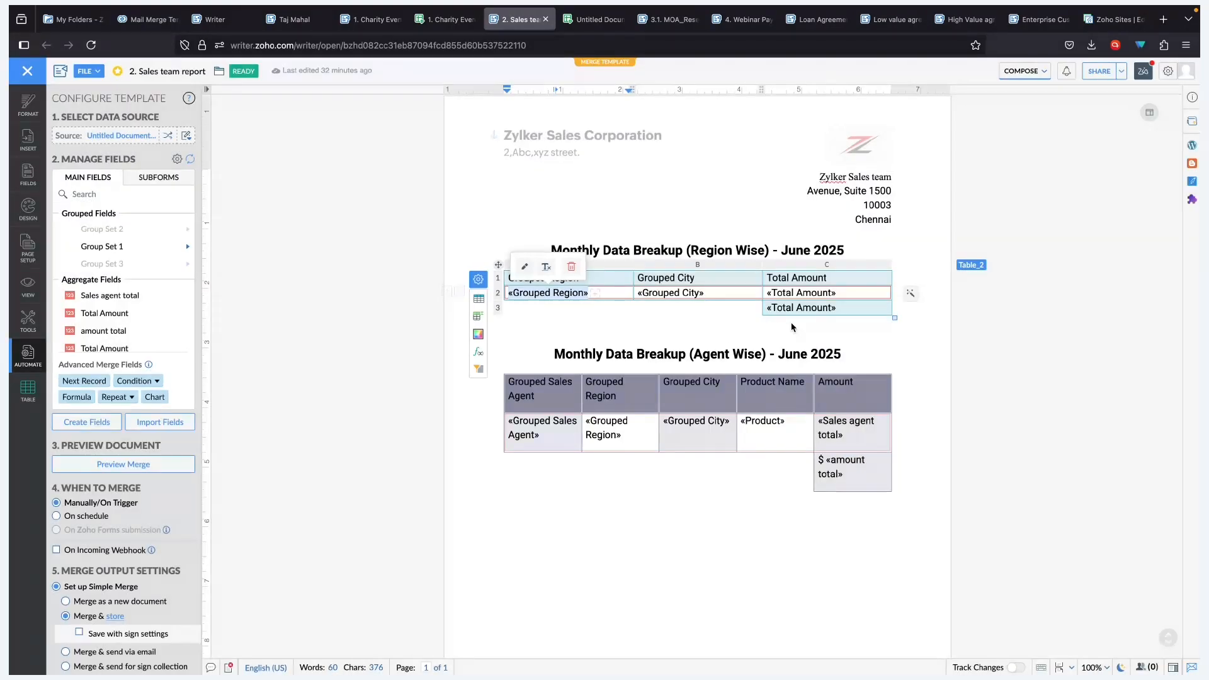
- Confirm Total Amount sums Amount by Grouped Region, then check Sheet cells F1:F9 total 210849
left_click(781, 294)
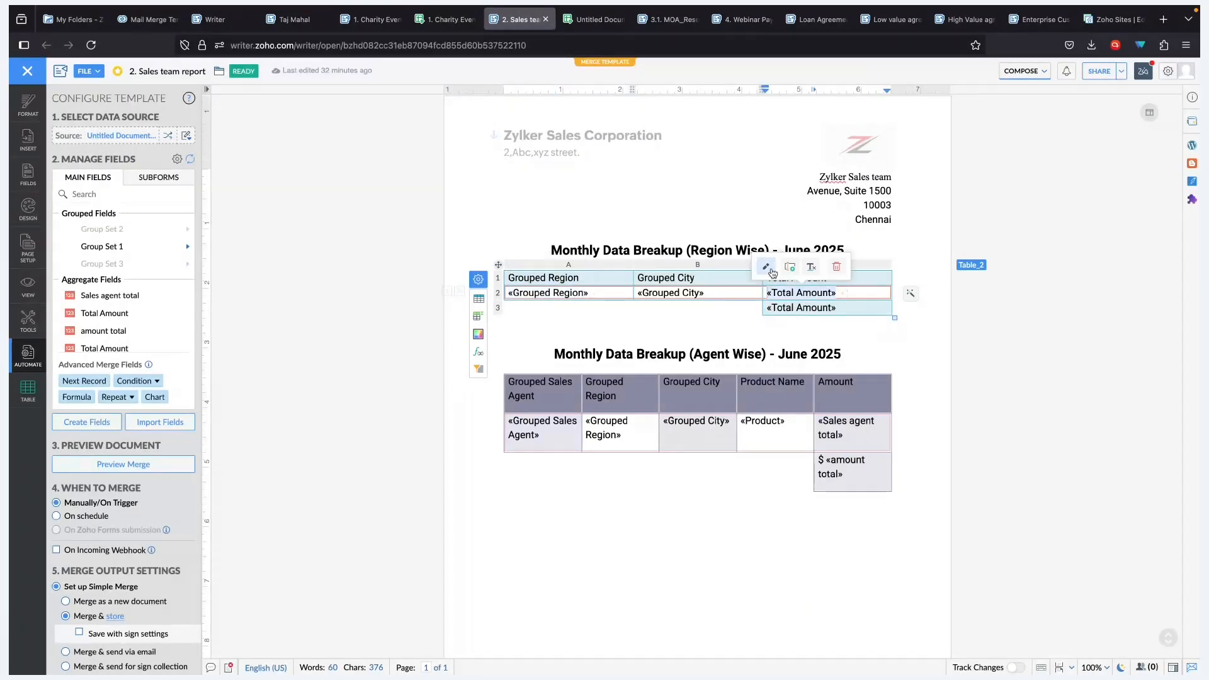
left_click(772, 272)
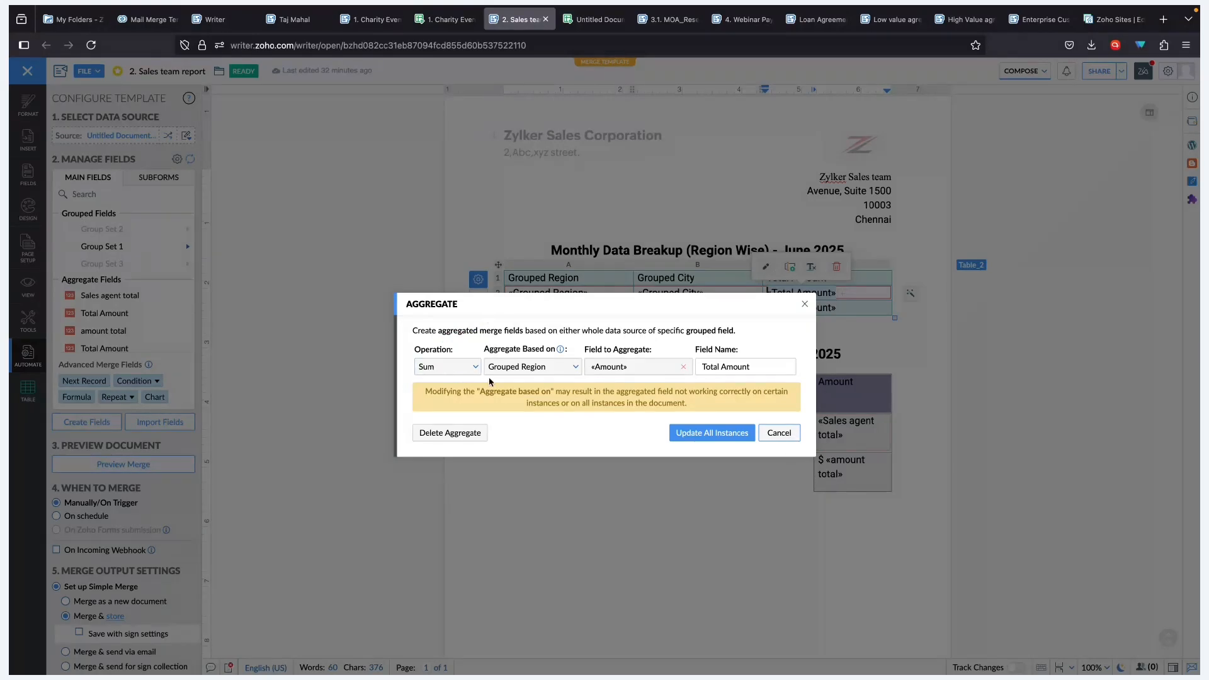
left_click(541, 369)
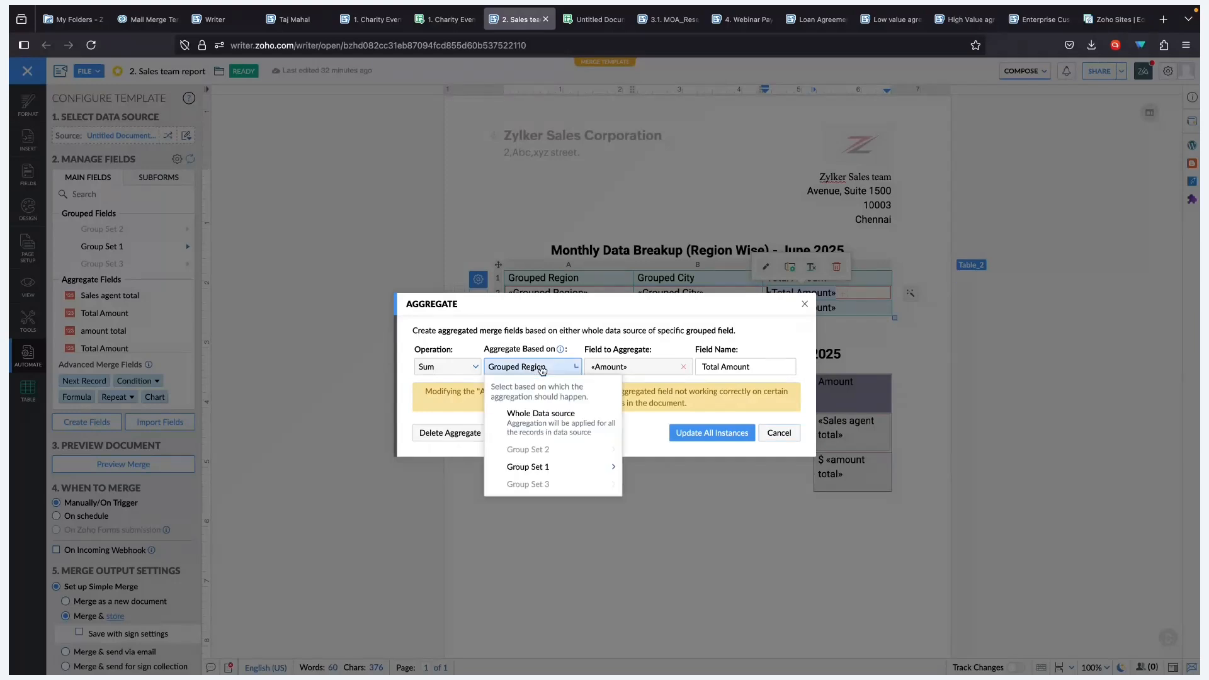
left_click(542, 369)
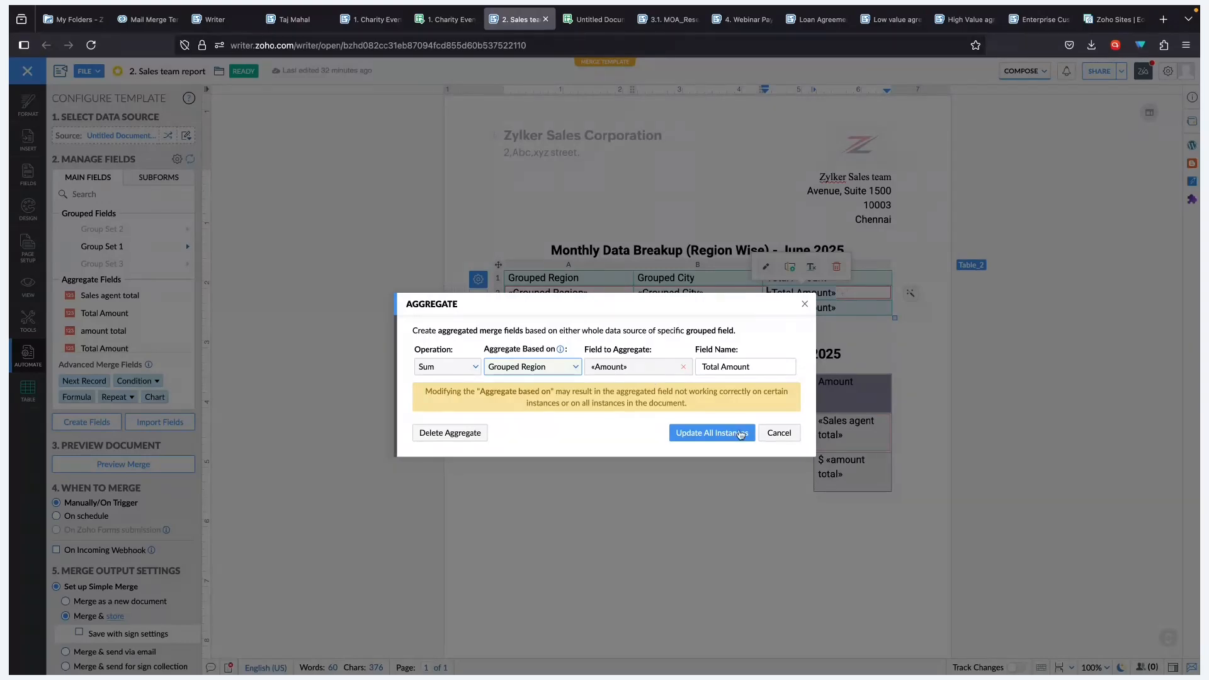
left_click(778, 434)
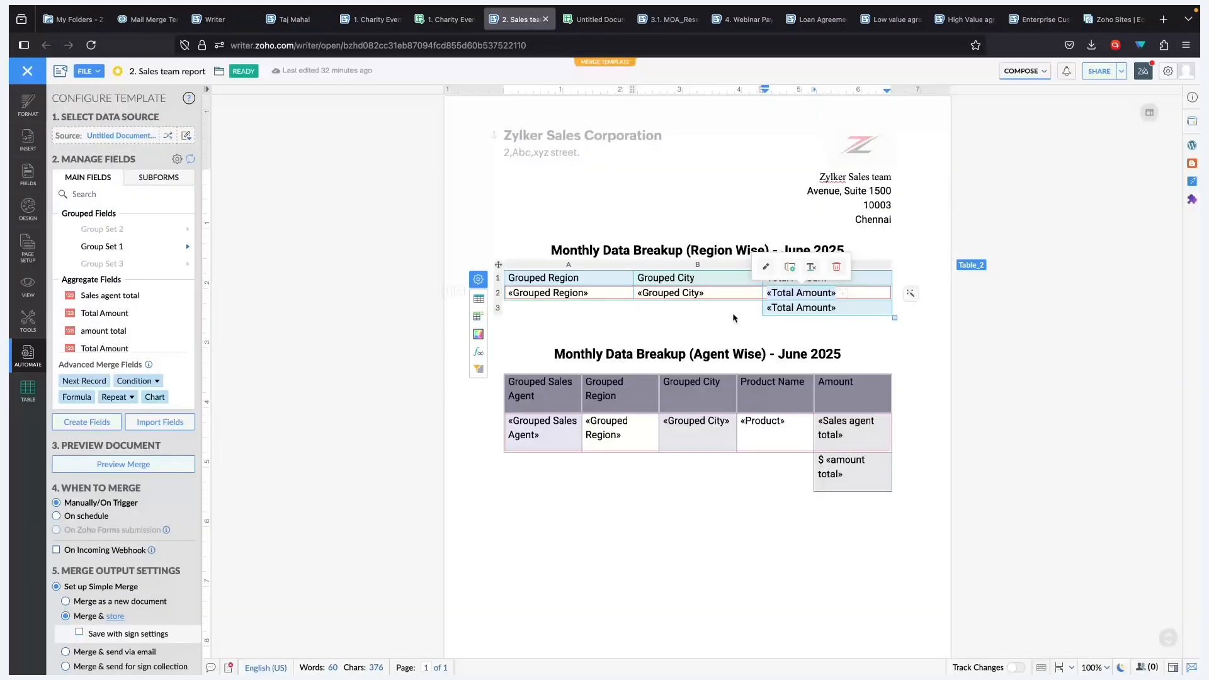
left_click(592, 20)
left_click_drag(384, 180, 385, 293)
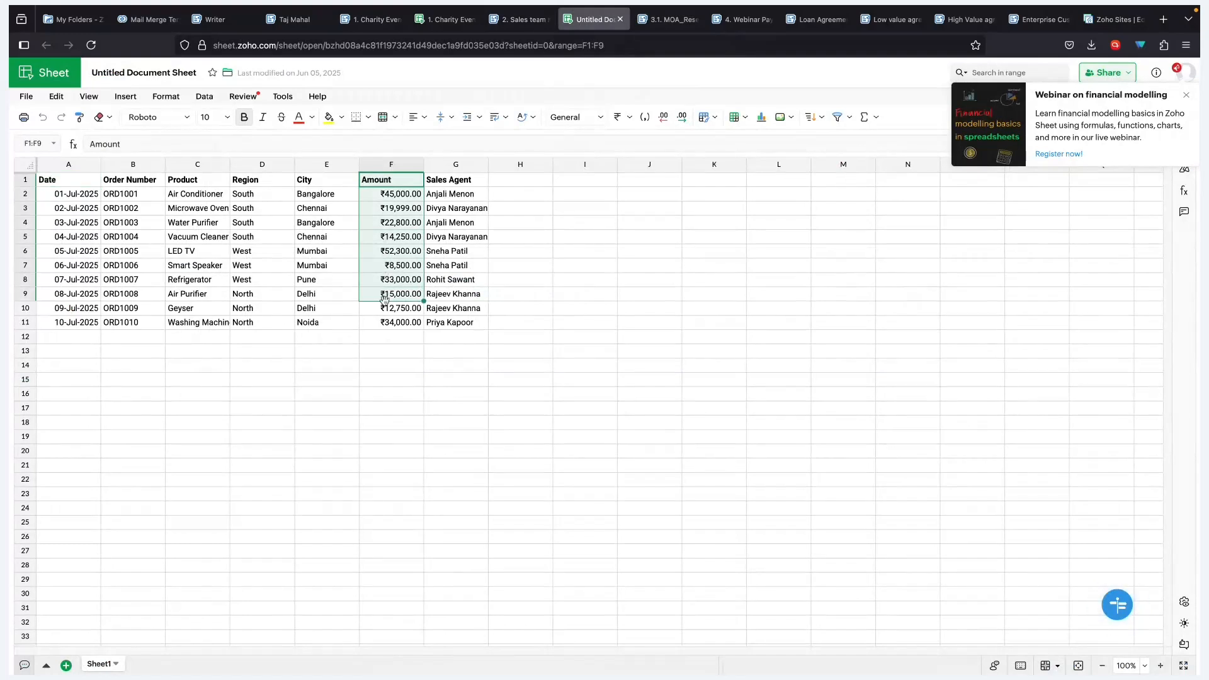
- Try a Sum aggregate on Amount, browse the Group Set 2 options, then cancel it
left_click(520, 24)
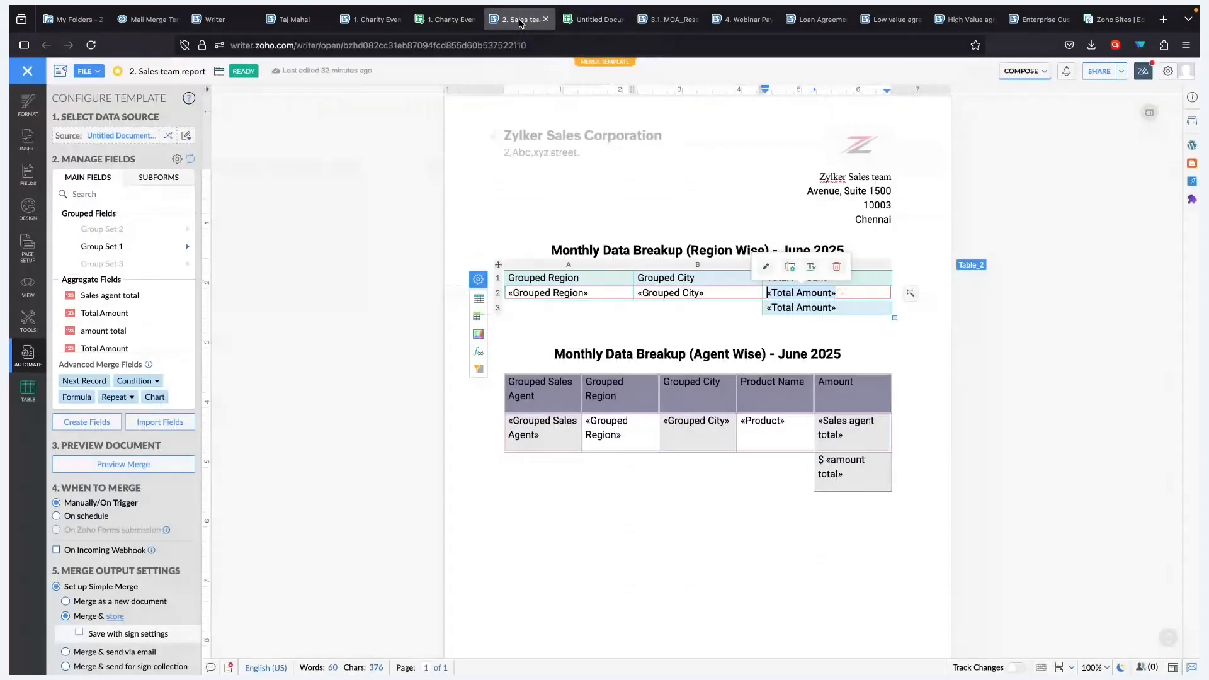
scroll(156, 298, "down", 3)
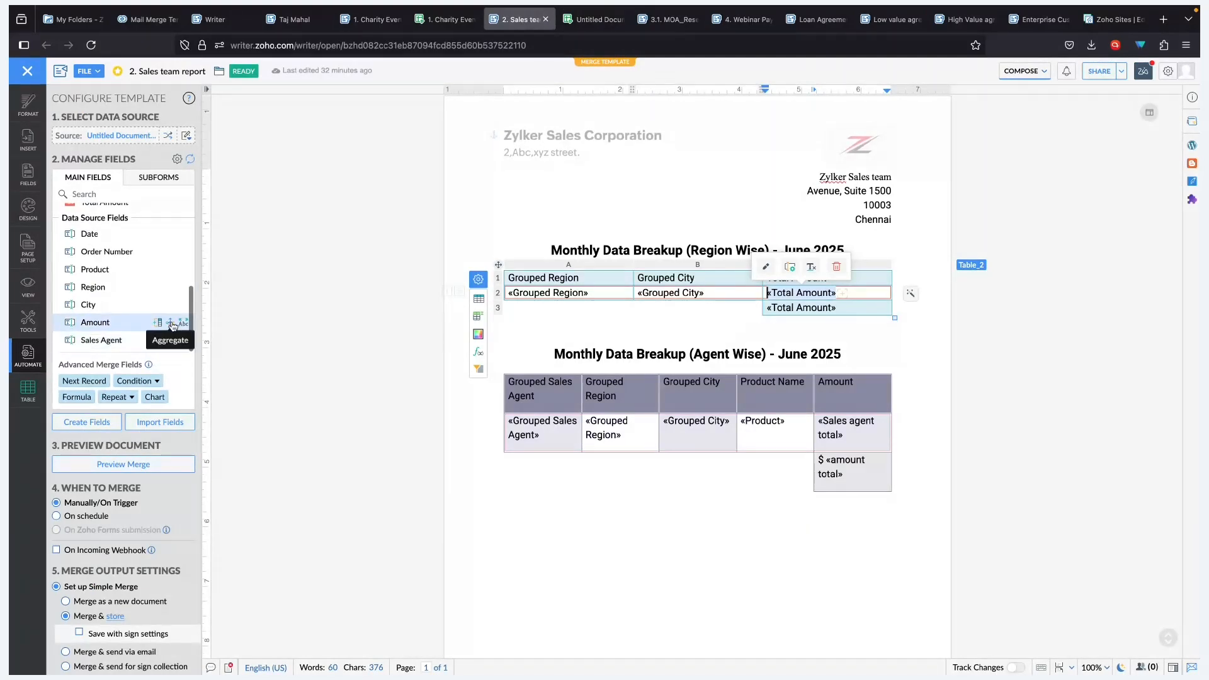
left_click(171, 325)
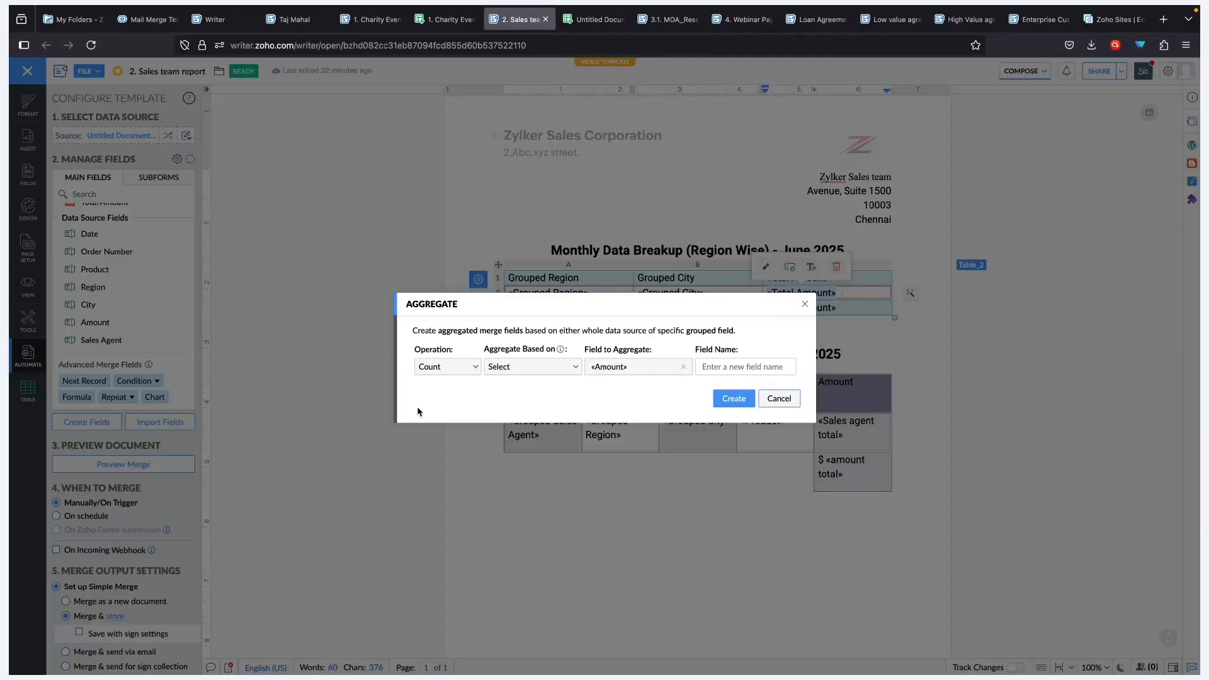
left_click(440, 367)
left_click(433, 422)
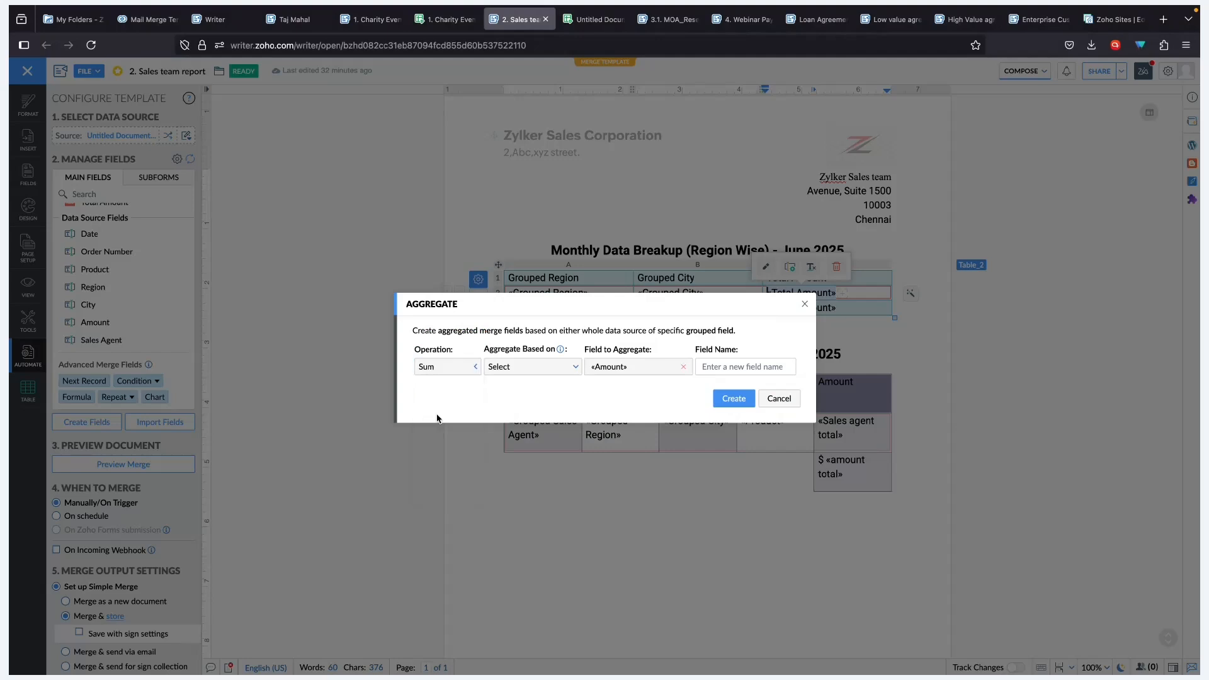
left_click(521, 367)
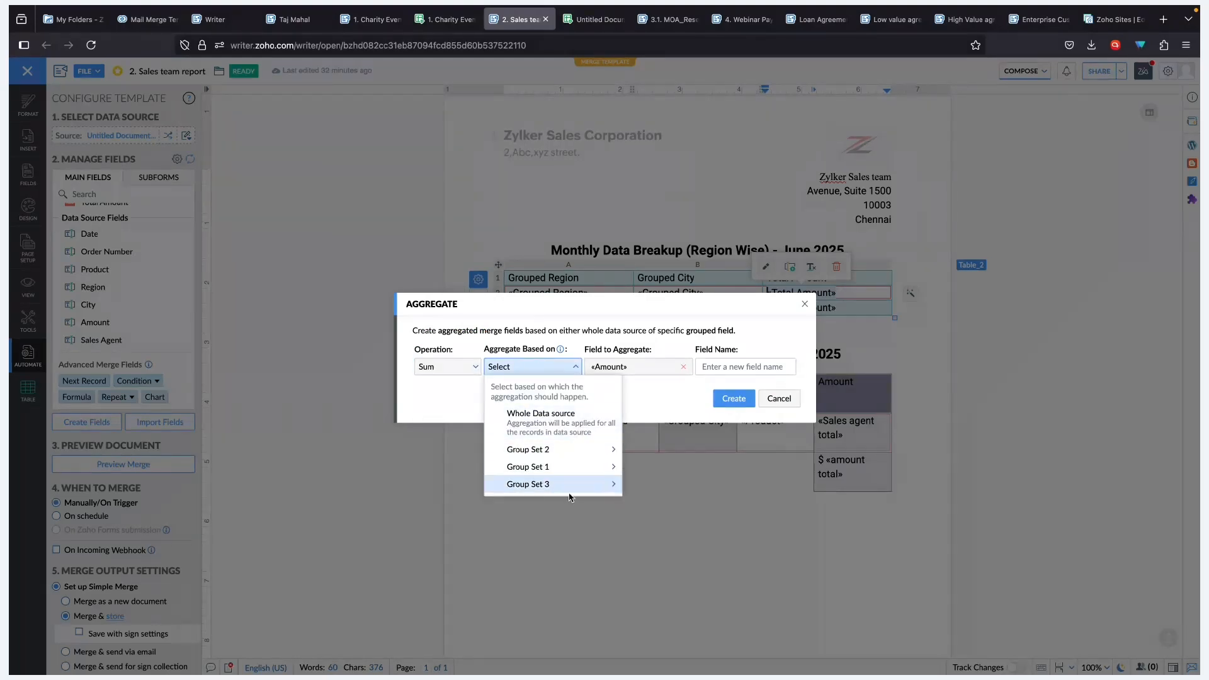
mouse_move(574, 491)
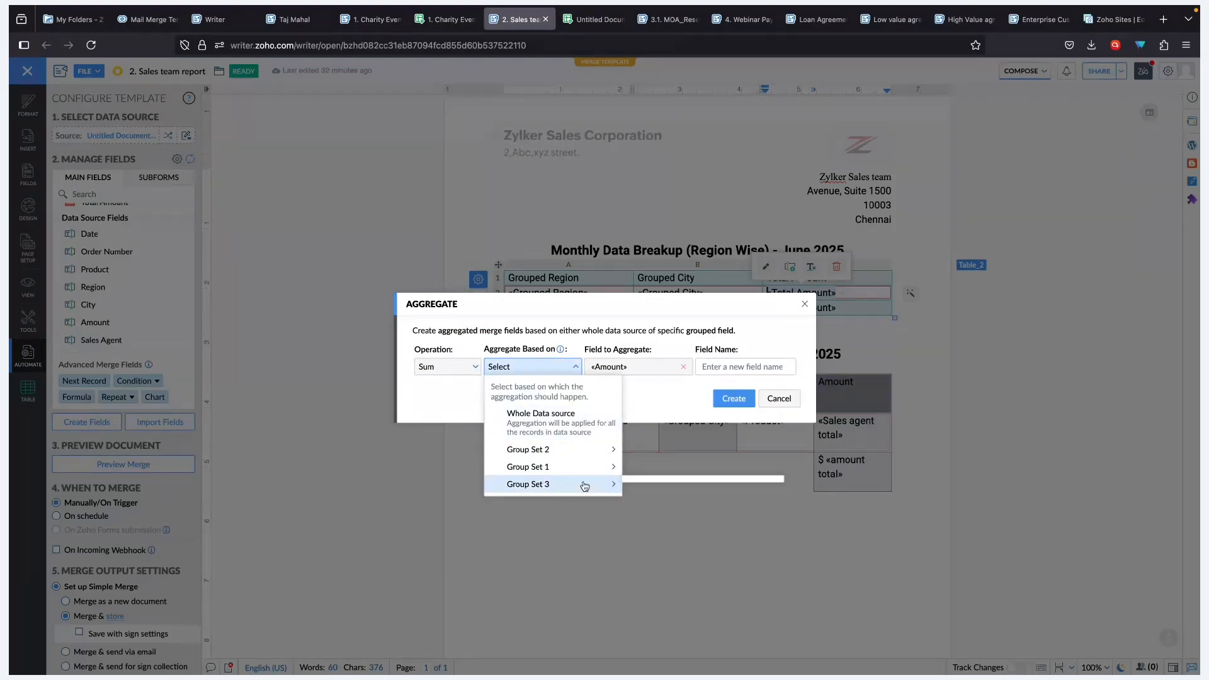
mouse_move(557, 454)
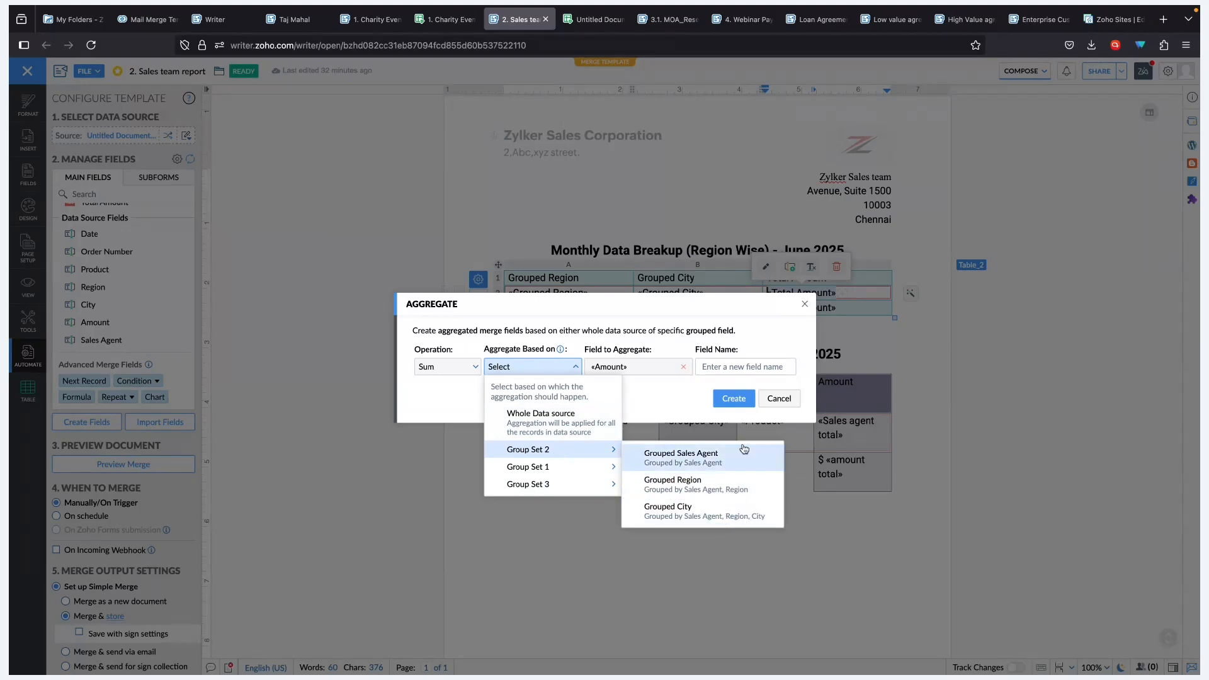
left_click(791, 385)
left_click(778, 398)
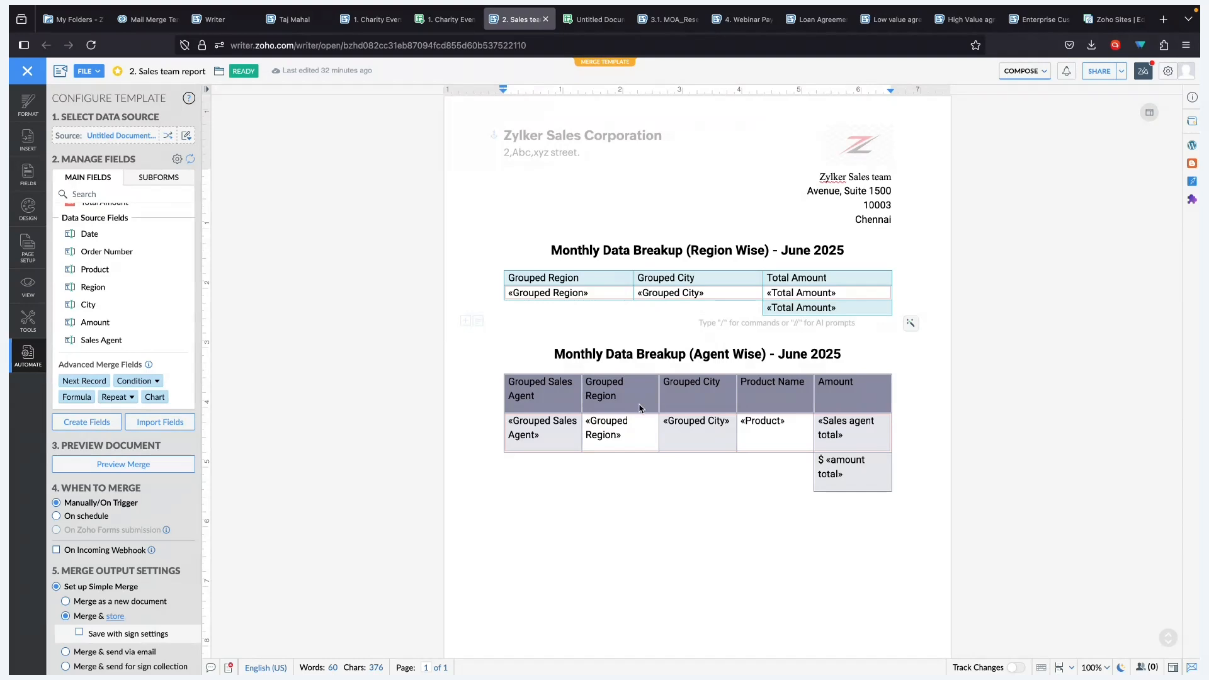
left_click(547, 429)
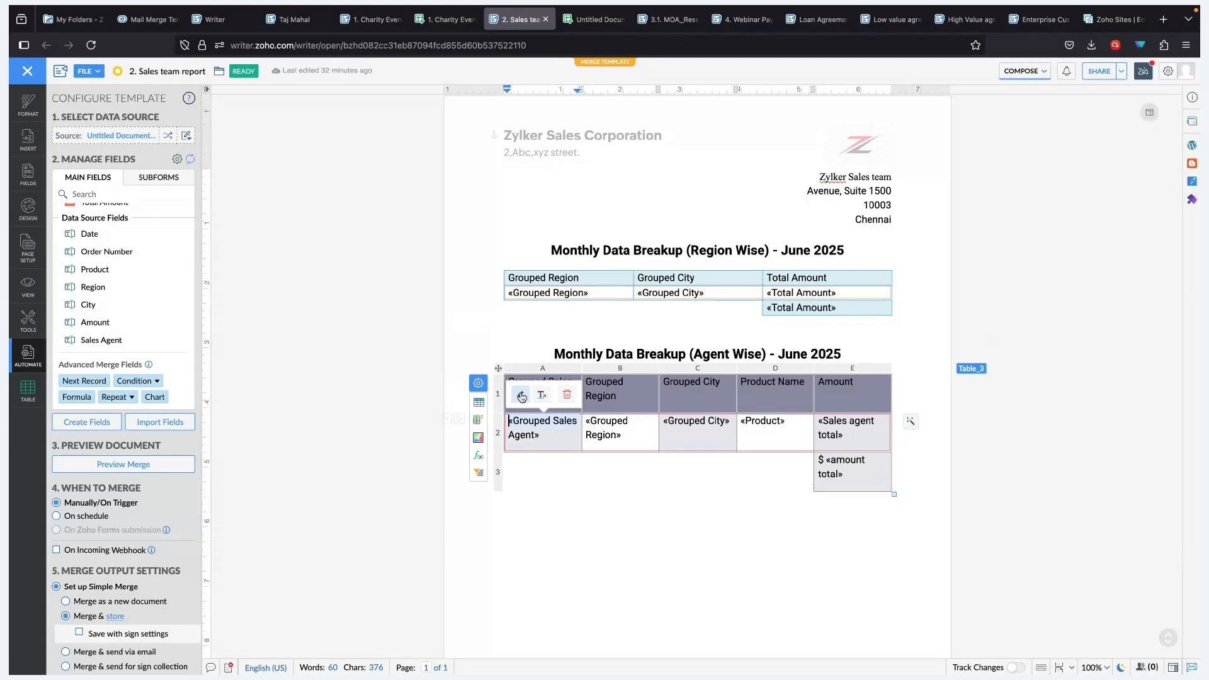
left_click(521, 397)
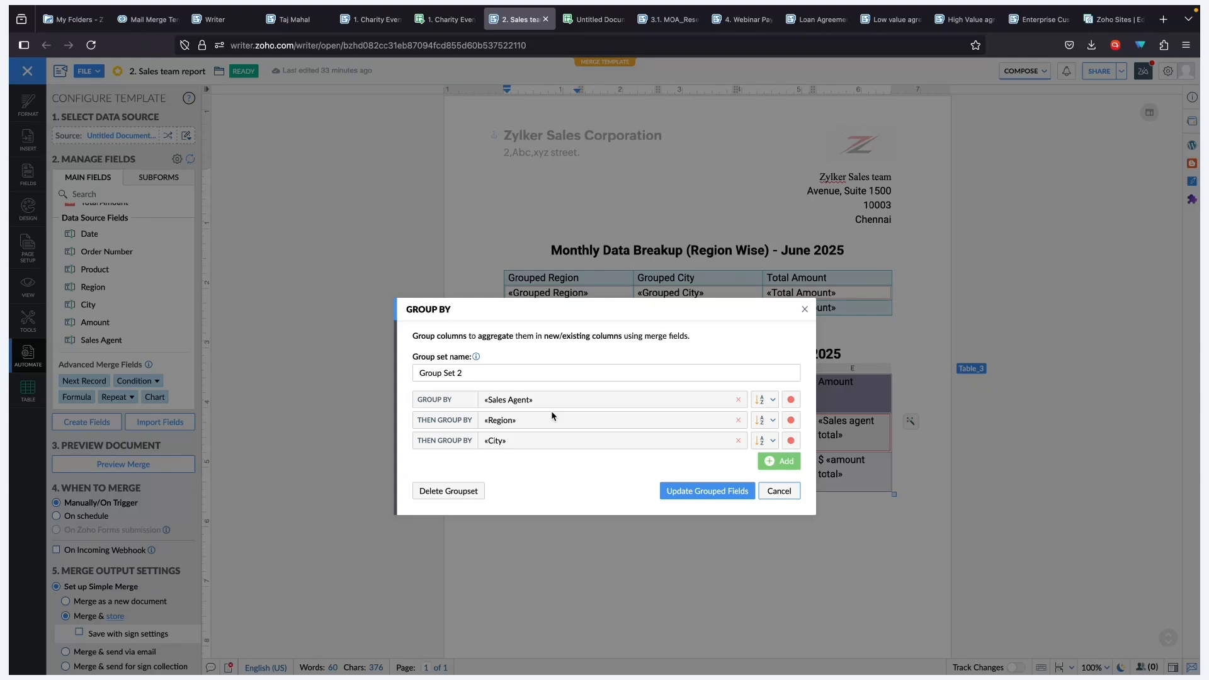
left_click(779, 490)
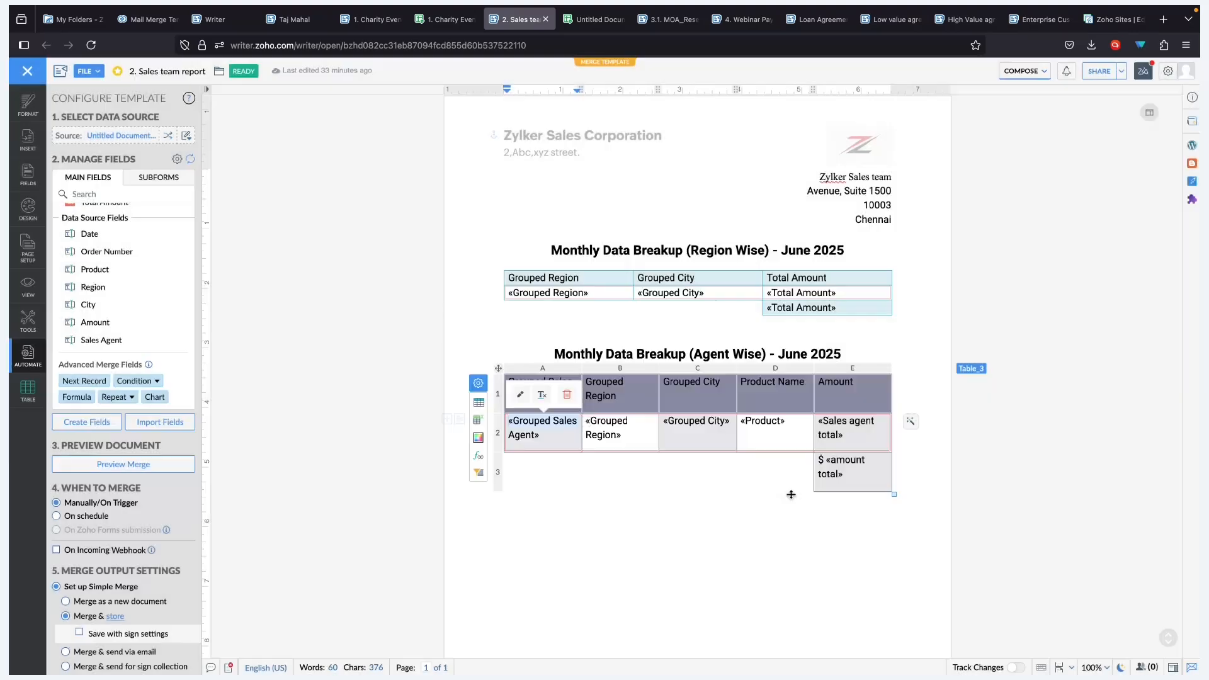
scroll(158, 520, "down", 2)
scroll(158, 520, "down", 2)
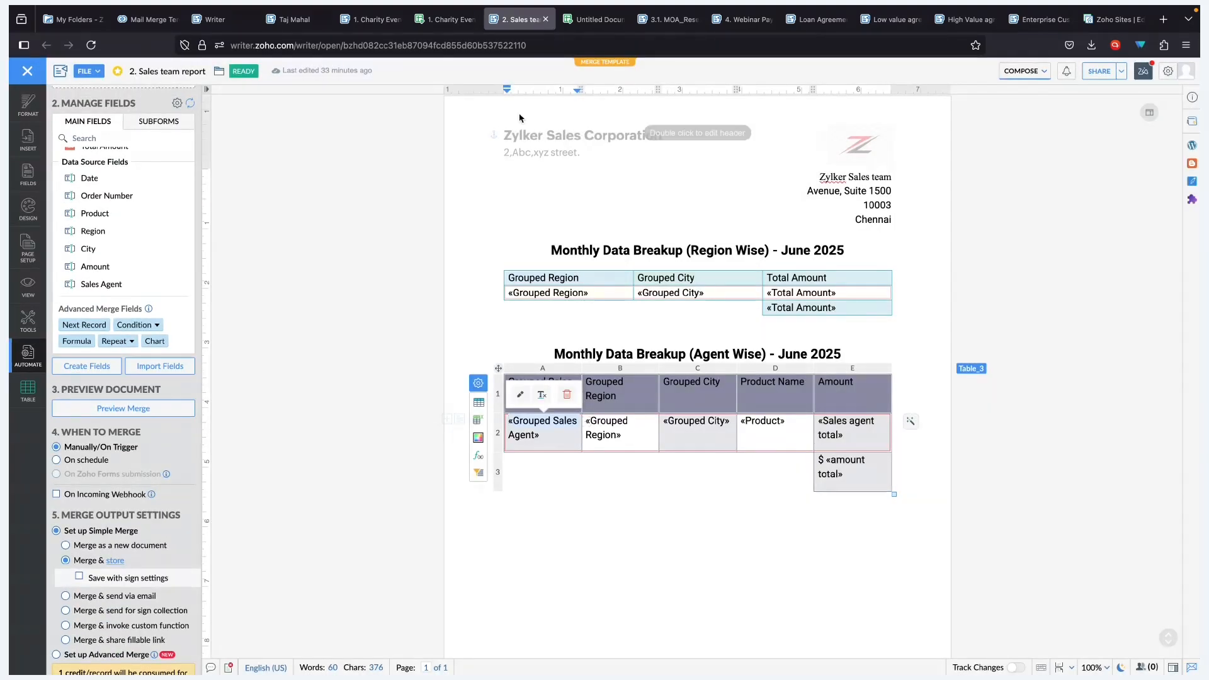
left_click(595, 19)
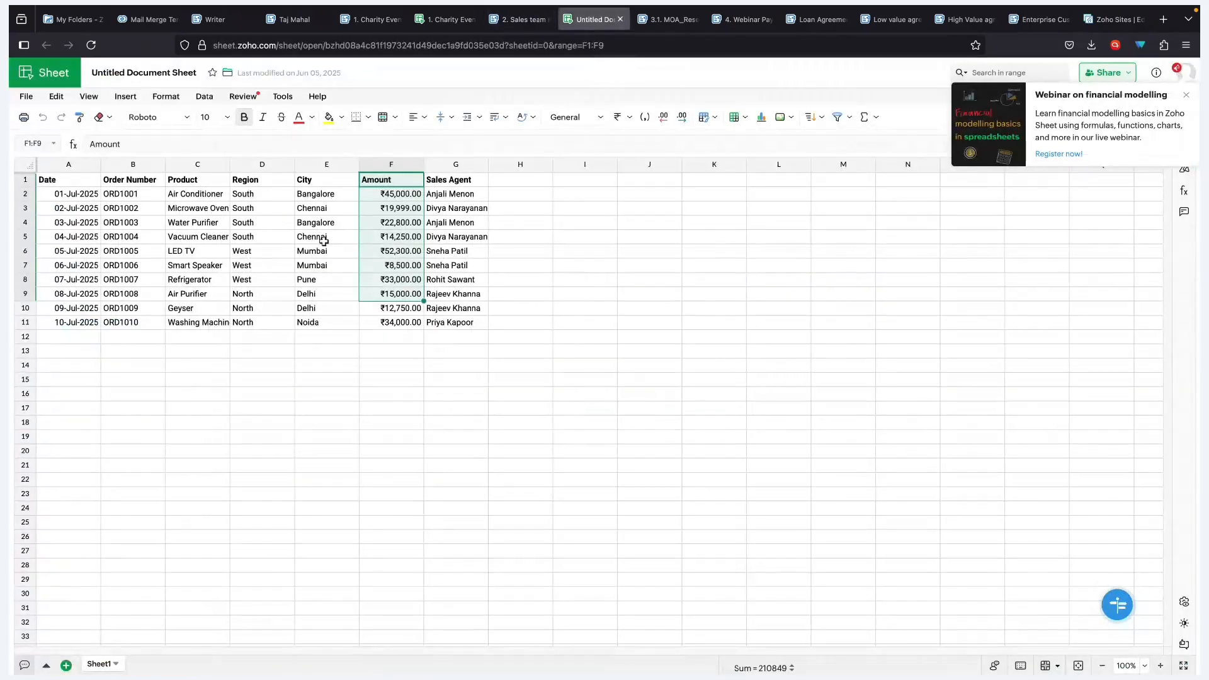
left_click(322, 241)
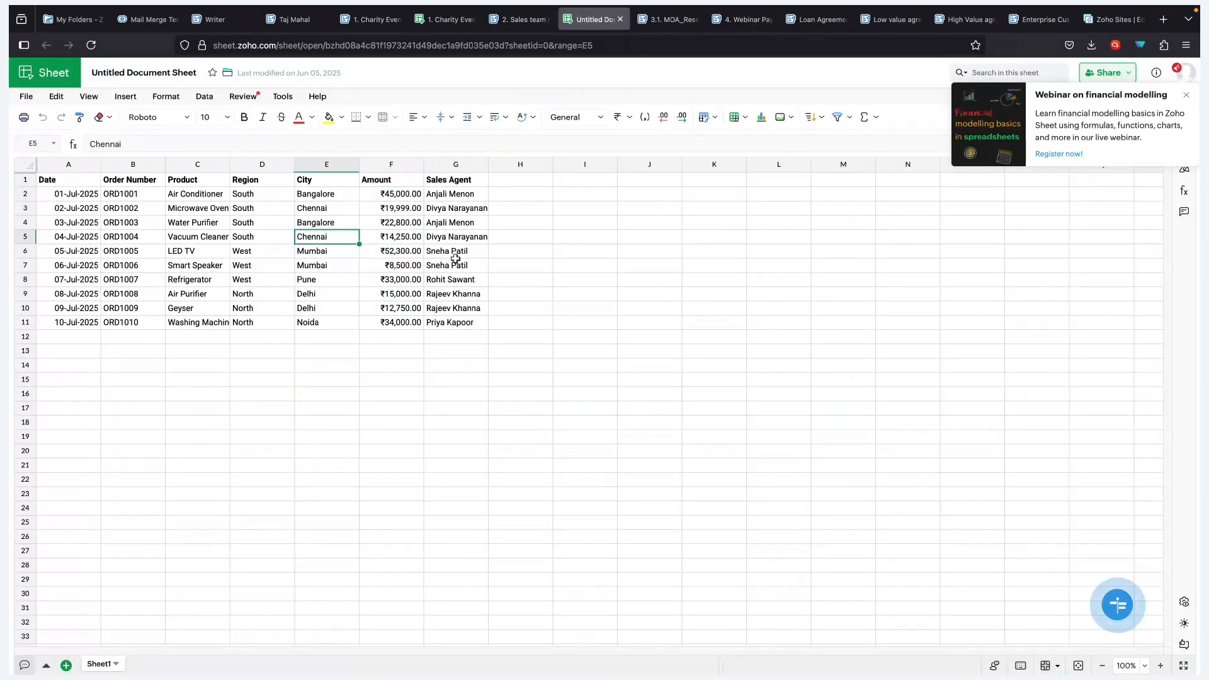
left_click(525, 20)
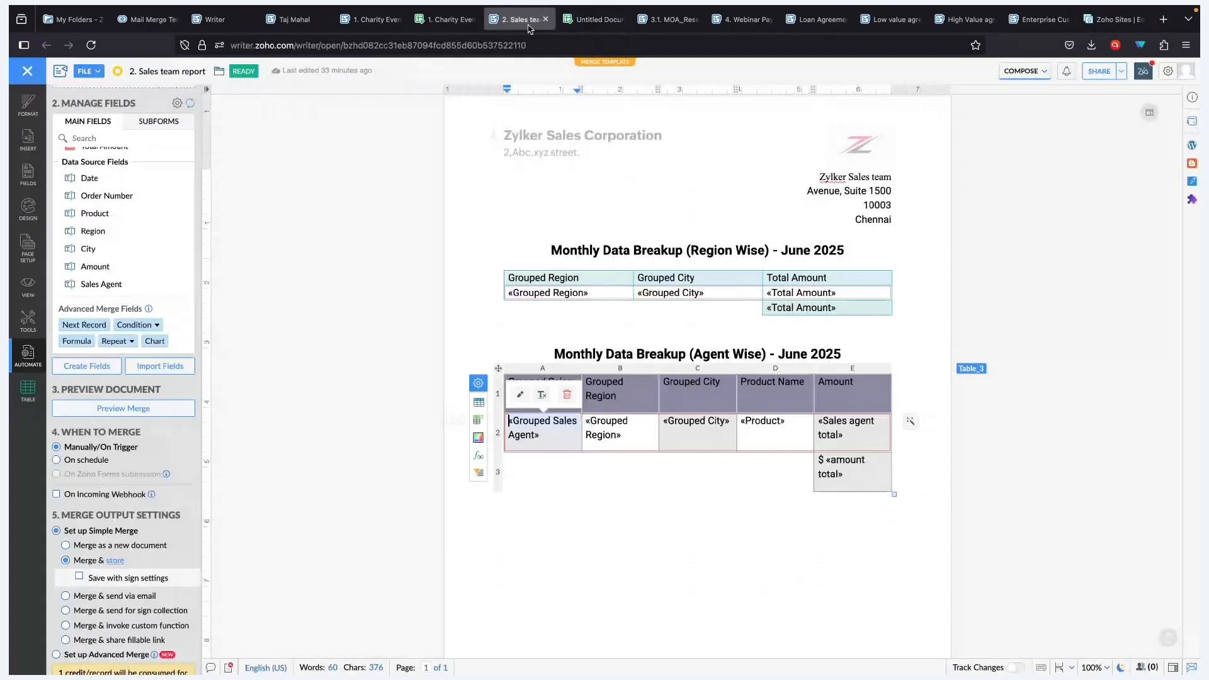
left_click(133, 409)
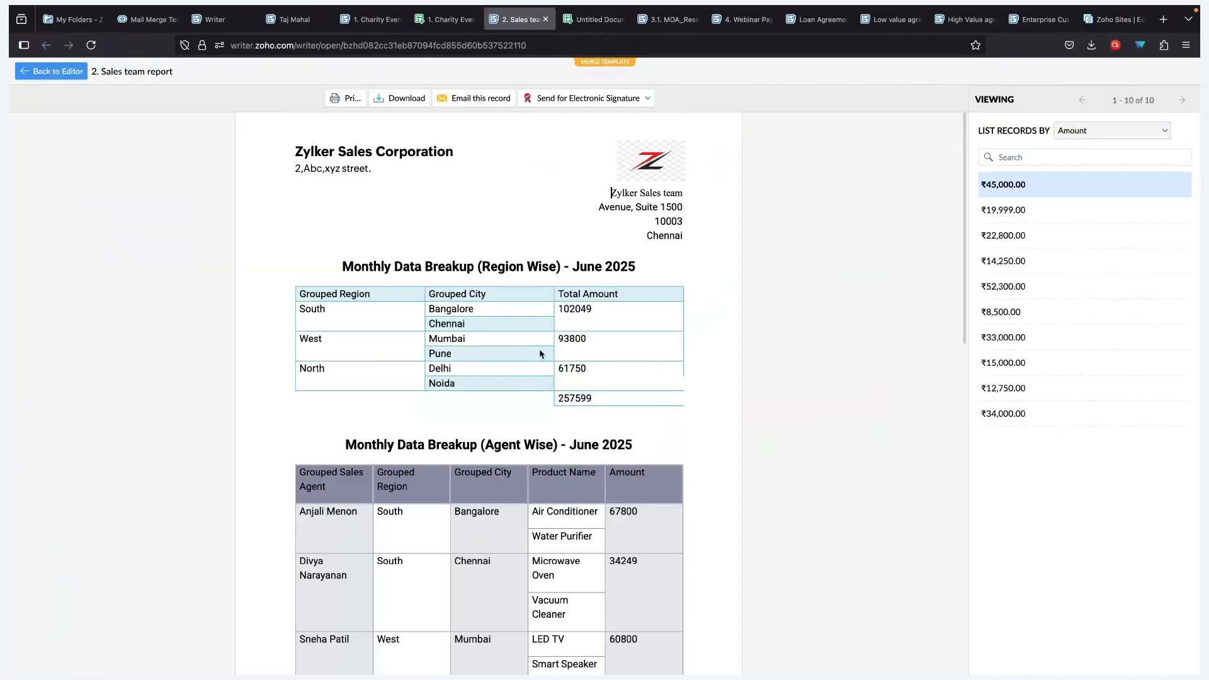
double_click(340, 314)
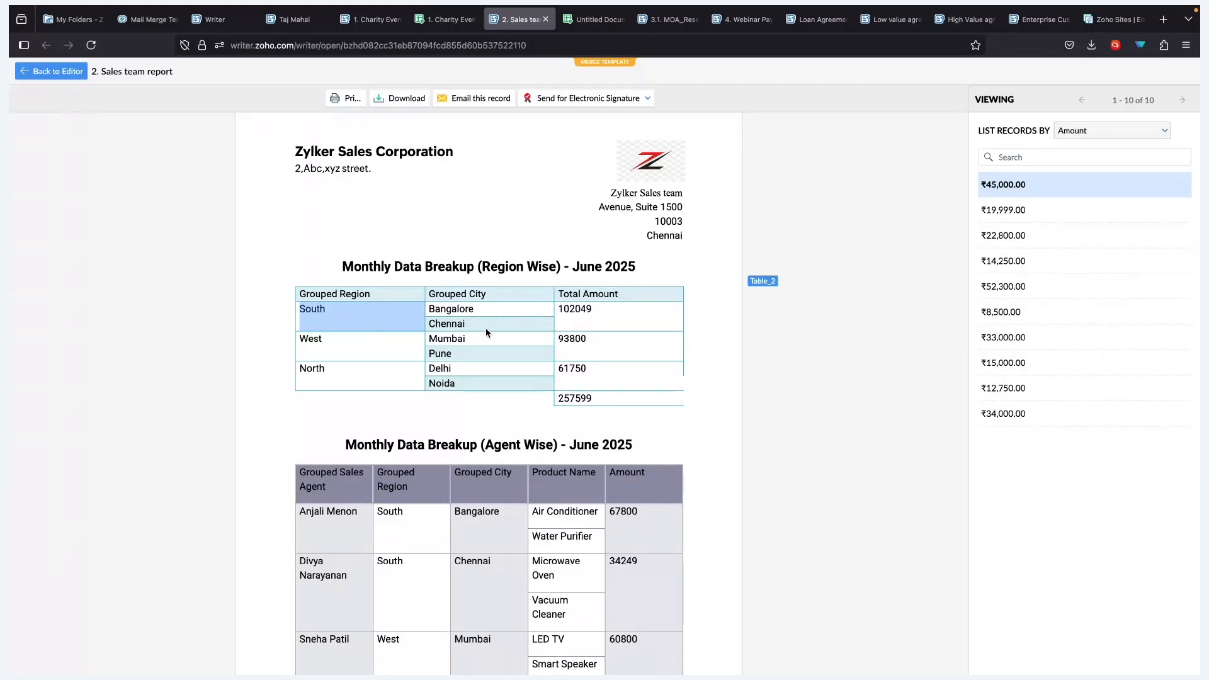
left_click(365, 345)
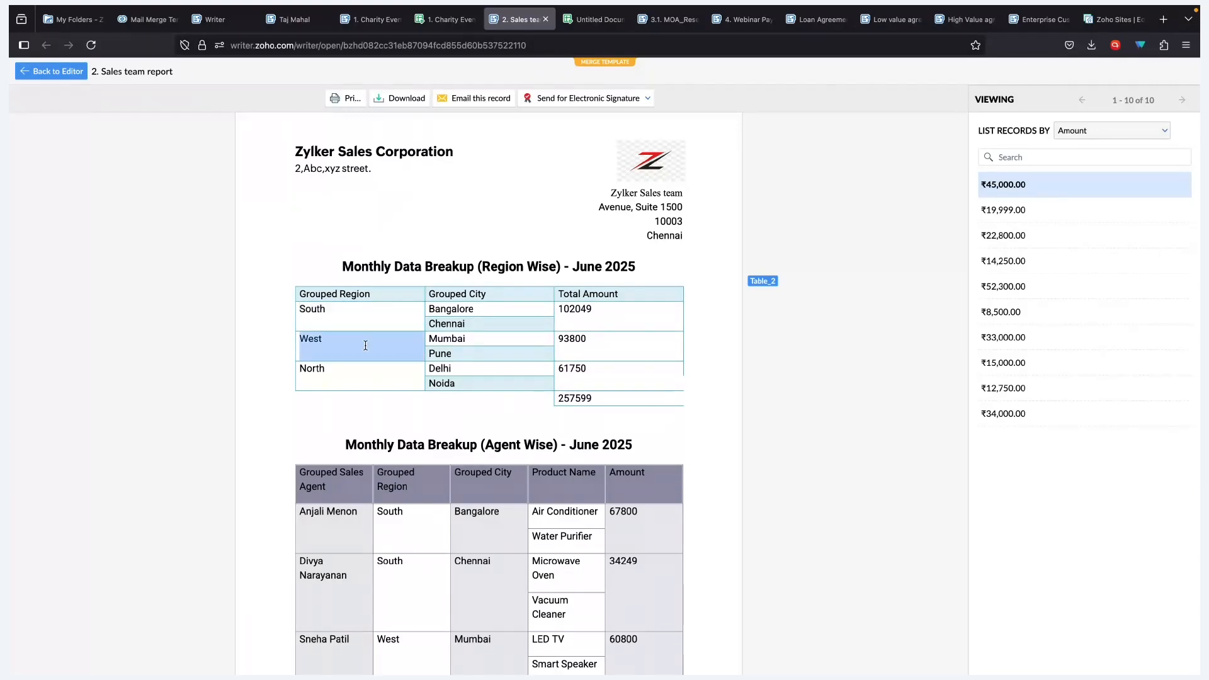
left_click(376, 369)
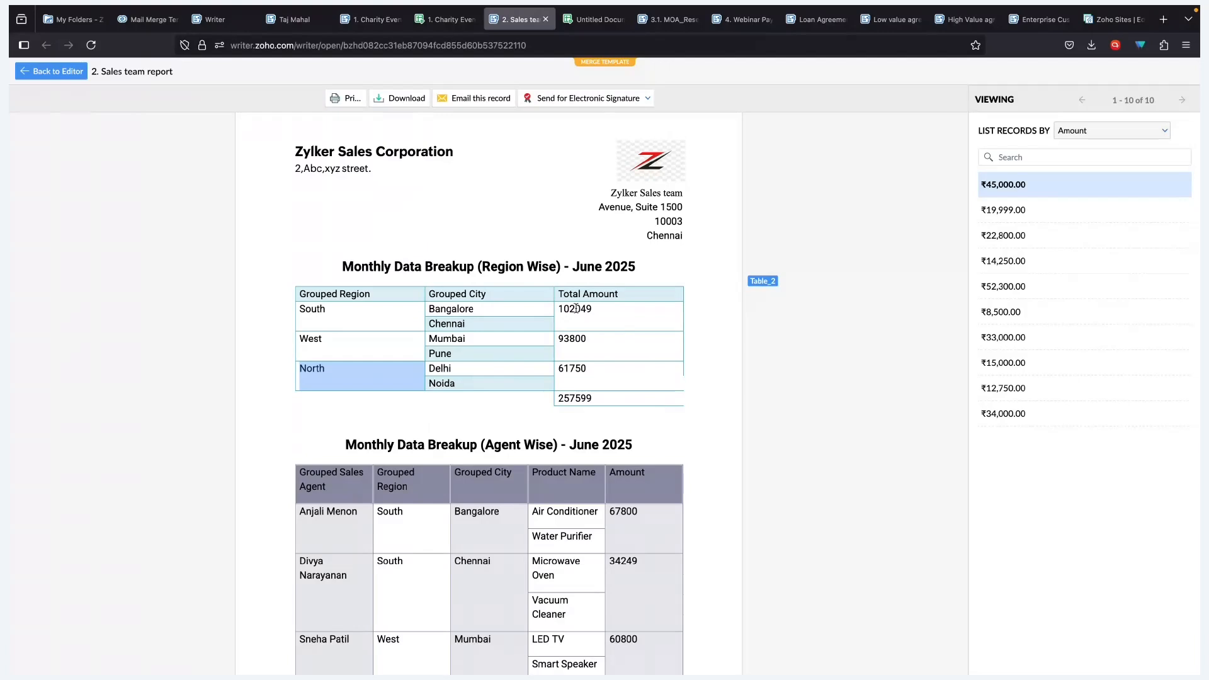
left_click(569, 398)
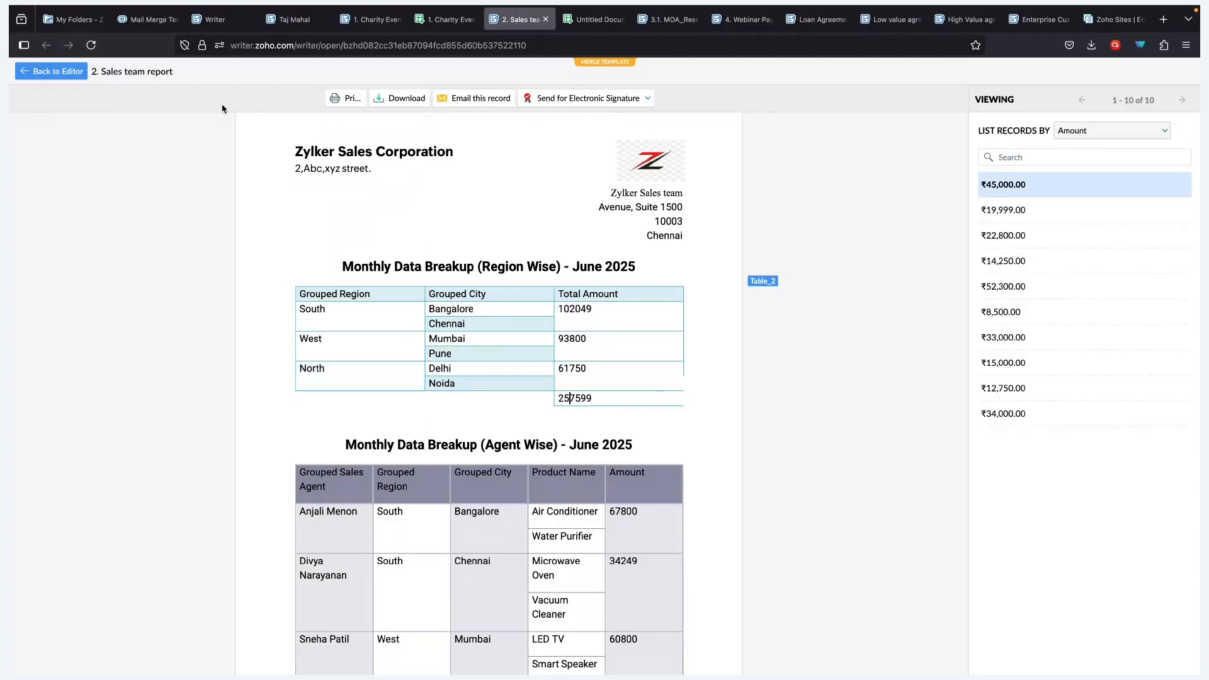
left_click(53, 70)
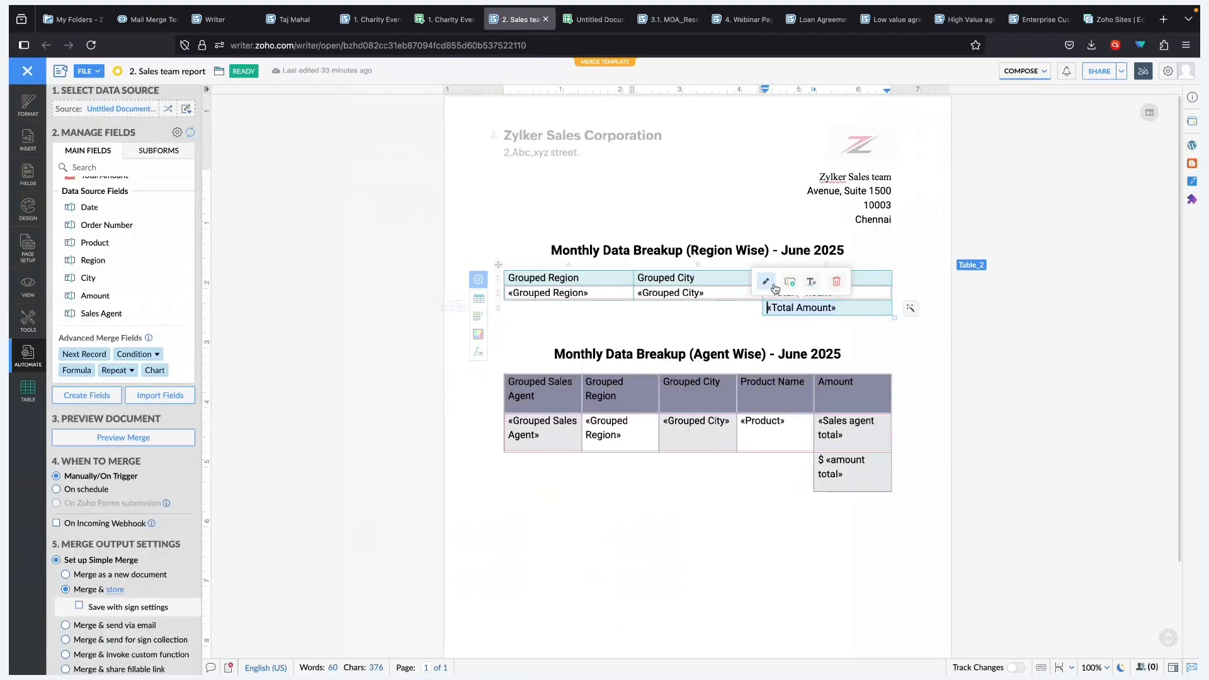
- Recheck the Total Amount aggregate, then preview the report merged with the sheet data
left_click(765, 282)
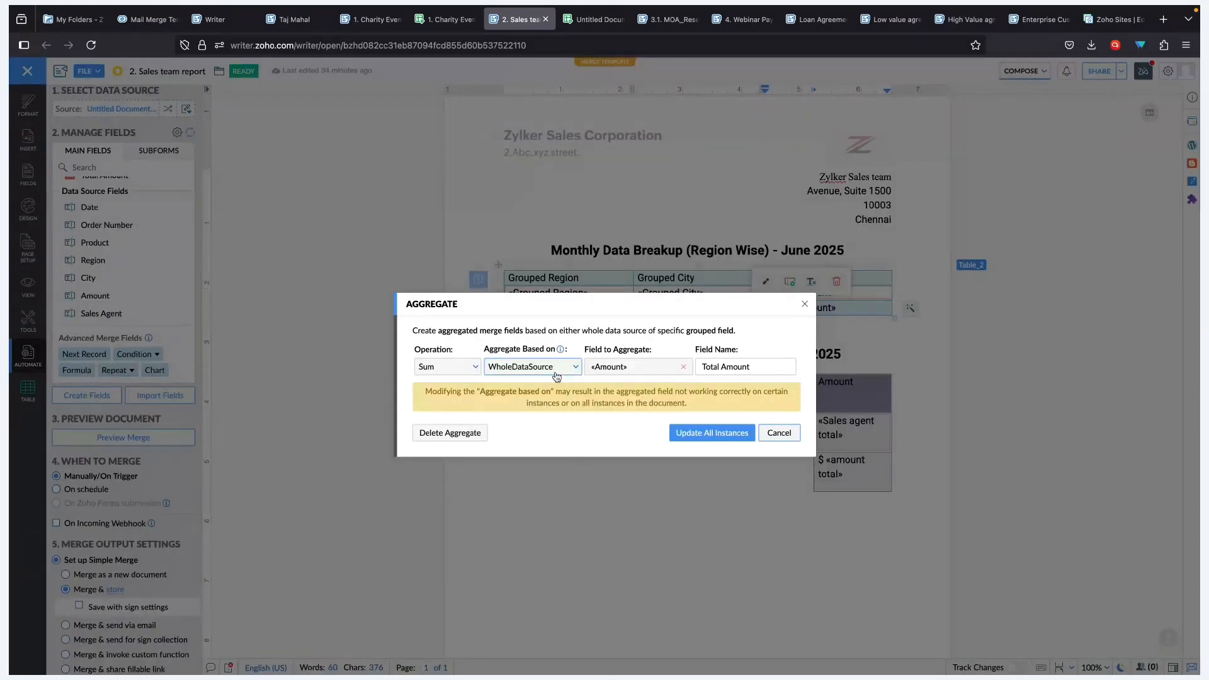
left_click(787, 437)
left_click(129, 437)
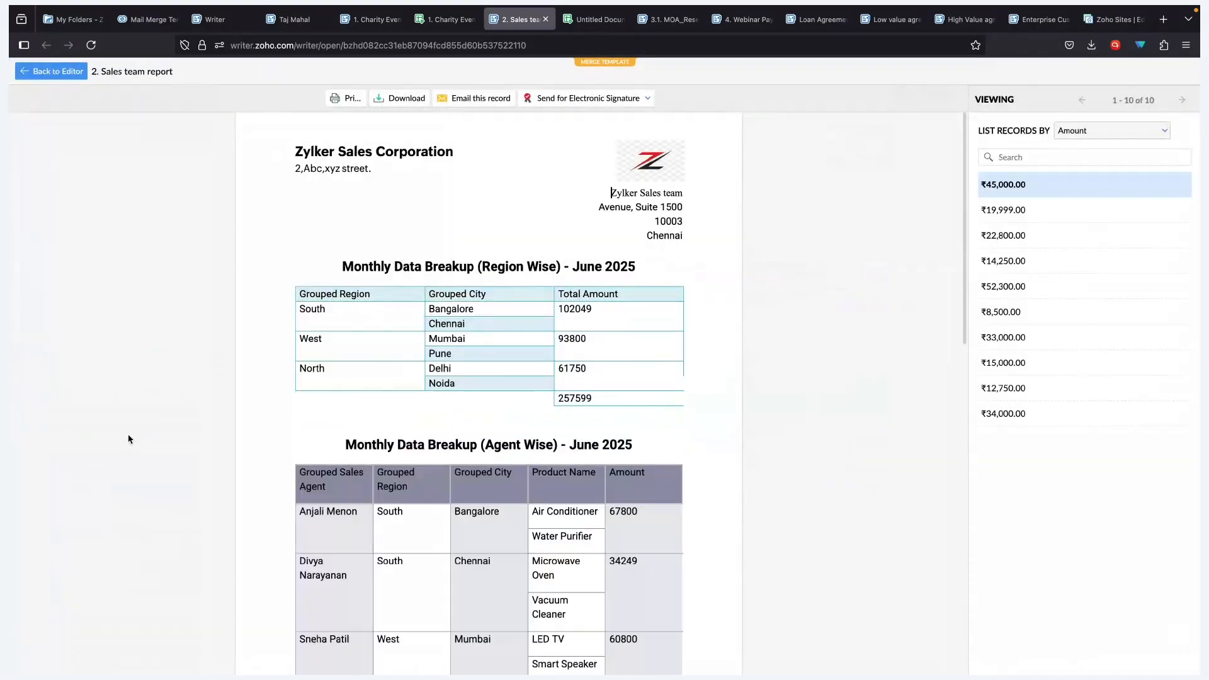
scroll(335, 509, "down", 4)
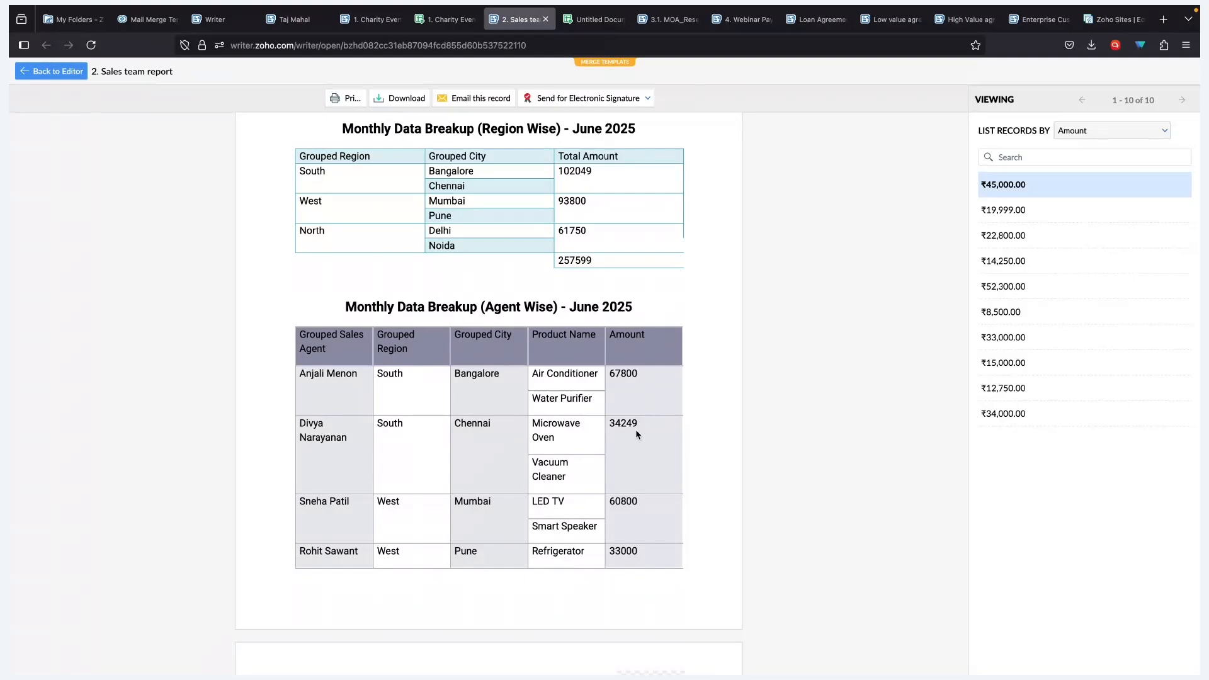
scroll(637, 435, "down", 5)
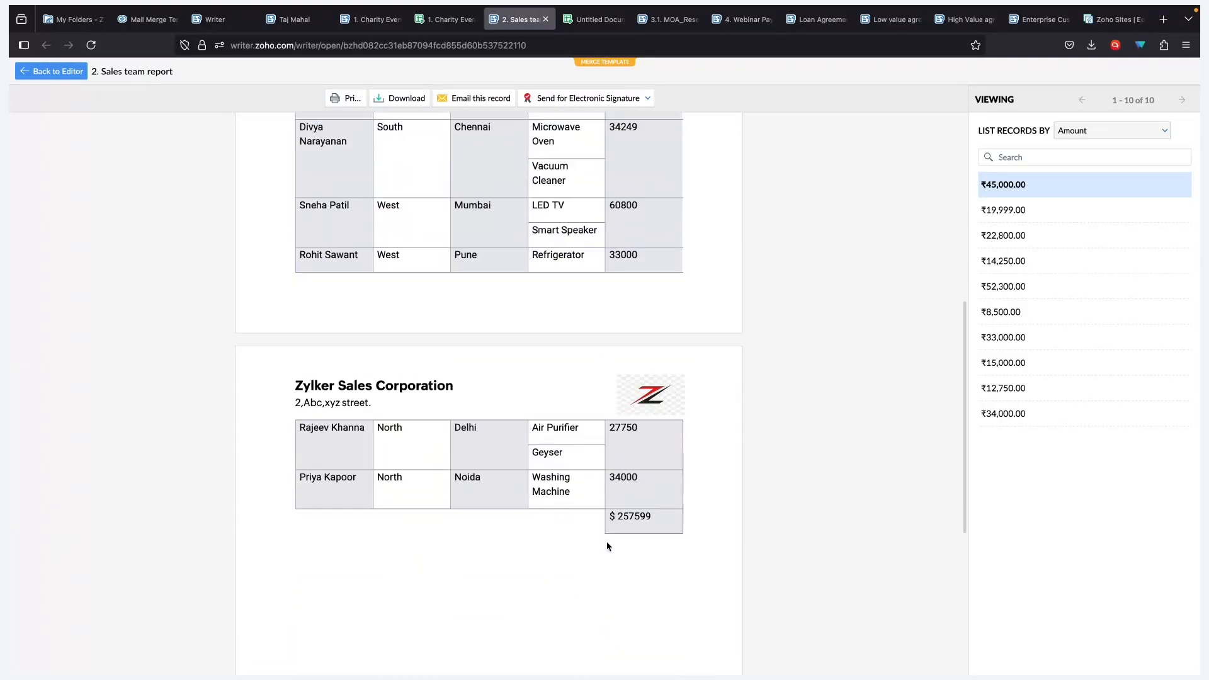
- Point out the $ 257599 agent-wise grand total, then advance the presentation slide
left_click(633, 513)
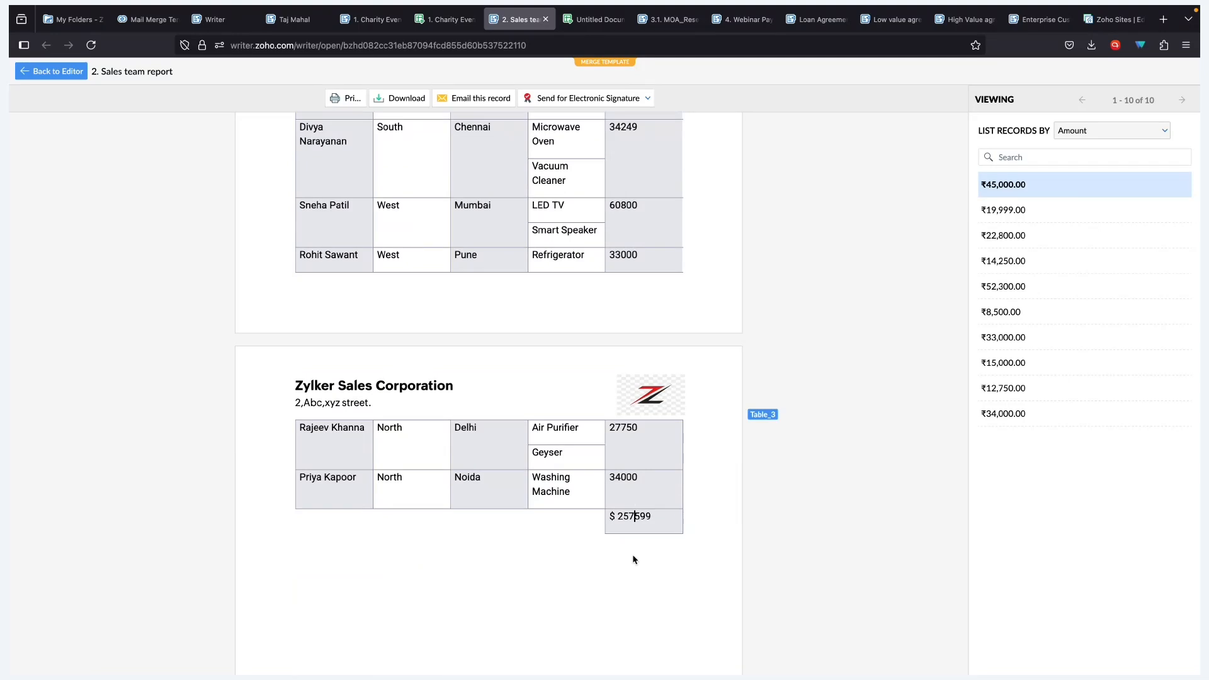
scroll(632, 554, "up", 7)
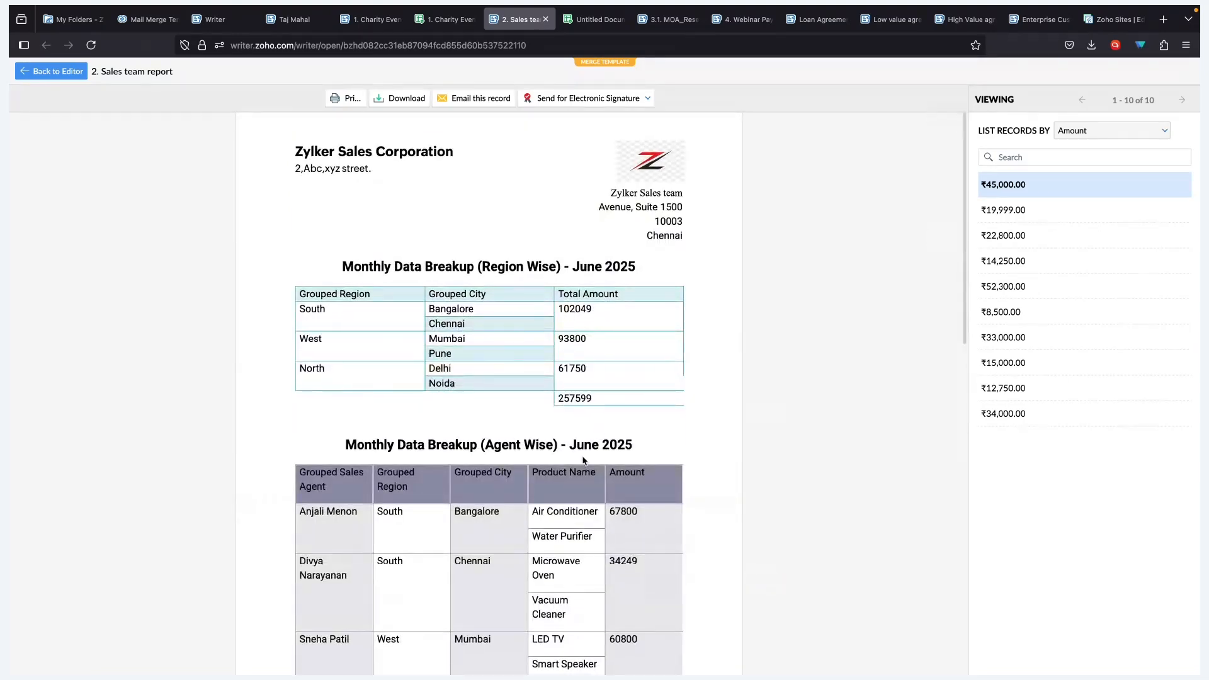
scroll(585, 461, "down", 3)
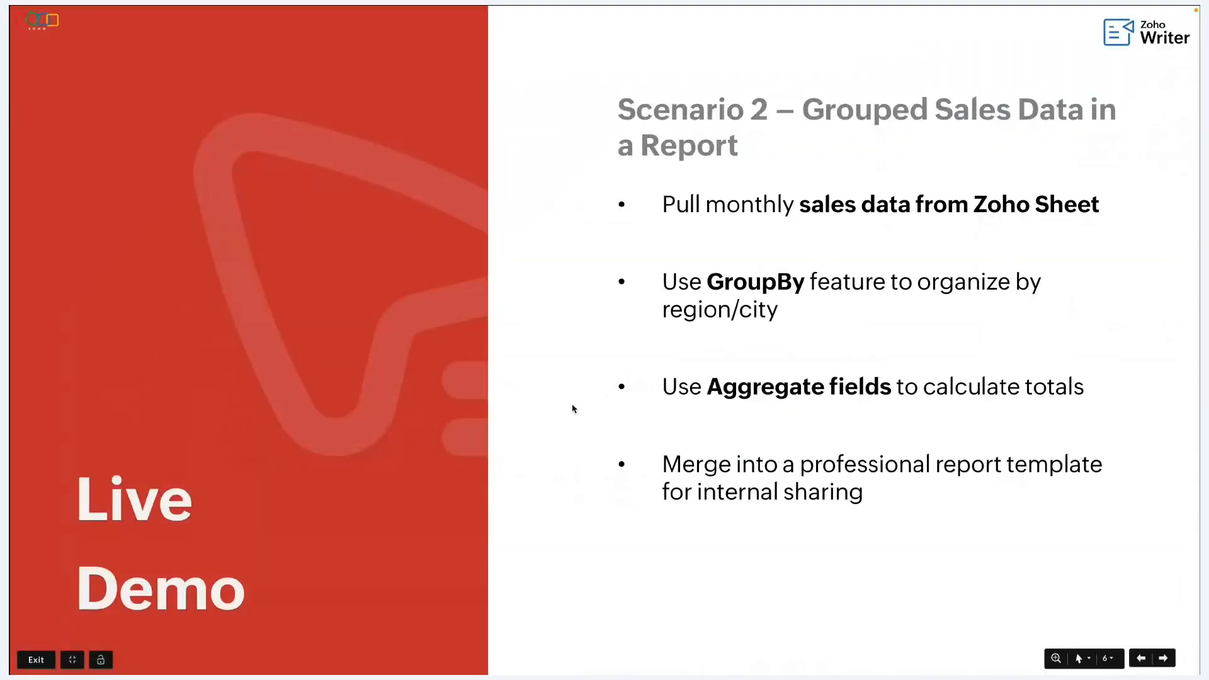
key("Right")
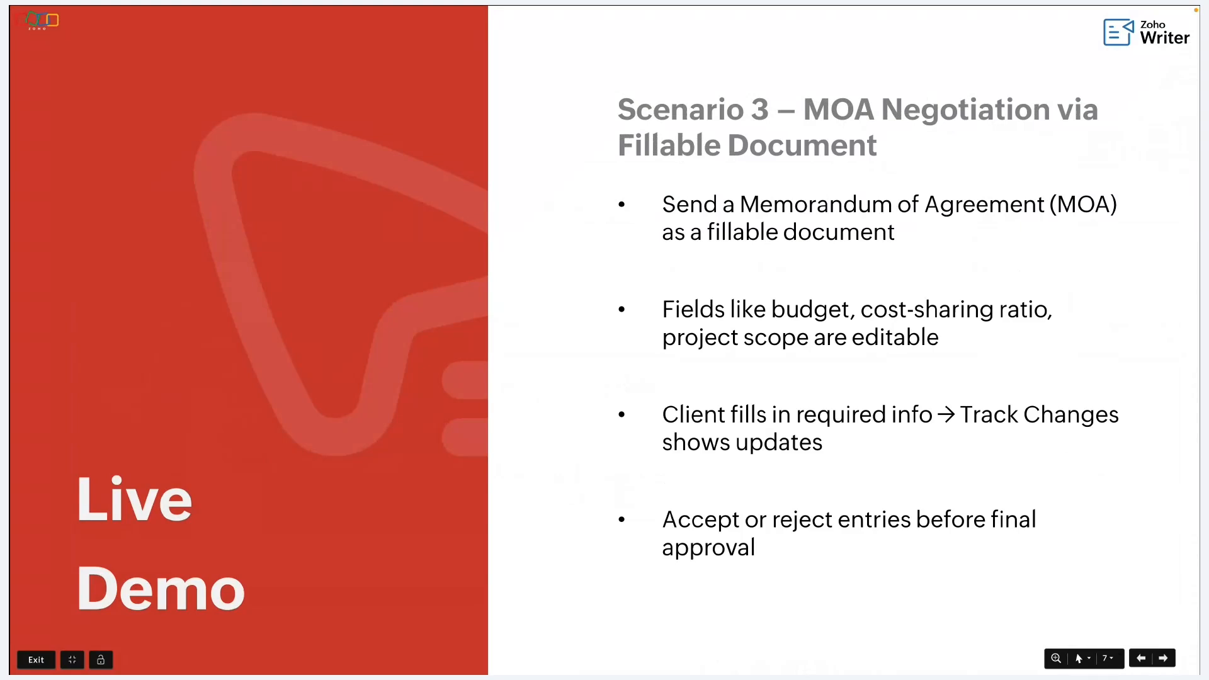
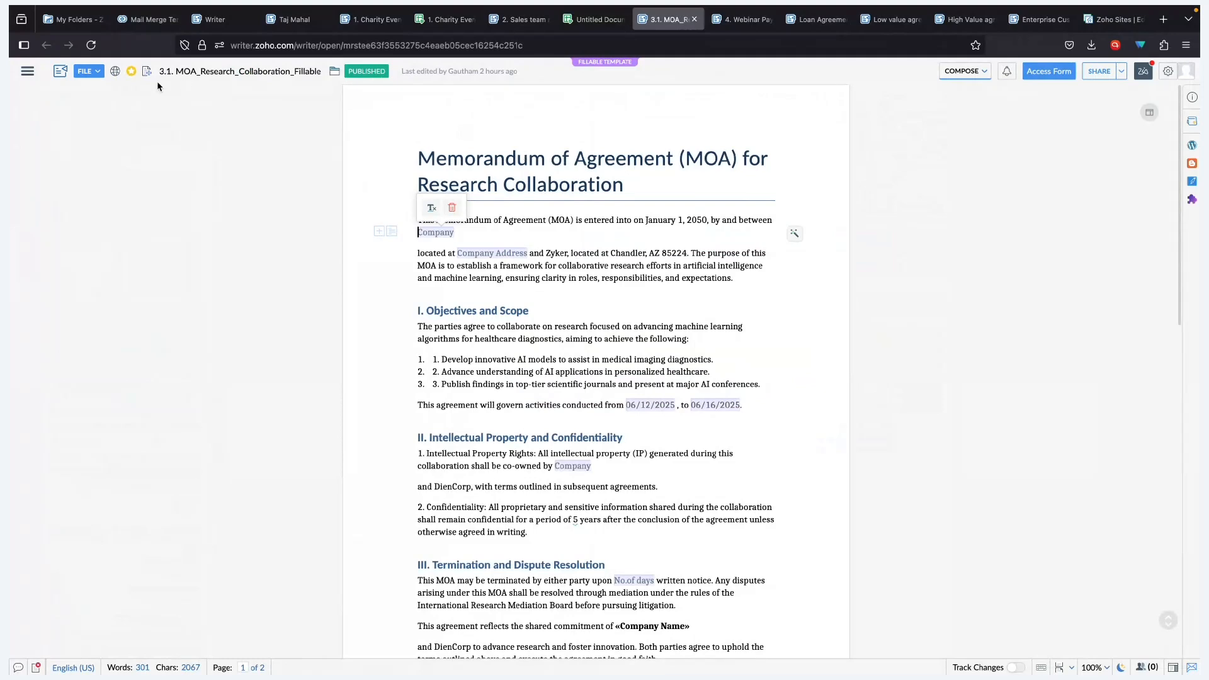
- Show the template configuration linked to the MOA_Research sheet, saving a copy on submission
left_click(27, 71)
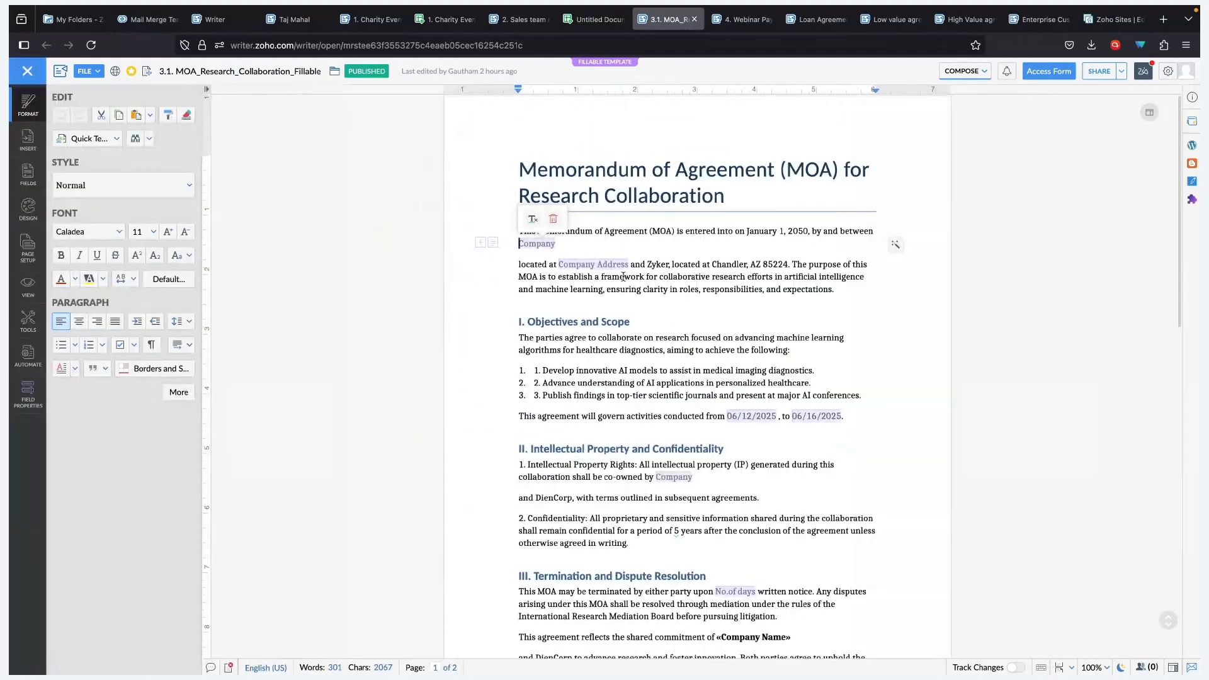
left_click(619, 251)
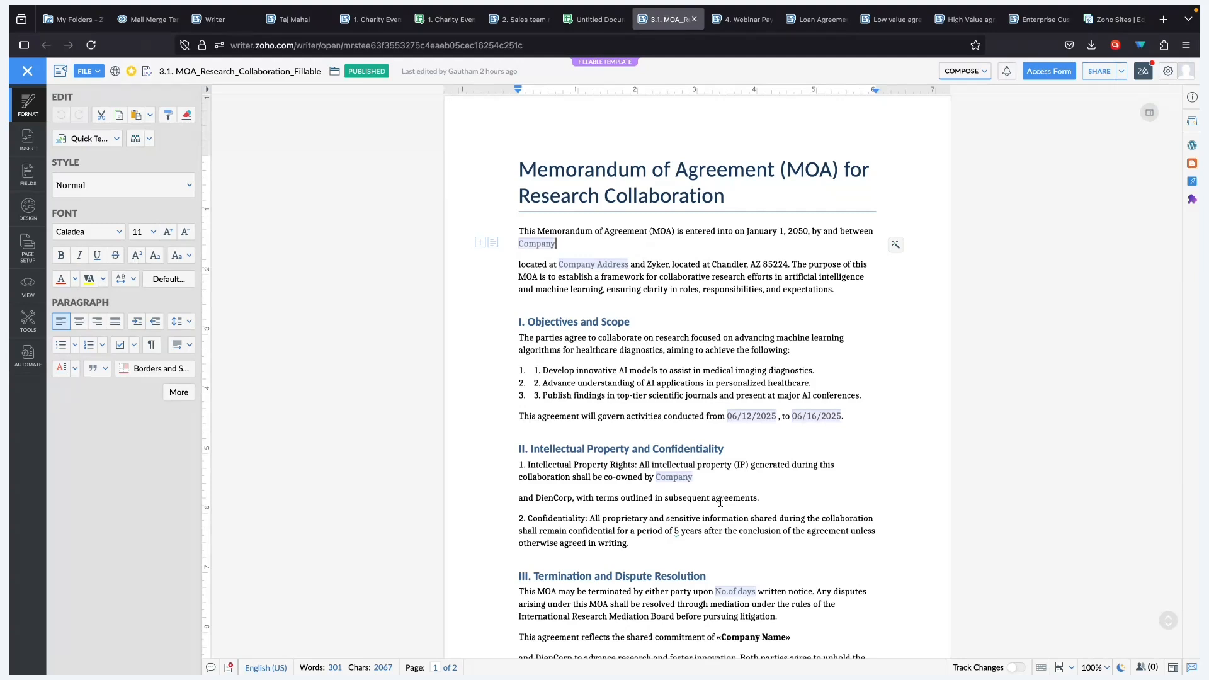
left_click(28, 356)
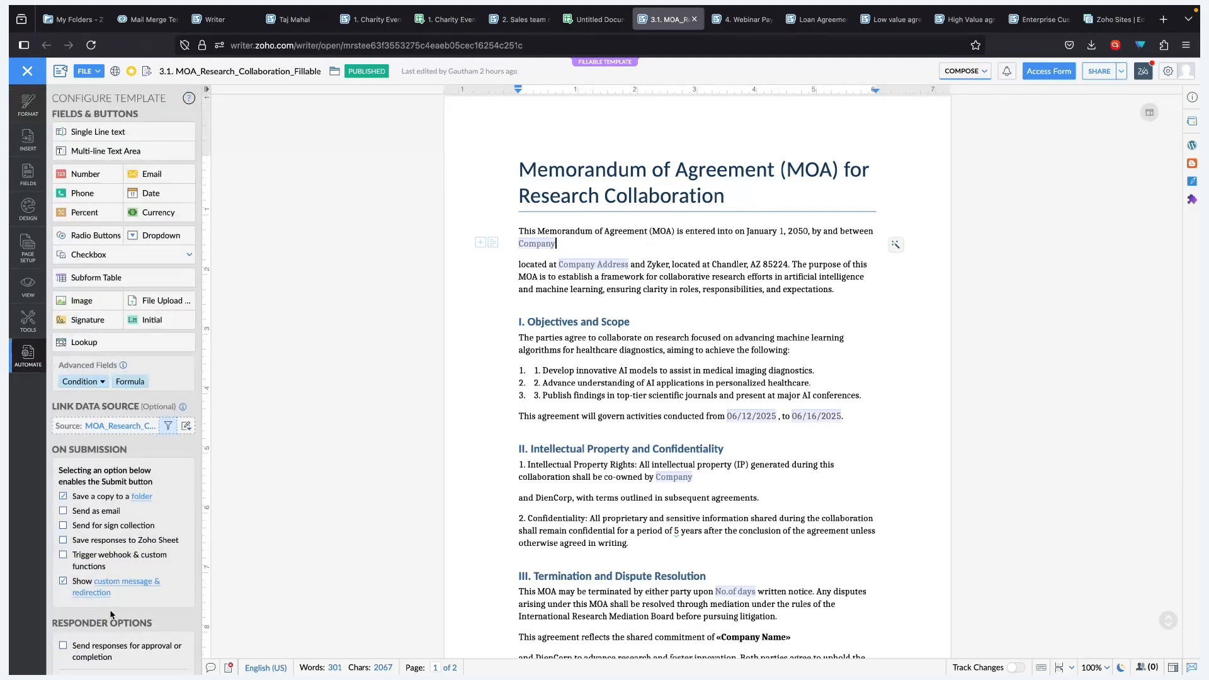
scroll(187, 529, "down", 2)
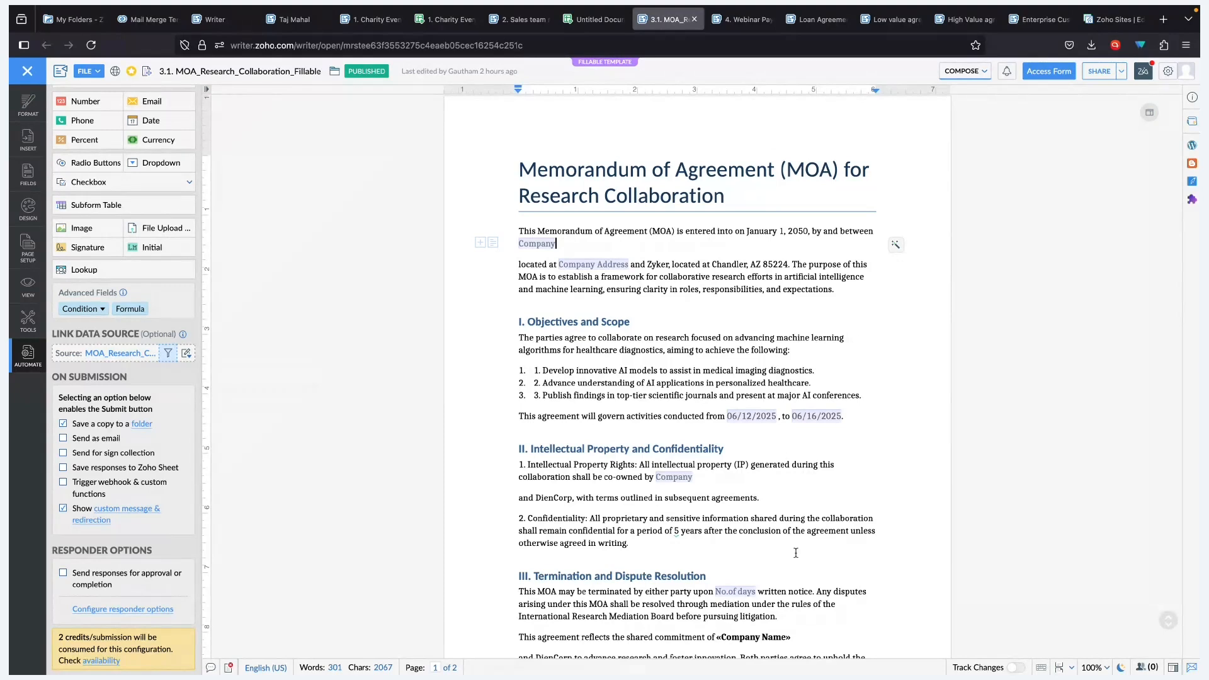
scroll(224, 453, "down", 2)
scroll(139, 535, "up", 2)
scroll(140, 535, "down", 1)
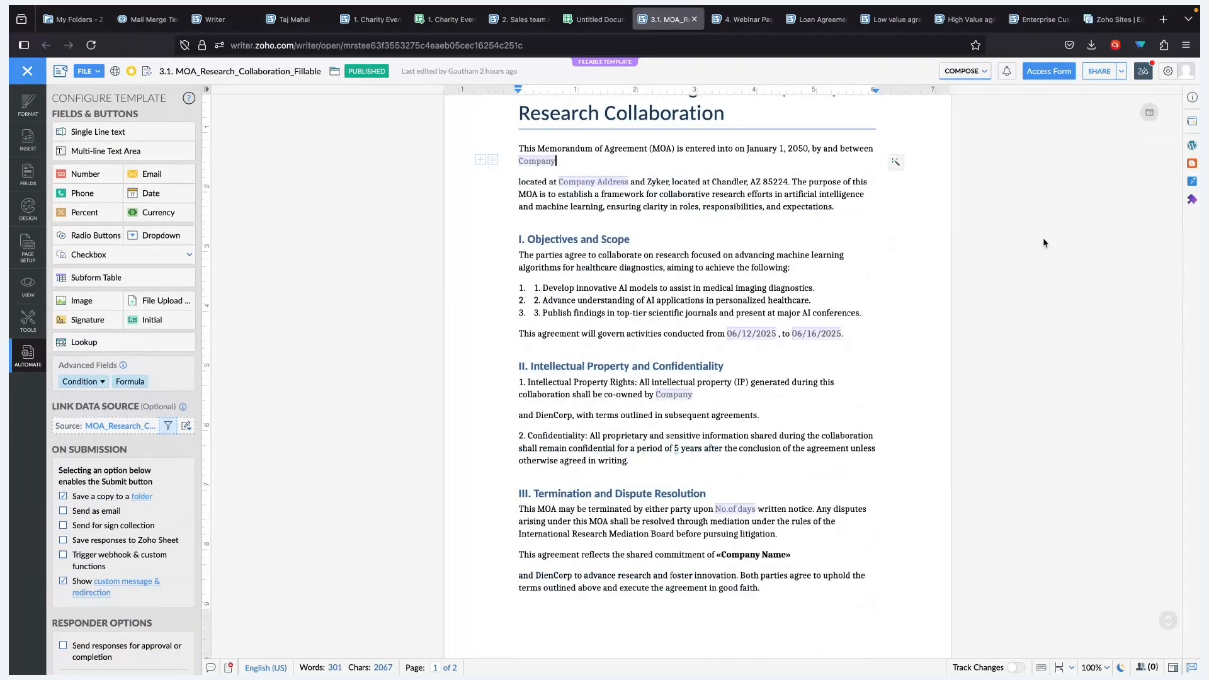
- Remove the existing collaborator's access to the MOA template
left_click(1112, 74)
left_click(777, 424)
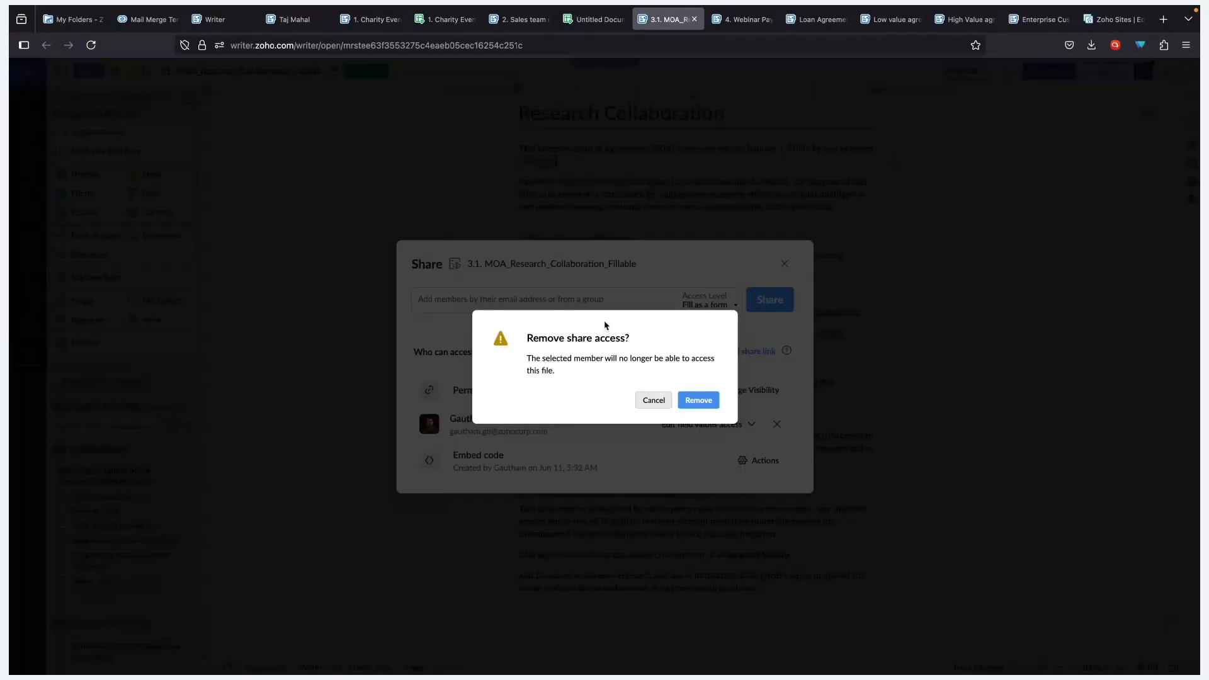
key("Return")
- Start re-adding the collaborator with Edit field values access, then close without sharing
left_click(573, 325)
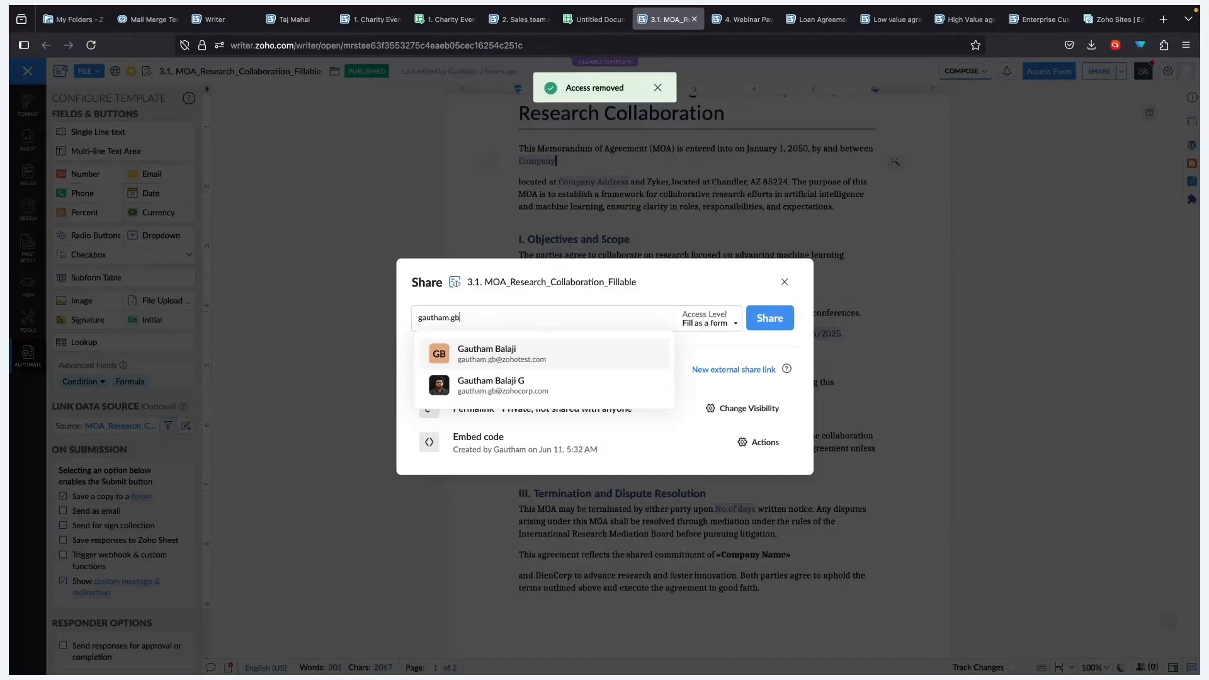
left_click(489, 384)
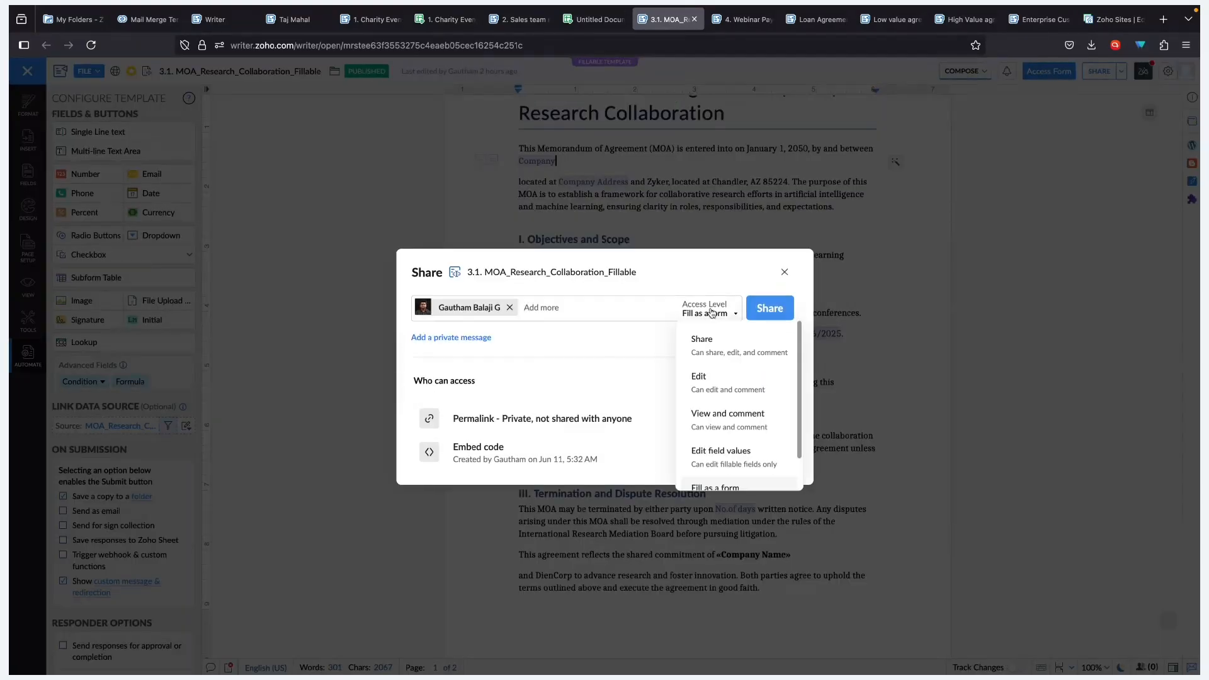
left_click(706, 313)
left_click(751, 461)
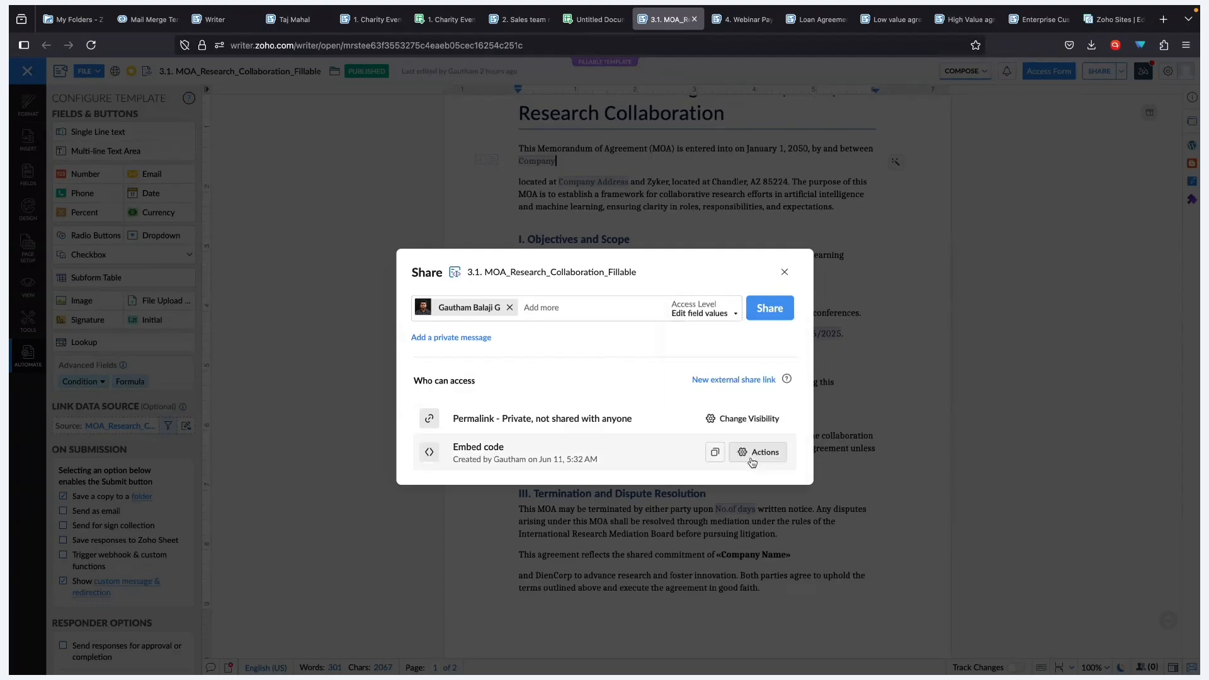
left_click(784, 272)
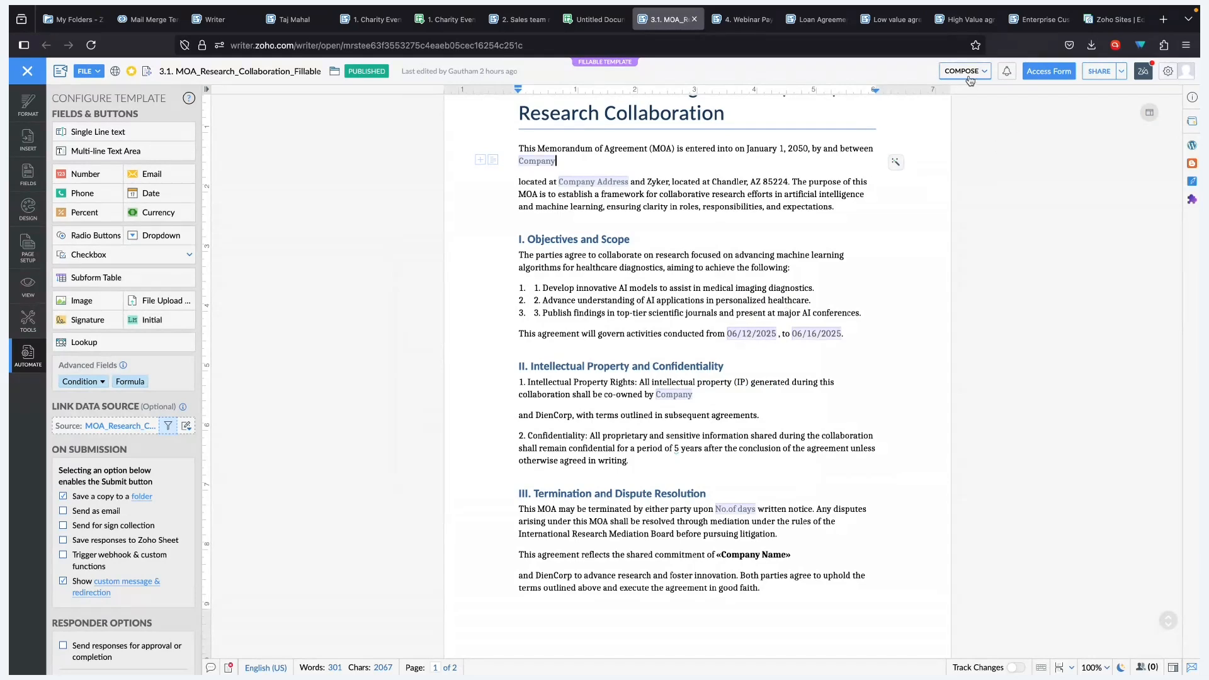
- Switch the editor to Review mode with Track Changes turned on
left_click(967, 73)
left_click(944, 143)
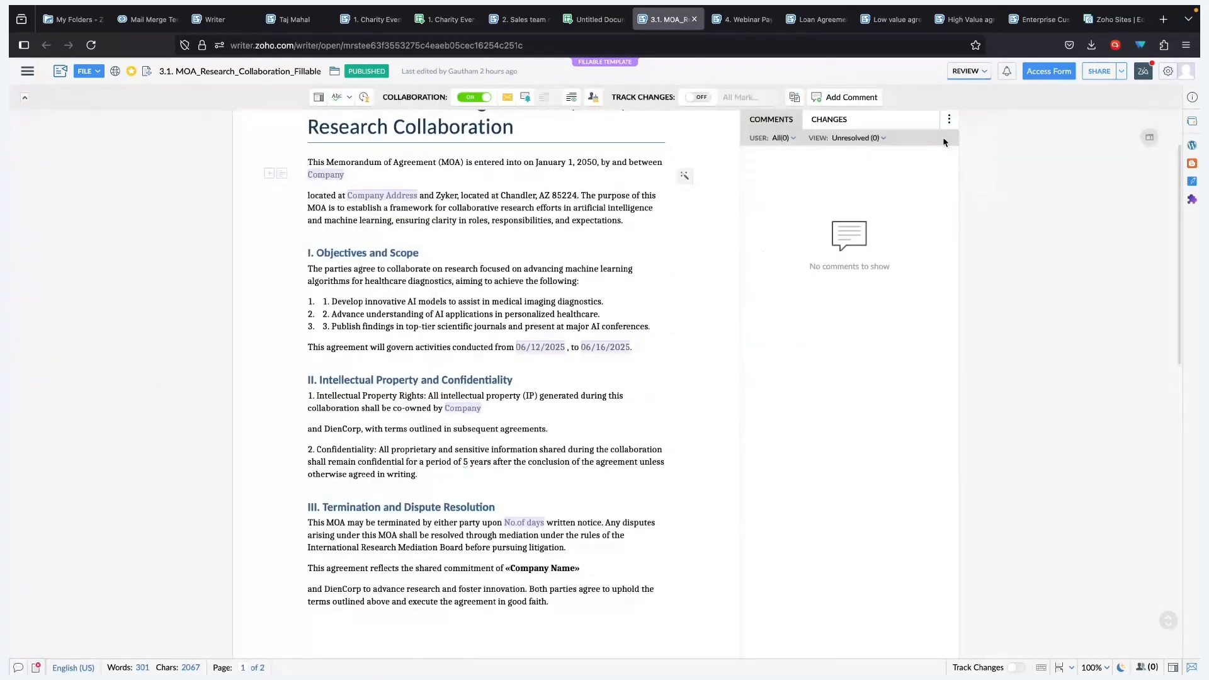
left_click(692, 98)
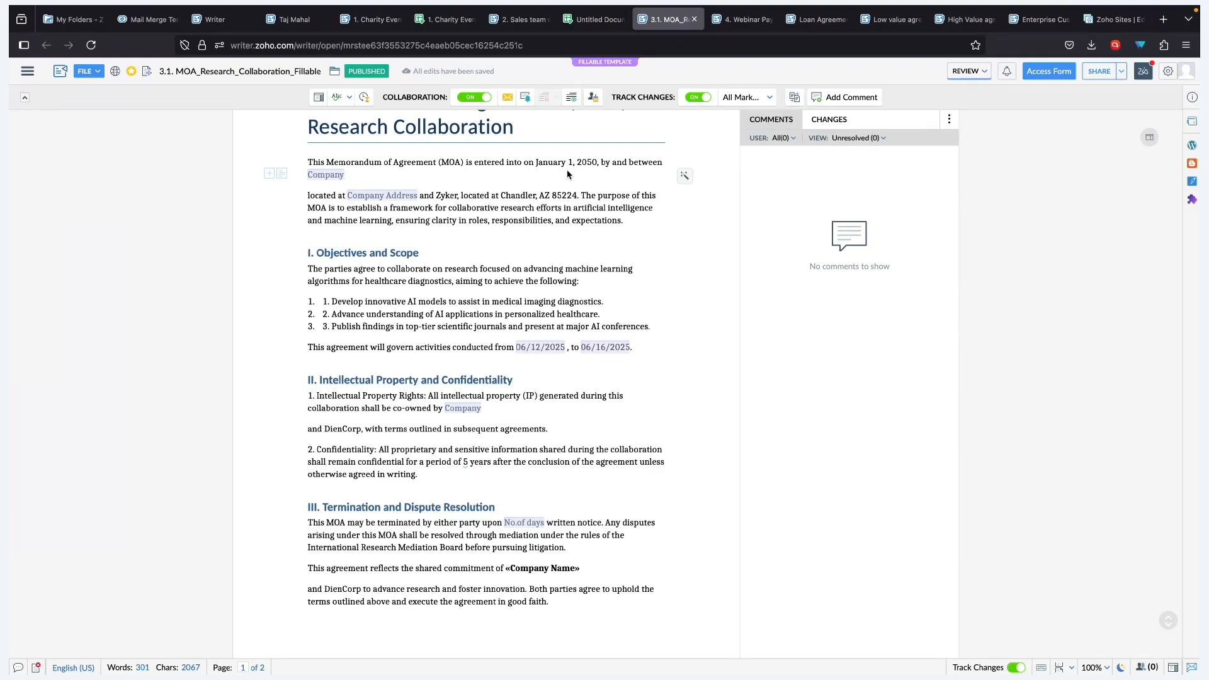
- Share the template with the collaborator at Edit field values access
left_click(1099, 72)
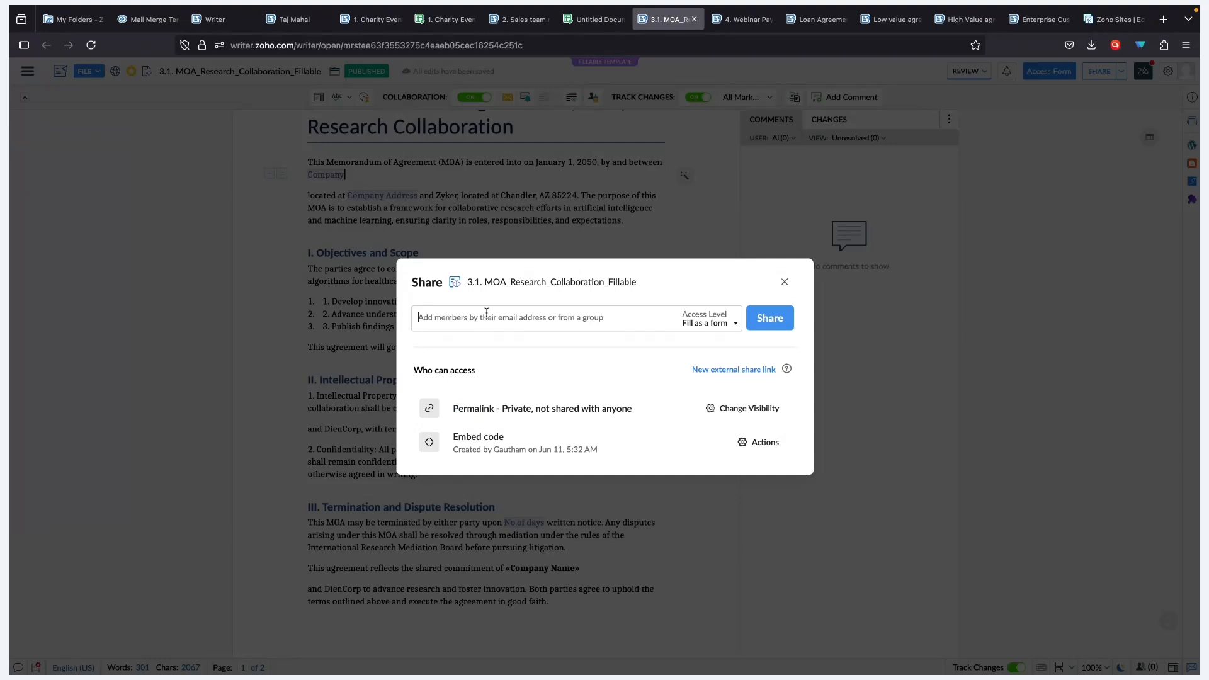
type("g")
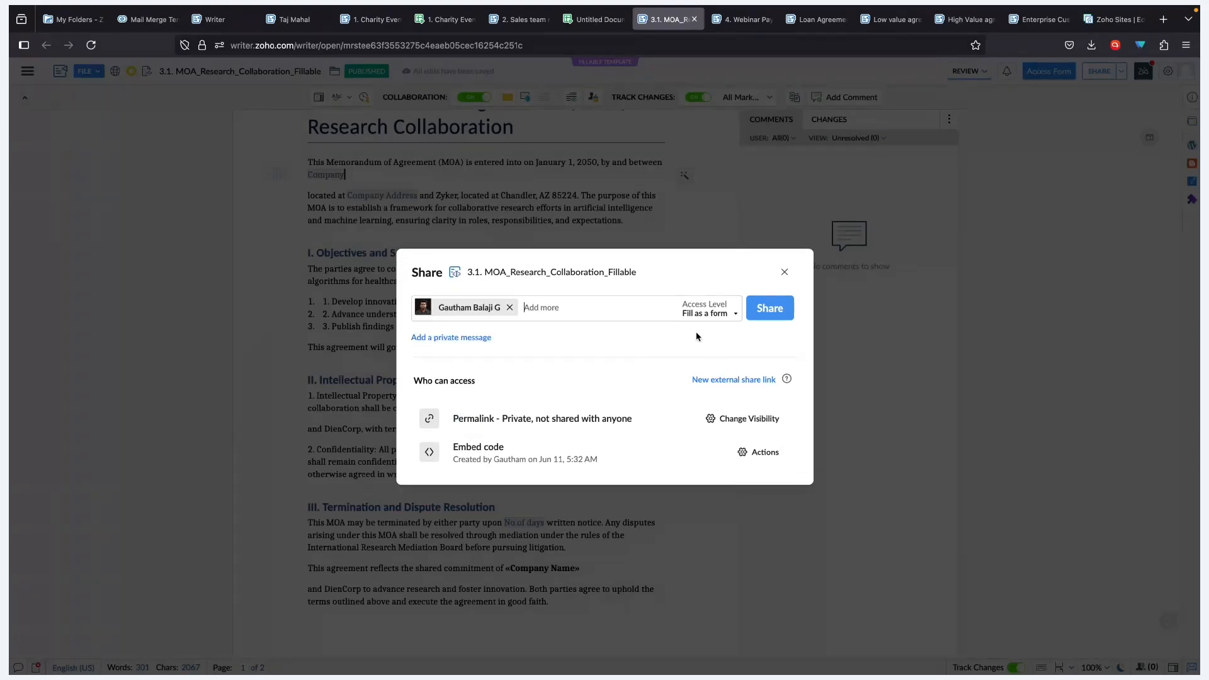
left_click(703, 316)
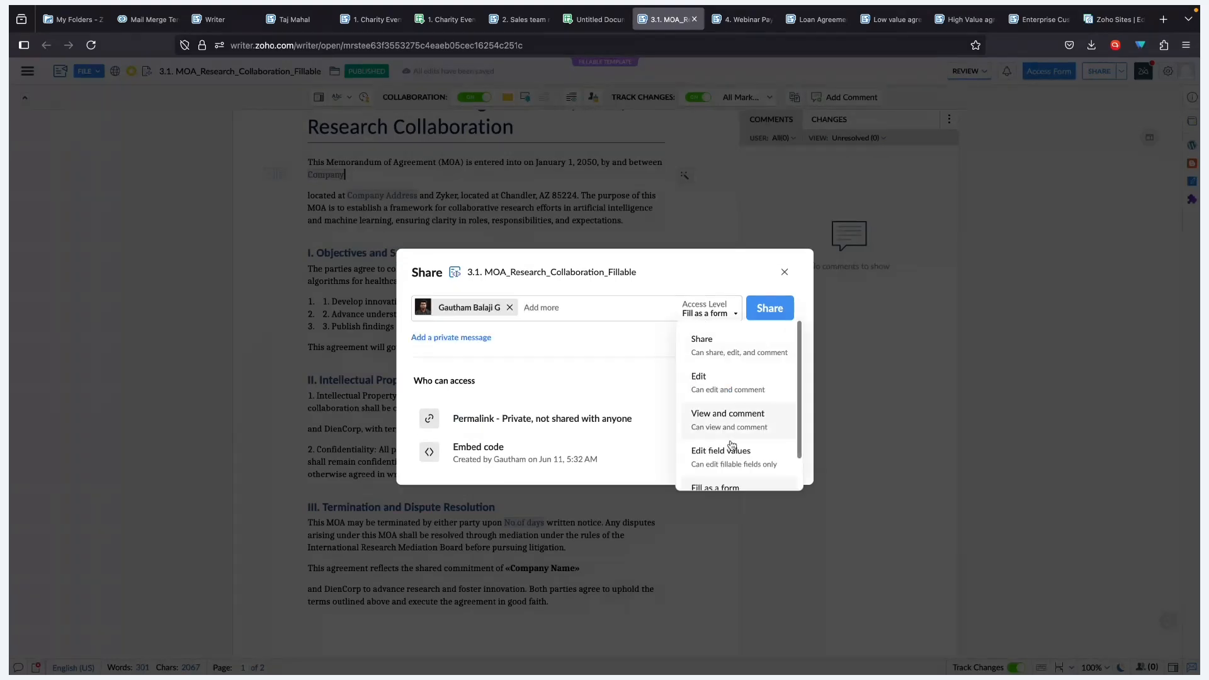
left_click(732, 448)
left_click(767, 320)
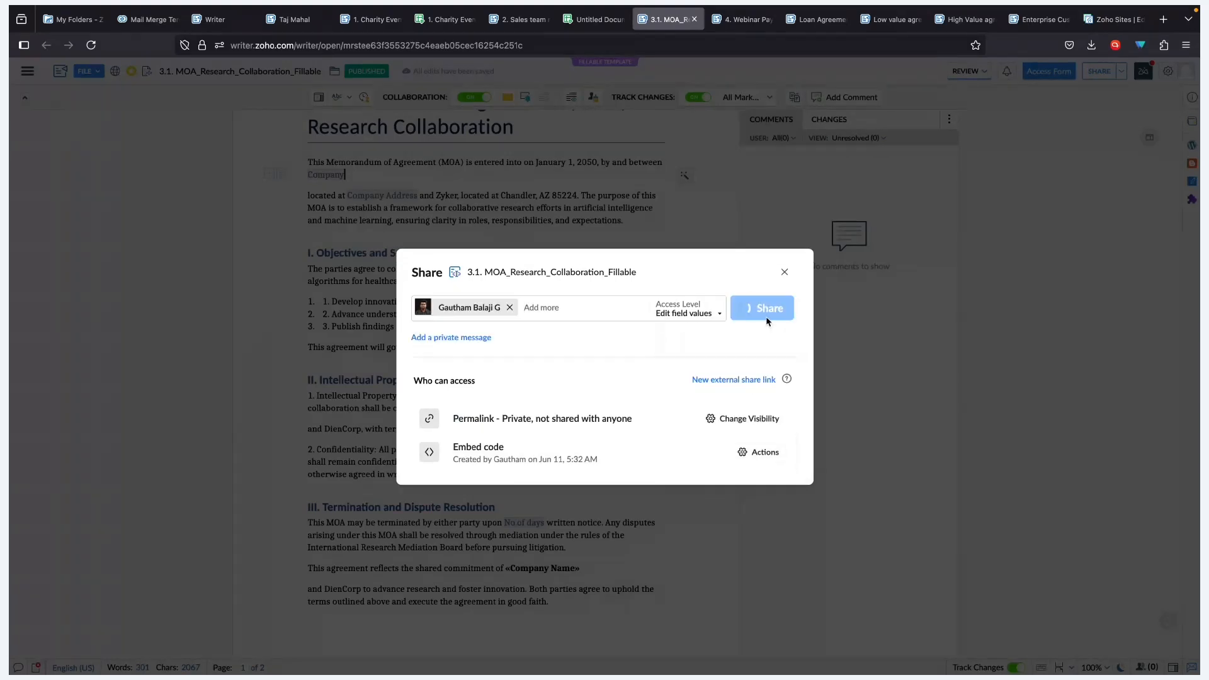
left_click(695, 418)
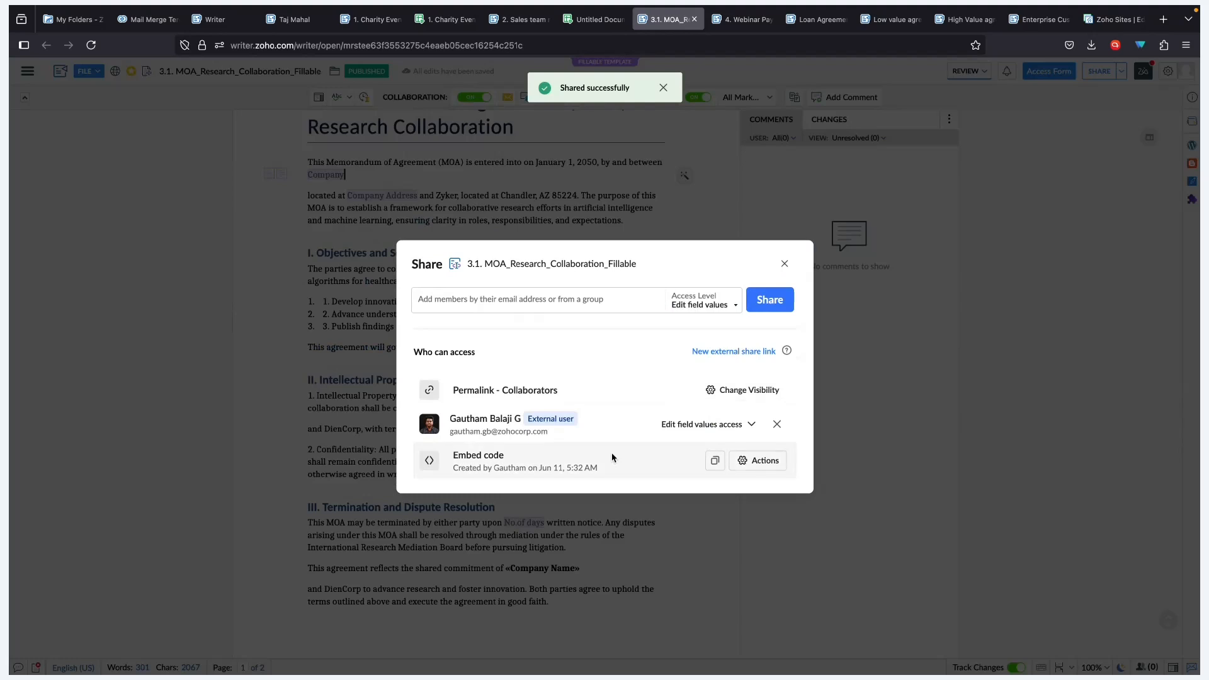
left_click(784, 263)
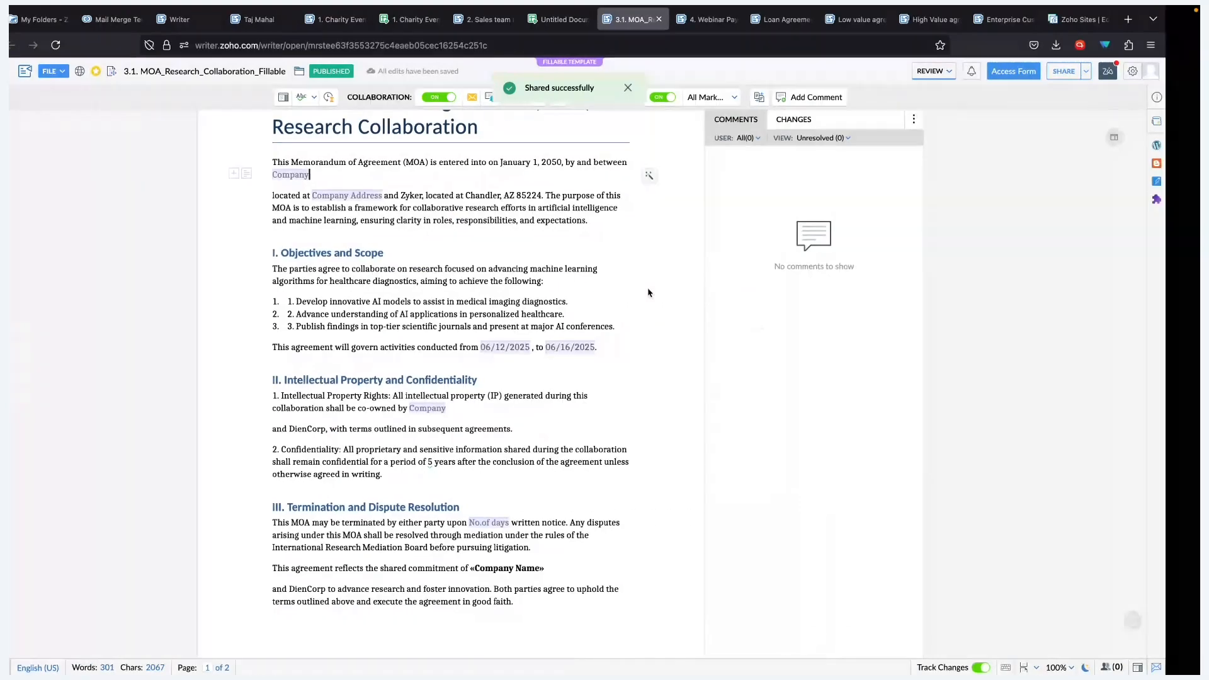
- Switch over to the presentation slides desktop
key("ctrl+Left")
key("ctrl+Right")
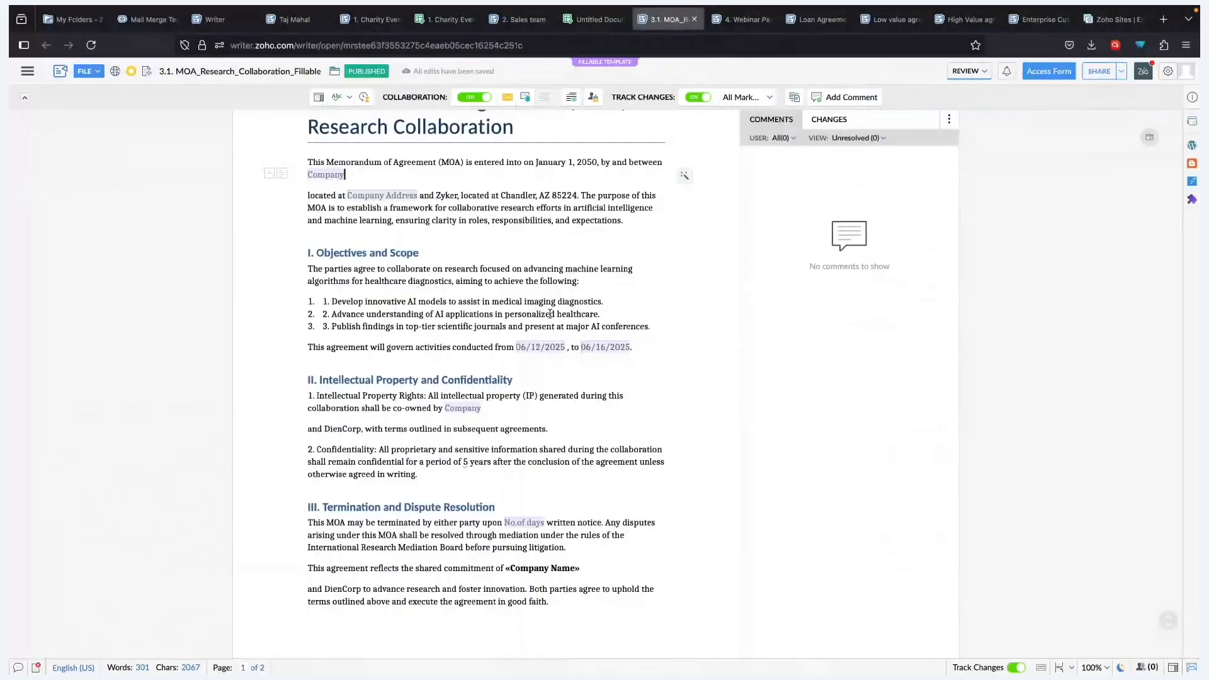
key("ctrl+Right")
key("ctrl+Right")
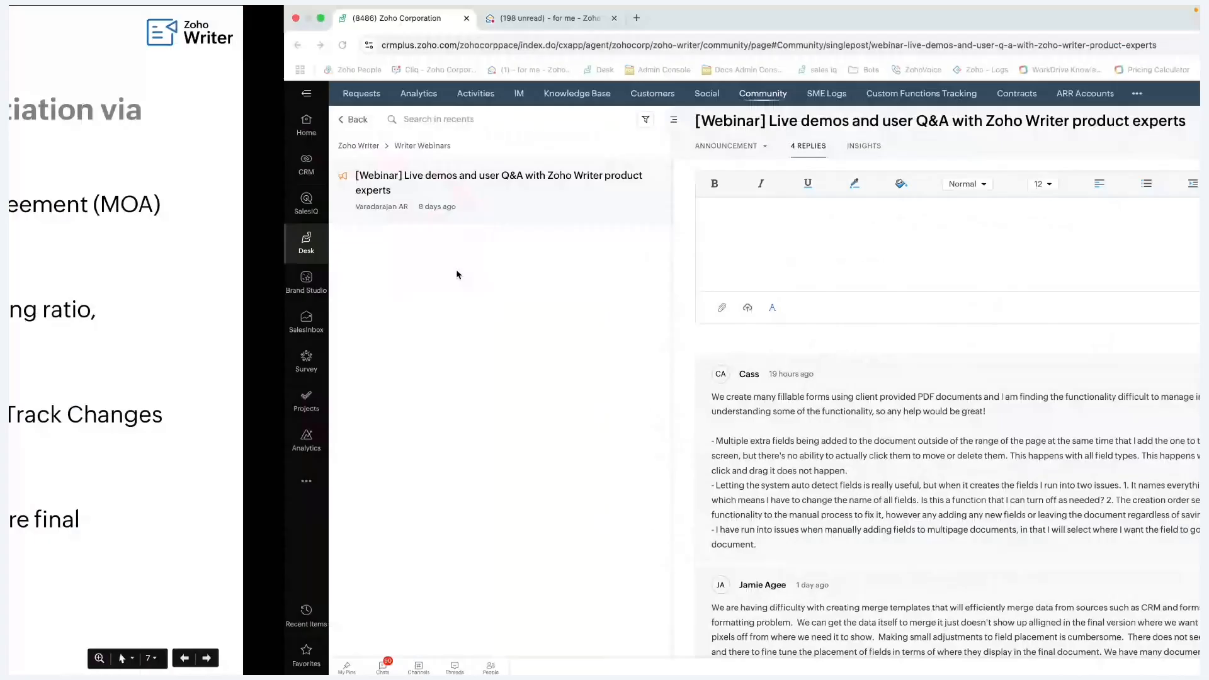
- Open the WorkDrive shared-file mail and view 3.1. MOA_Research_Collaboration_Fillable
left_click(304, 20)
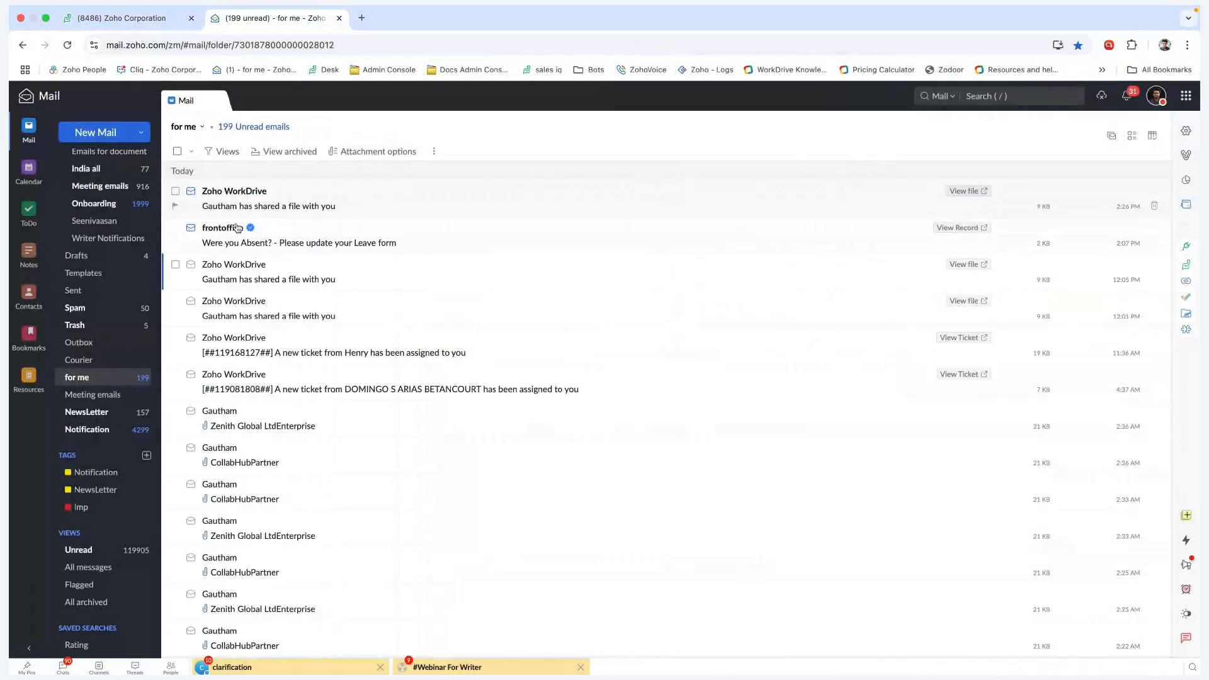
left_click(340, 204)
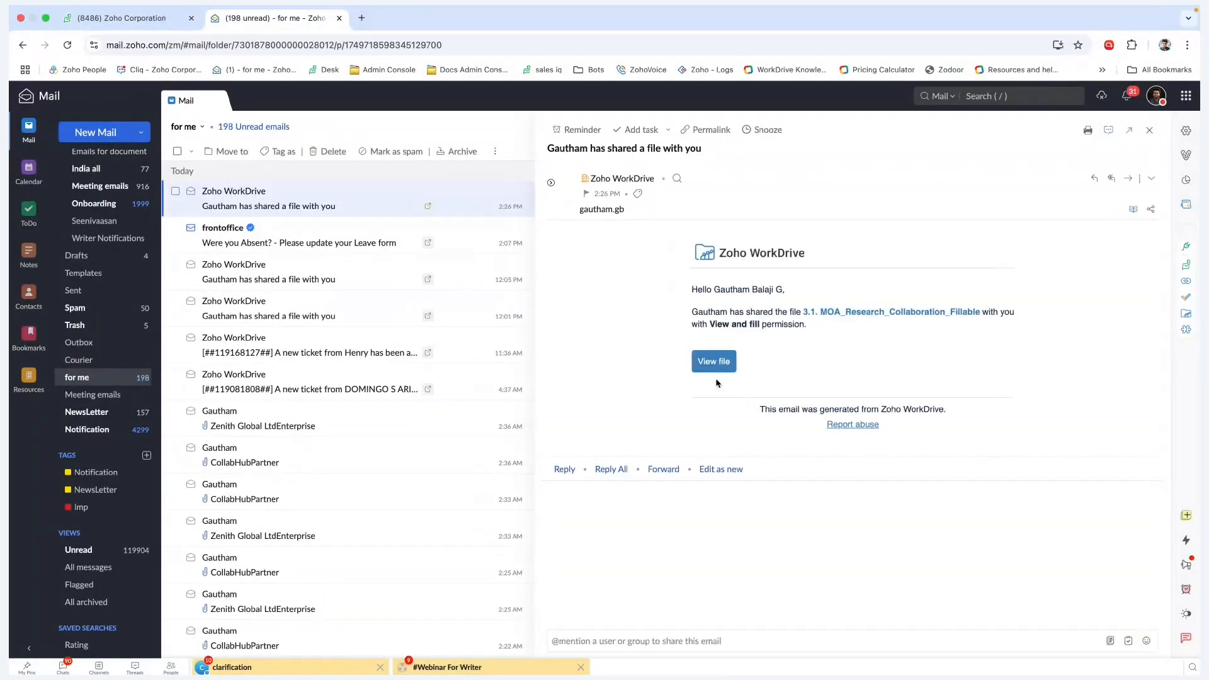
left_click(713, 361)
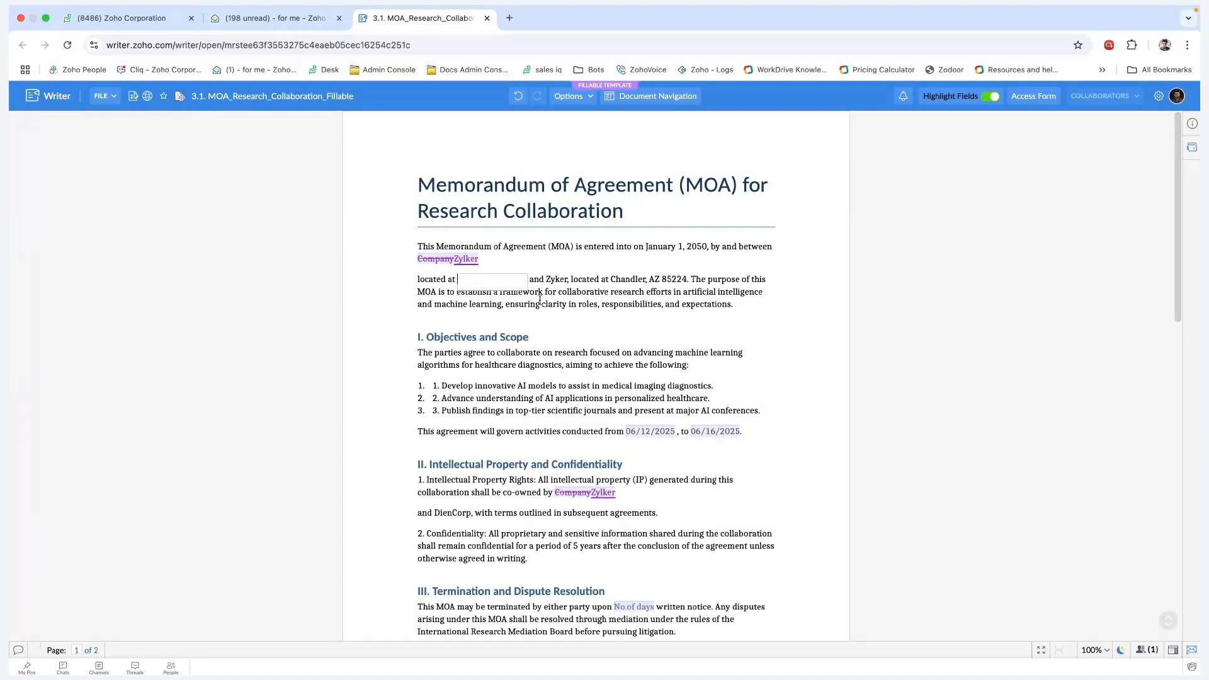
- Set the end date to 06/13/2025 and No.of days to 100
left_click(697, 433)
left_click(822, 555)
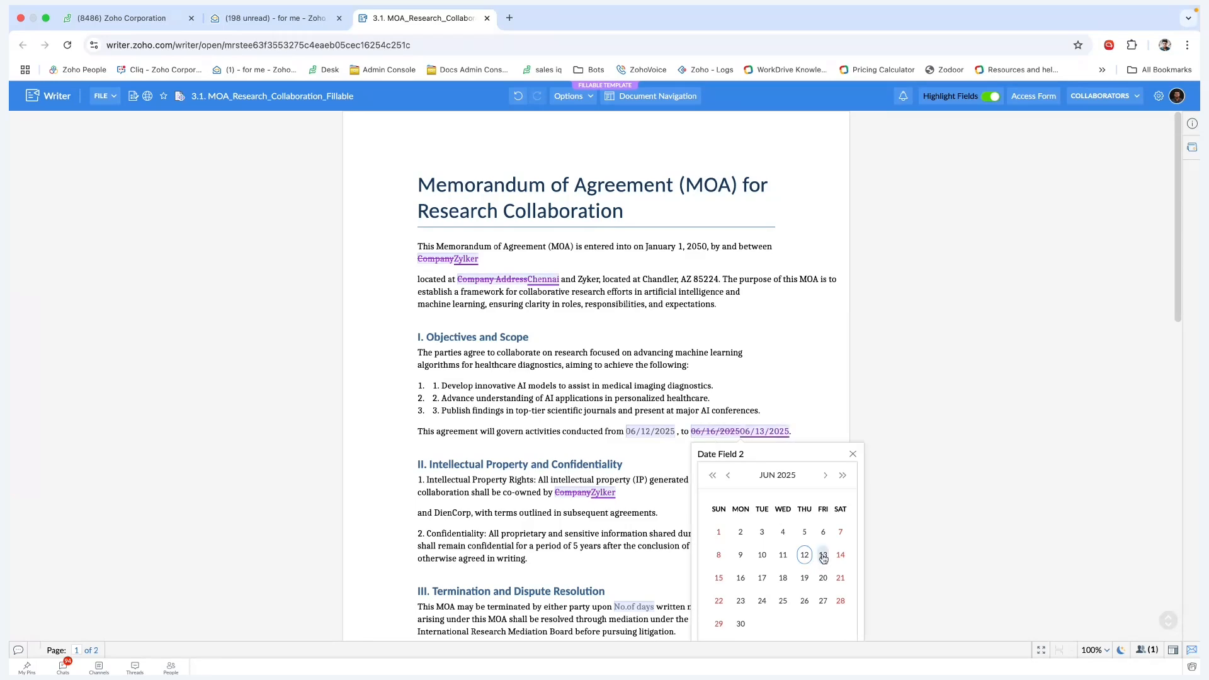
scroll(657, 443, "down", 2)
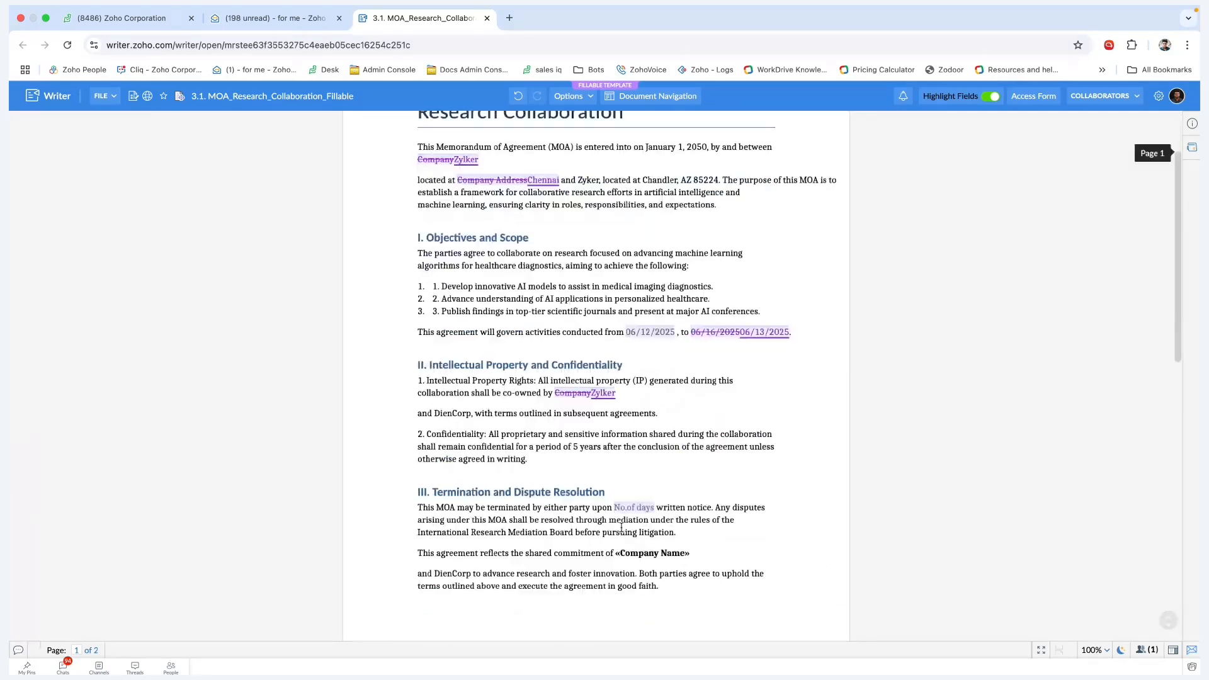
left_click(633, 509)
type("100")
left_click(732, 491)
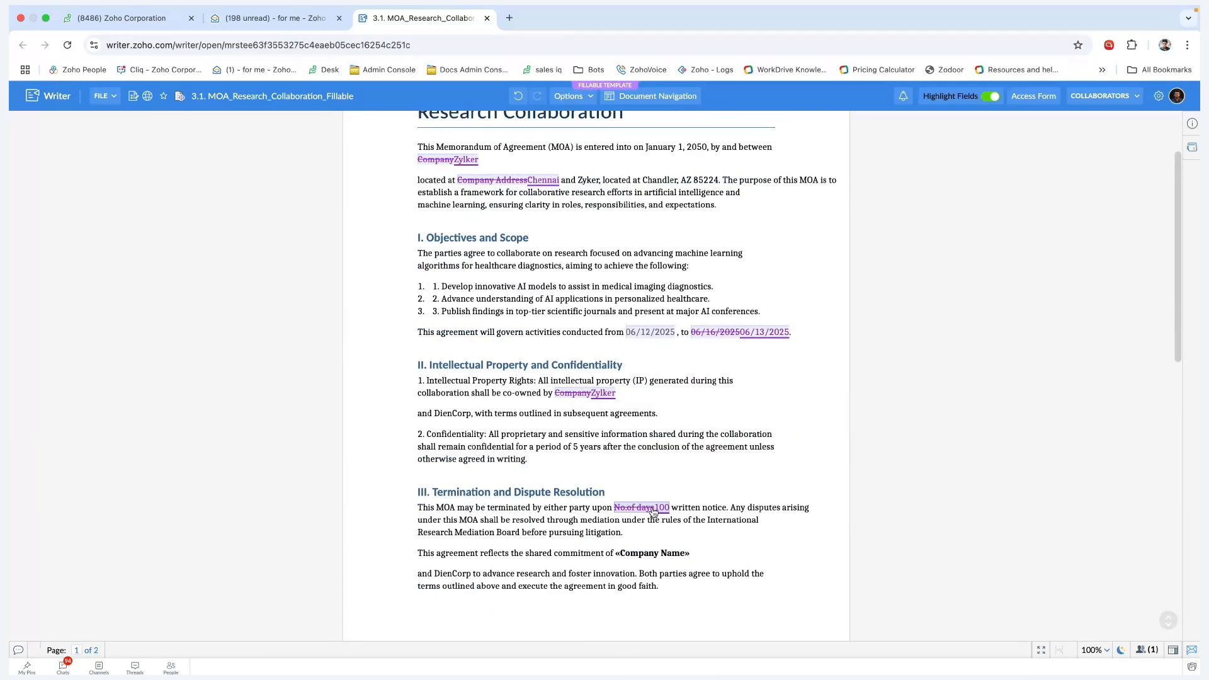
- Enter the $1,500,000.00 project budget and a 20% cost ratio for Company A
scroll(665, 546, "down", 5)
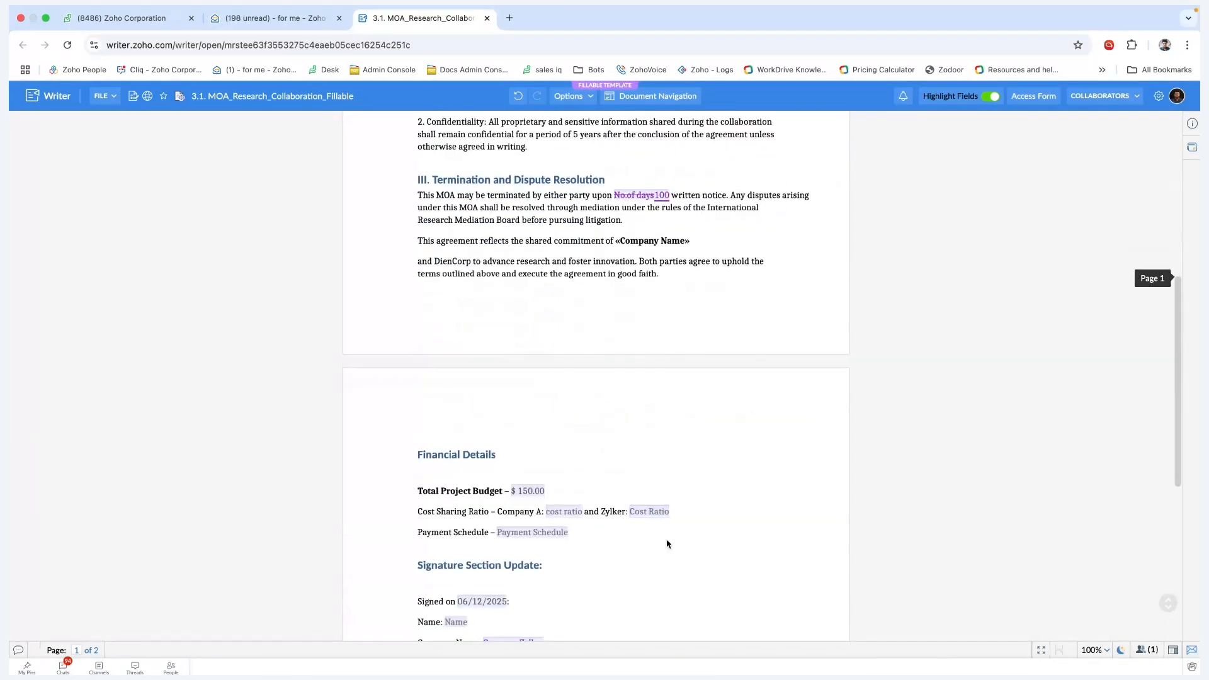
scroll(667, 544, "down", 2)
left_click(525, 382)
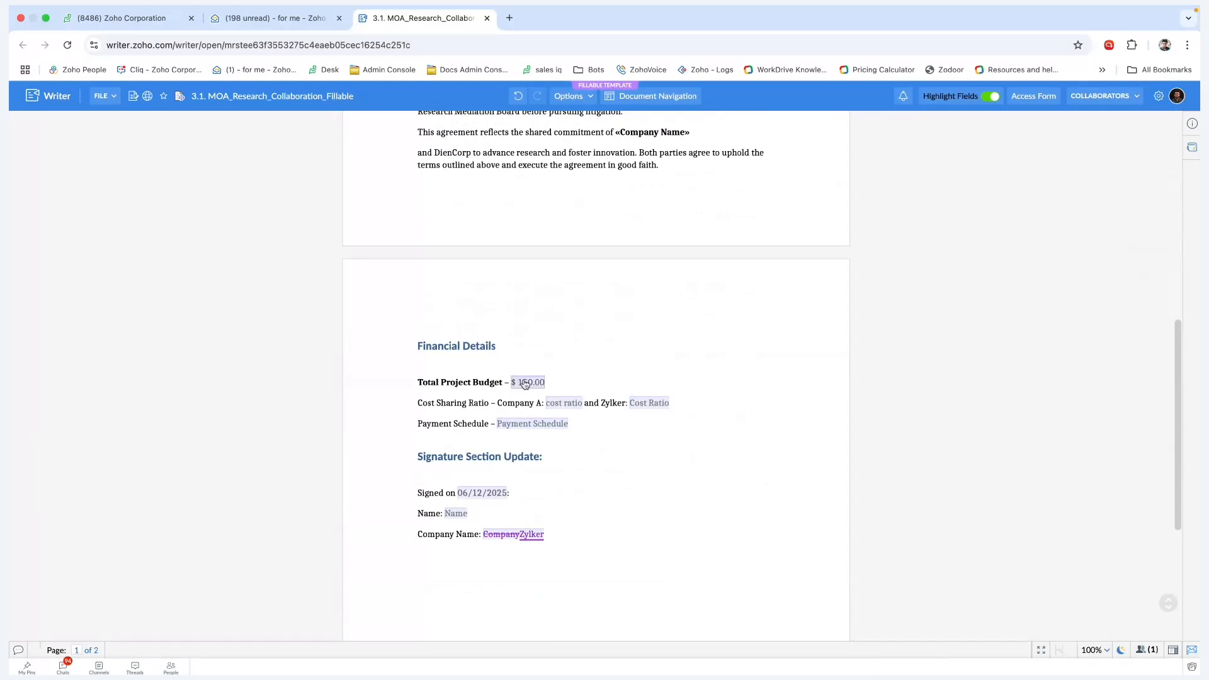
left_click(569, 386)
left_click(544, 384)
left_click(571, 403)
type("20%")
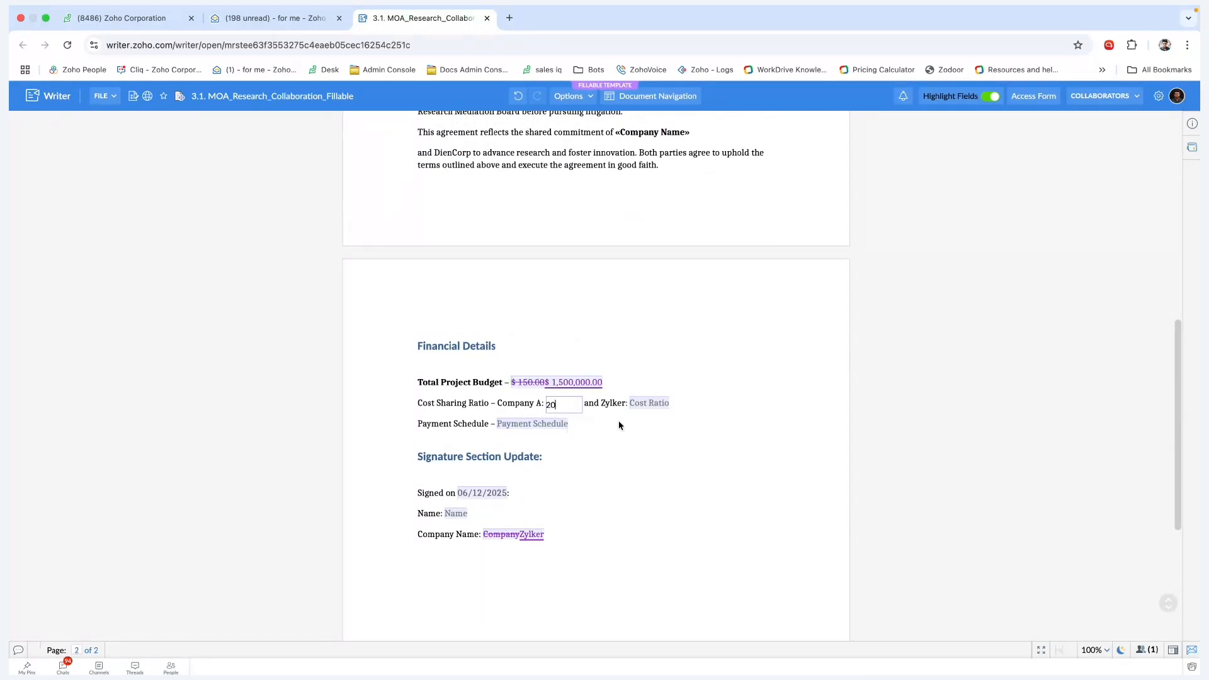
key("Return")
- Fill in Monthly as the payment schedule
scroll(625, 485, "up", 1)
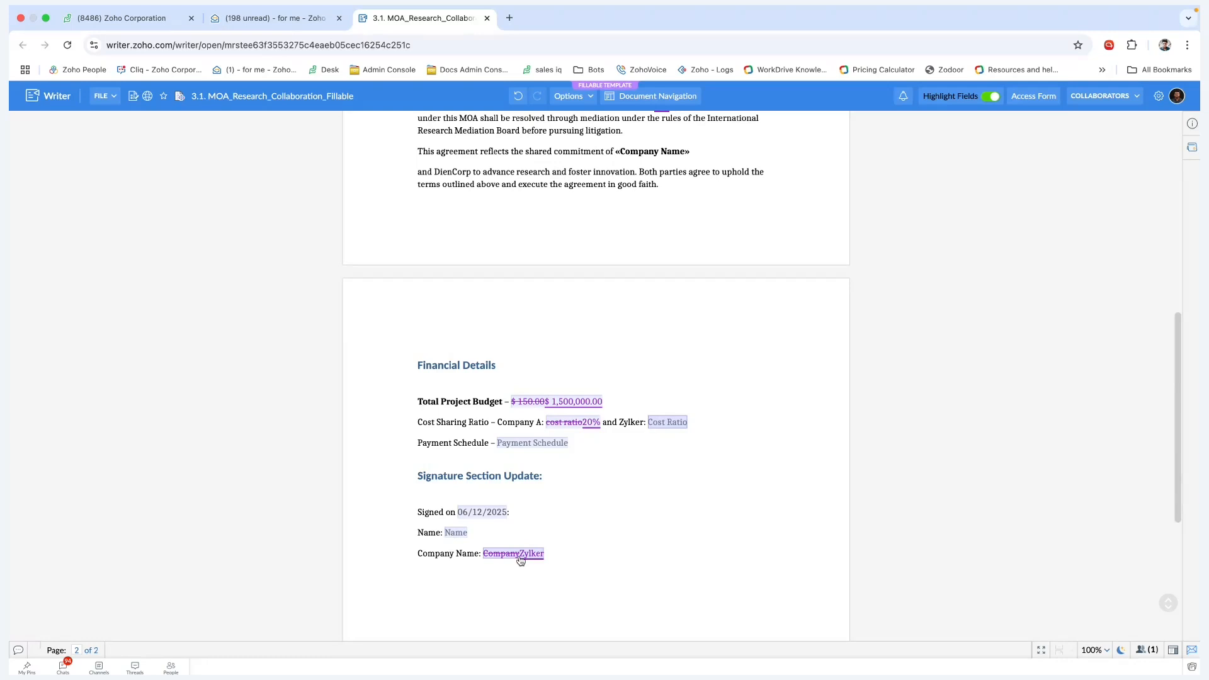
scroll(538, 452, "up", 8)
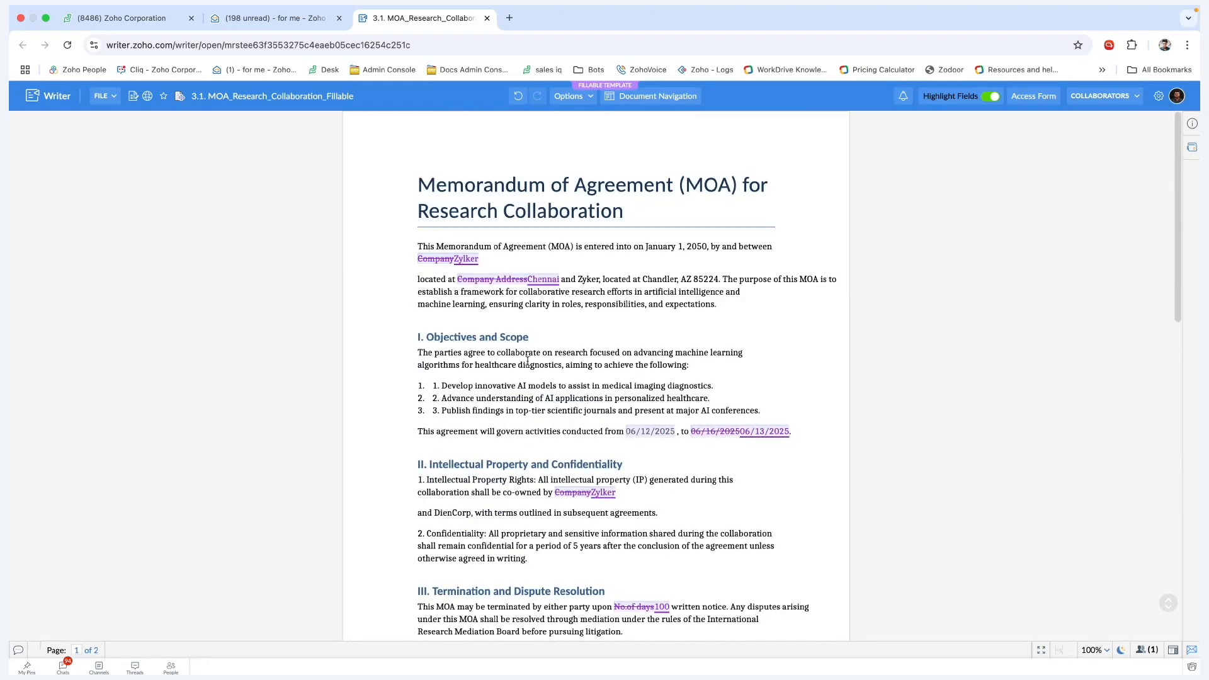
scroll(489, 443, "down", 7)
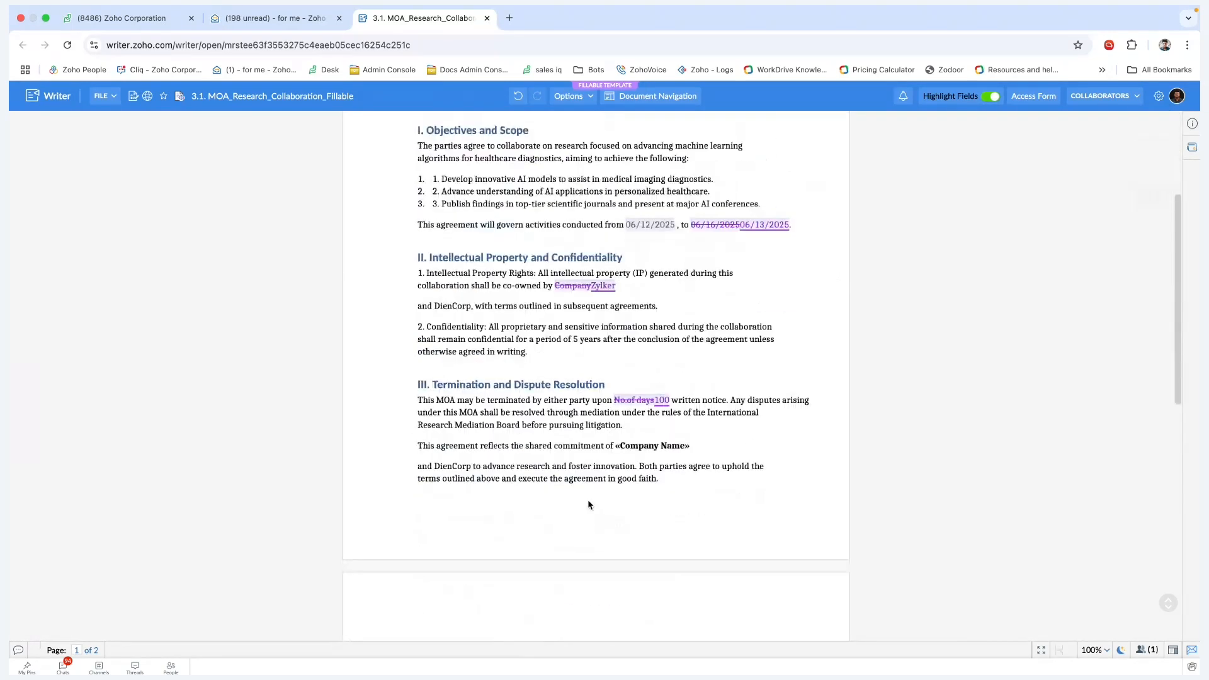
scroll(588, 501, "down", 3)
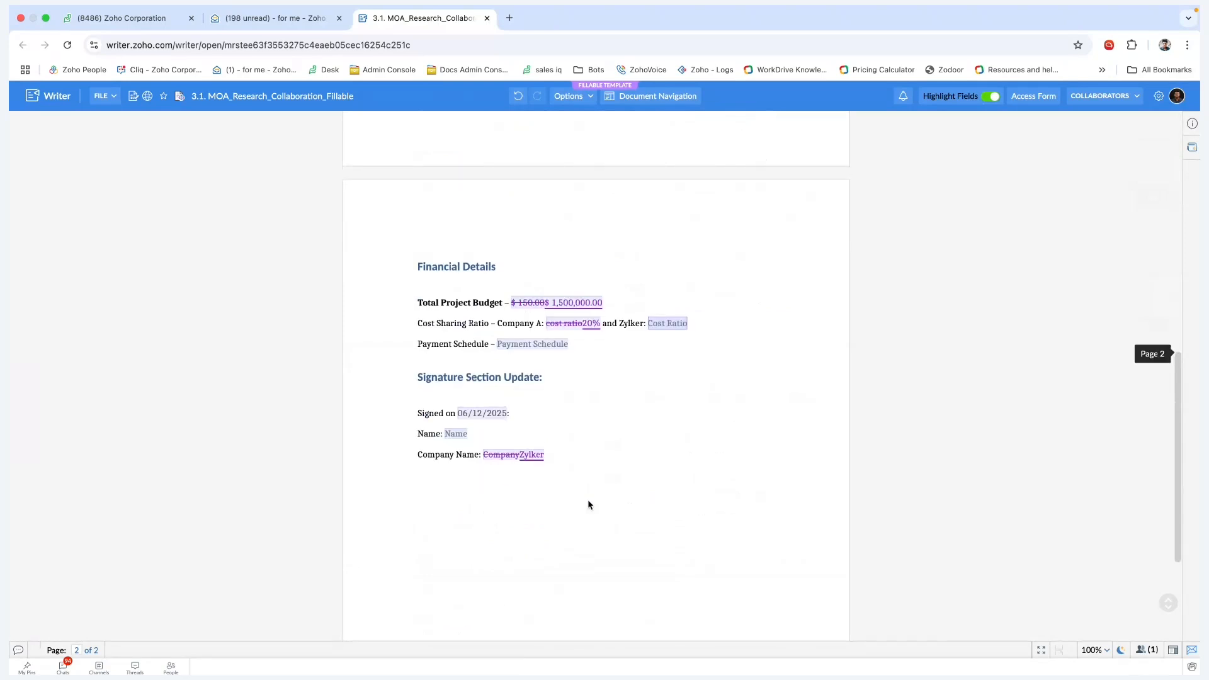
left_click(521, 345)
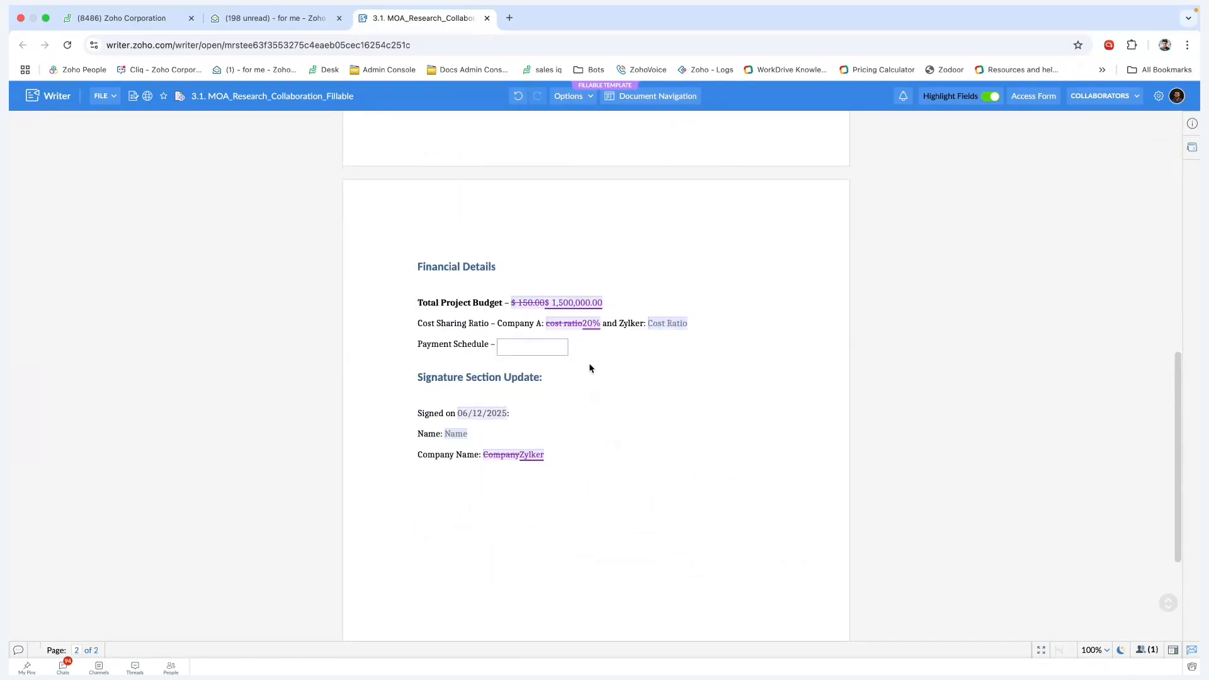
type("Monthly")
left_click(676, 359)
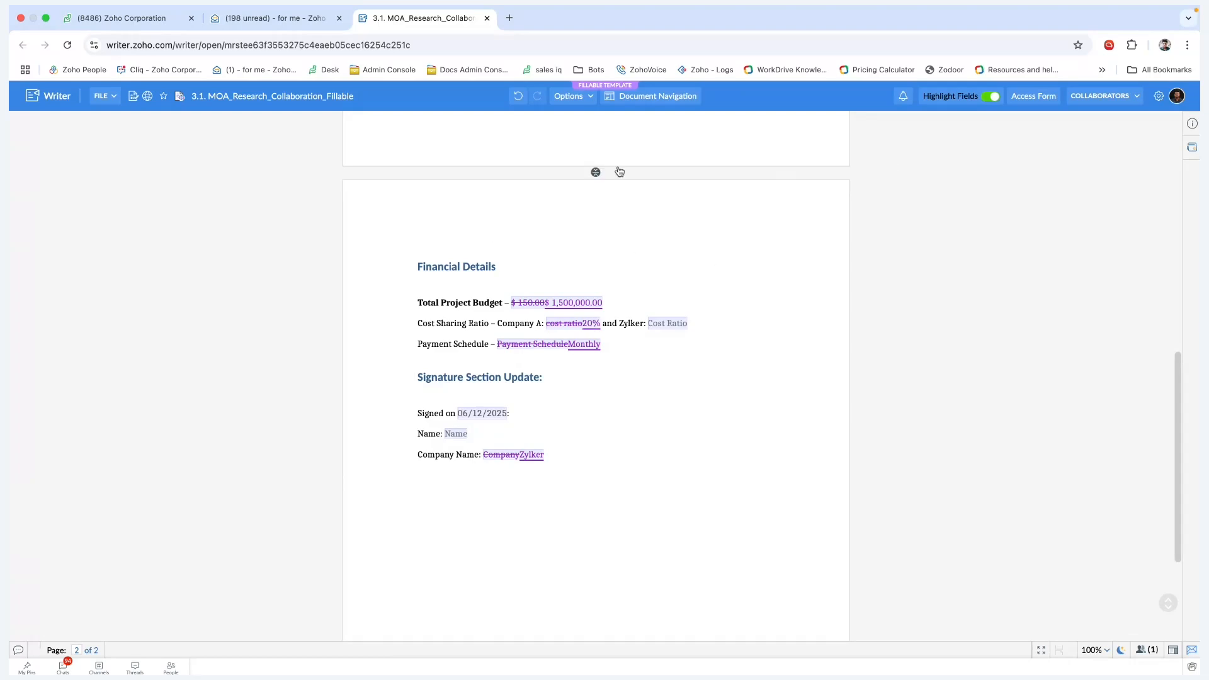
- In the owner's review copy, accept the Zylker change and reject the Chennai address
key("ctrl+Right")
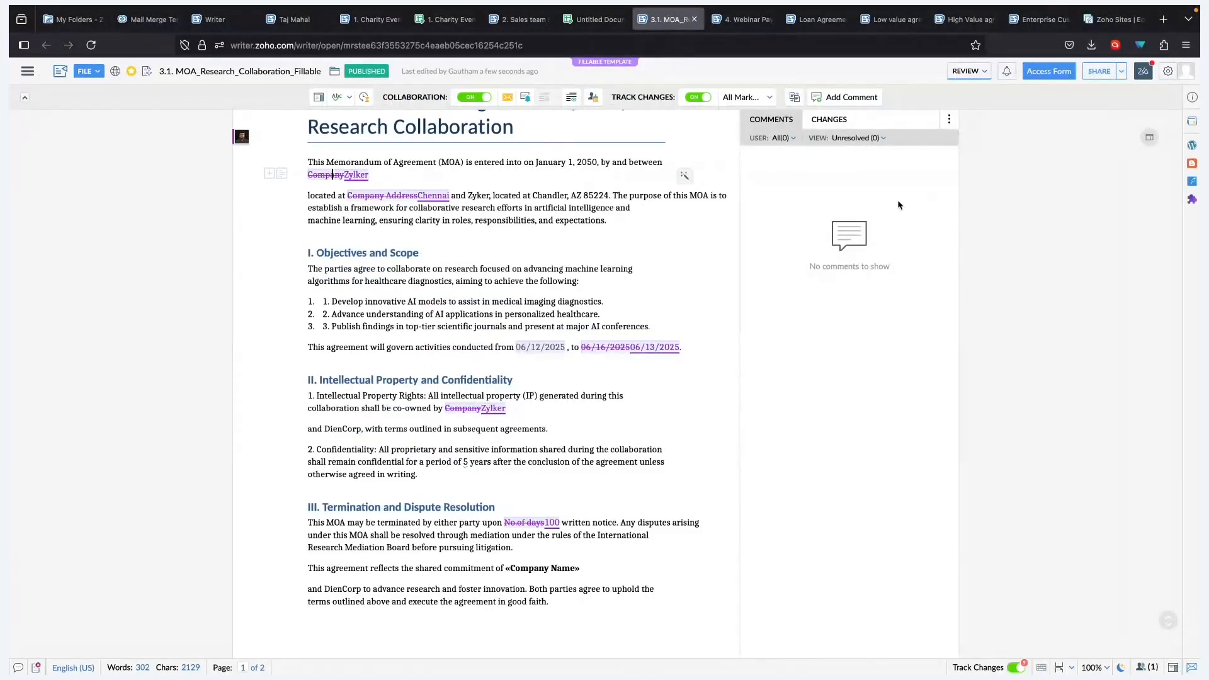
left_click(828, 119)
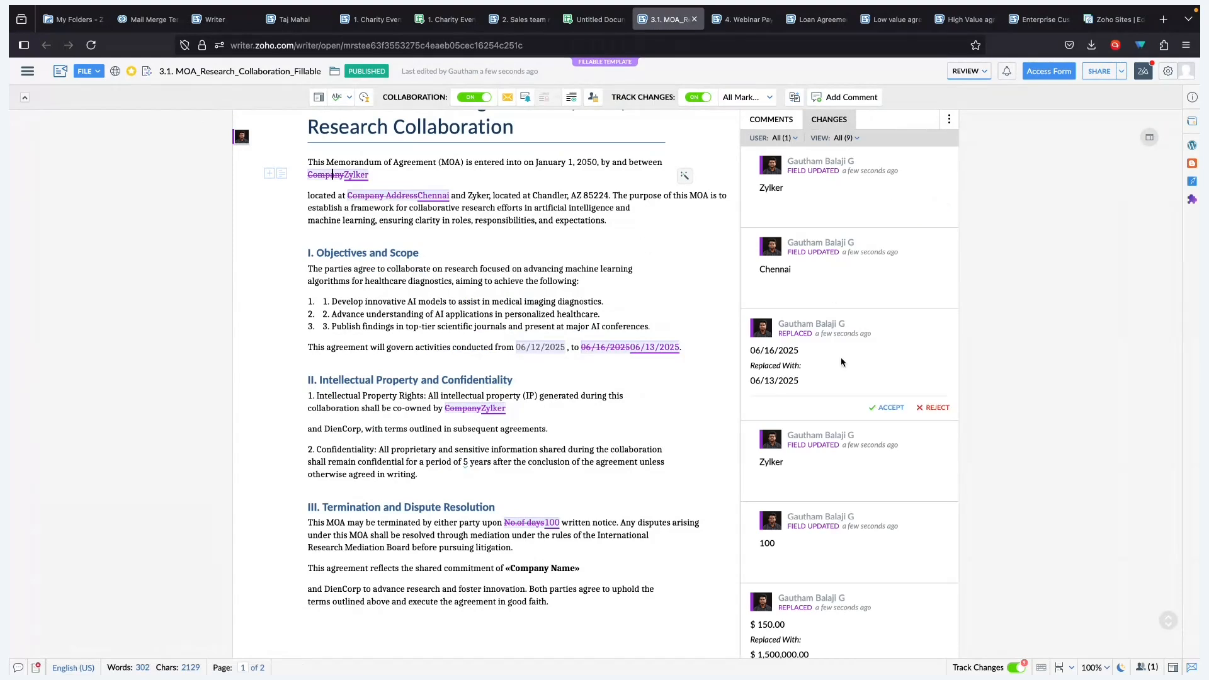
scroll(841, 362, "down", 5)
scroll(841, 362, "up", 5)
left_click(884, 216)
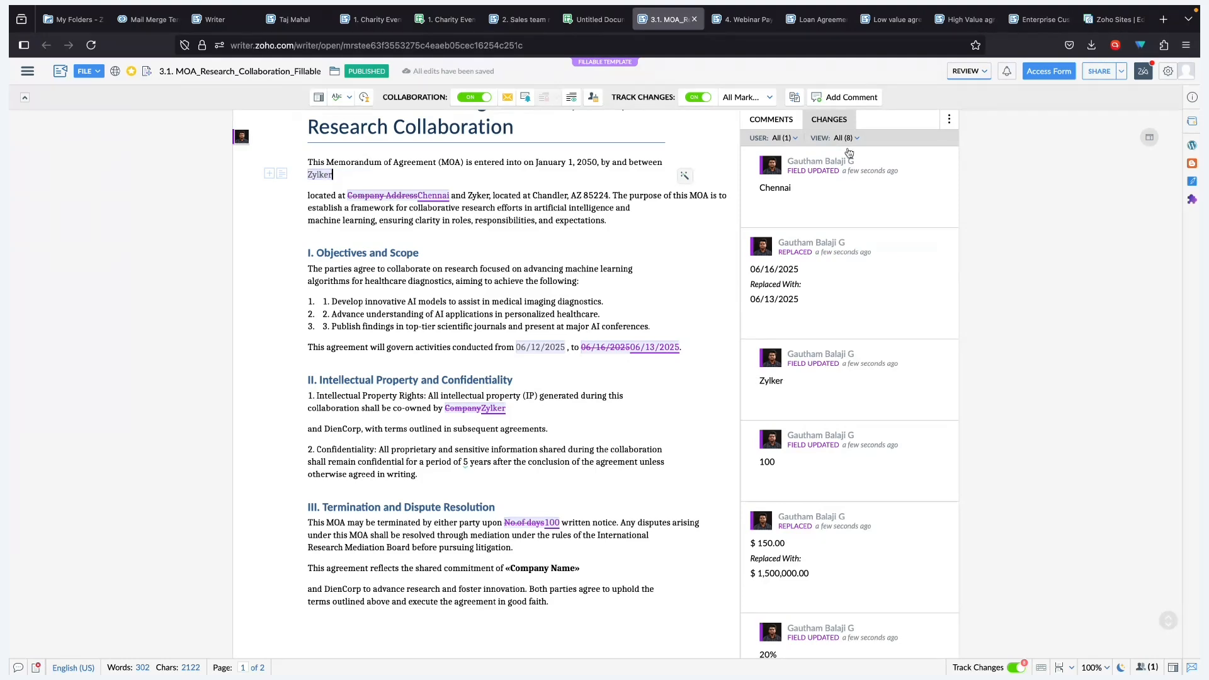
mouse_move(899, 216)
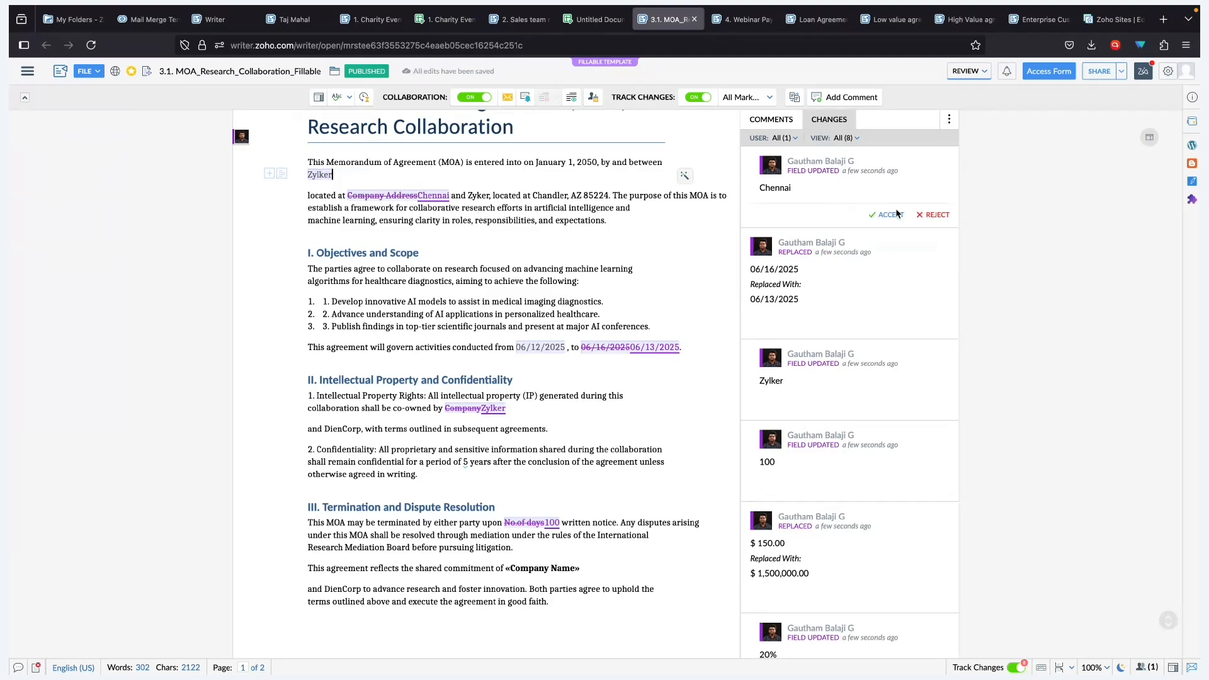
left_click(936, 214)
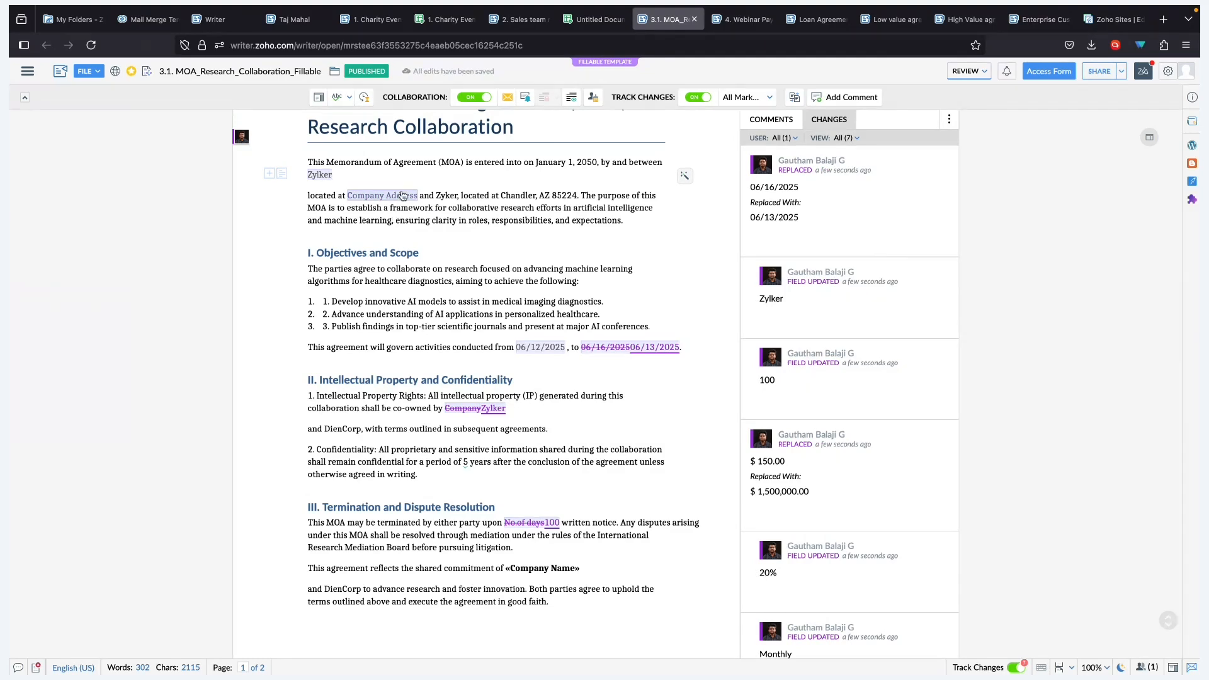
- Select the agreement's end date field and bring up the comments list
left_click(402, 195)
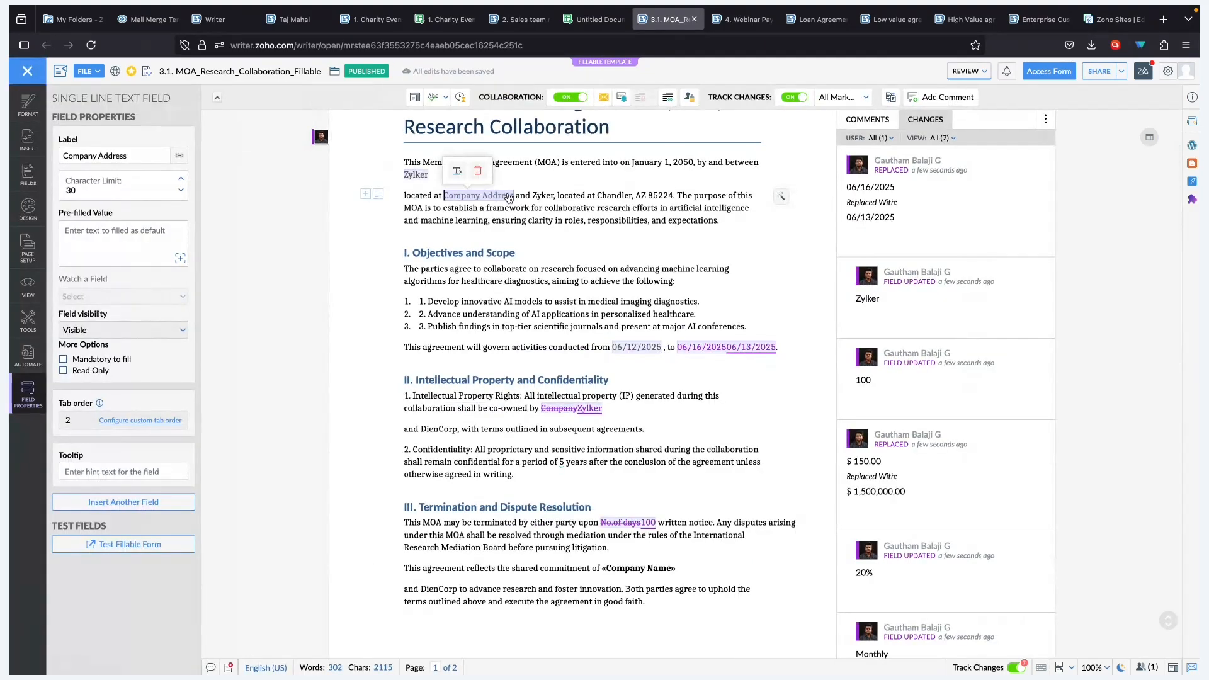
left_click(749, 347)
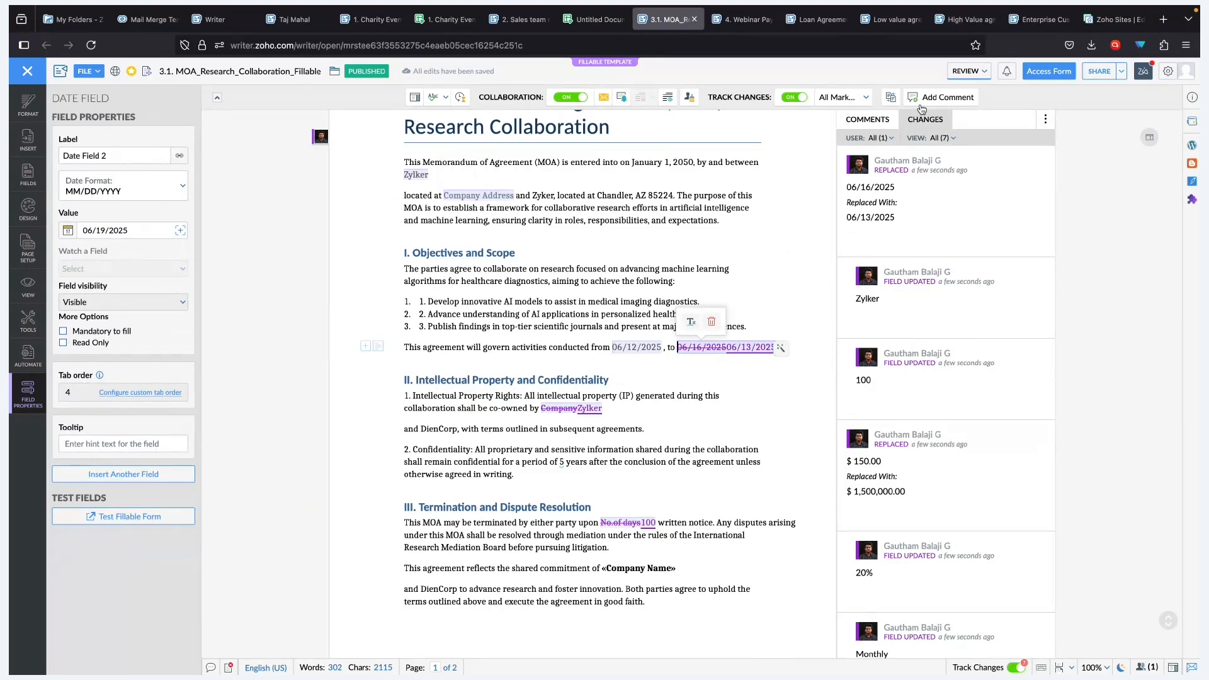
left_click(868, 119)
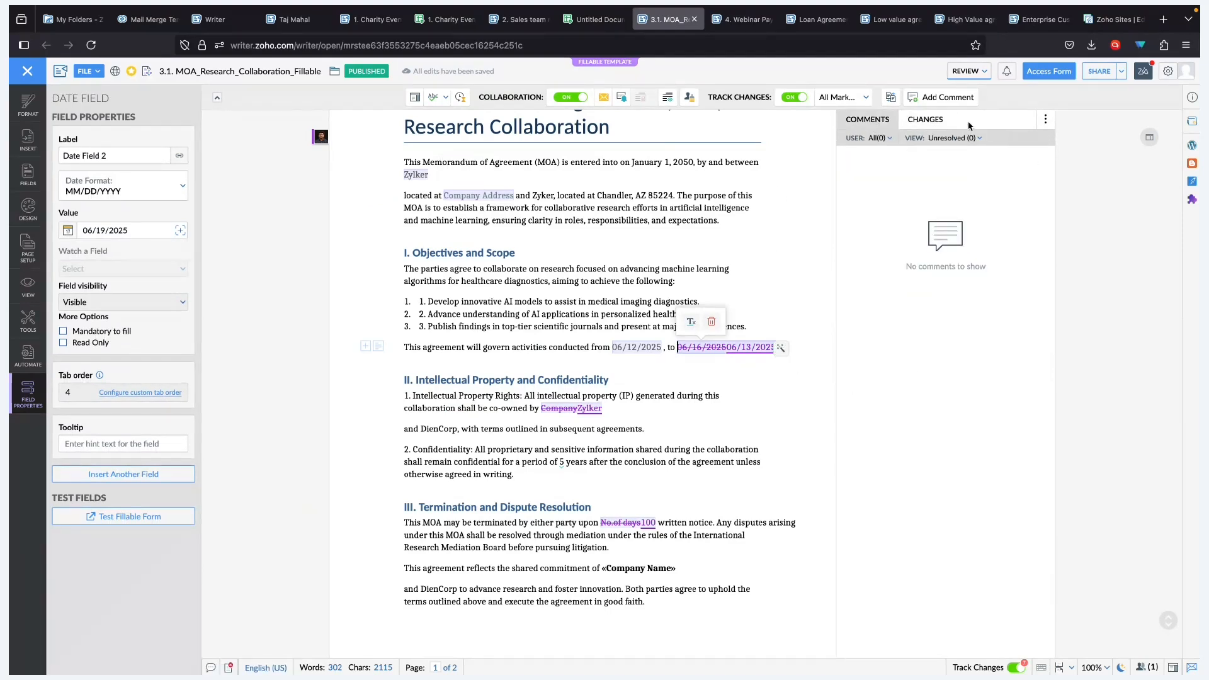
- Add the comment 'THe date has to be 12' on the agreement's end date
left_click(941, 97)
type("THe date has to be 12")
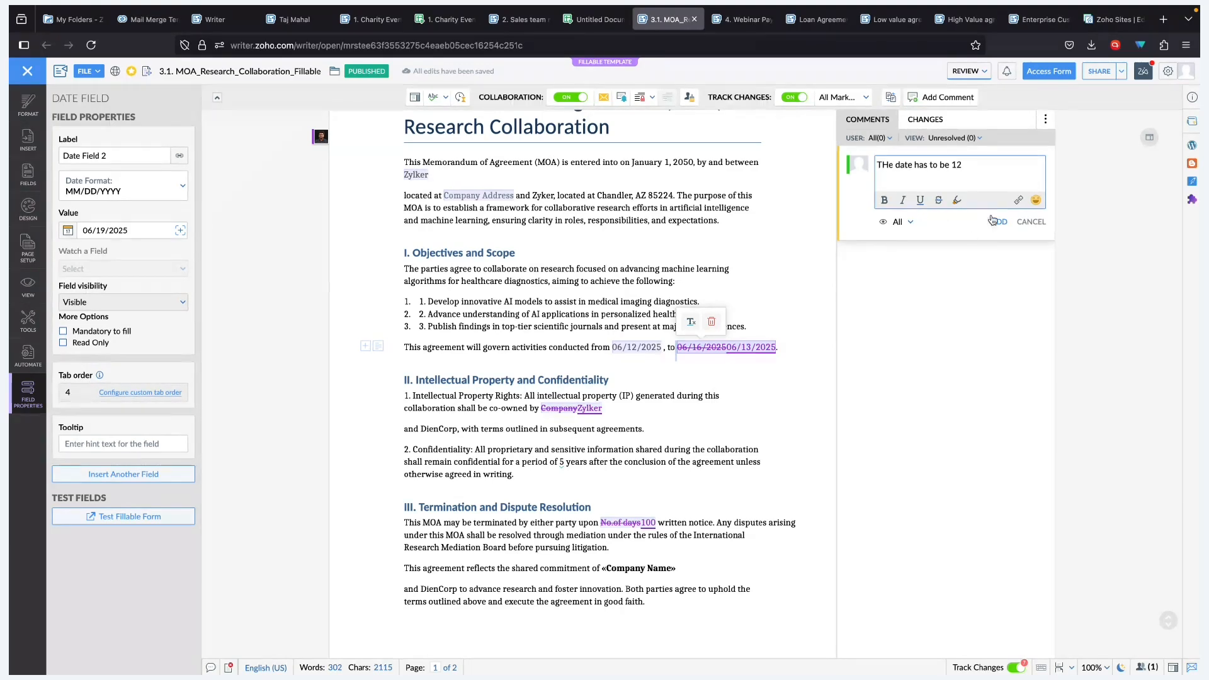
left_click(996, 221)
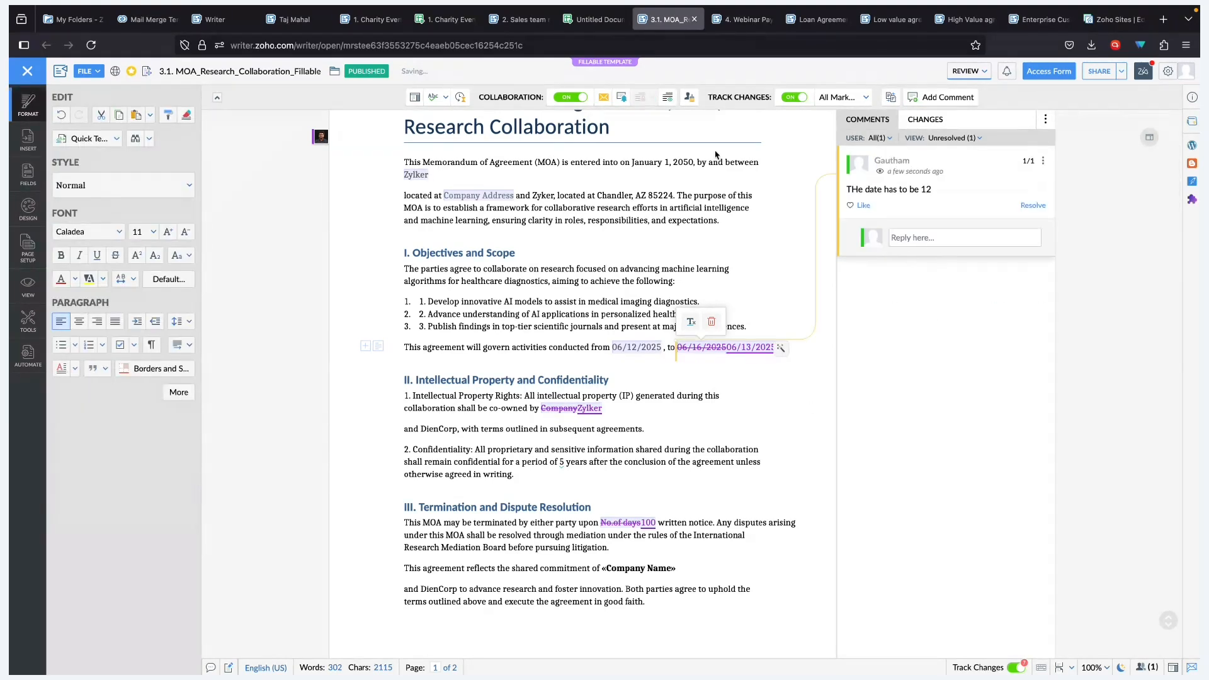
key("ctrl+Left")
key("ctrl+Left")
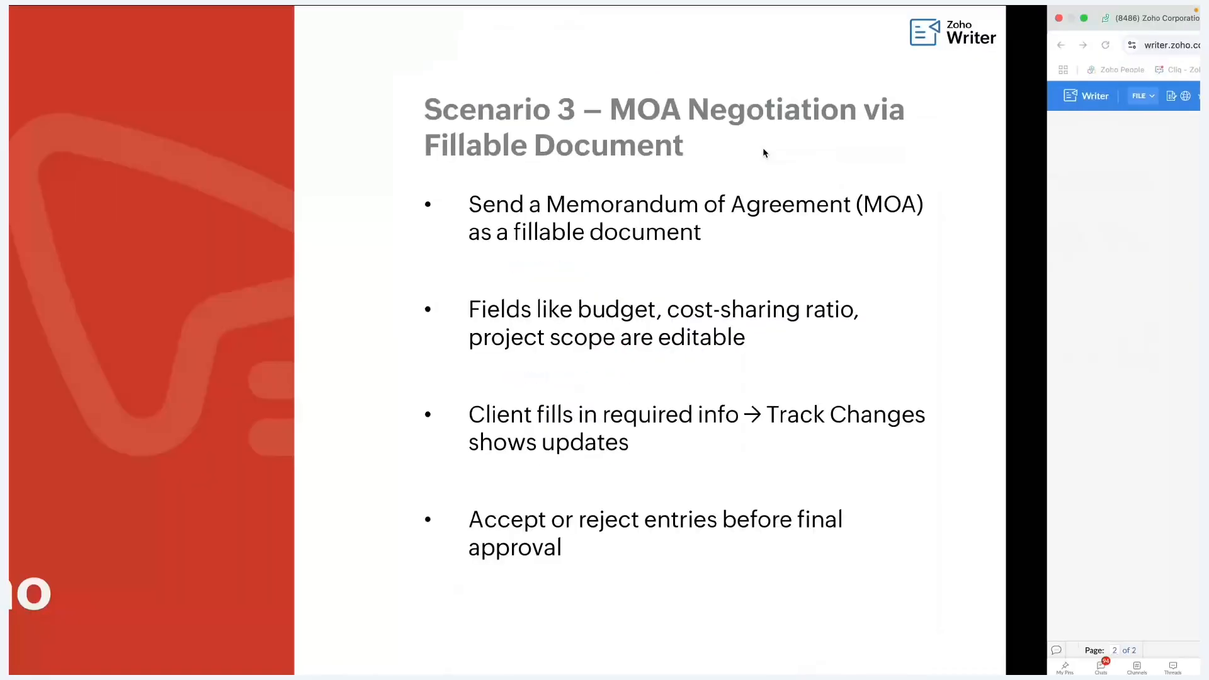
- In the client's fillable form, pick June 12 as the end date, making it 06/12/2025
key("ctrl+Right")
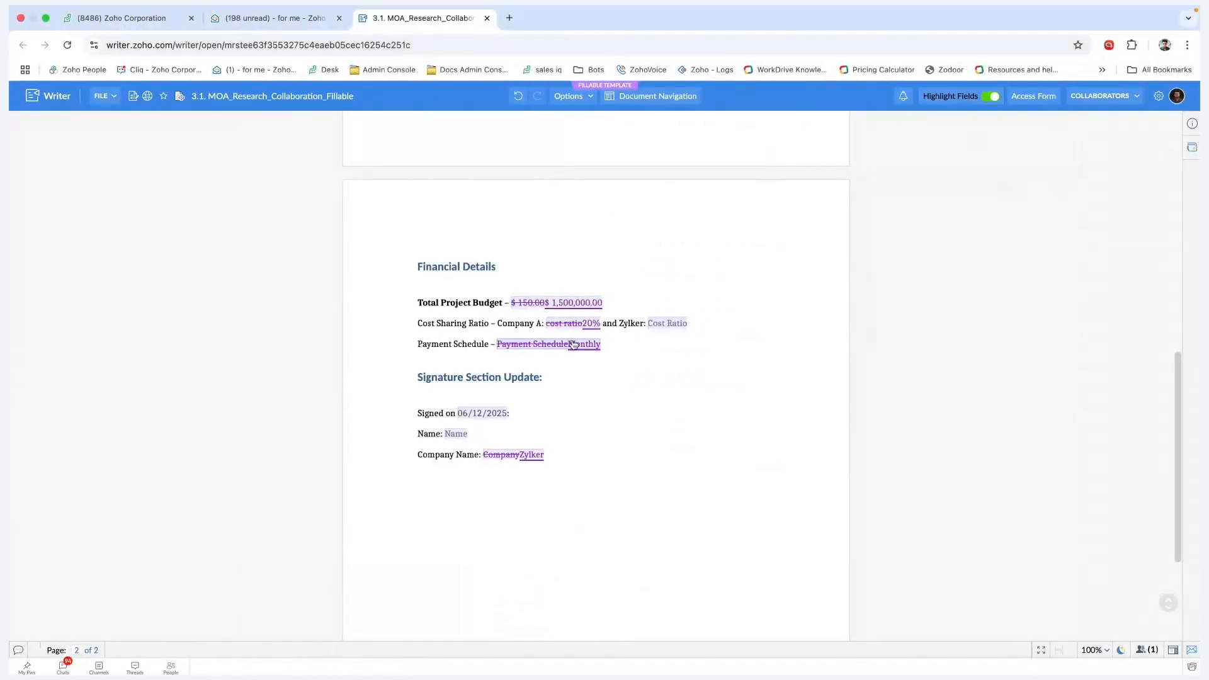
scroll(579, 255, "up", 10)
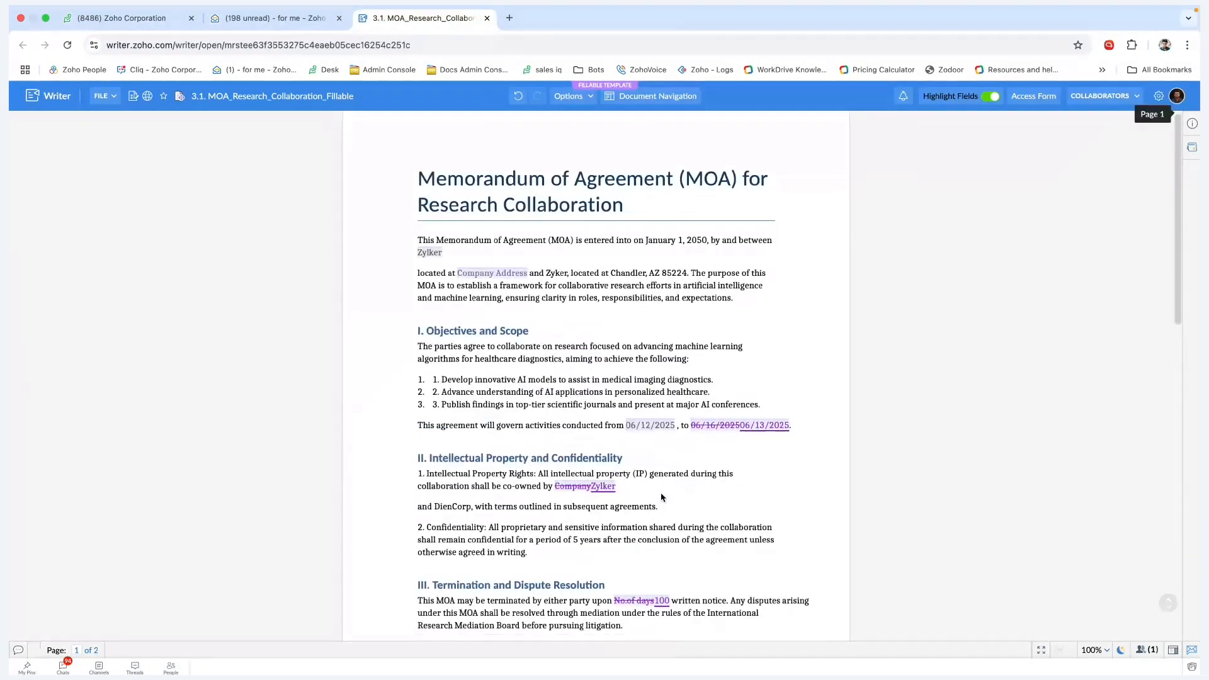
scroll(661, 497, "down", 3)
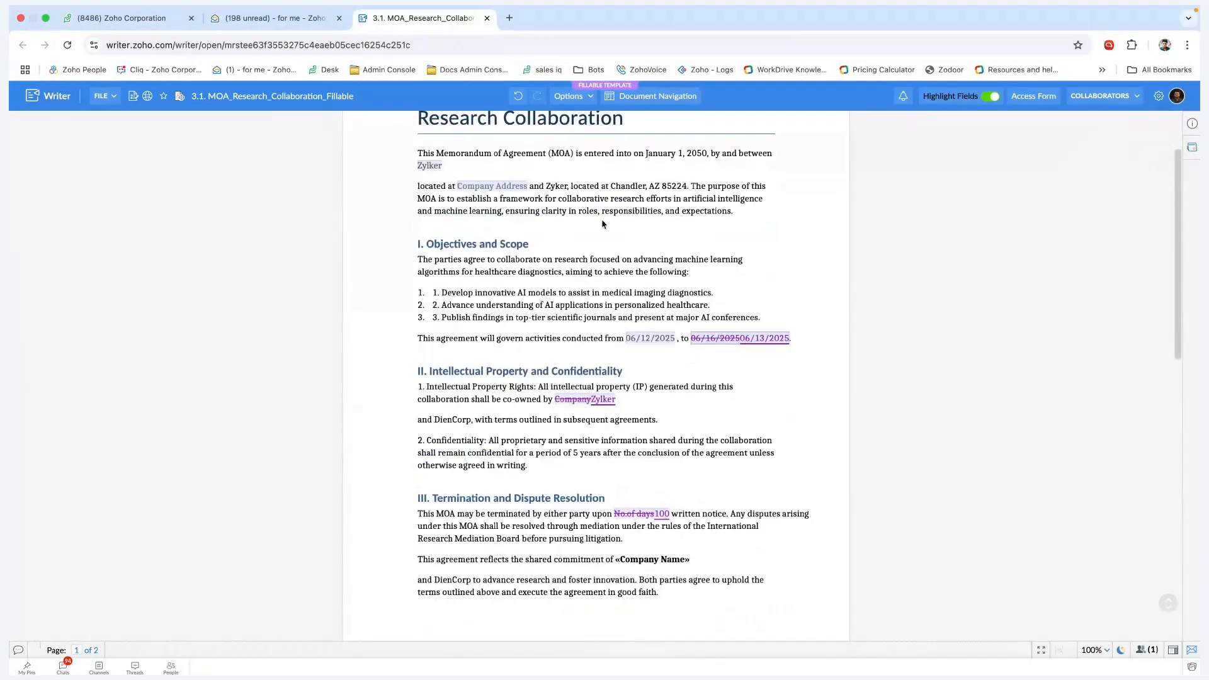
scroll(748, 368, "up", 3)
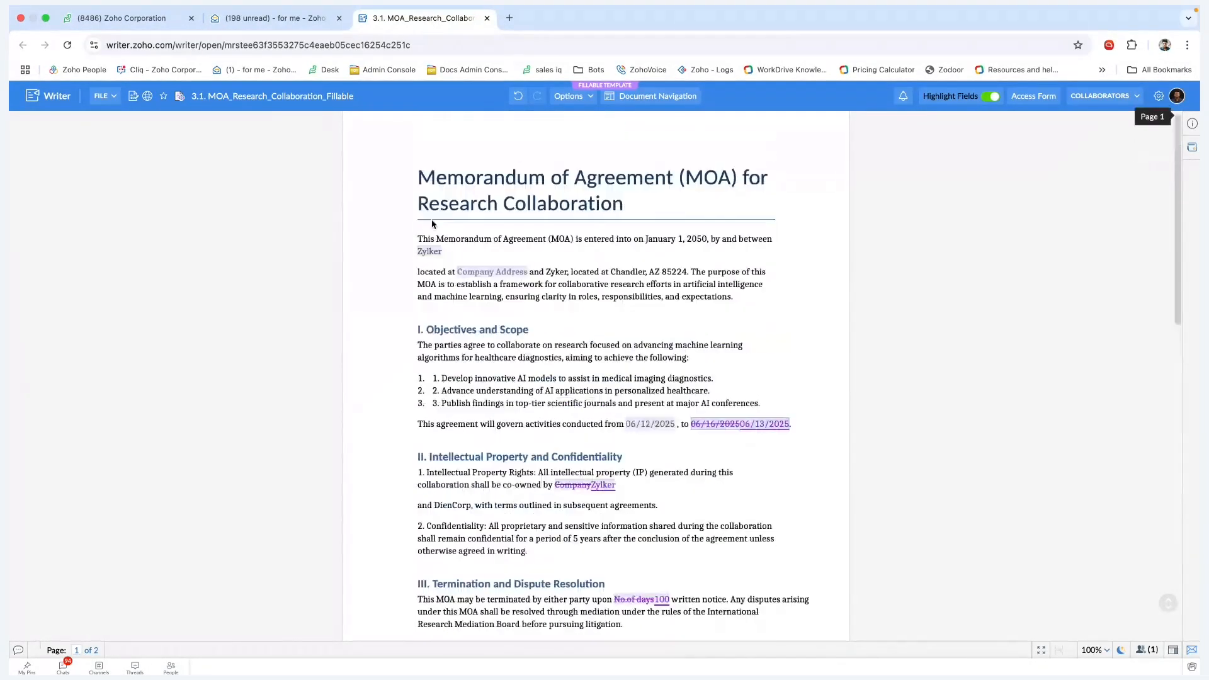
left_click(772, 426)
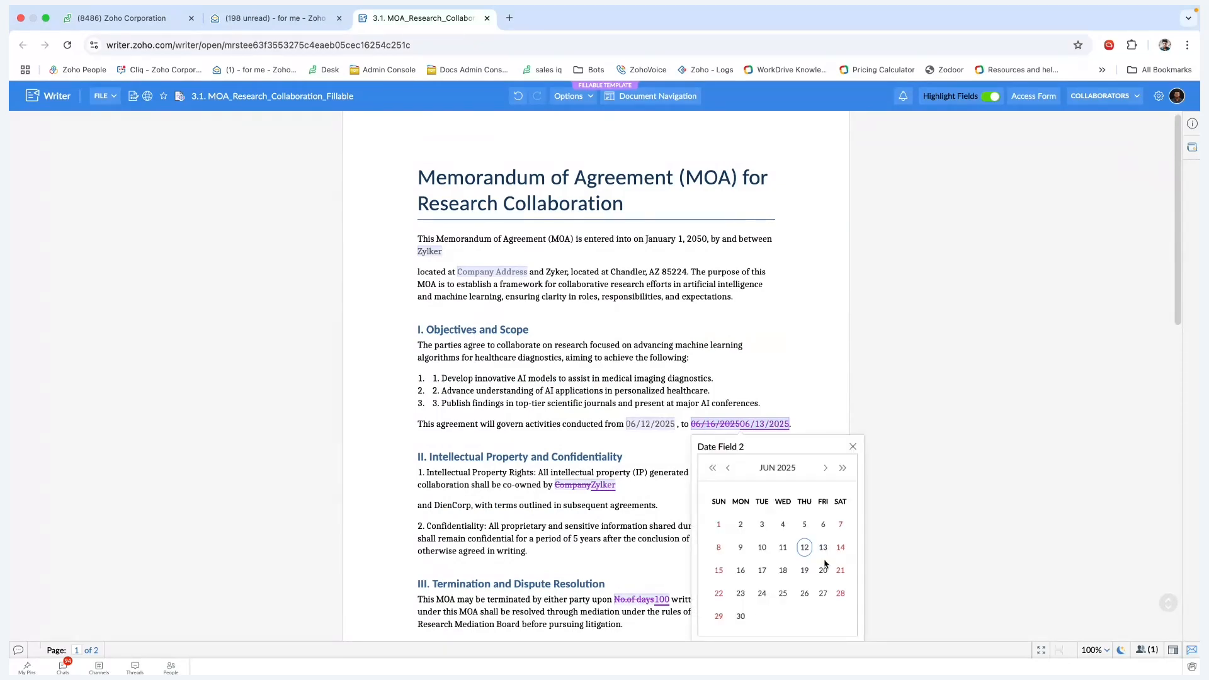
left_click(805, 549)
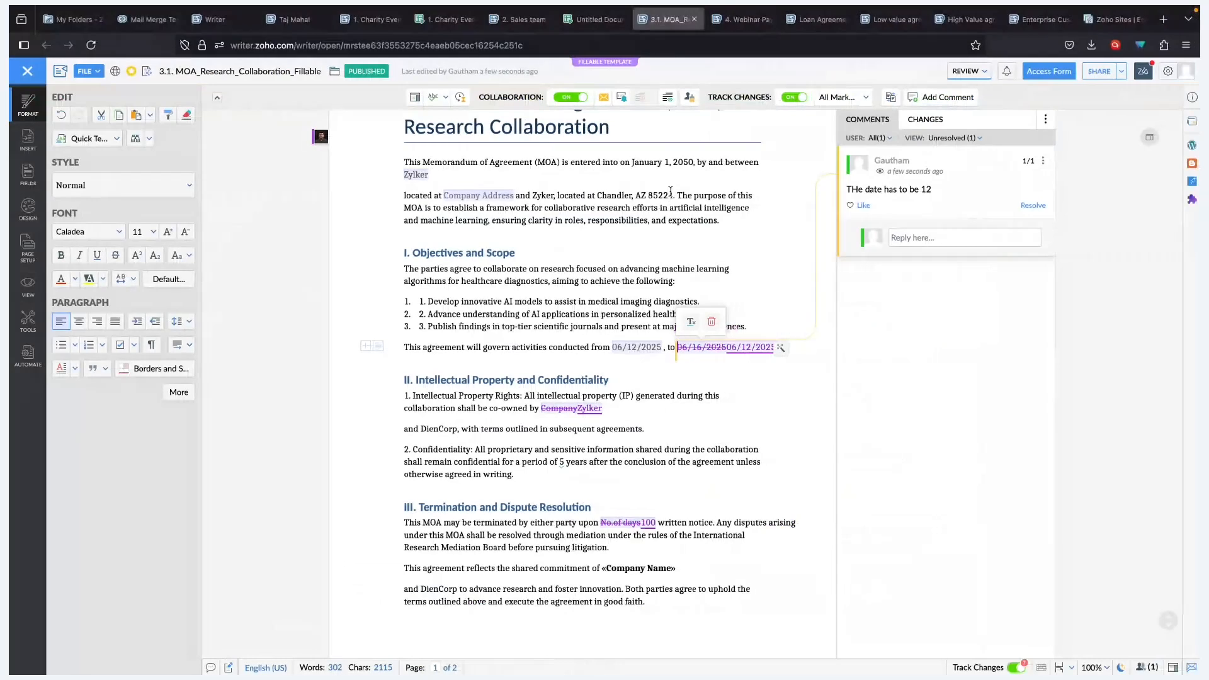
- Accept the tracked replacement of 06/16/2025 with 06/12/2025 in the Changes panel
left_click(741, 352)
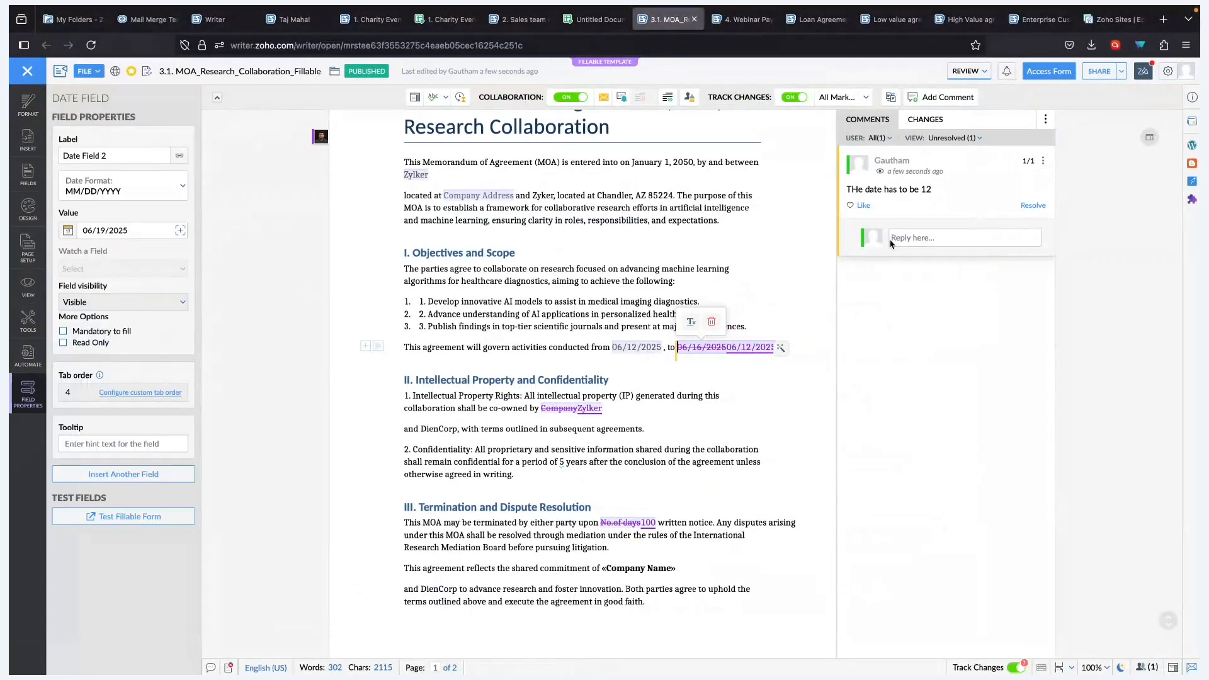
left_click(925, 119)
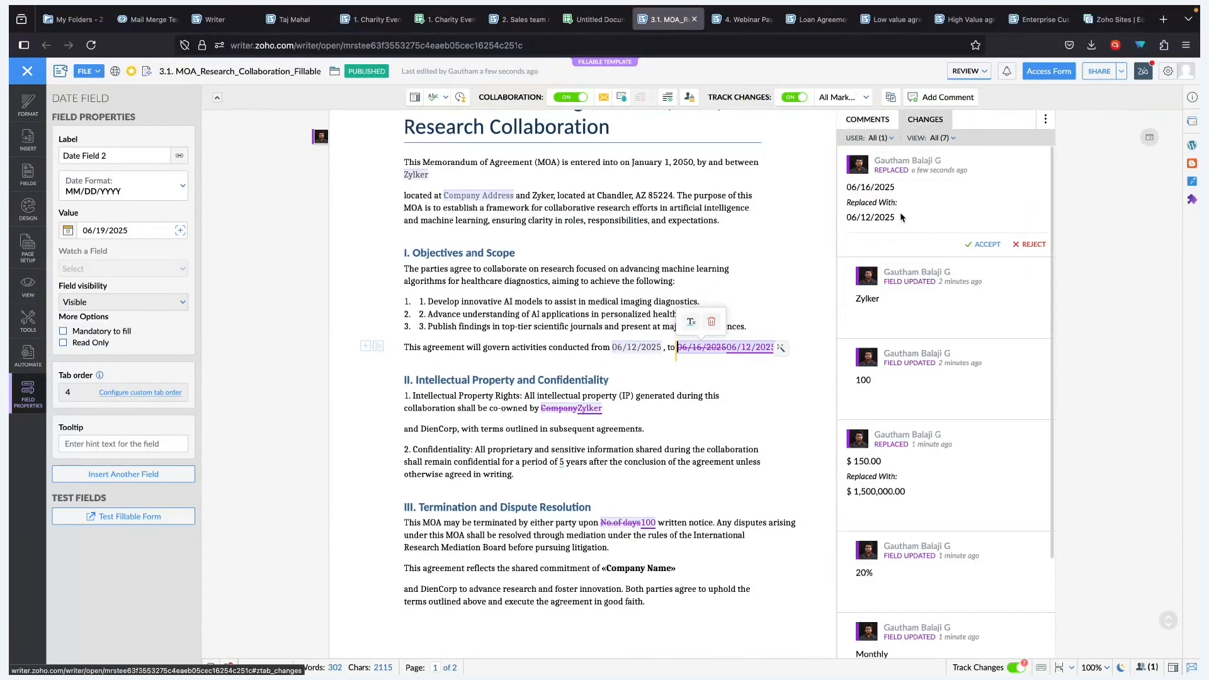
left_click(986, 244)
left_click(772, 327)
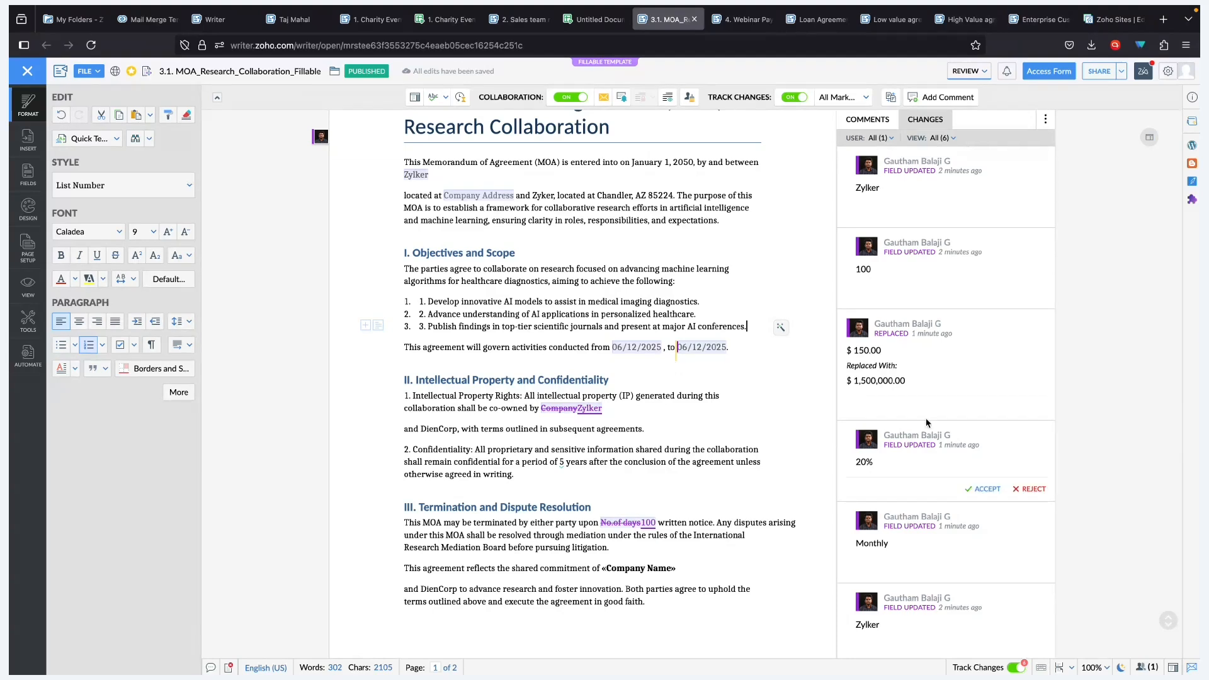
mouse_move(973, 410)
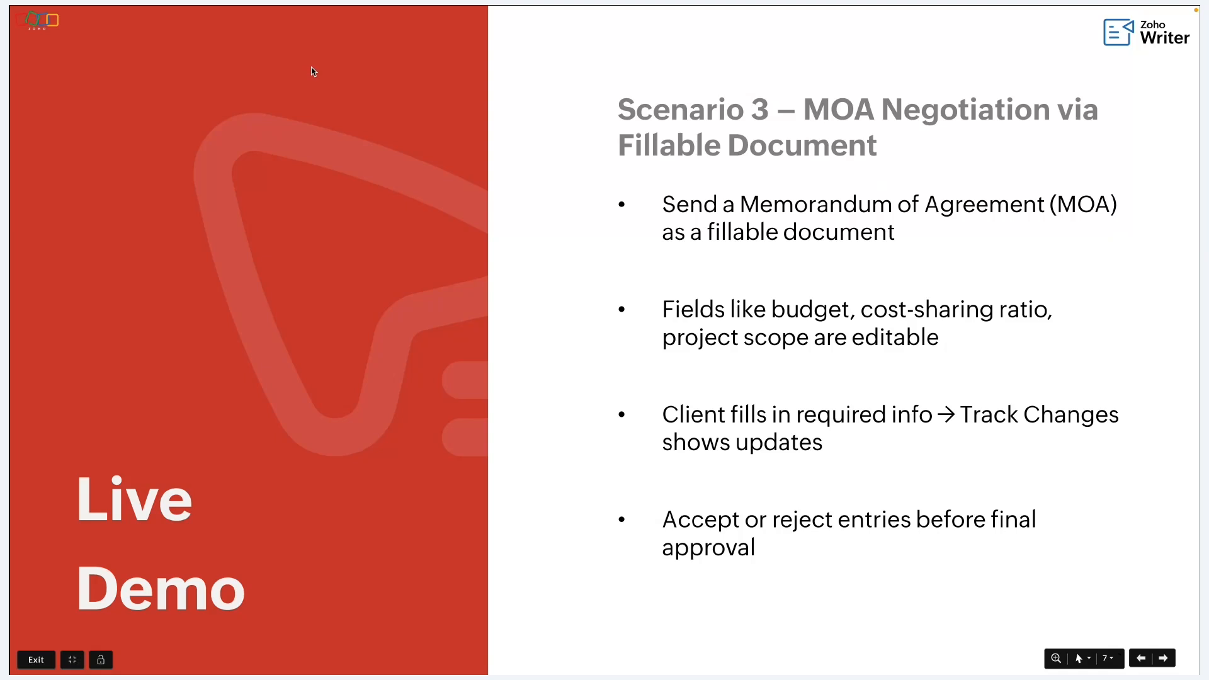
- Advance to the Scenario 4 Payroll Automation slide, then return to Writer
key("Right")
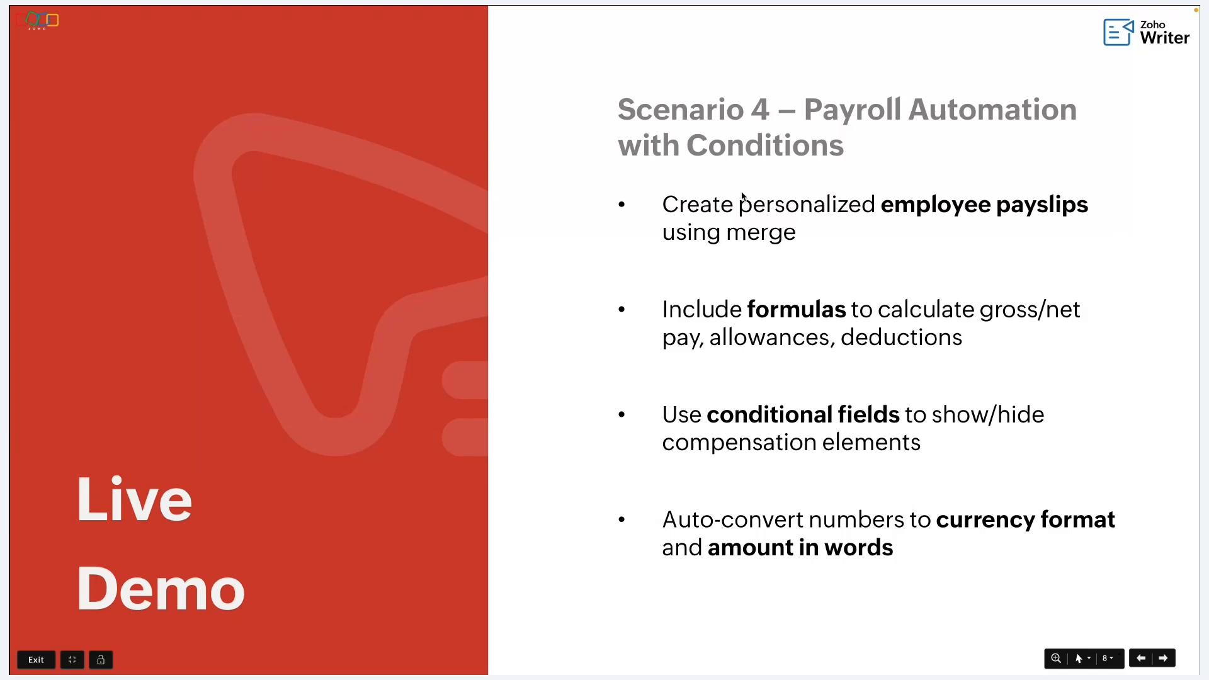
key("ctrl+Right")
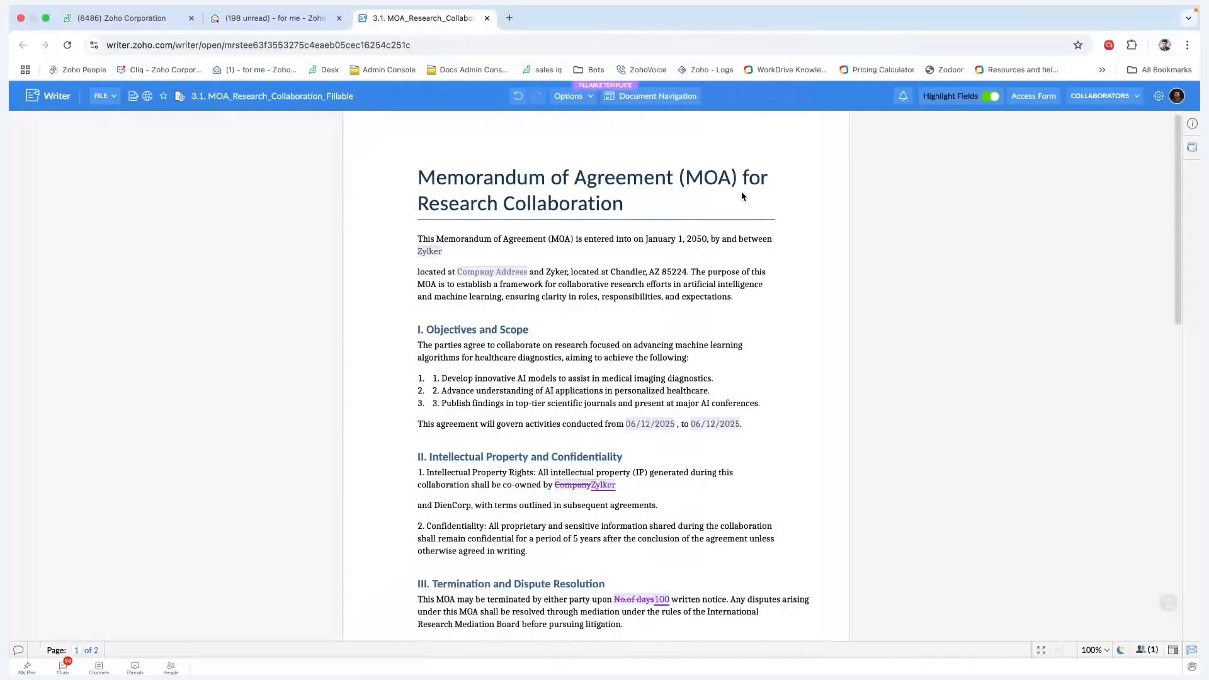
- Open the 4. Webinar Payslip template and inspect its employee summary and Earnings tables
key("ctrl+Right")
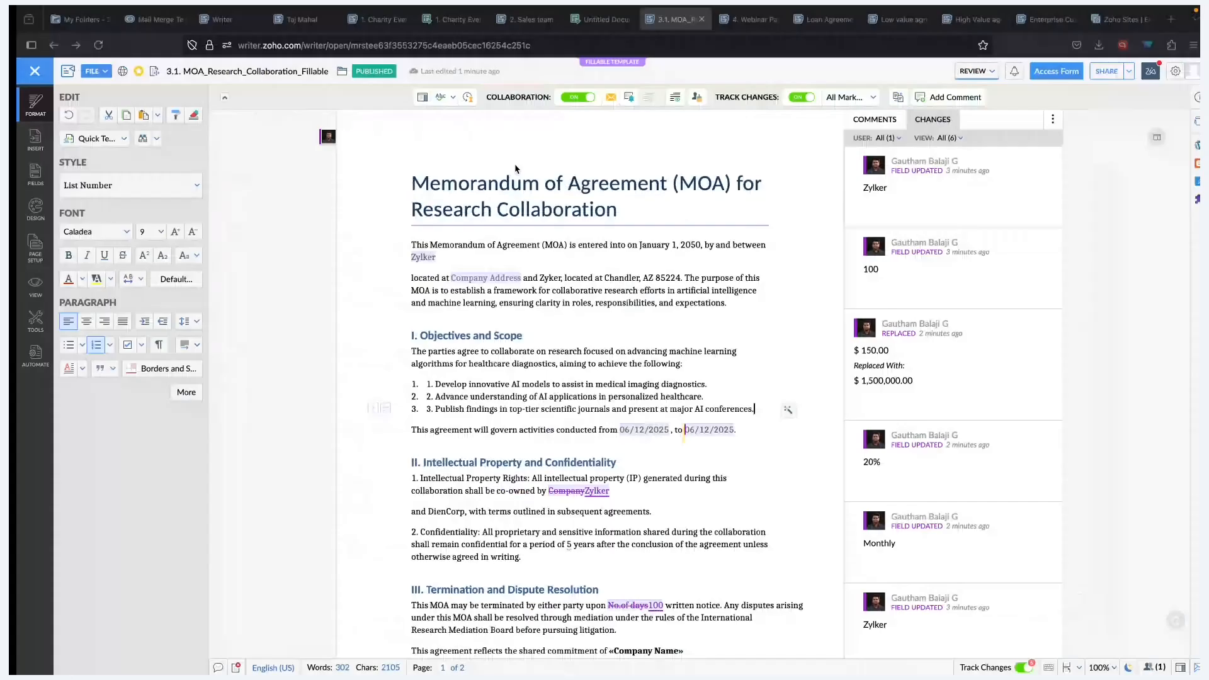
left_click(724, 25)
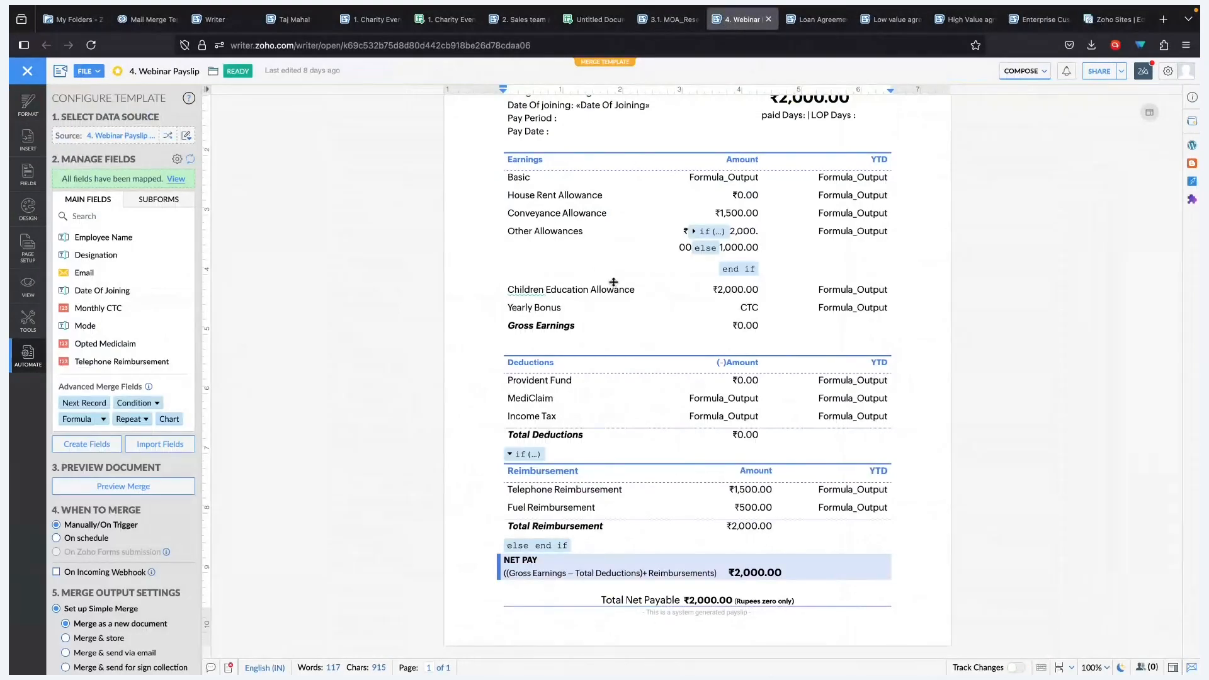
scroll(614, 283, "up", 3)
left_click(626, 197)
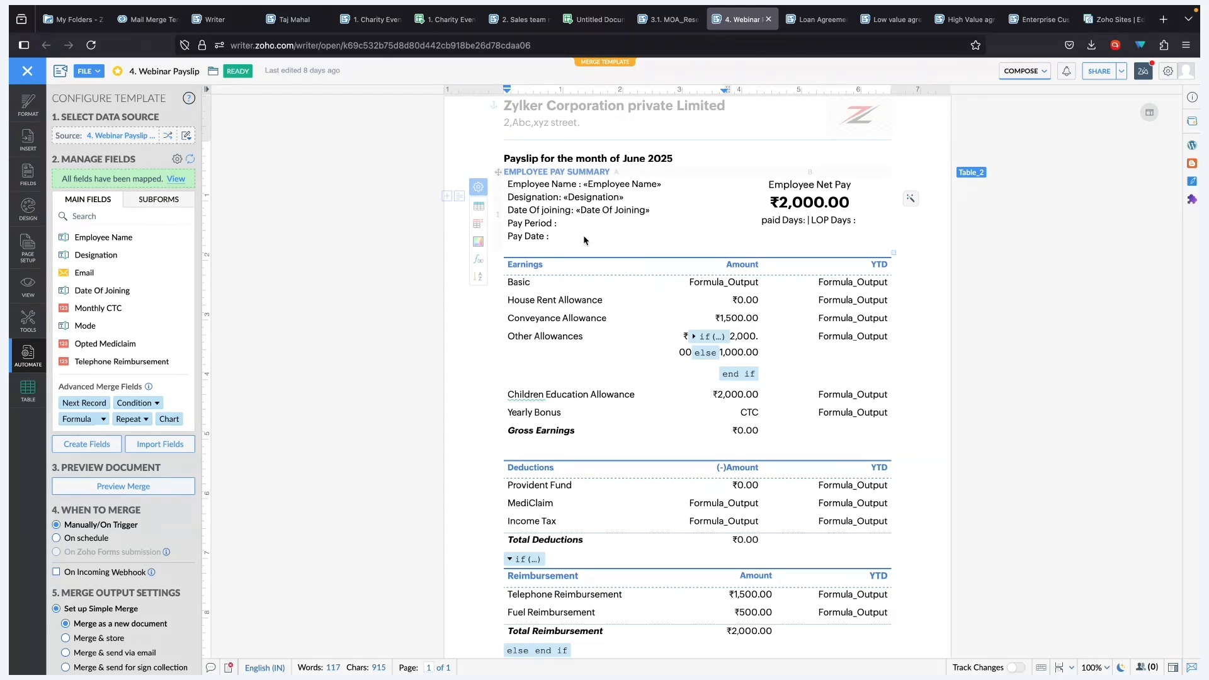
scroll(679, 186, "up", 1)
scroll(679, 186, "down", 1)
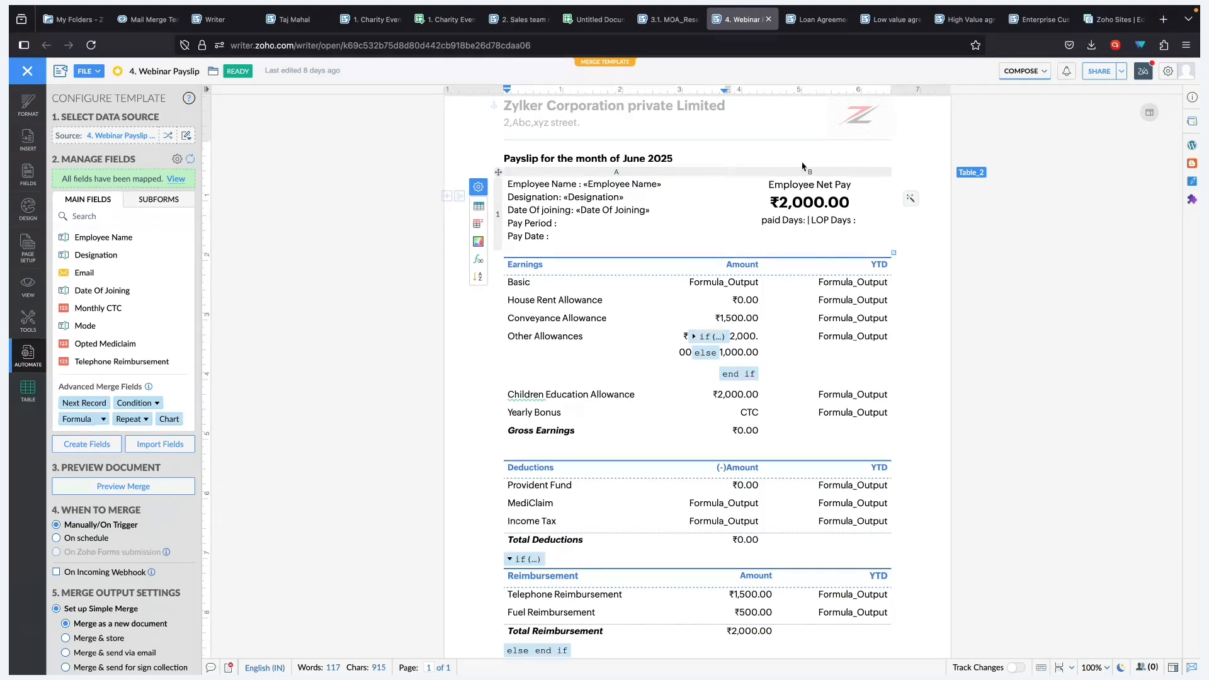
left_click(663, 190)
left_click(499, 173)
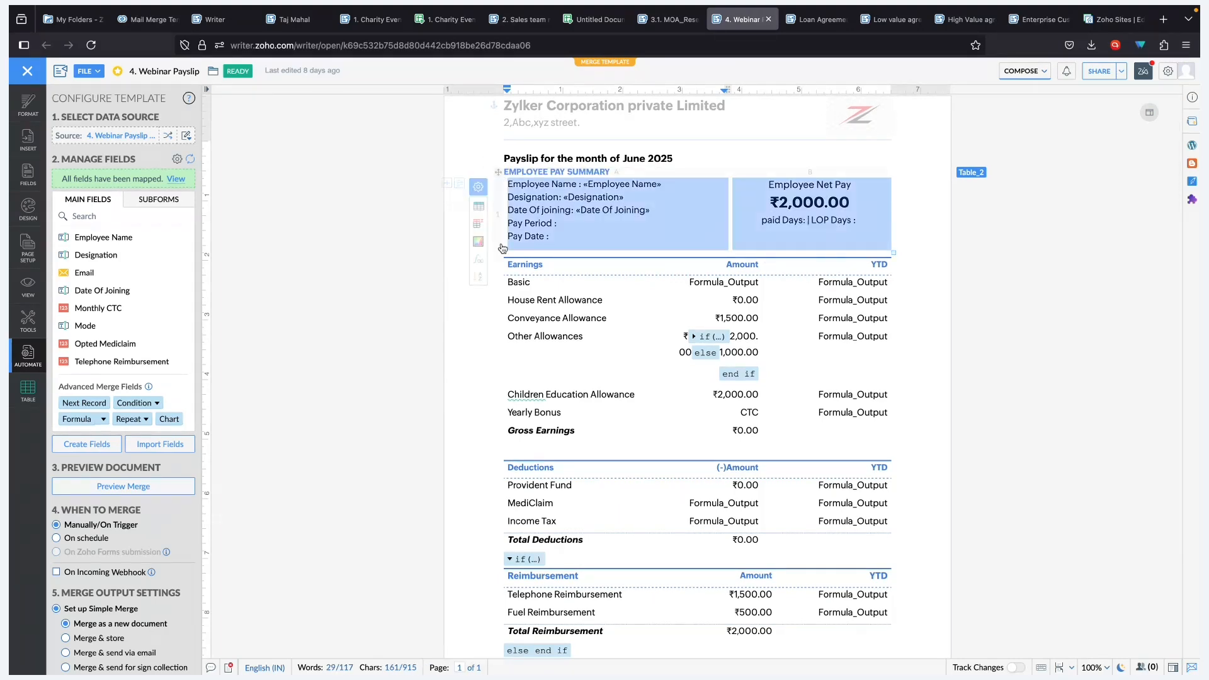
left_click(507, 271)
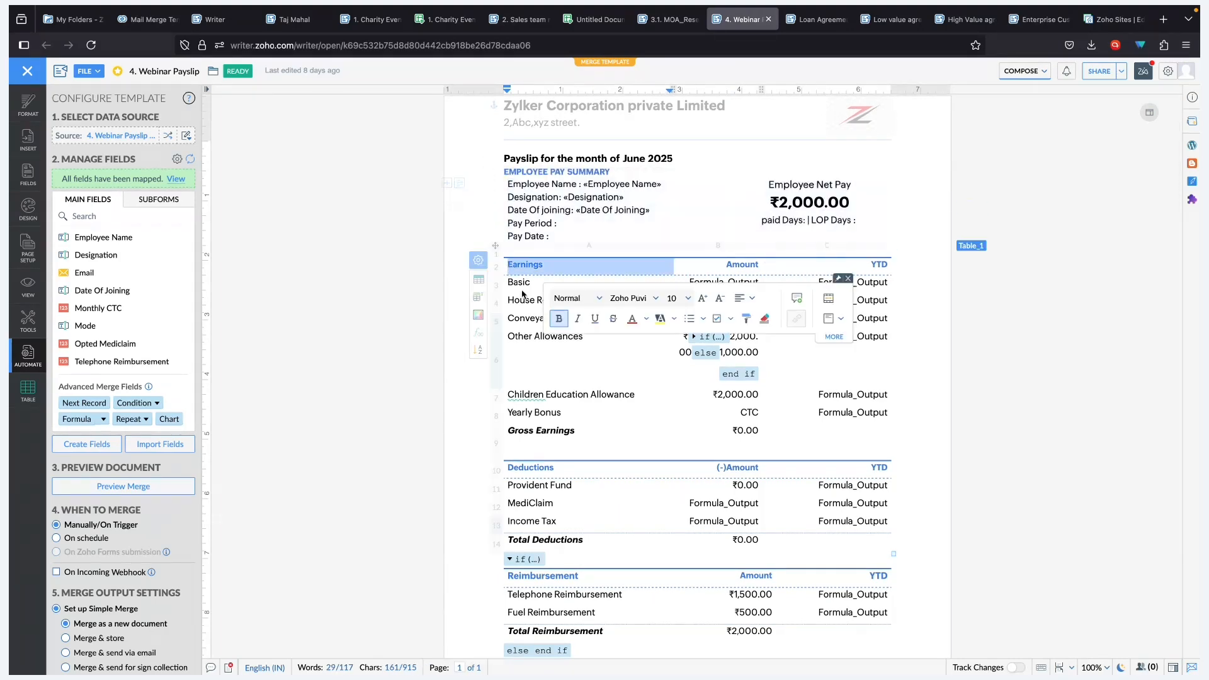
left_click(496, 246)
left_click(508, 257)
- Check the Reimbursement table, then open the linked 4. Webinar Payslip Sheet data source
scroll(554, 507, "down", 3)
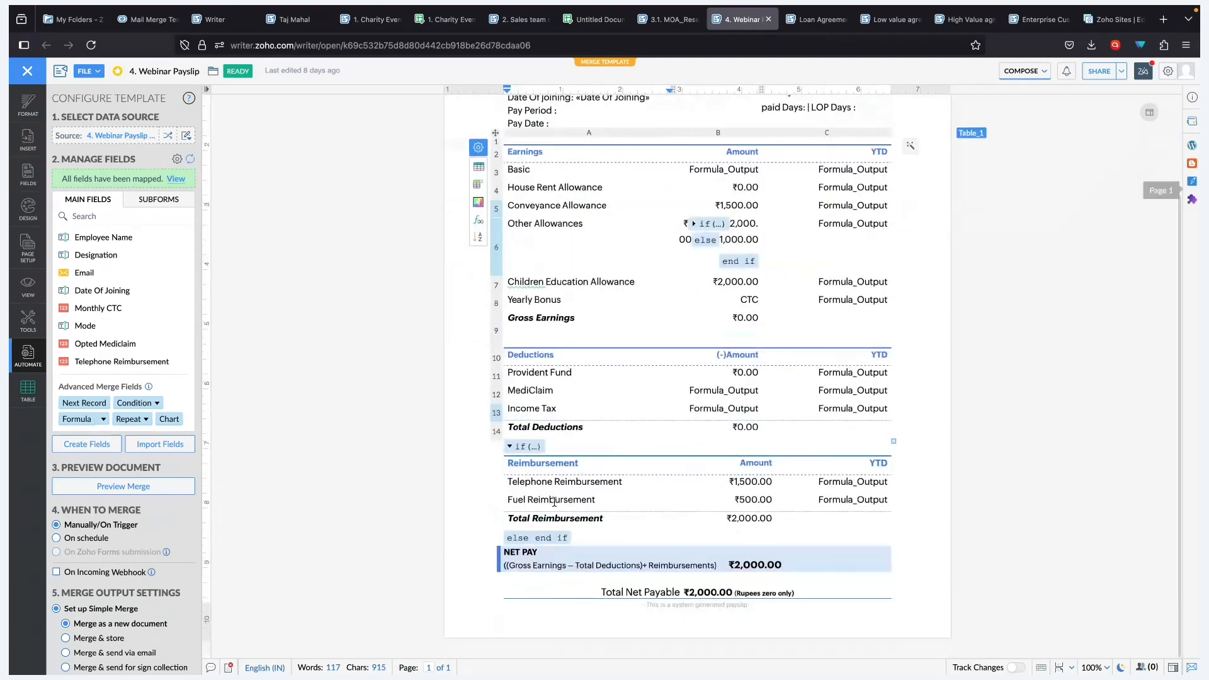
left_click(597, 502)
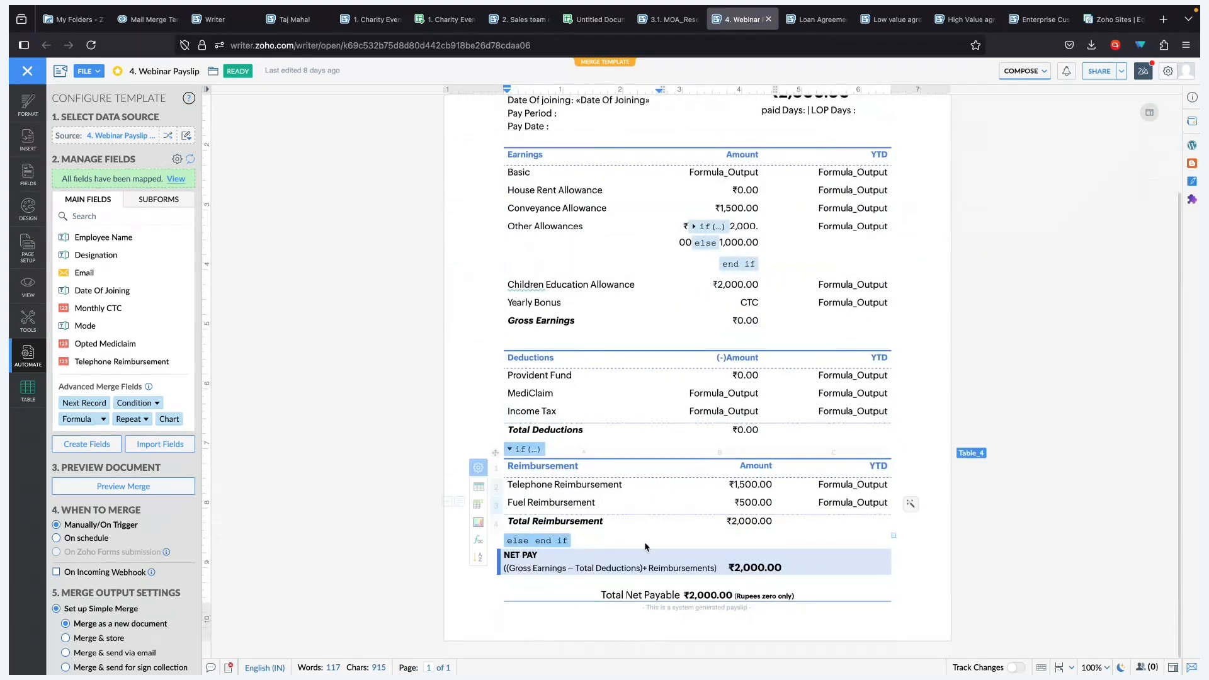
scroll(710, 278, "up", 3)
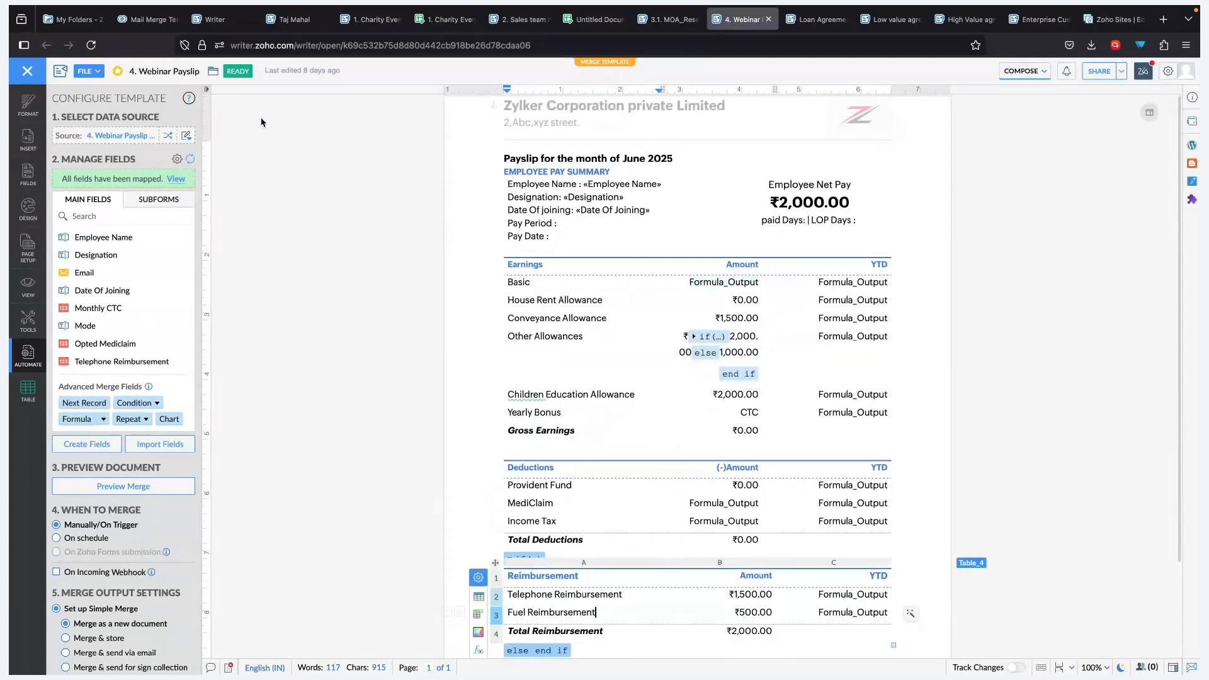
left_click(143, 138)
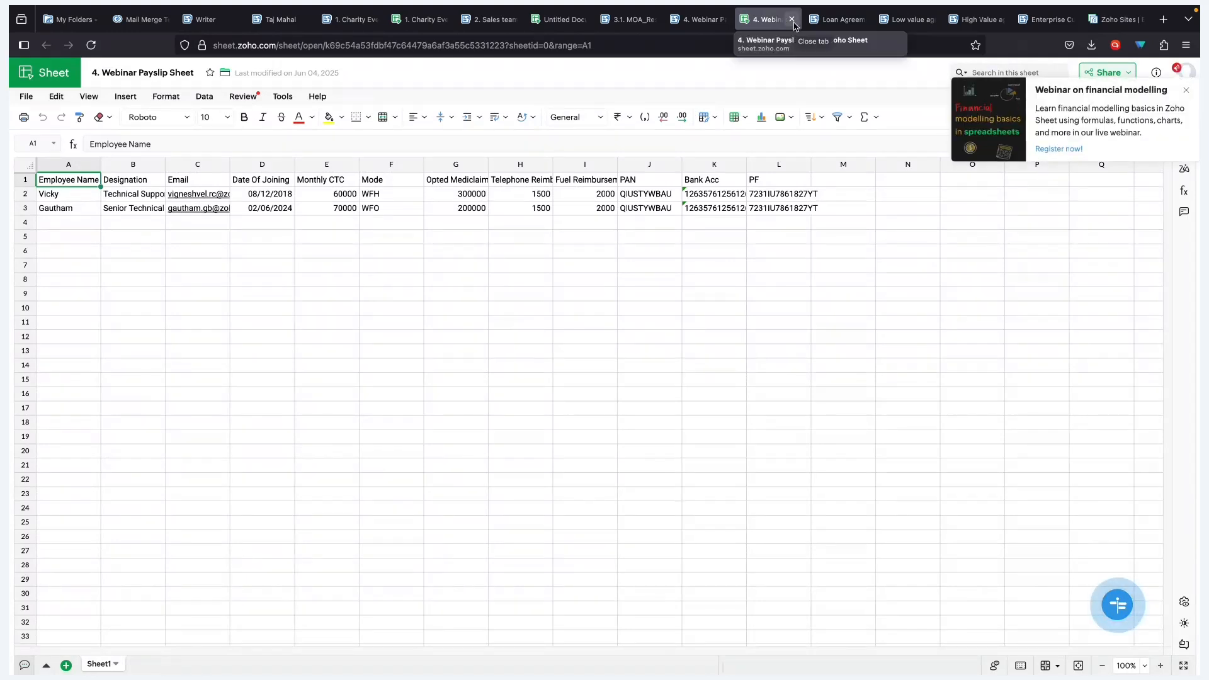
- Close the duplicate spreadsheet tab and check the first employee's Mode and Monthly CTC of 60000
left_click(792, 20)
left_click(140, 136)
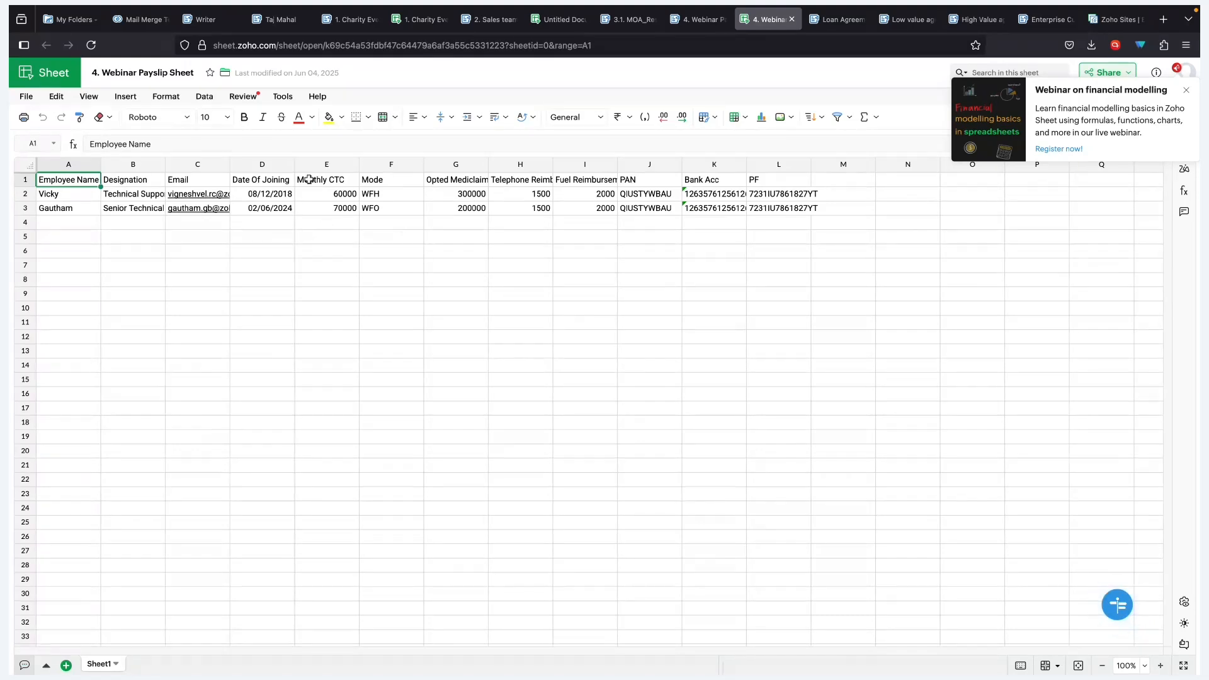
left_click(365, 191)
left_click(323, 197)
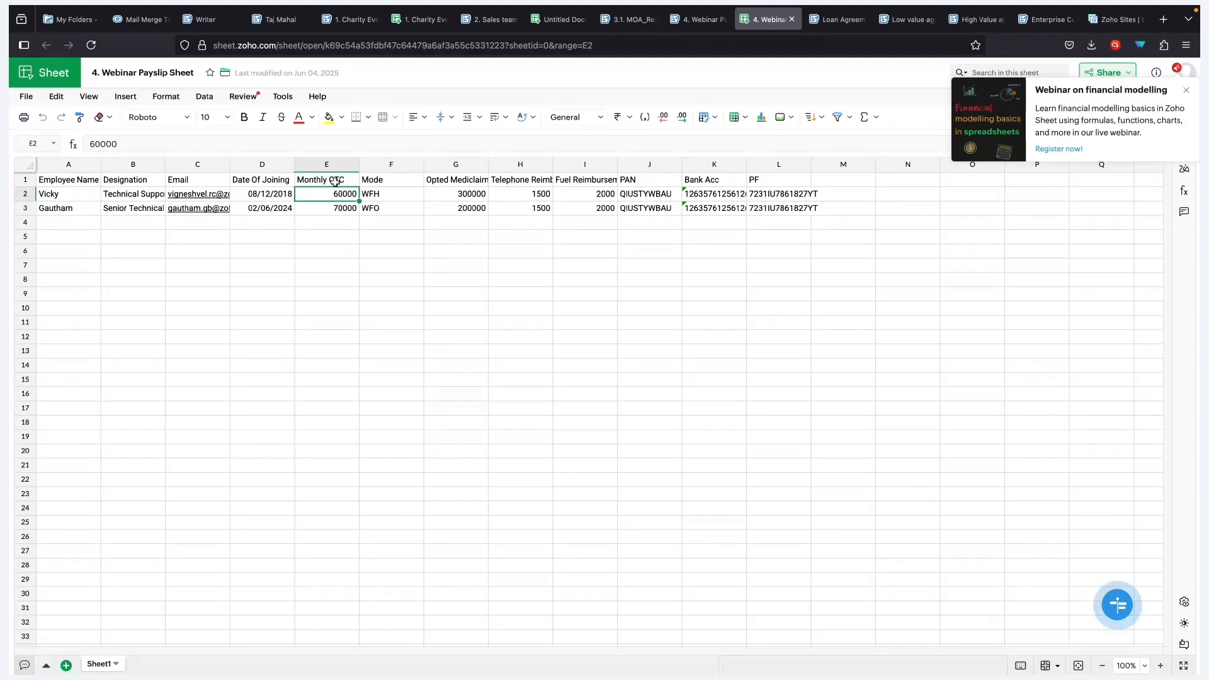
- Review the Opted Mediclaim, Telephone Reimbursement and Fuel Reimbursement columns, then close the data sheet
left_click(458, 181)
left_click(536, 181)
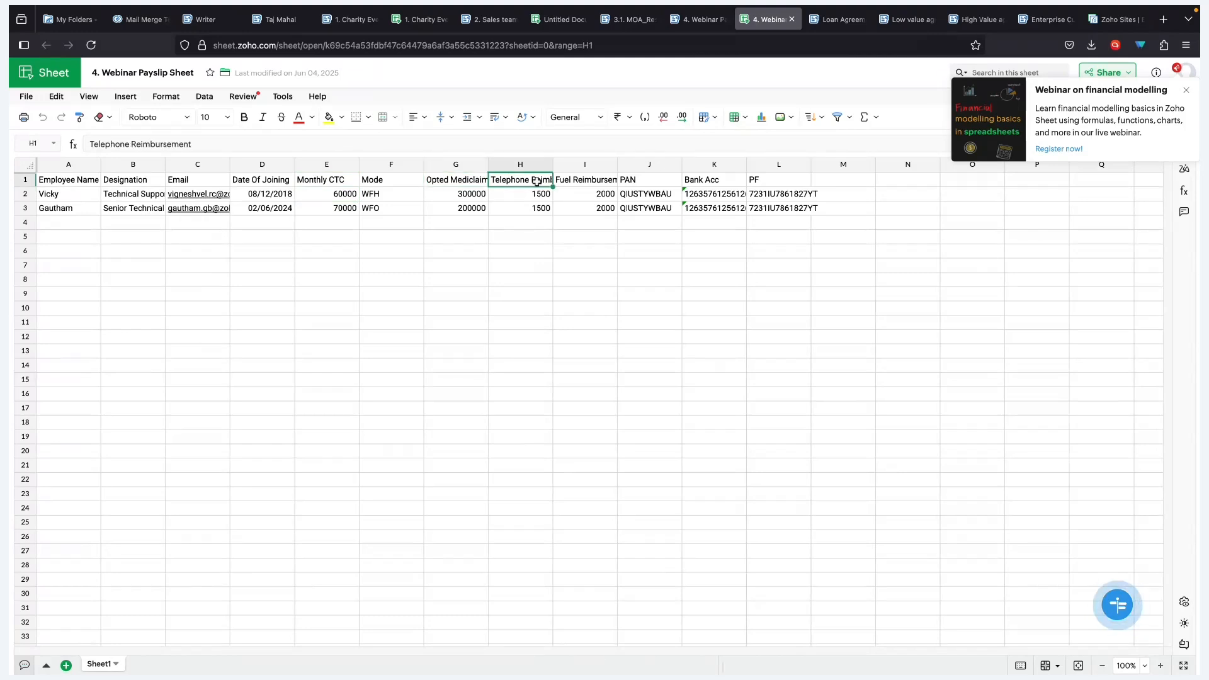
left_click(581, 180)
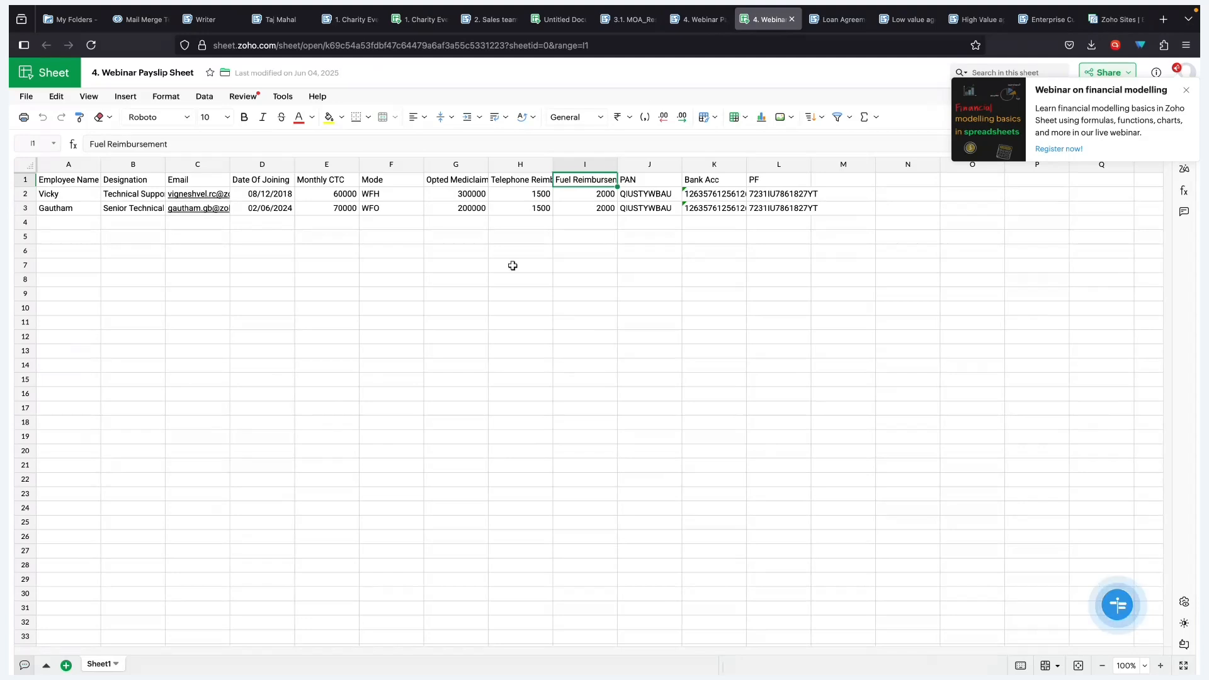
left_click(791, 19)
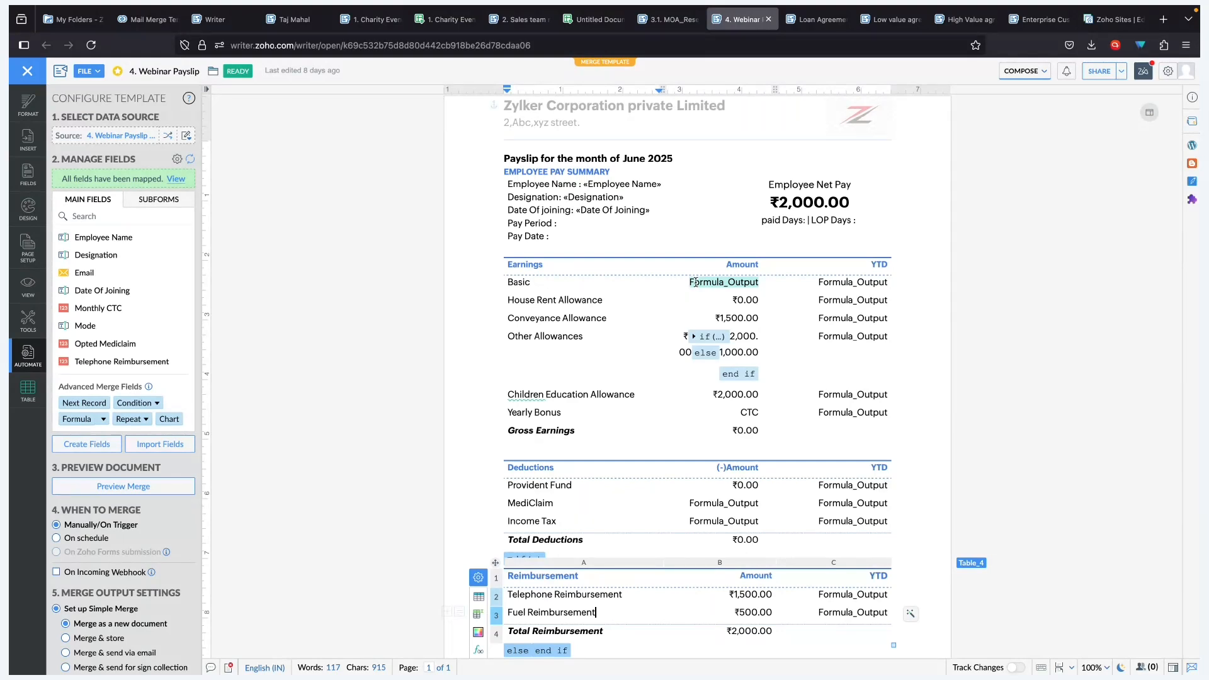
- Inspect the Basic, Basic YTD and House Rent Allowance (=B3*0.5) formulas, then start a new formula field
left_click(730, 281)
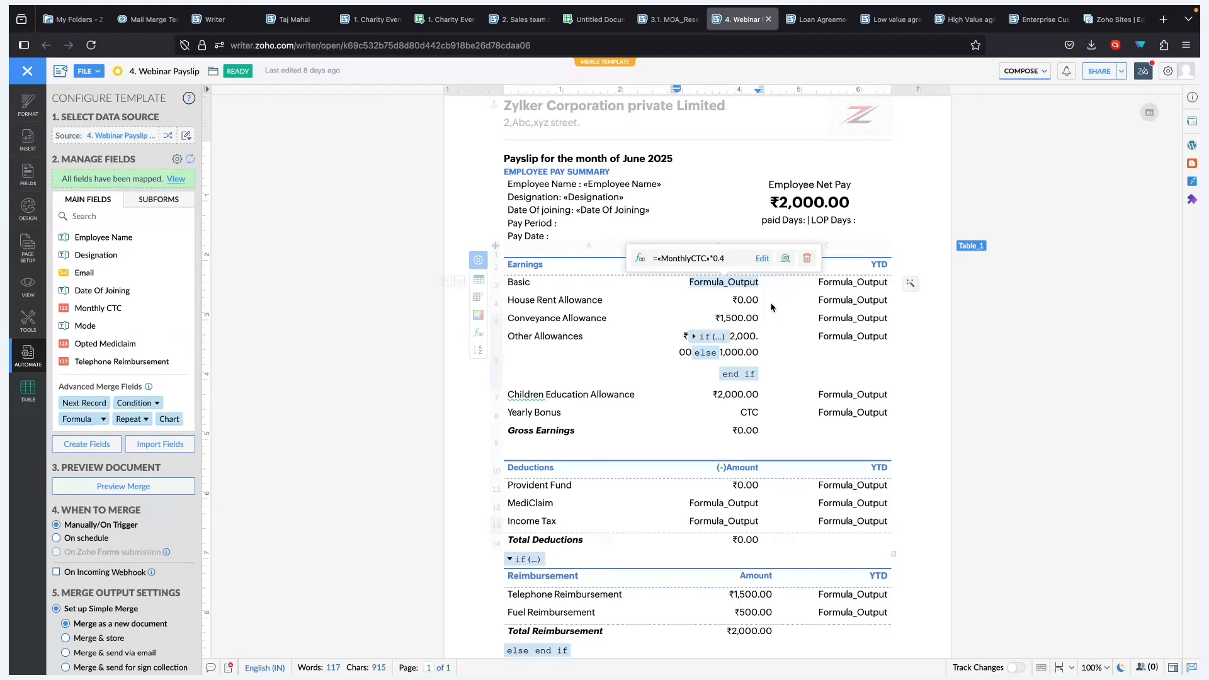
left_click(850, 281)
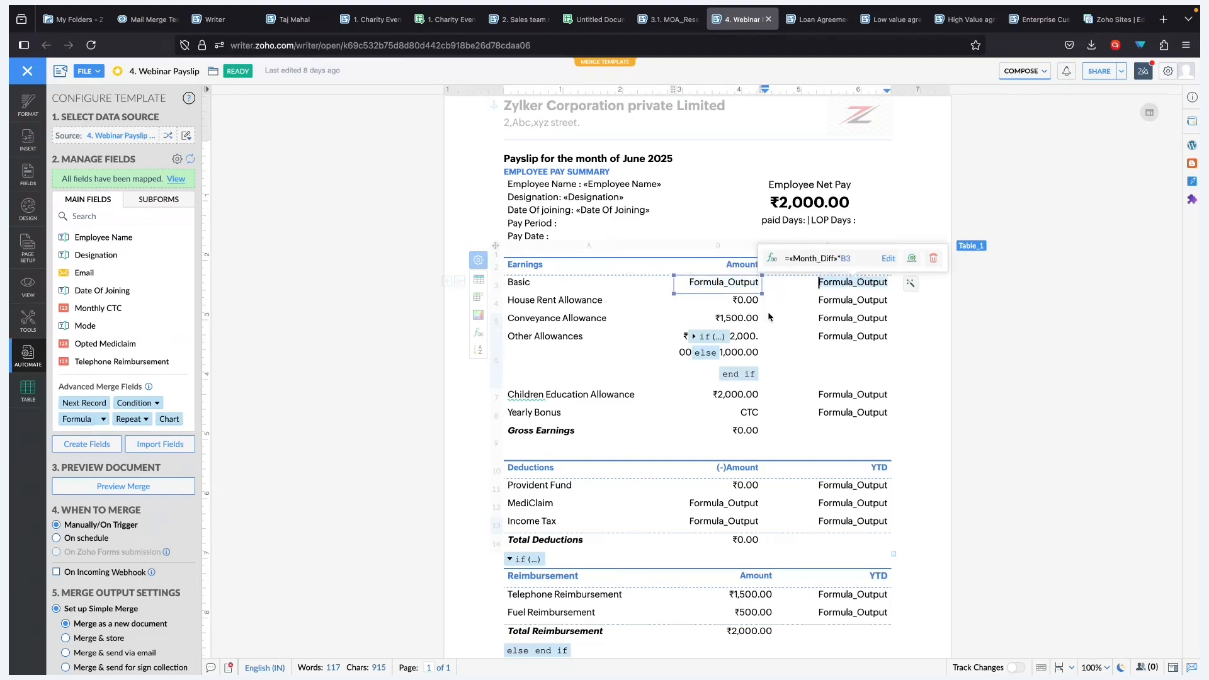
left_click(733, 300)
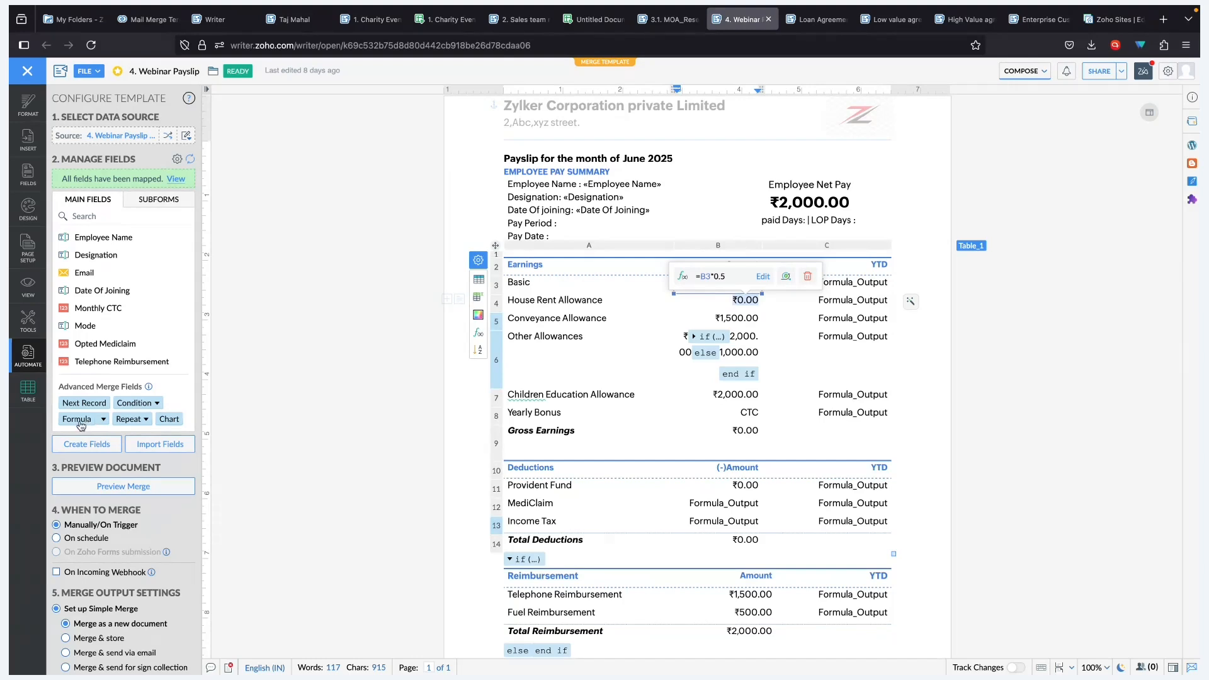
left_click(81, 425)
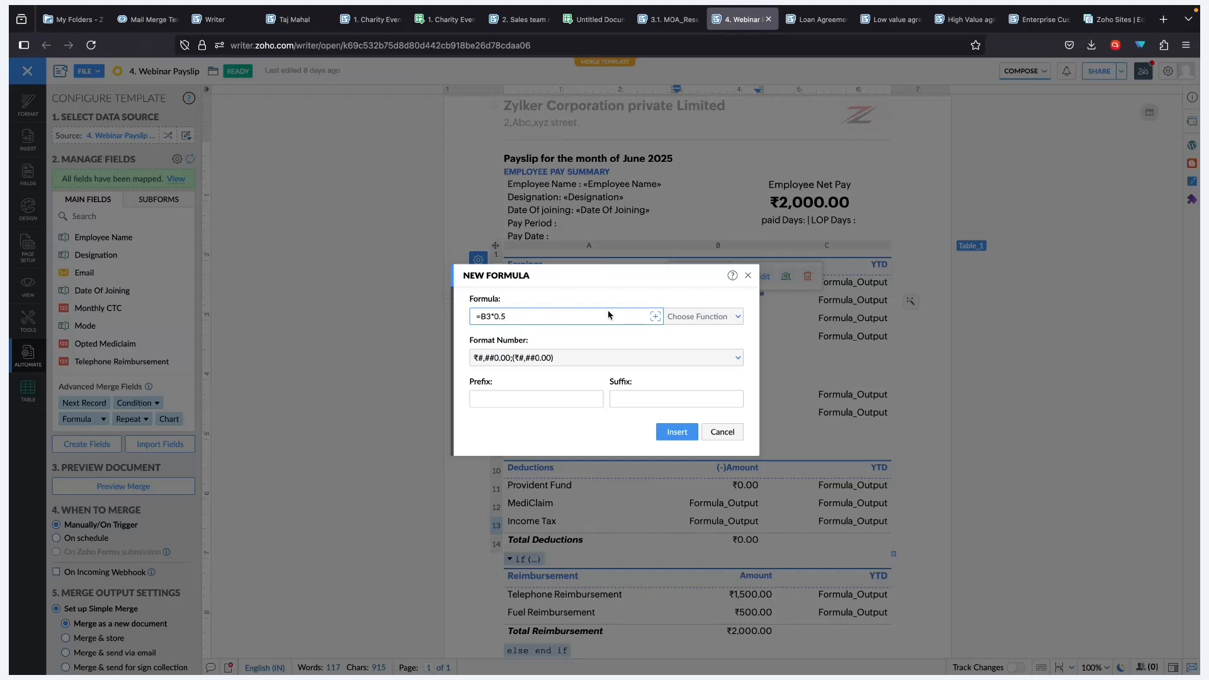
- Discard the new formula, reopen the House Rent Allowance formula and browse the available functions
left_click(710, 441)
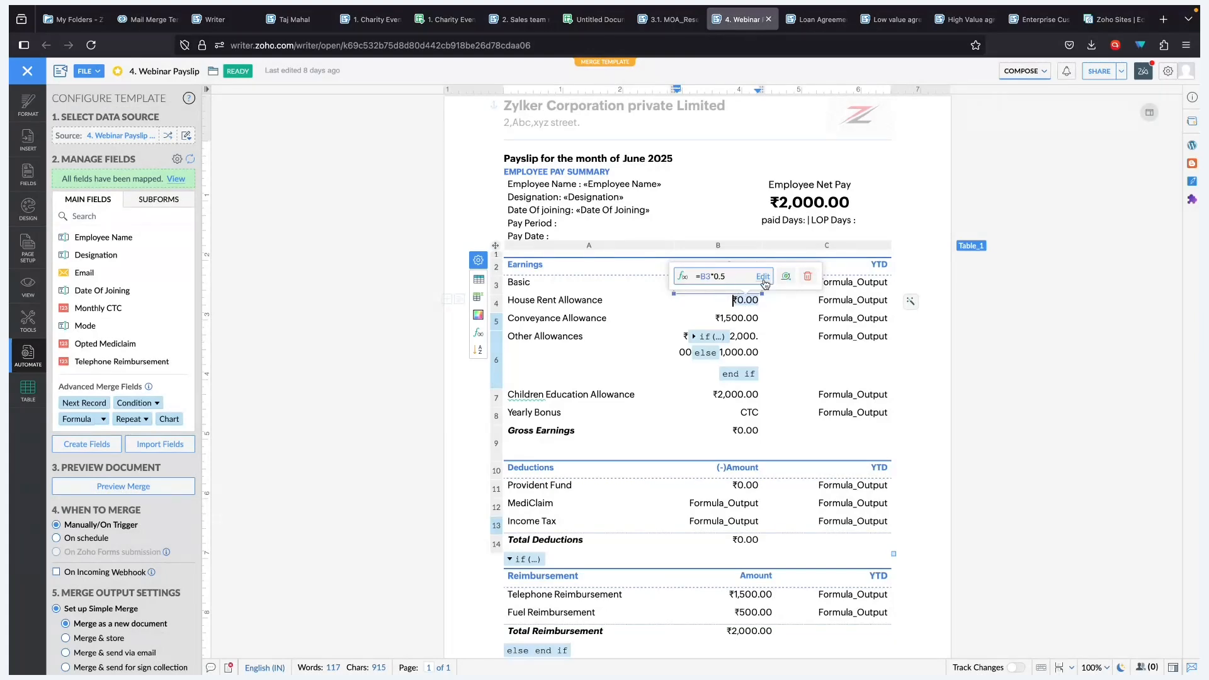
left_click(762, 277)
left_click(656, 318)
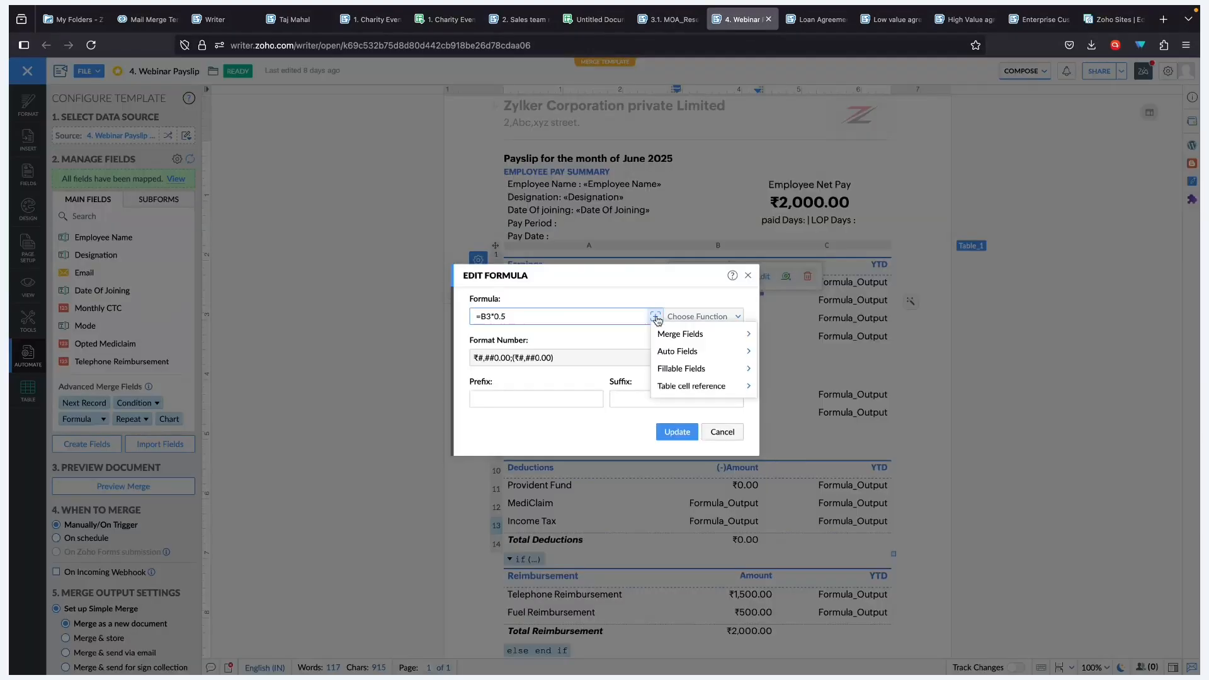
mouse_move(691, 344)
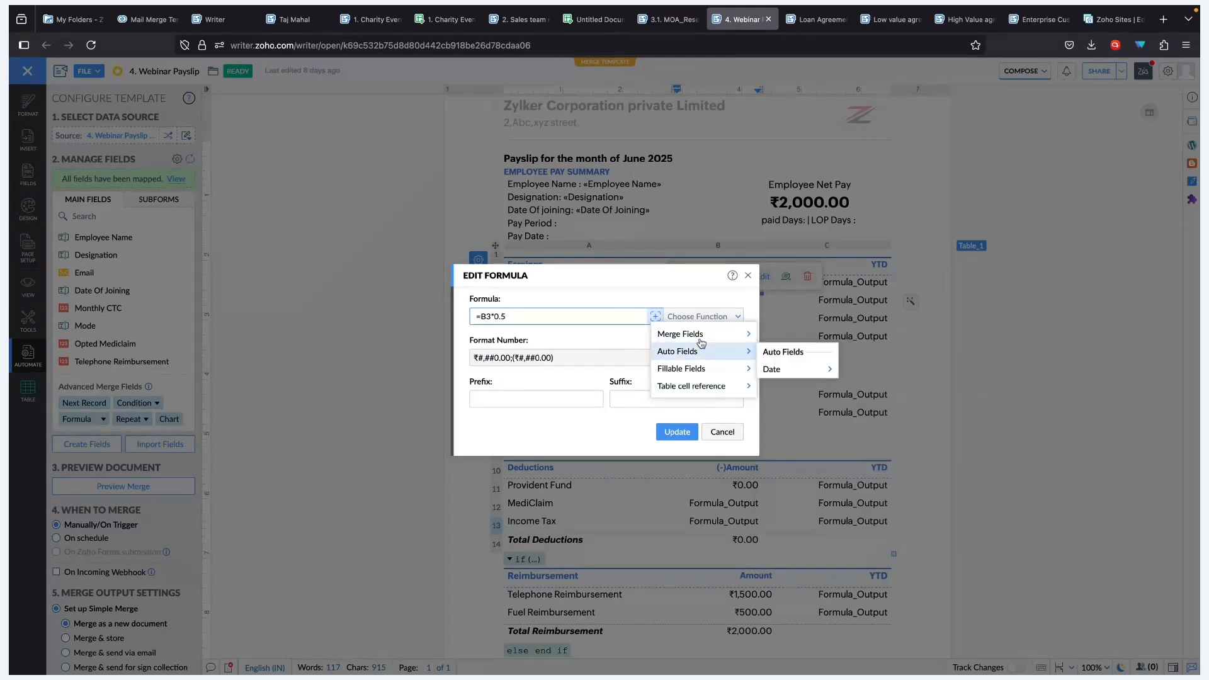
left_click(702, 316)
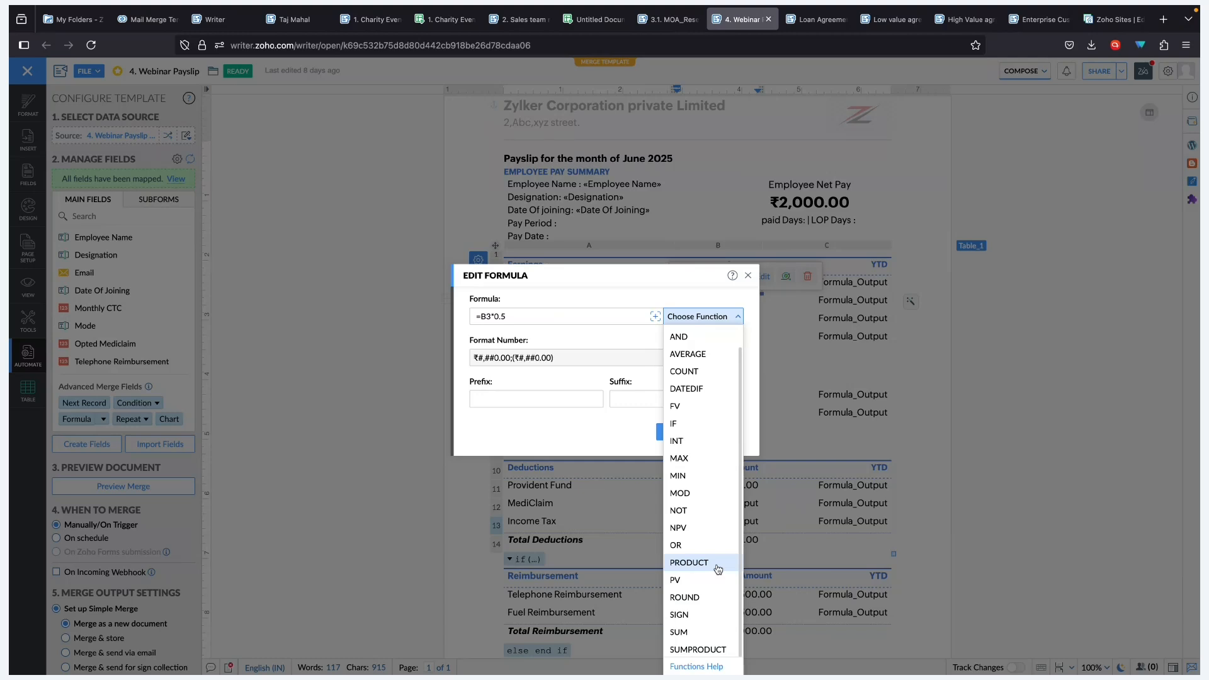
scroll(716, 409, "up", 1)
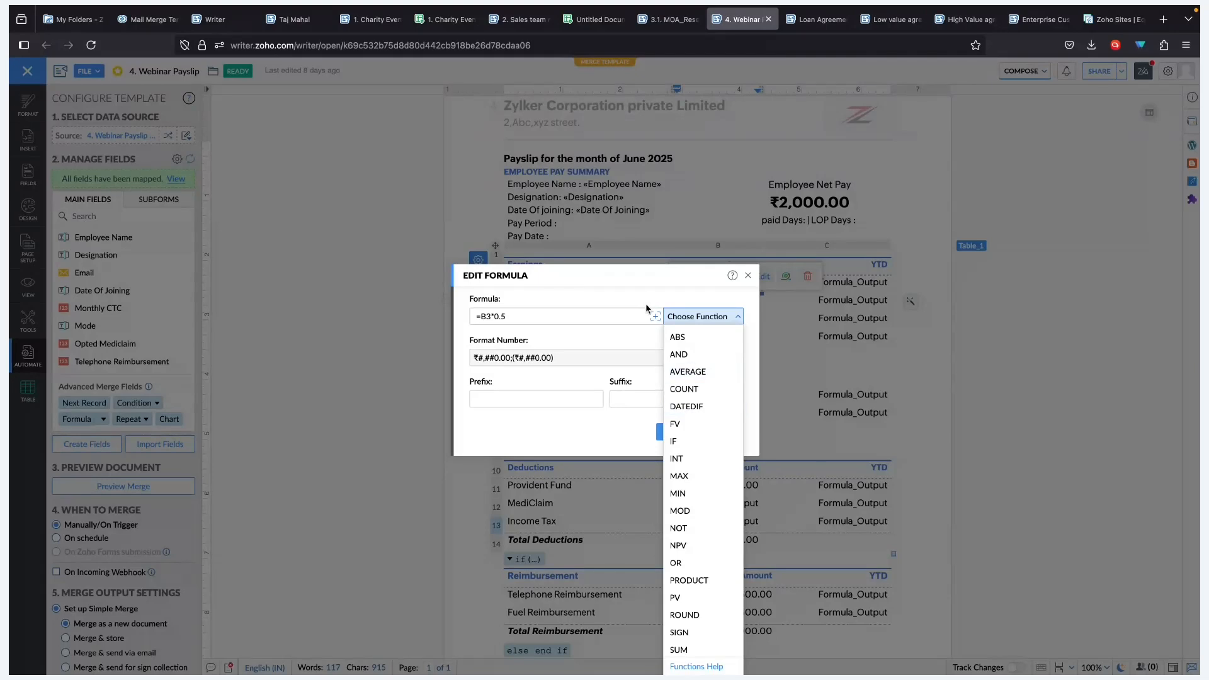
scroll(686, 529, "down", 1)
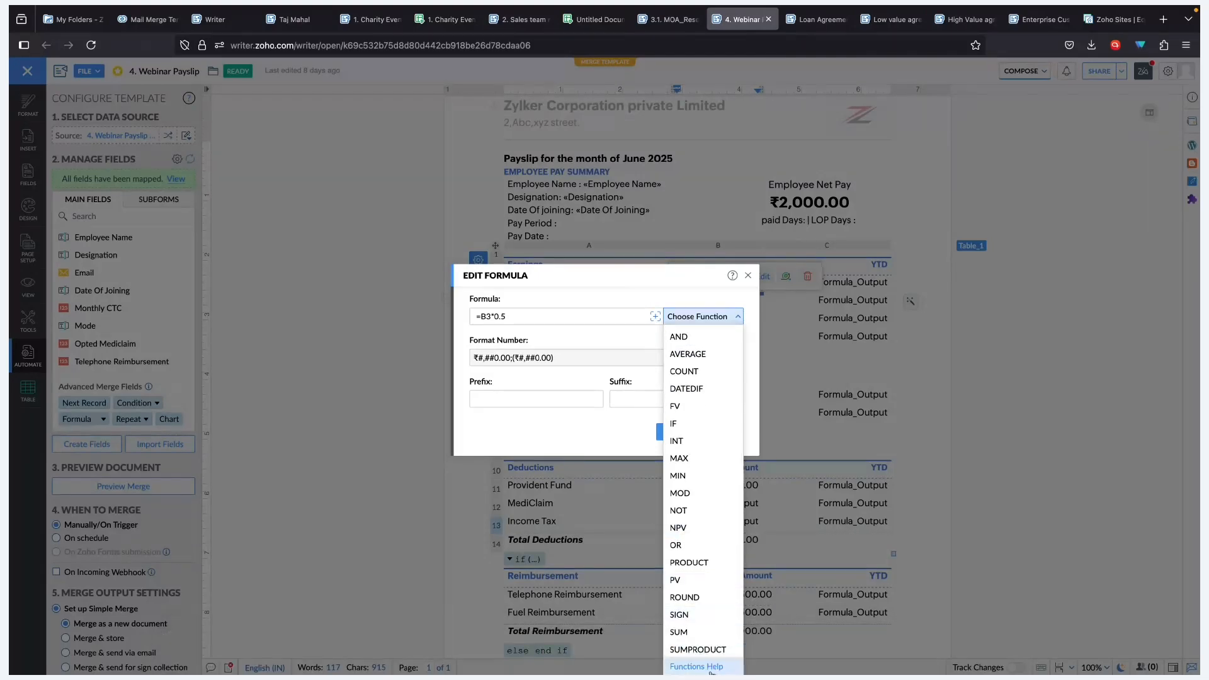
left_click(656, 318)
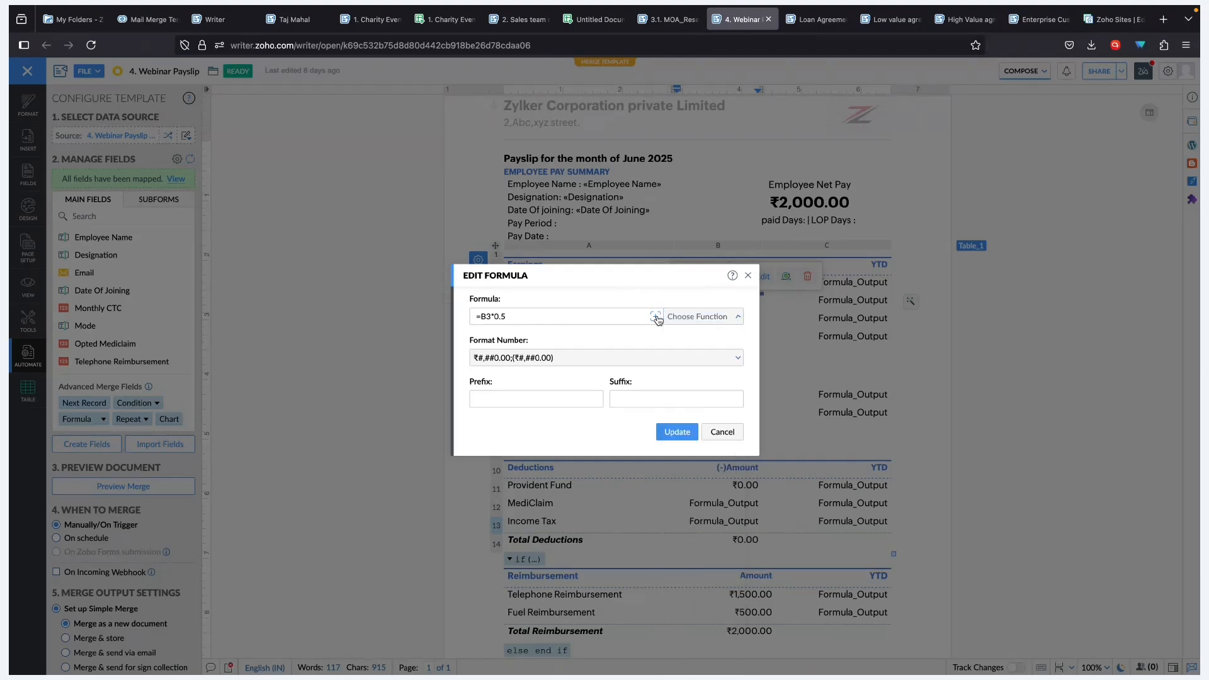
- Browse the Merge, Auto, Fillable field and Table cell reference options, then cancel without changes
left_click(655, 316)
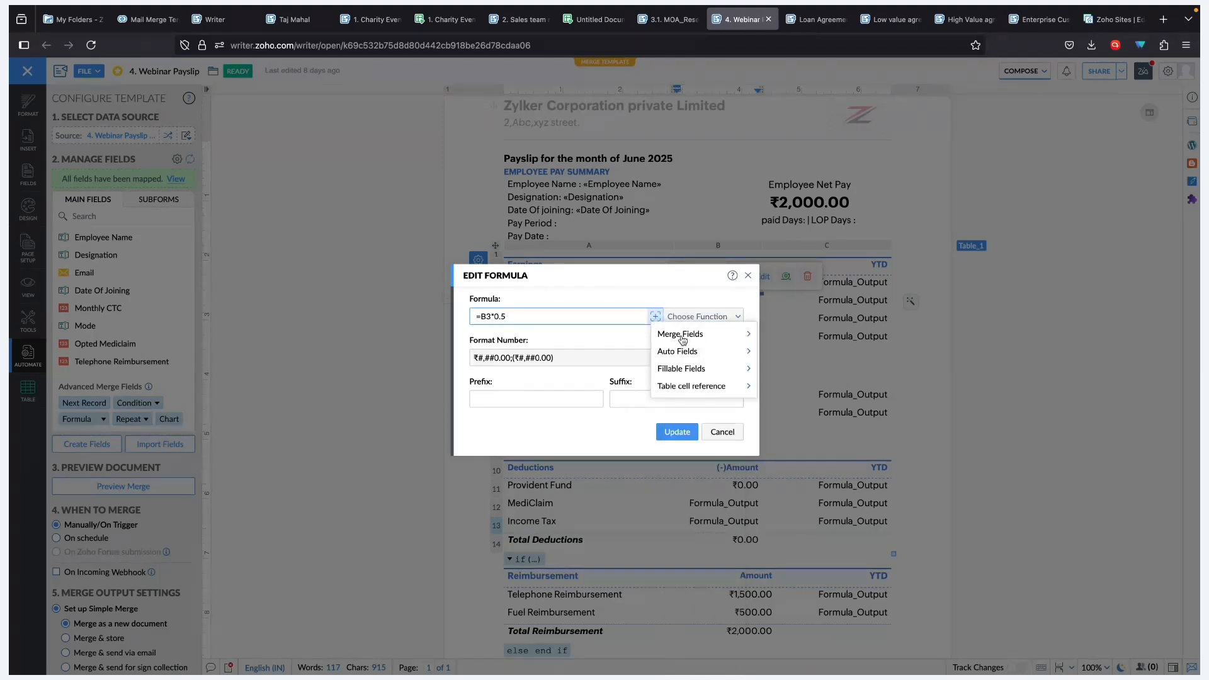
mouse_move(704, 359)
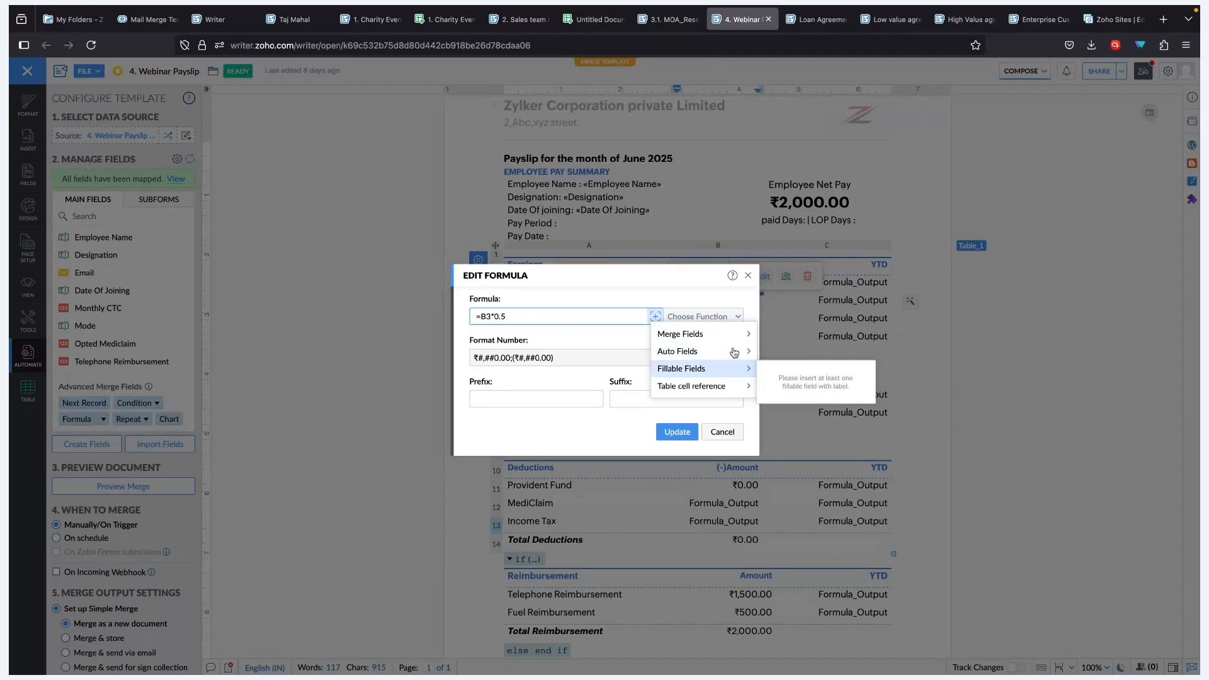
mouse_move(787, 369)
mouse_move(893, 384)
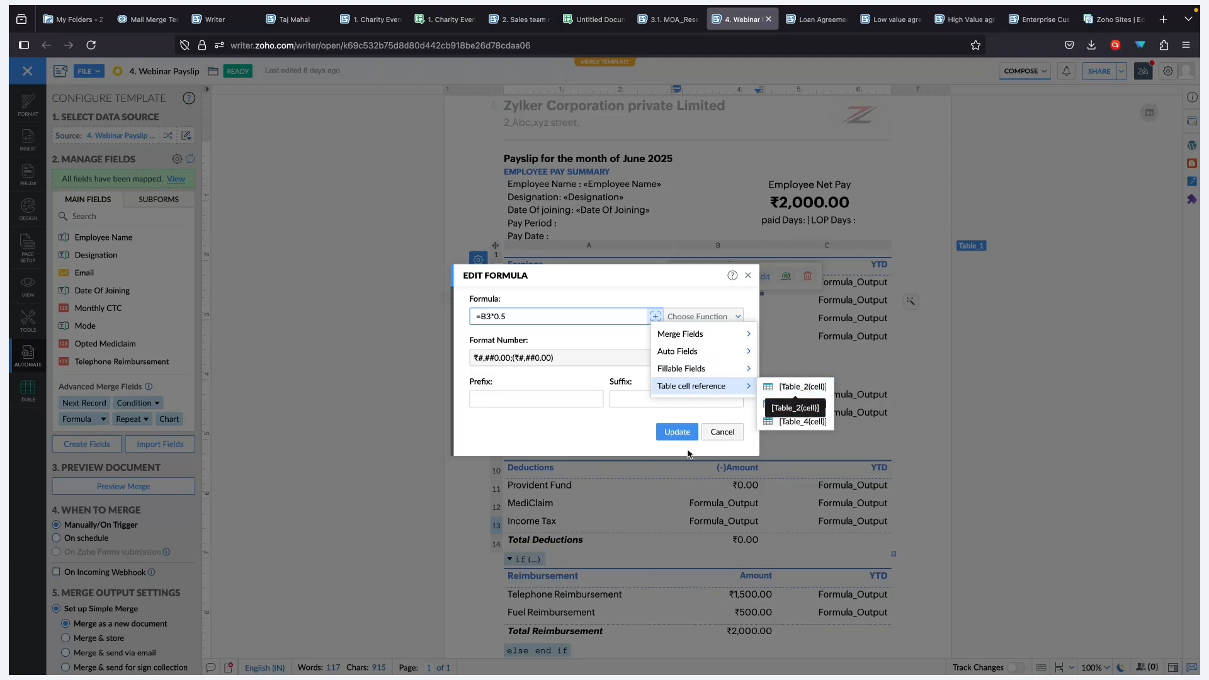
left_click(730, 437)
left_click(729, 437)
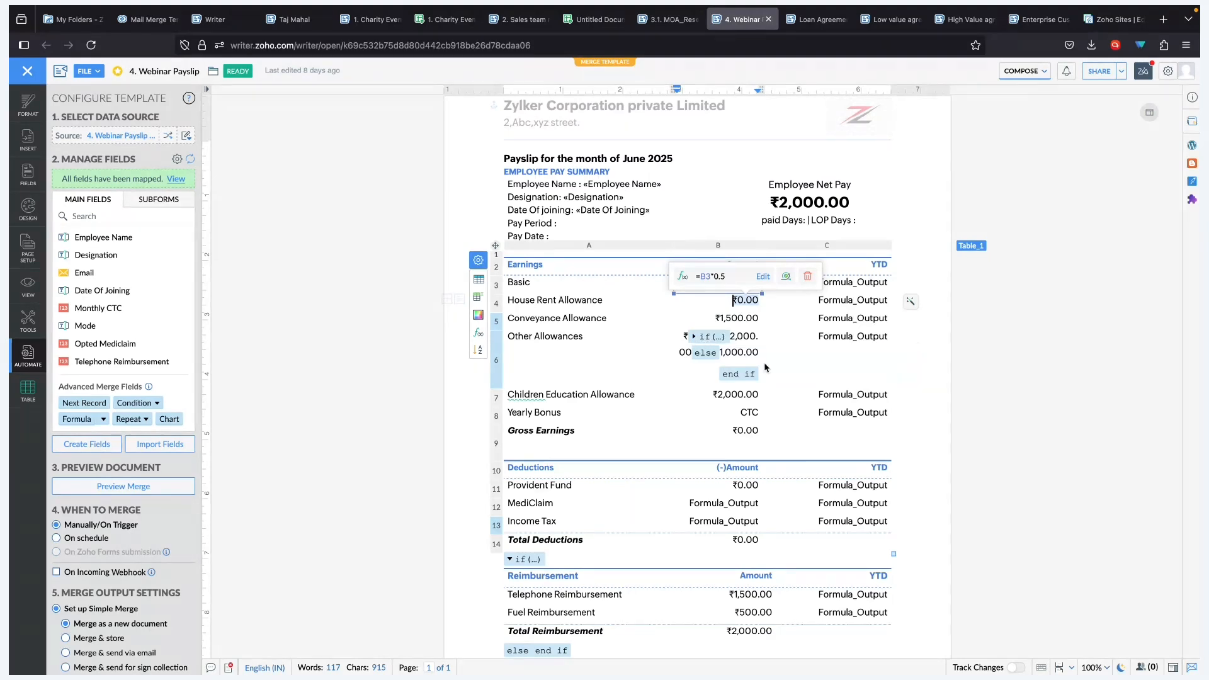
left_click(819, 301)
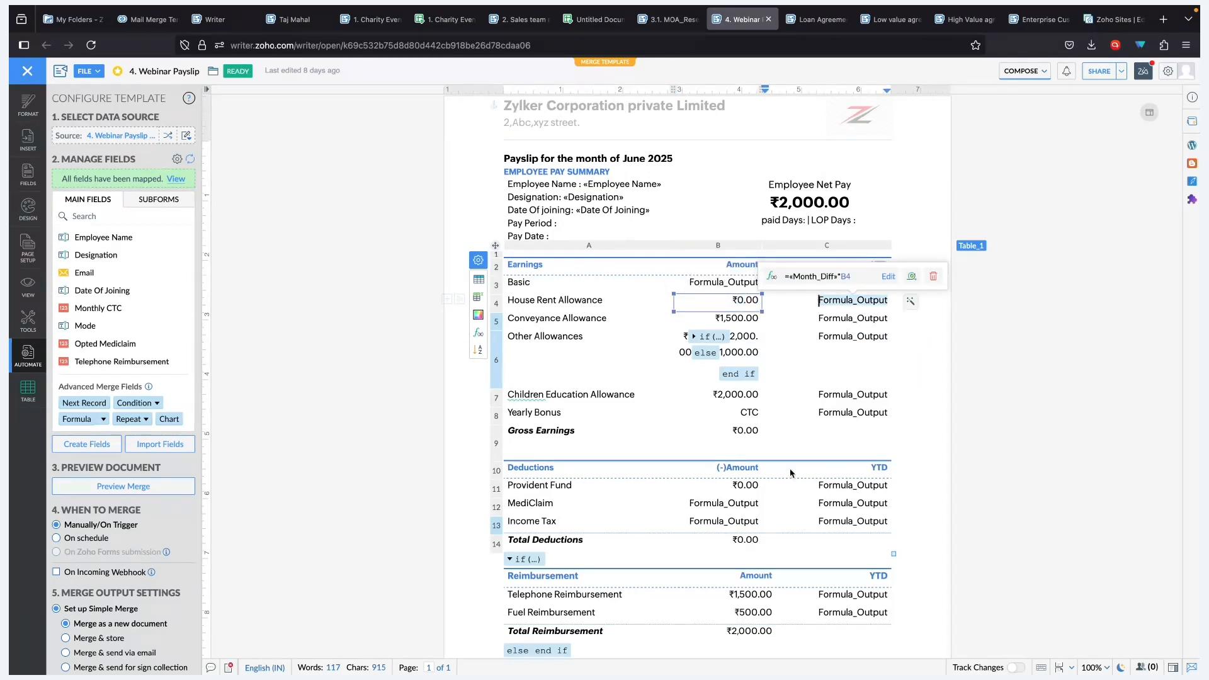
scroll(759, 443, "down", 2)
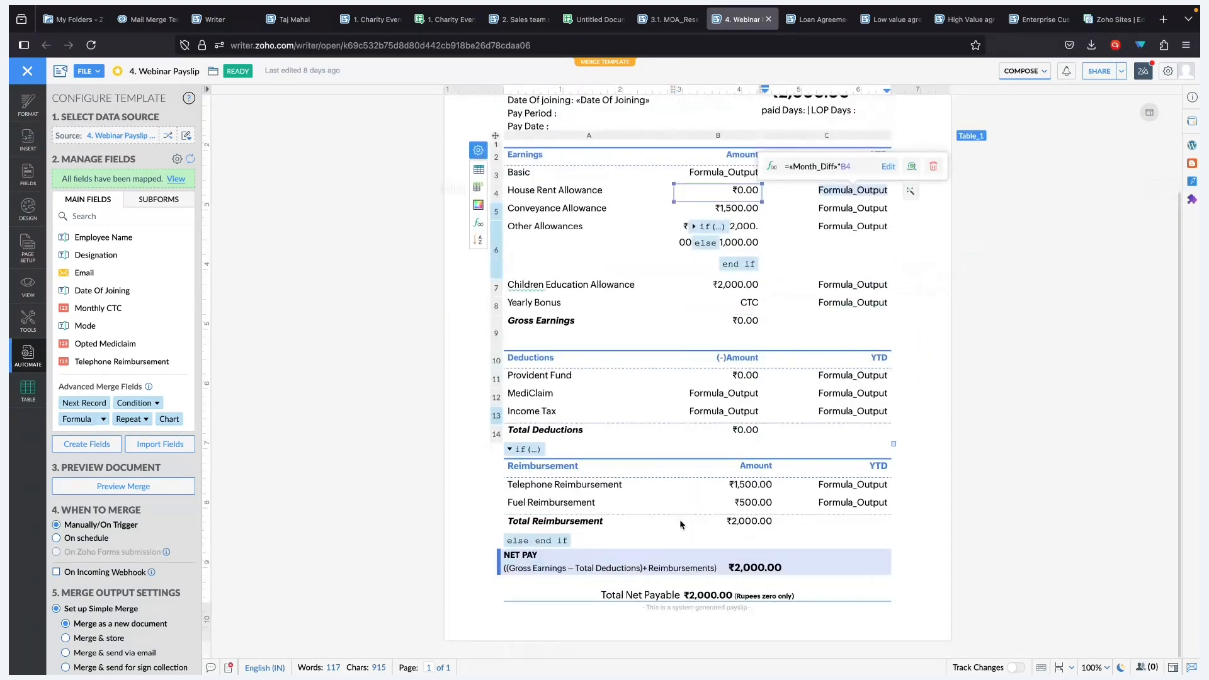
left_click(740, 566)
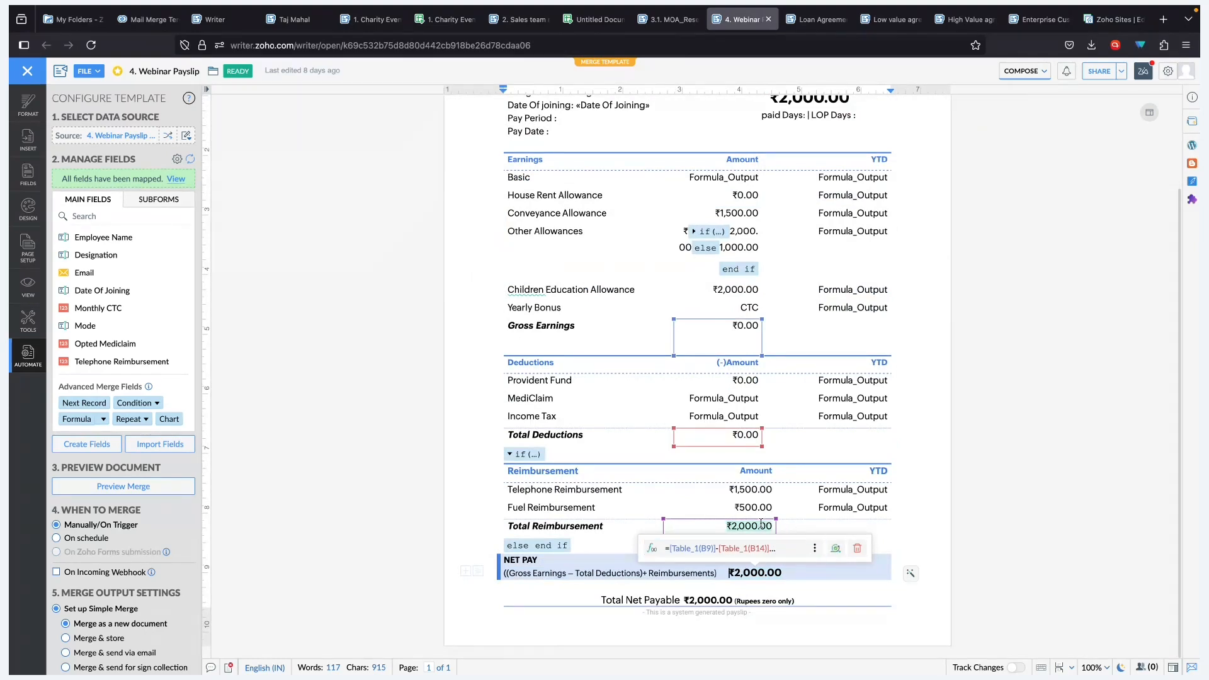
left_click(753, 600)
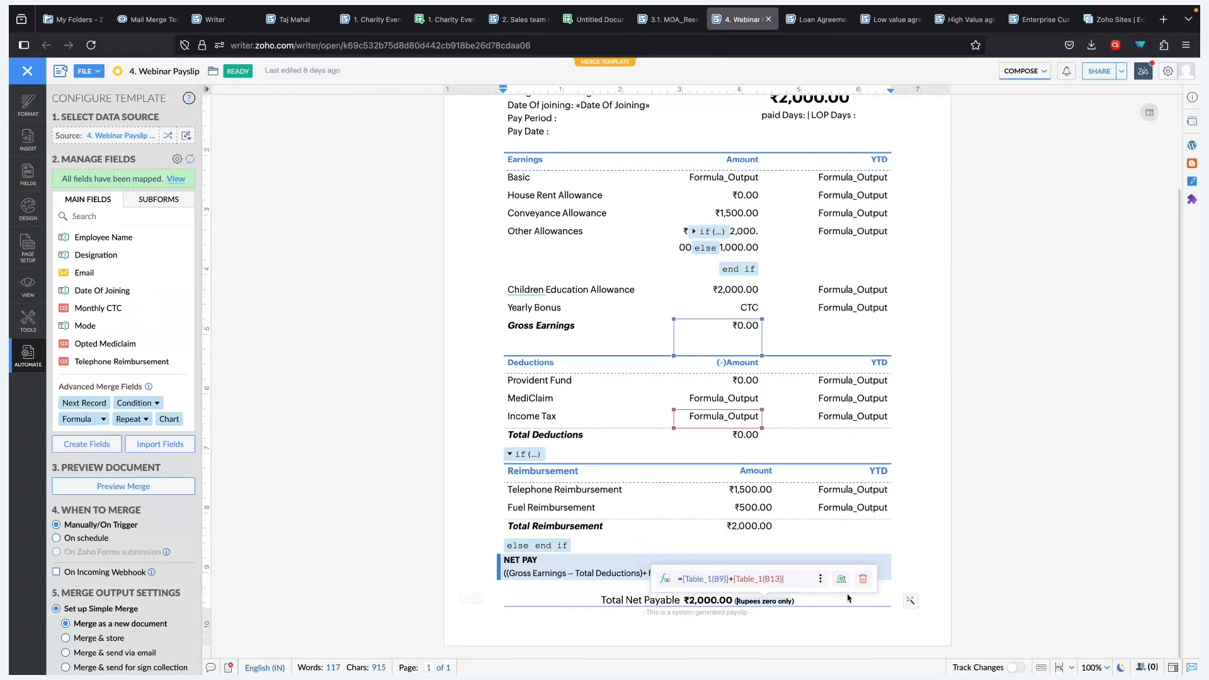
left_click(687, 601)
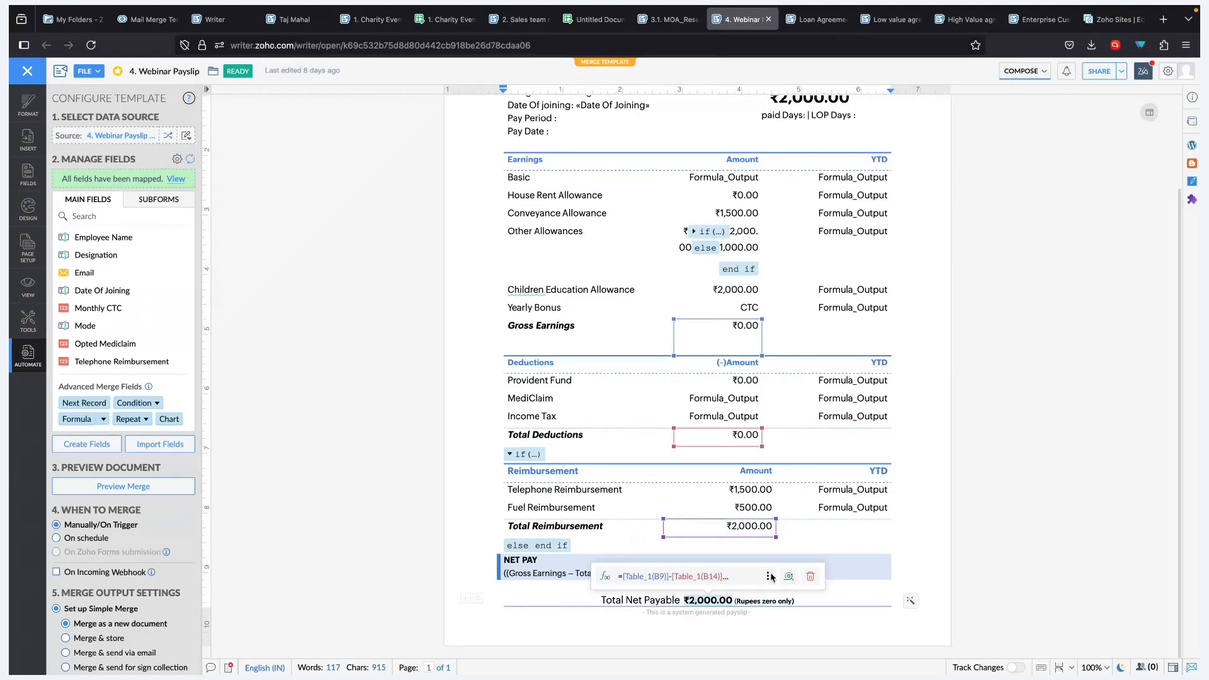
left_click(767, 576)
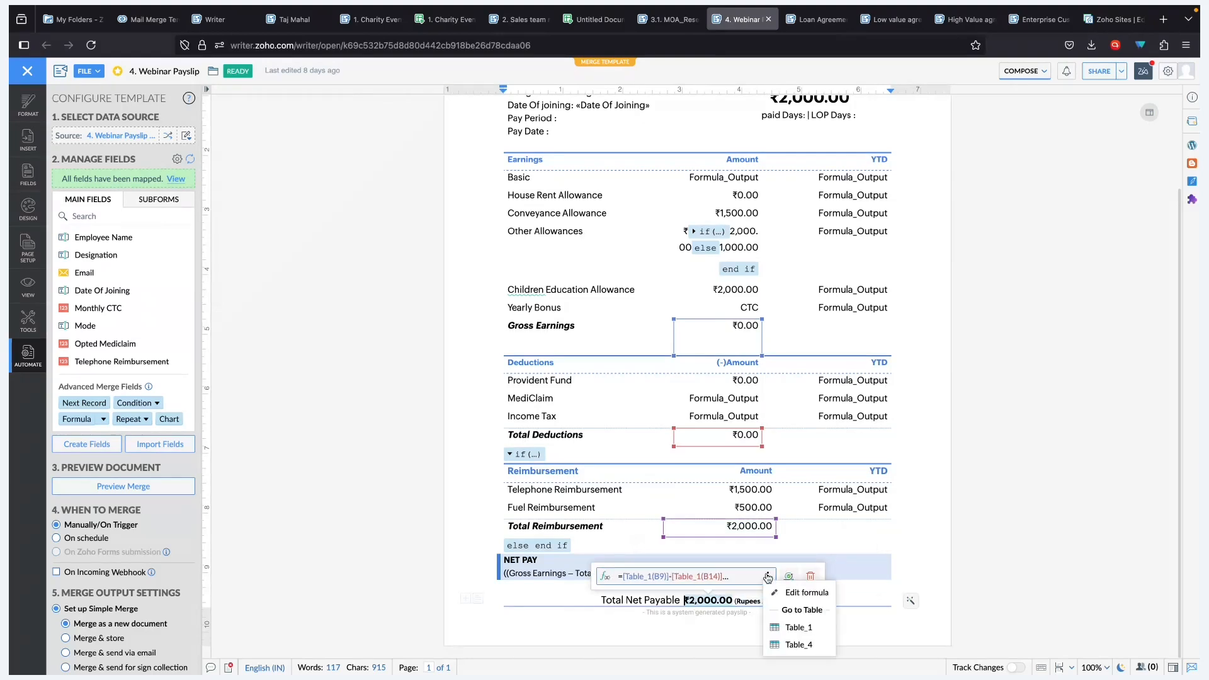
left_click(797, 595)
left_click(579, 357)
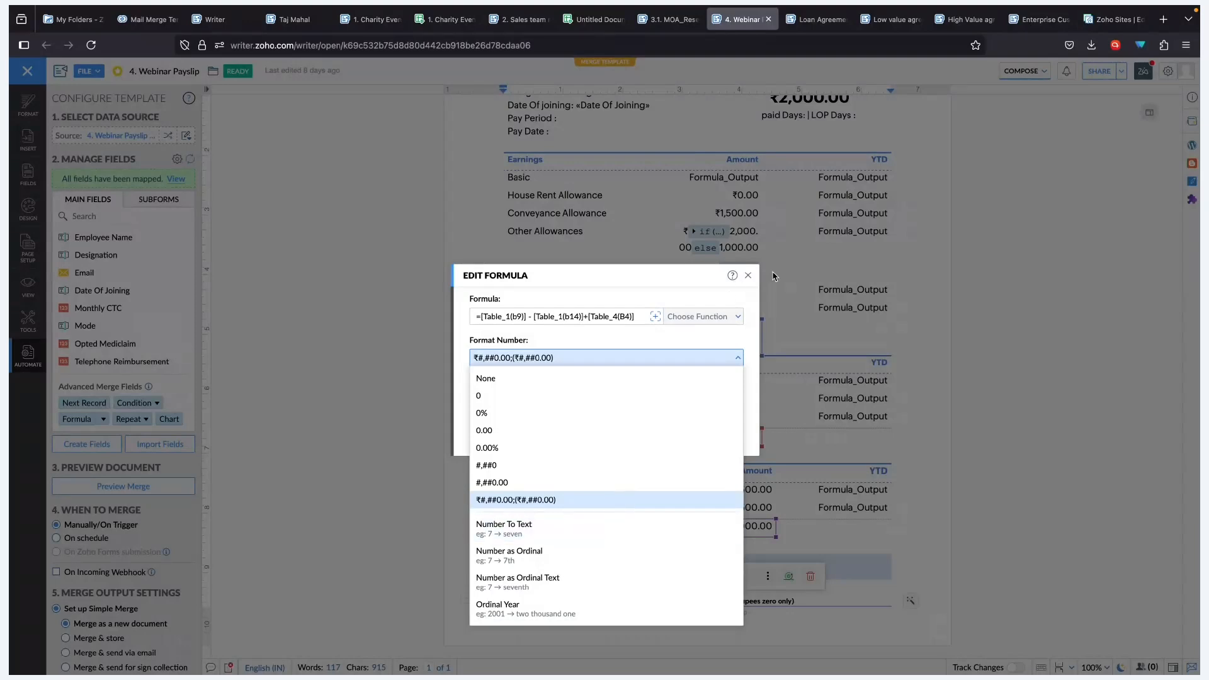
left_click(744, 284)
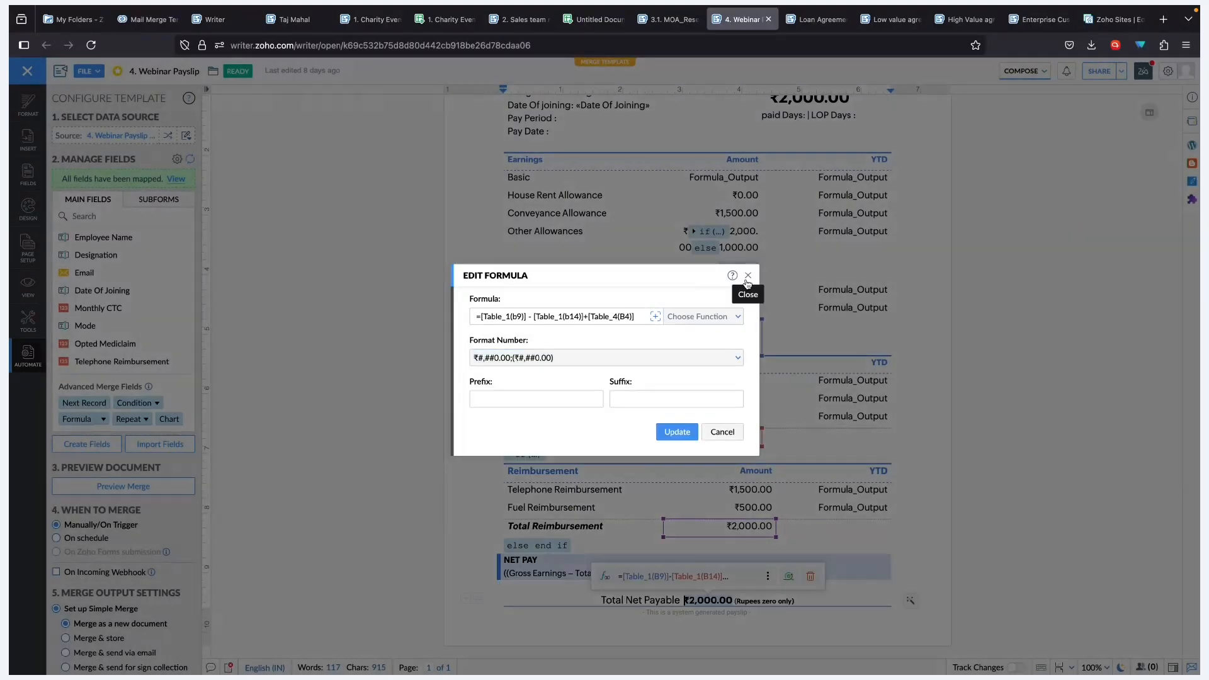
left_click(746, 279)
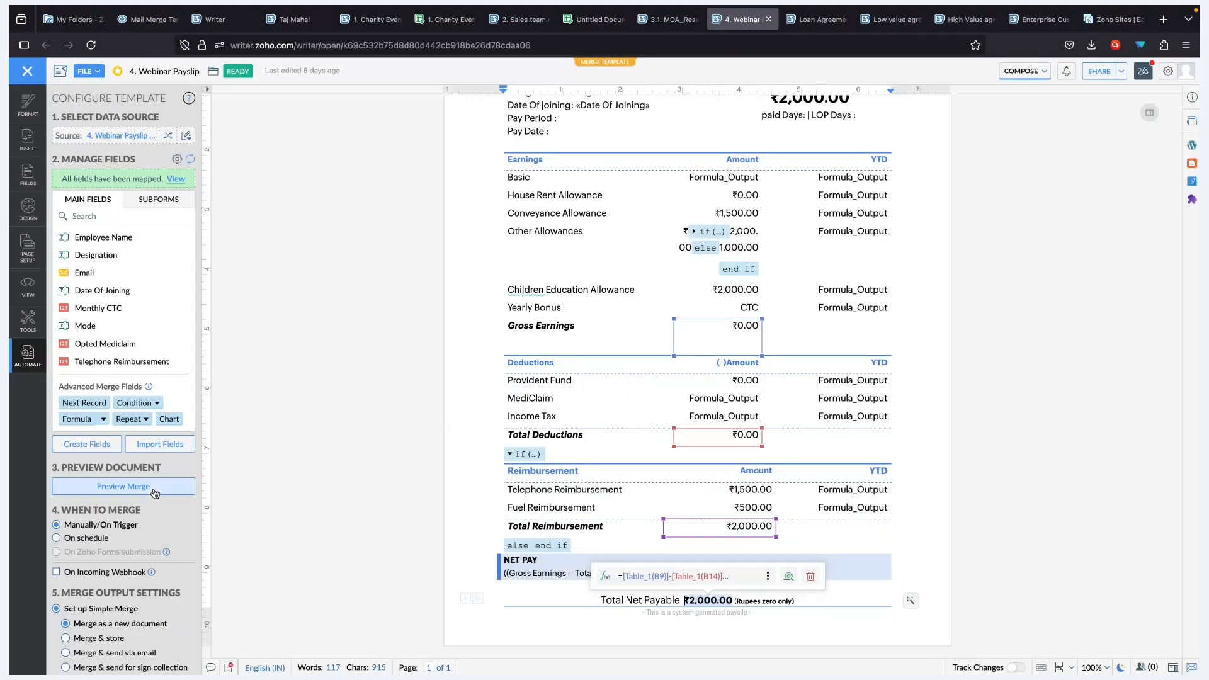
- Preview the merged payslip and inspect the formula behind the ₹38,870.00 net pay
left_click(123, 486)
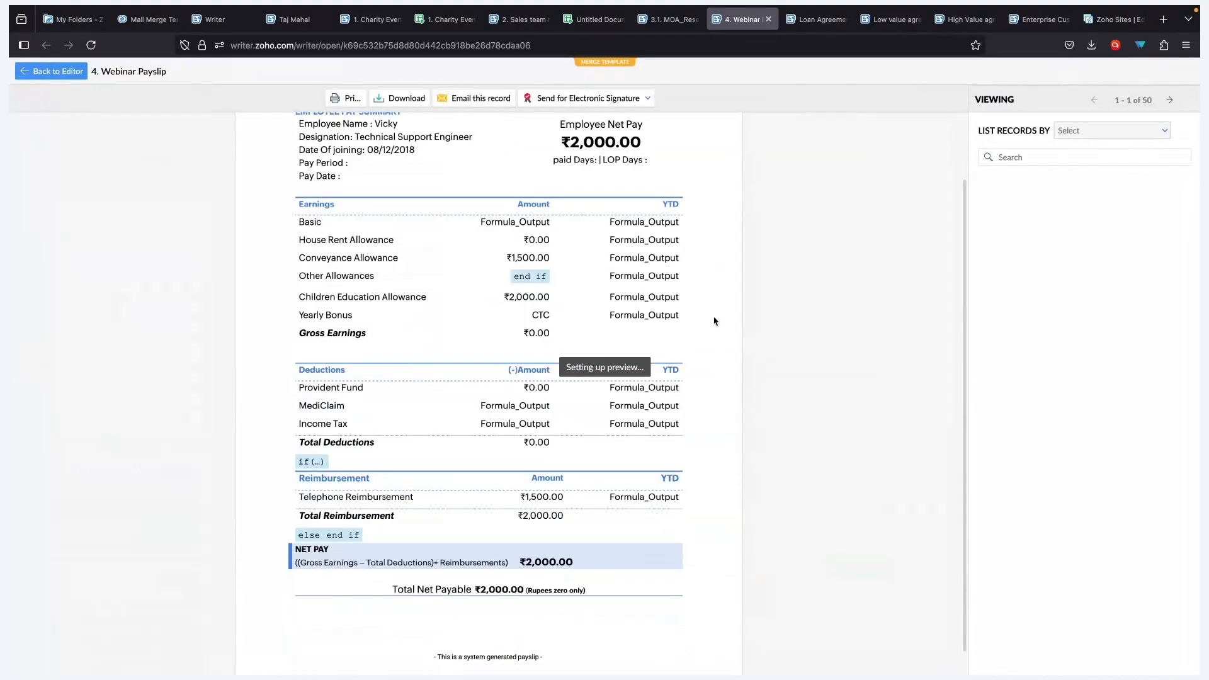
scroll(407, 278, "down", 1)
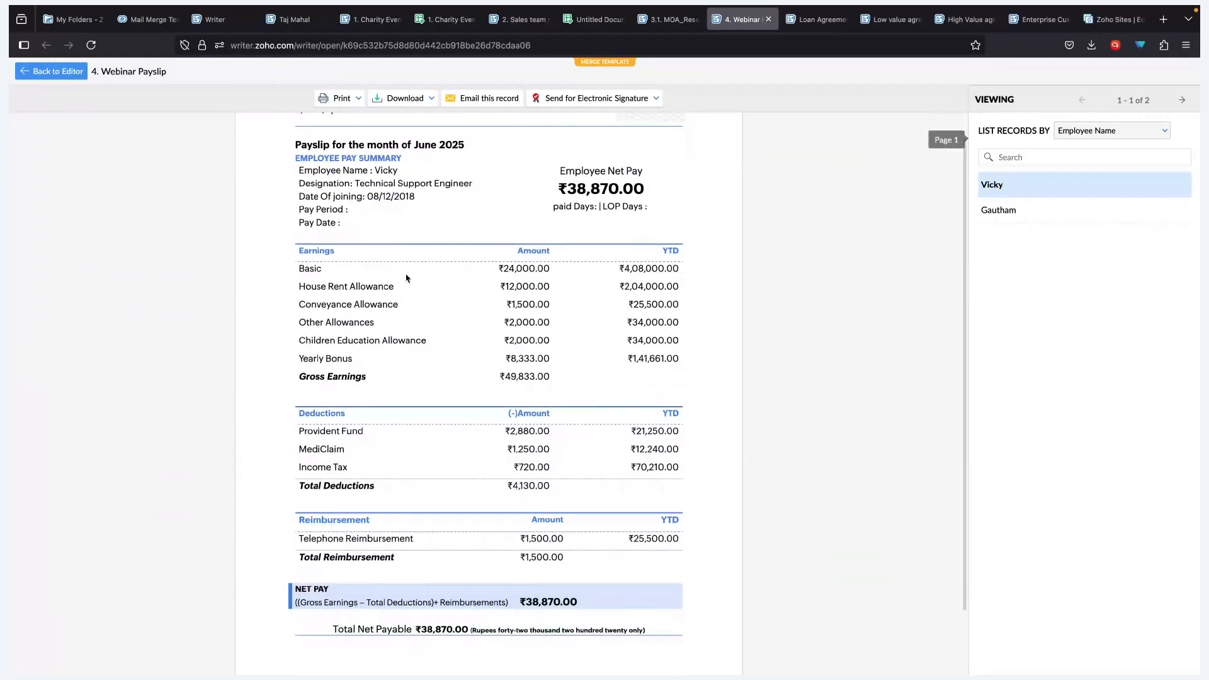
left_click(577, 198)
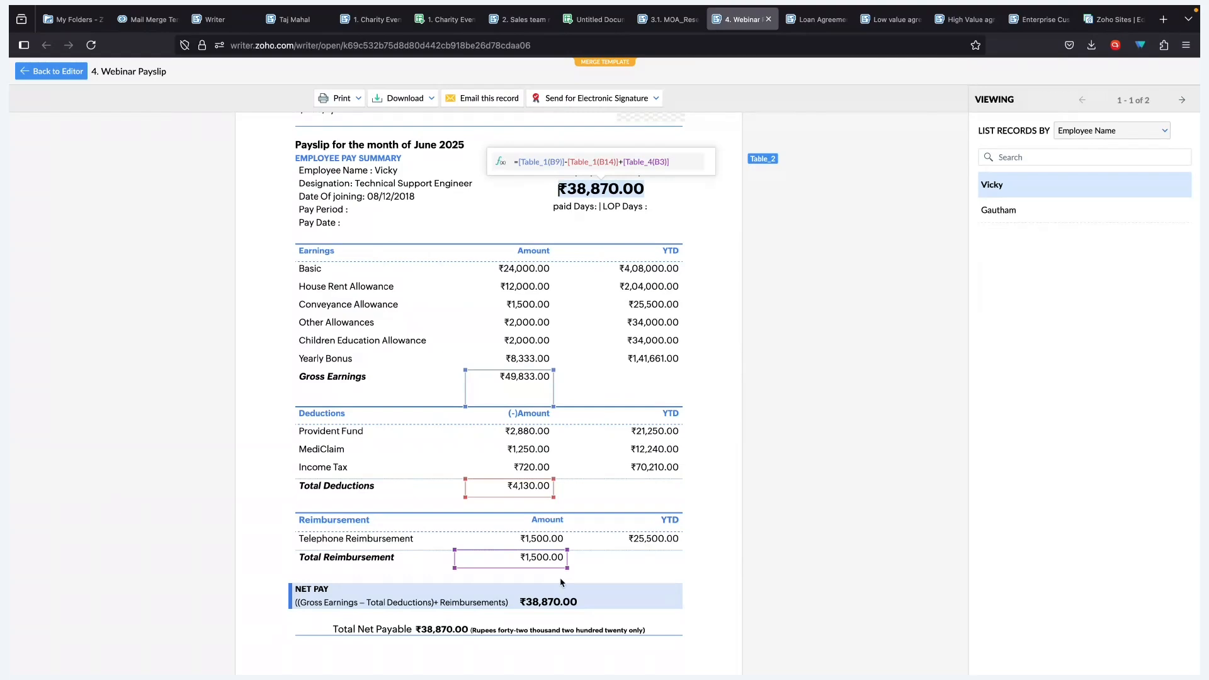
scroll(562, 583, "down", 2)
- Check the Total Net Payable formula, return to the editor and advance to the Scenario 5 slide
left_click(491, 556)
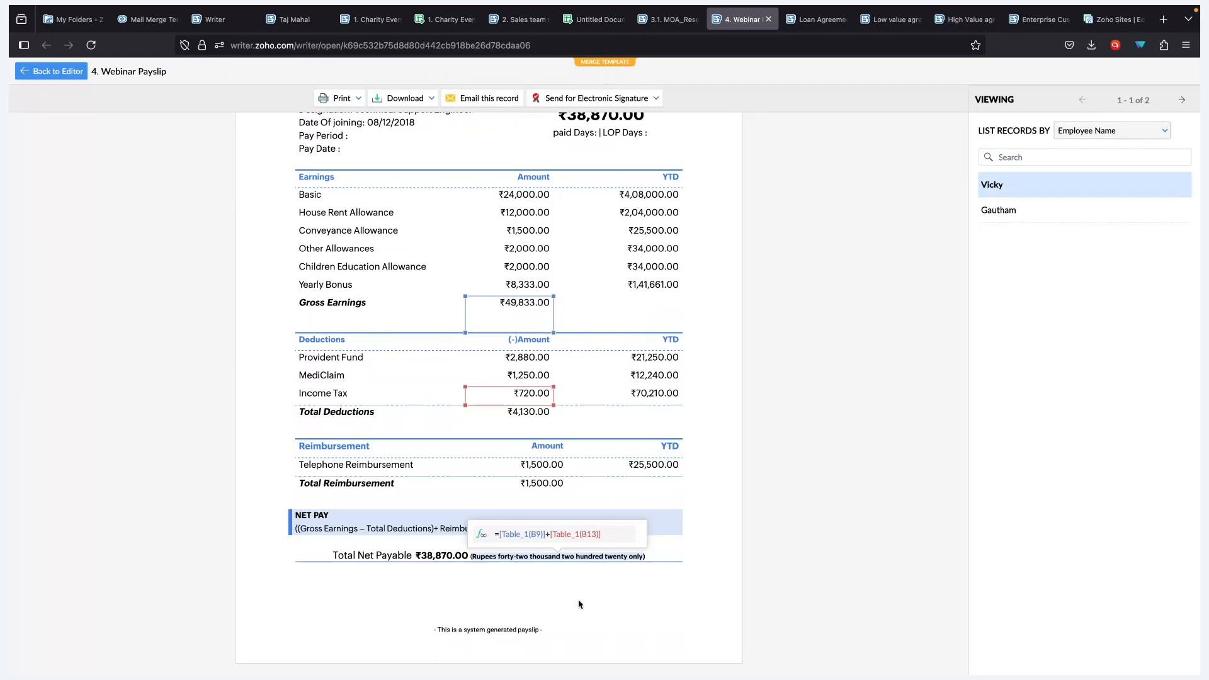
scroll(576, 617, "up", 3)
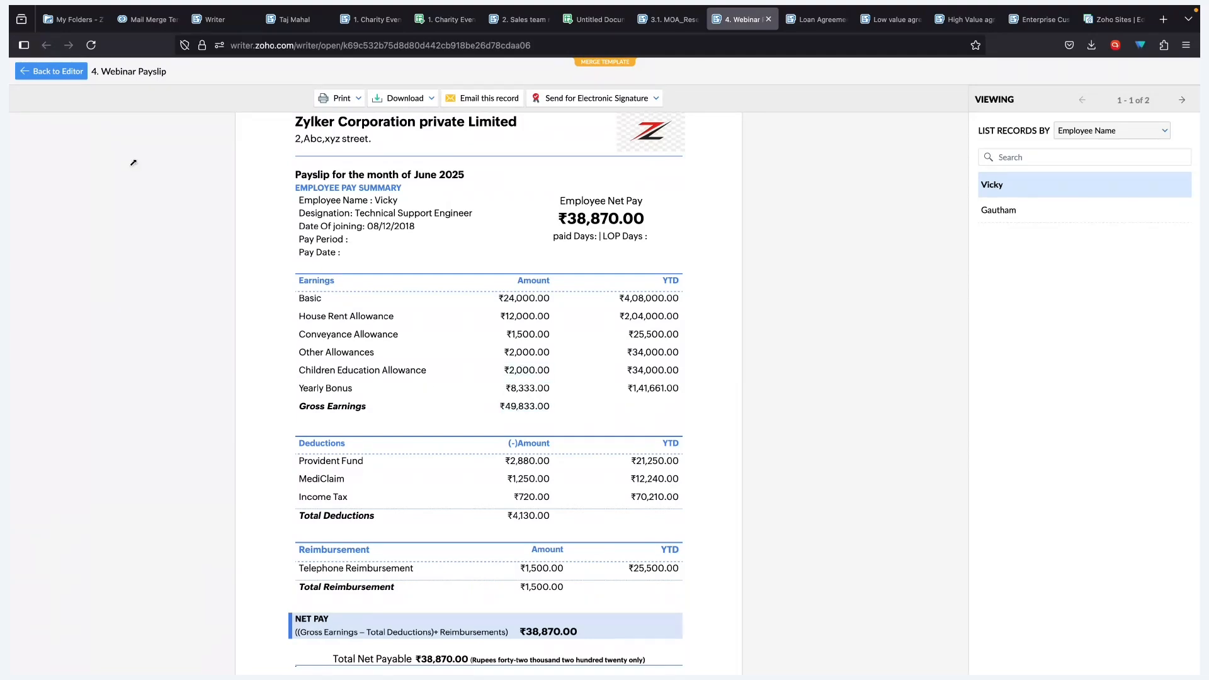
left_click(56, 72)
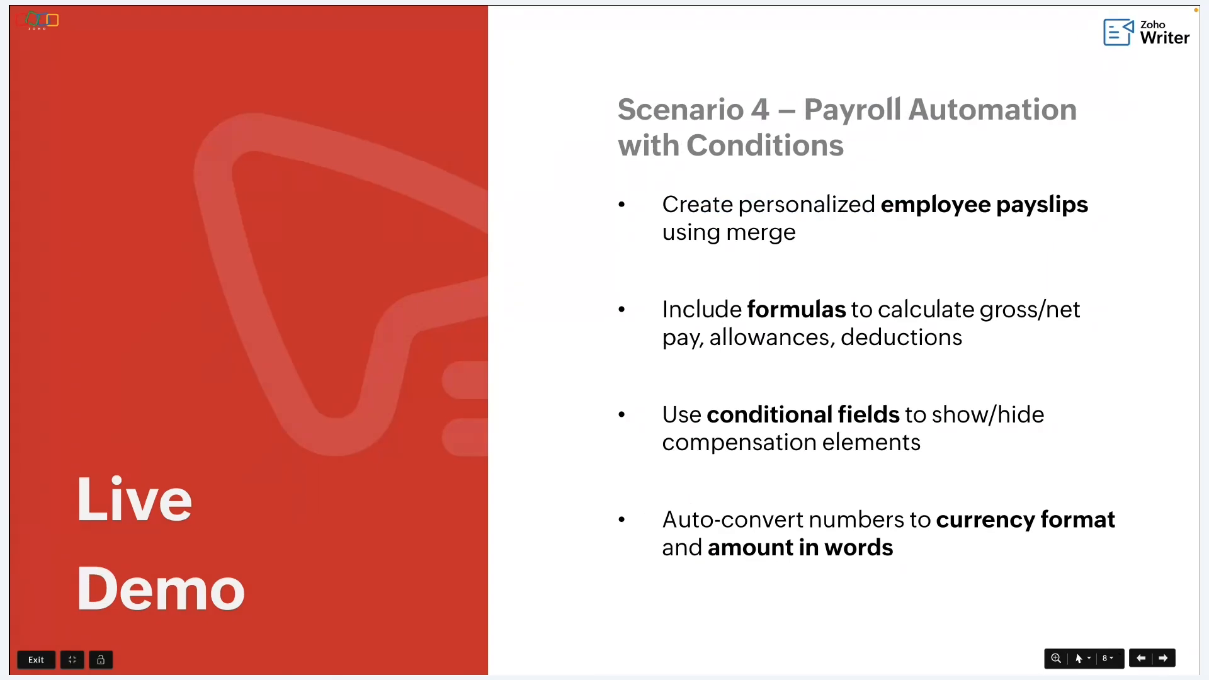
key("Right")
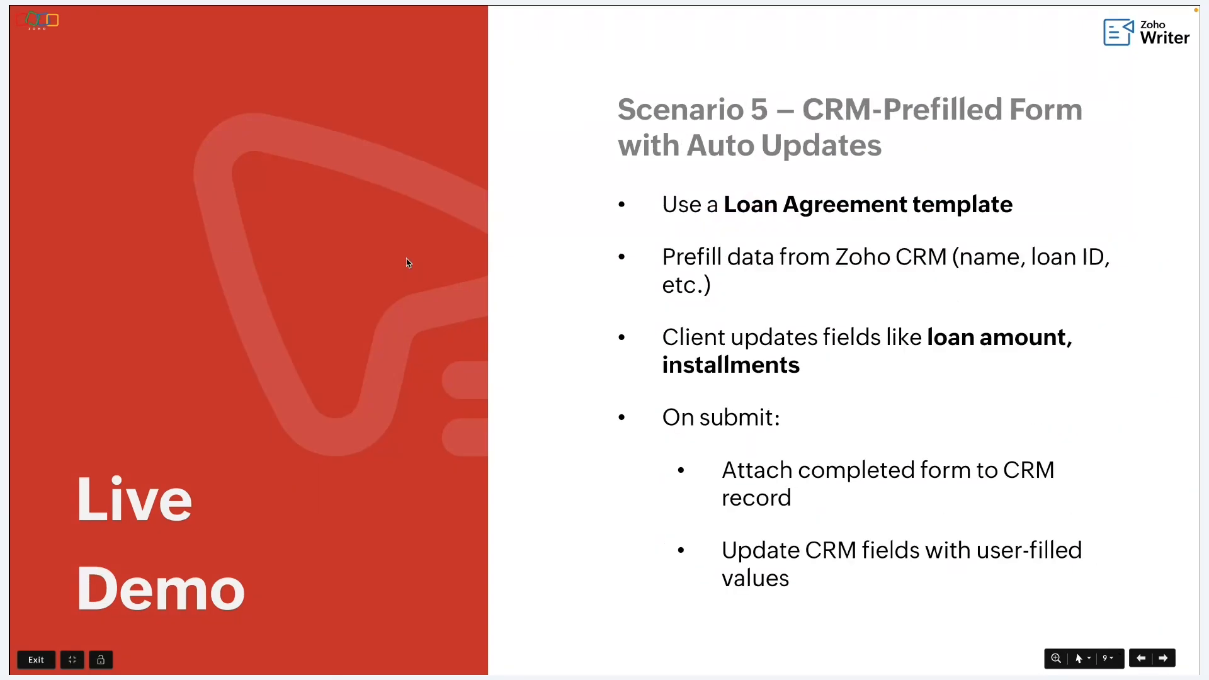
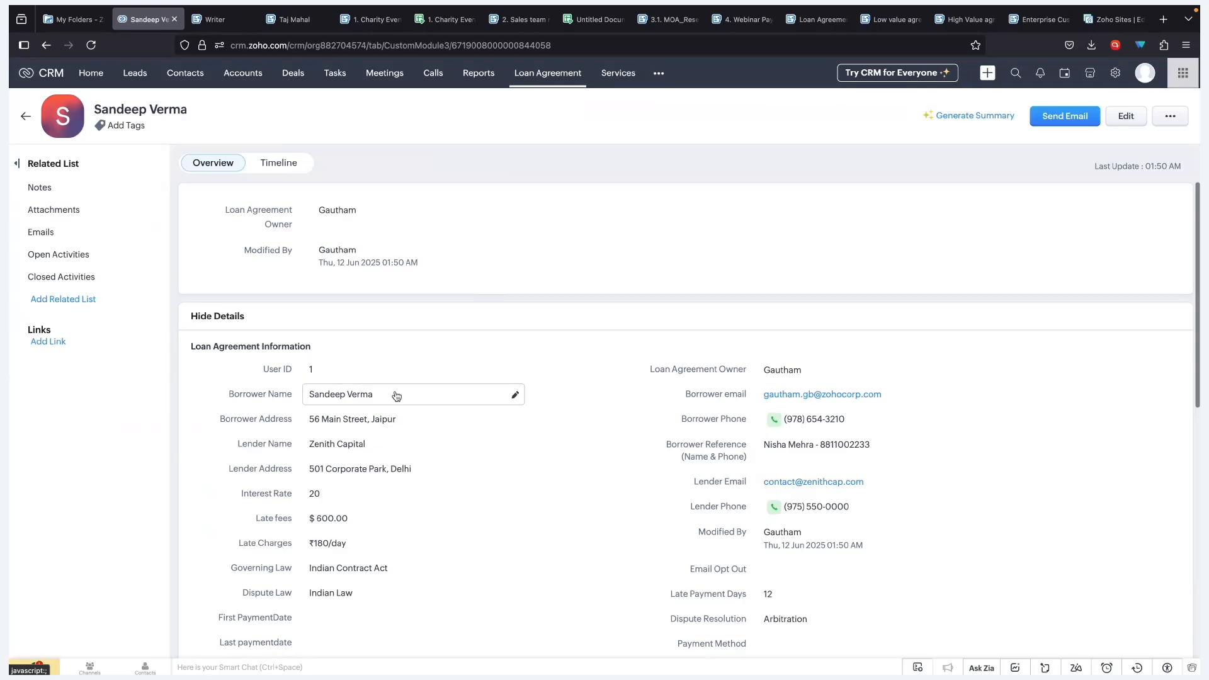
- Scroll down the borrower's Loan Agreement record to review lender and loan-term details
scroll(392, 397, "down", 2)
- Review the remaining record fields, then return to the Loan Agreement.zdoc template in Writer
scroll(447, 349, "down", 3)
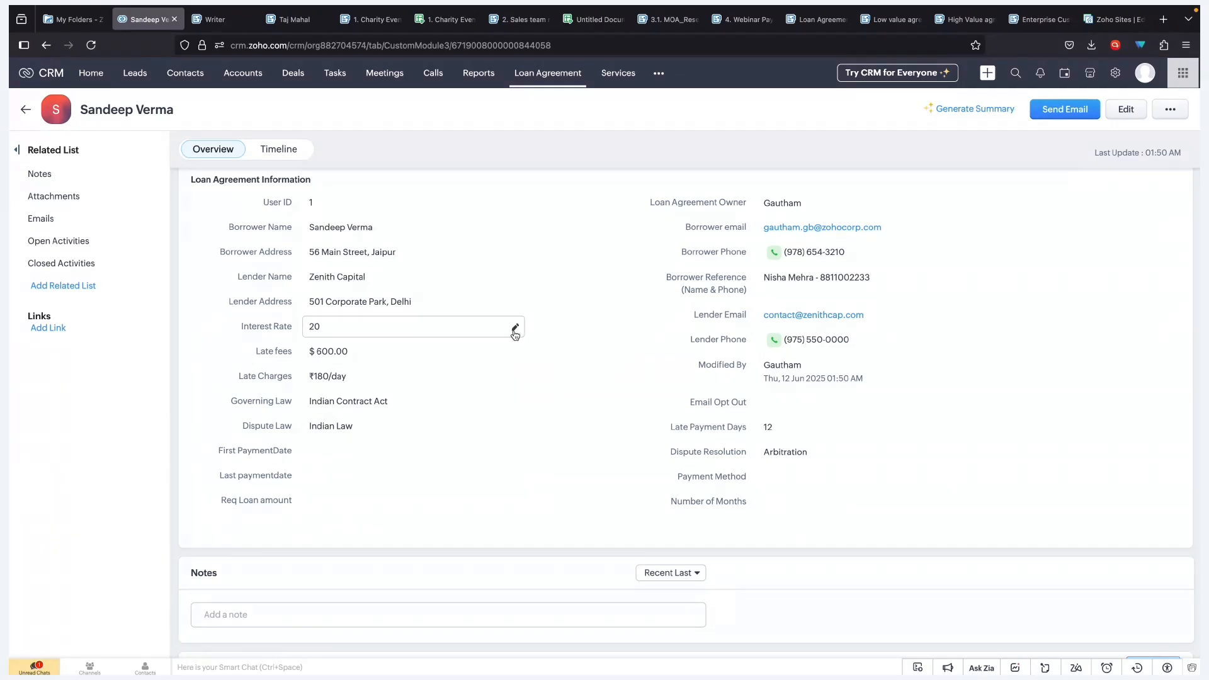
left_click(817, 19)
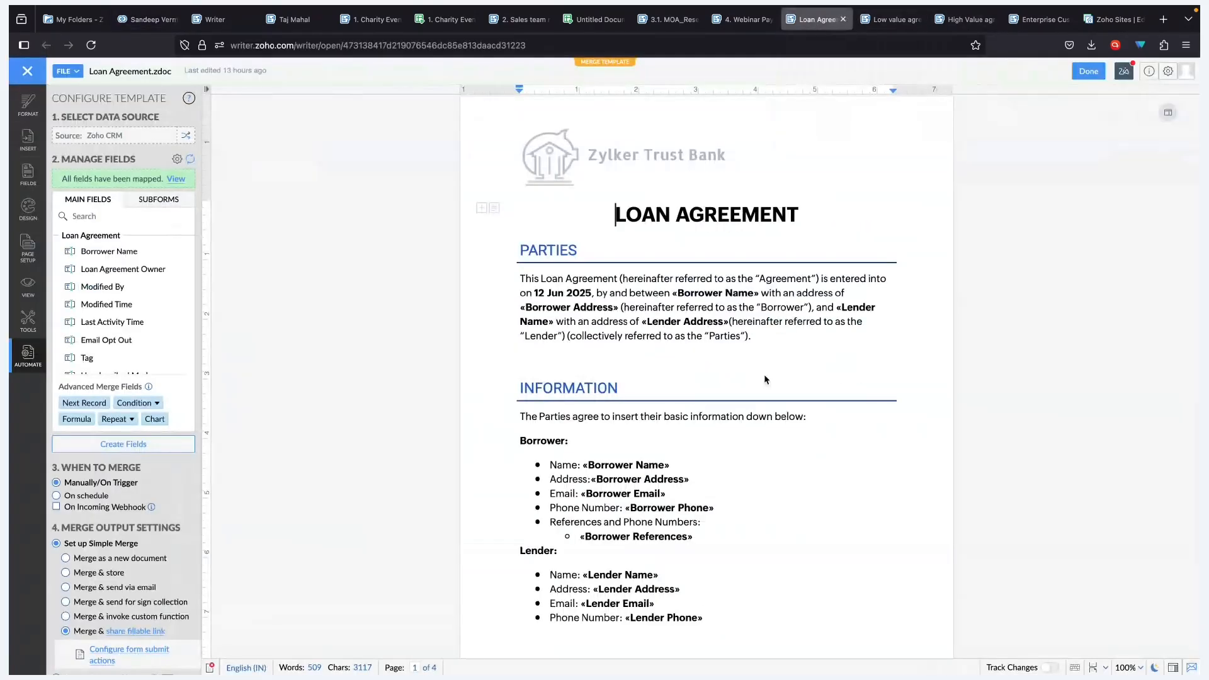
left_click(735, 296)
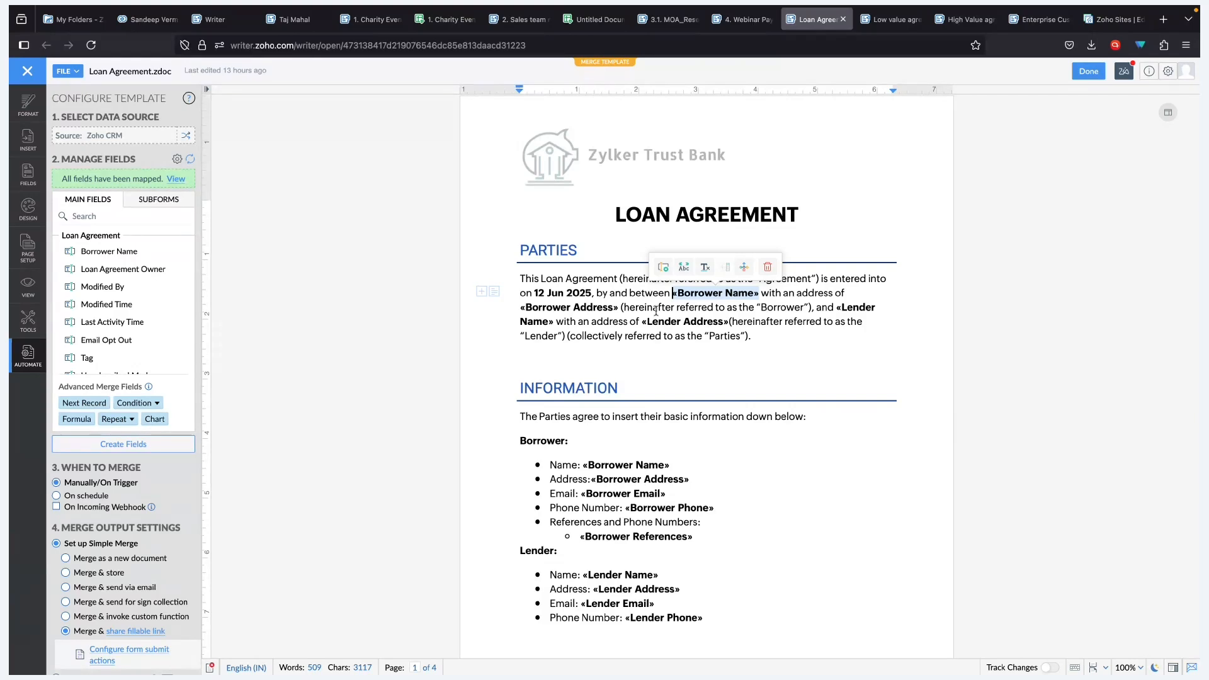
scroll(649, 293, "down", 3)
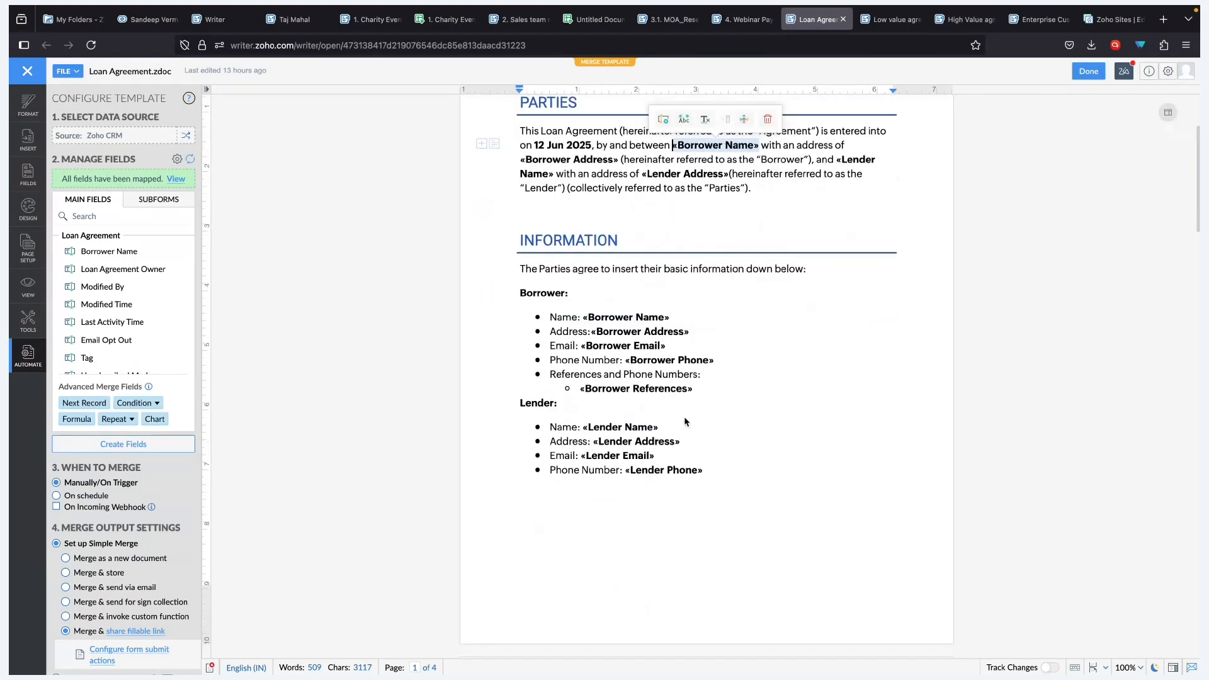
scroll(683, 417, "down", 7)
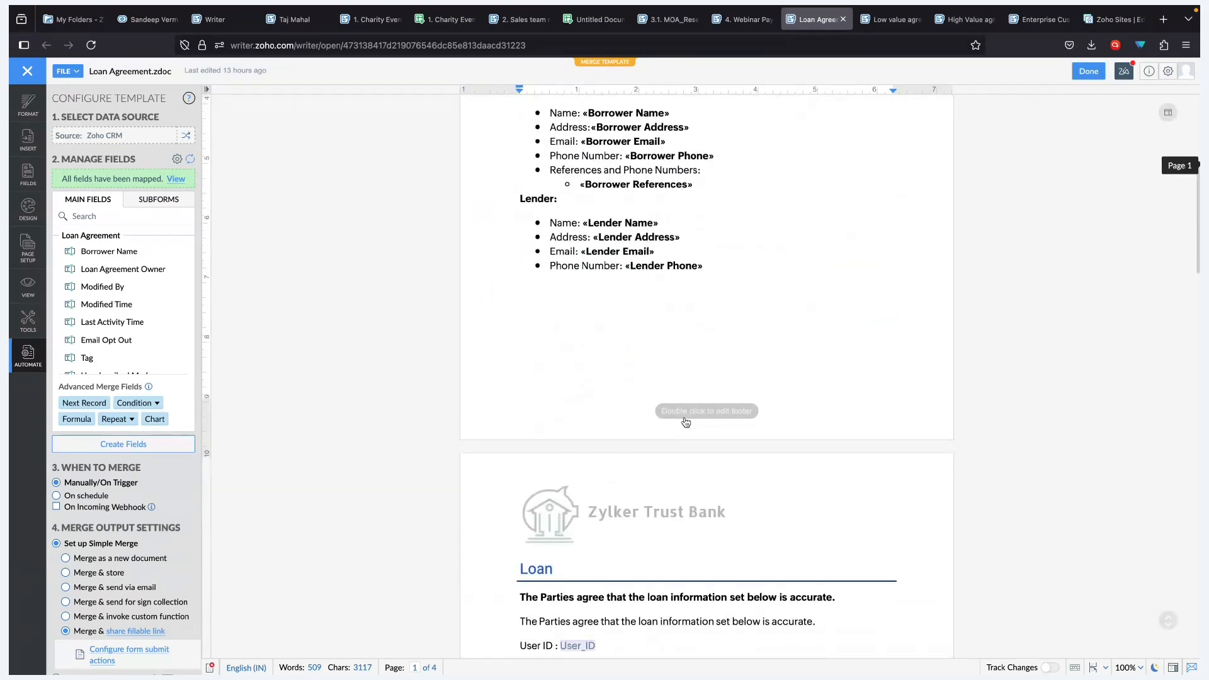
scroll(683, 416, "down", 2)
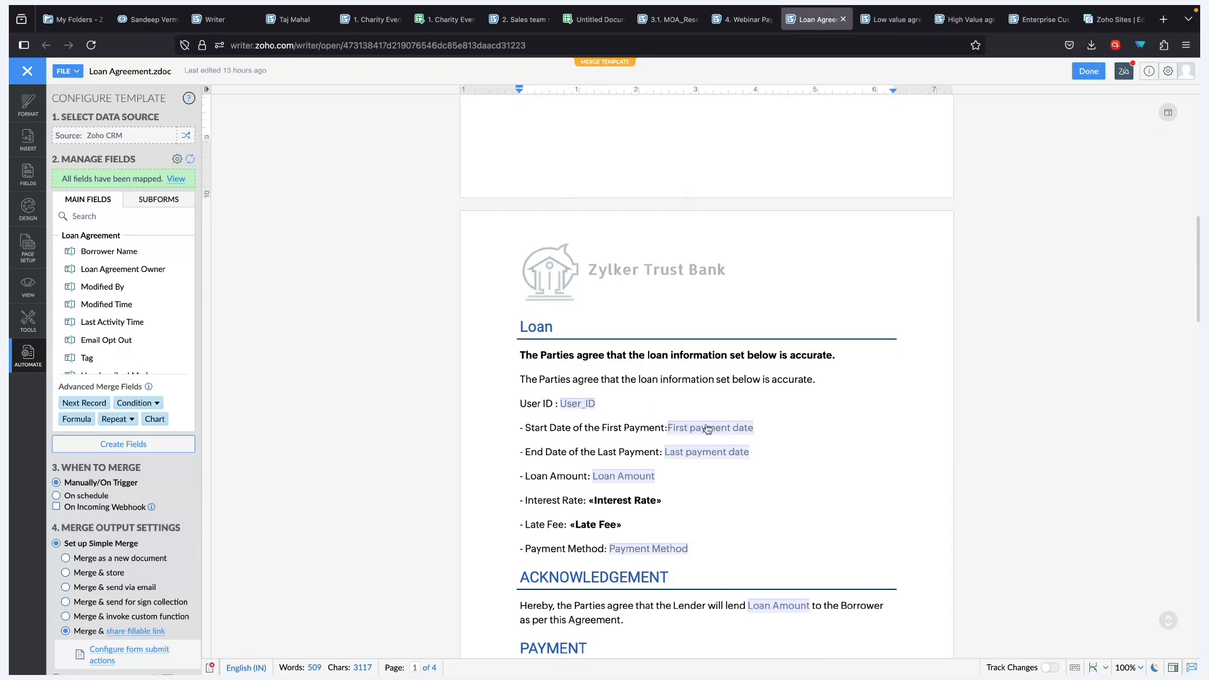
scroll(755, 565, "down", 1)
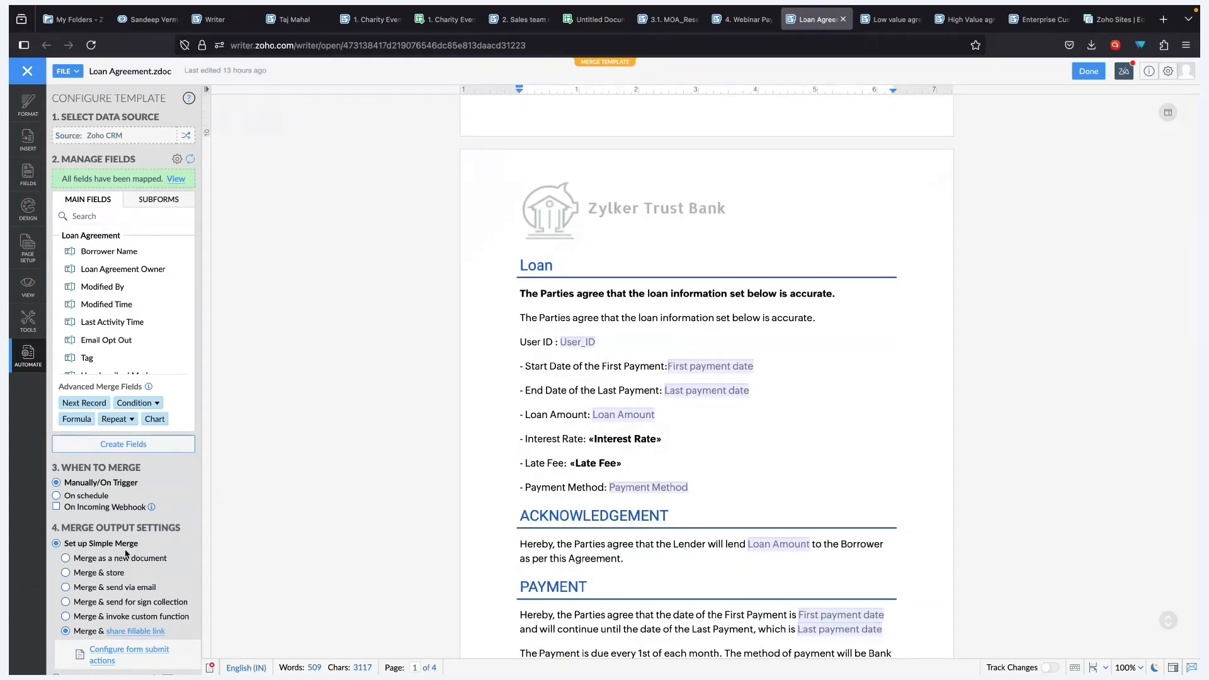
scroll(154, 547, "down", 3)
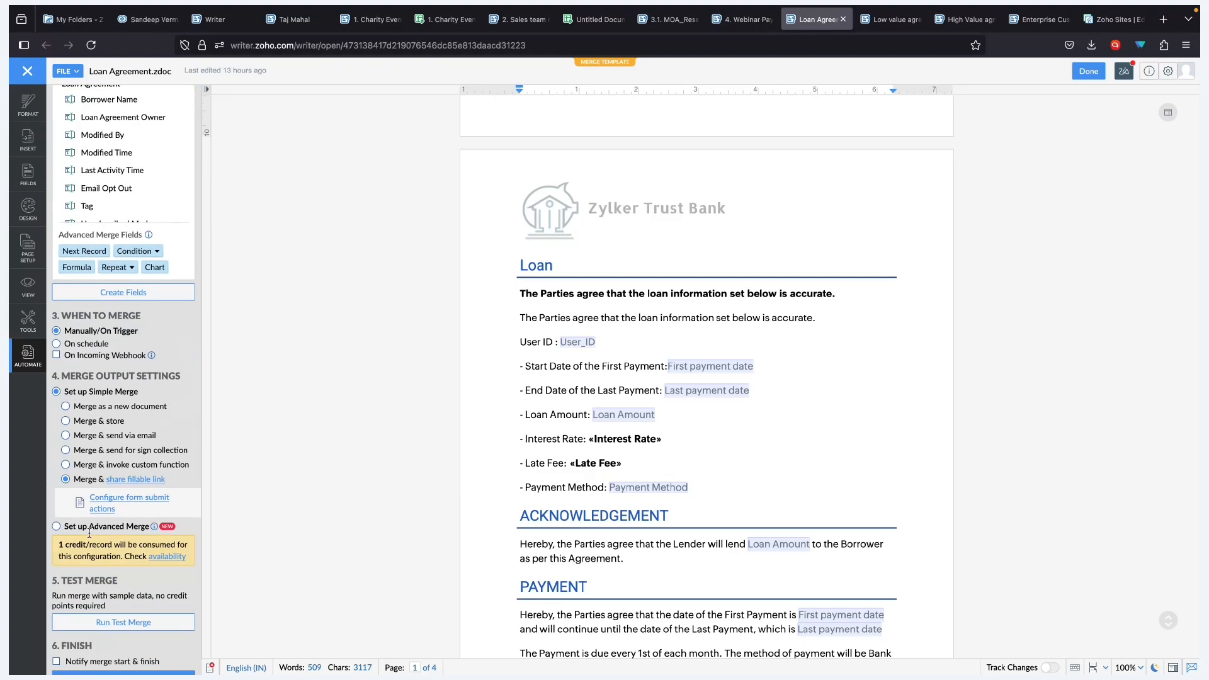
- Check the fillable-link sharing settings without changes, then bring up the form submit actions
left_click(145, 483)
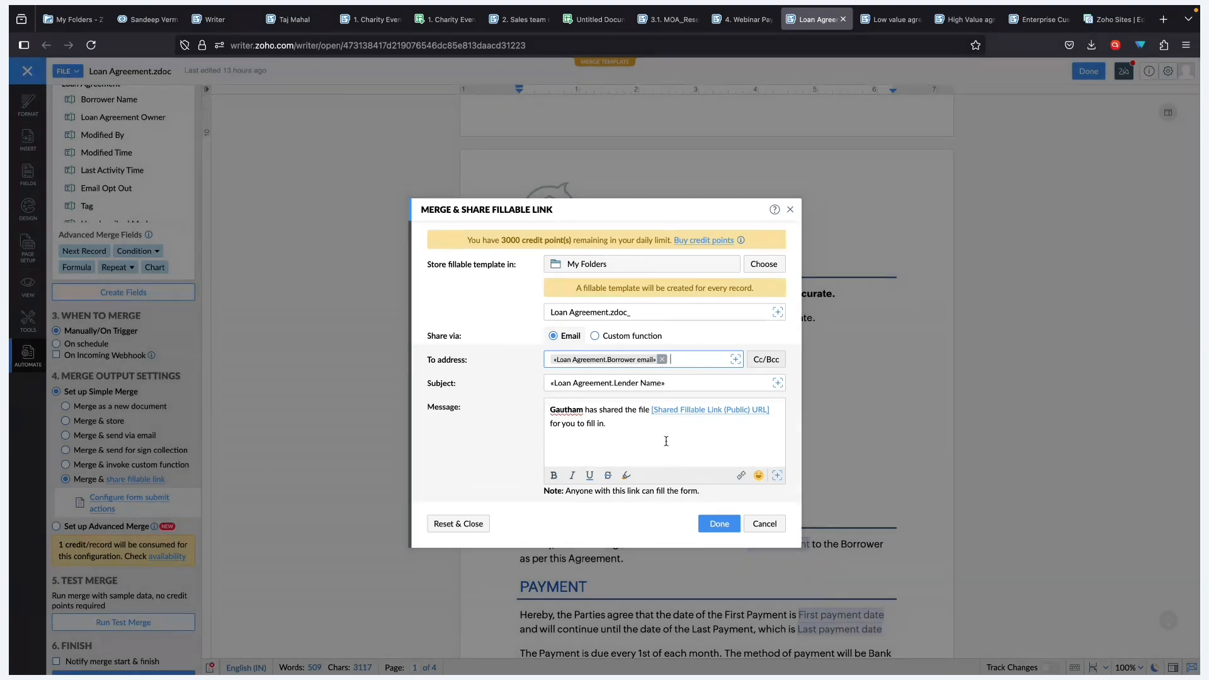
left_click(781, 530)
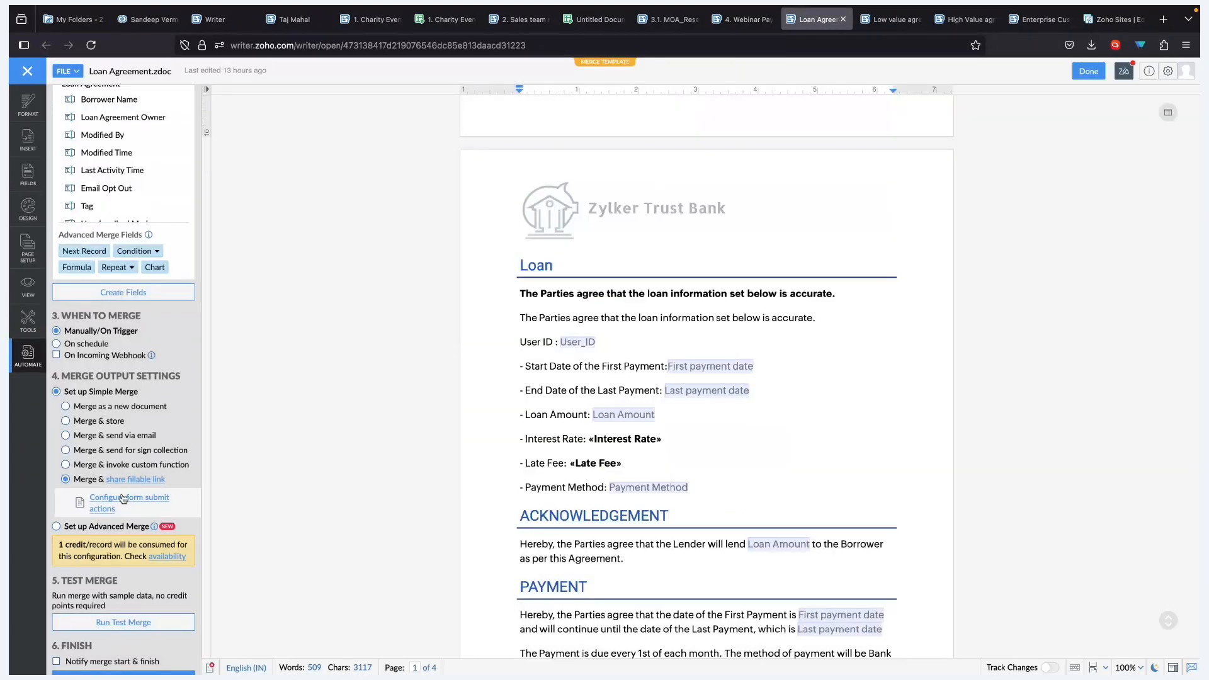
left_click(123, 499)
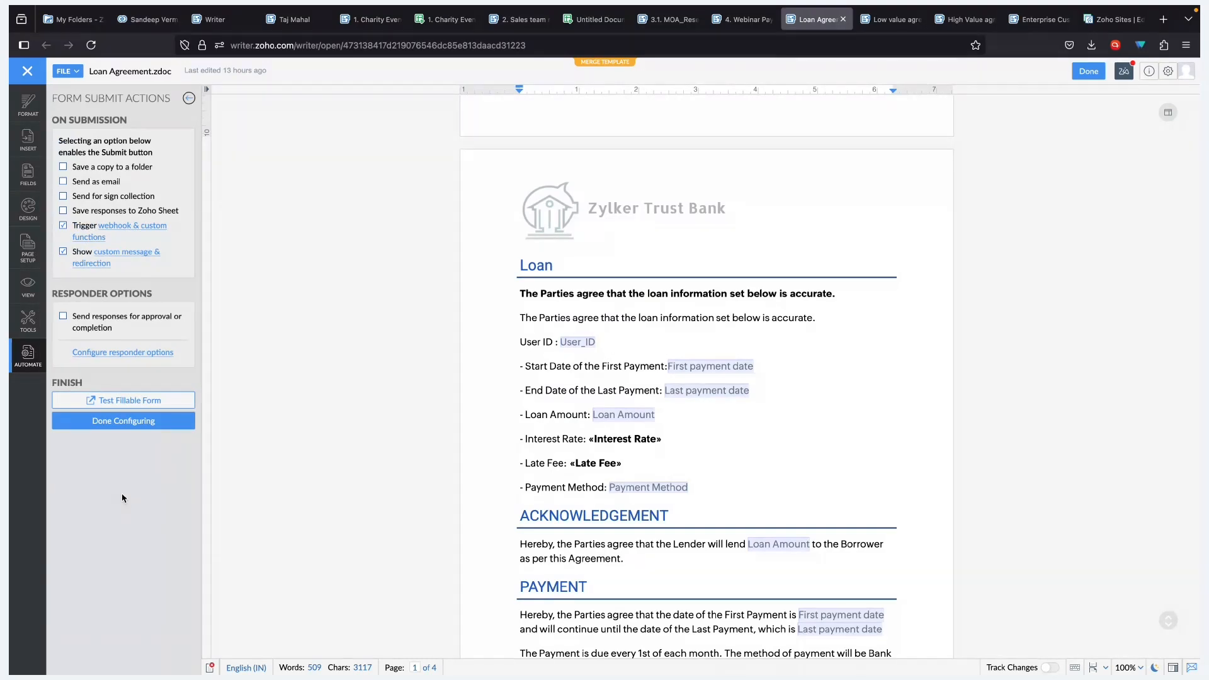
- Open the Update_Zoho_CRM_Records Deluge code from the webhook and custom function settings
left_click(127, 234)
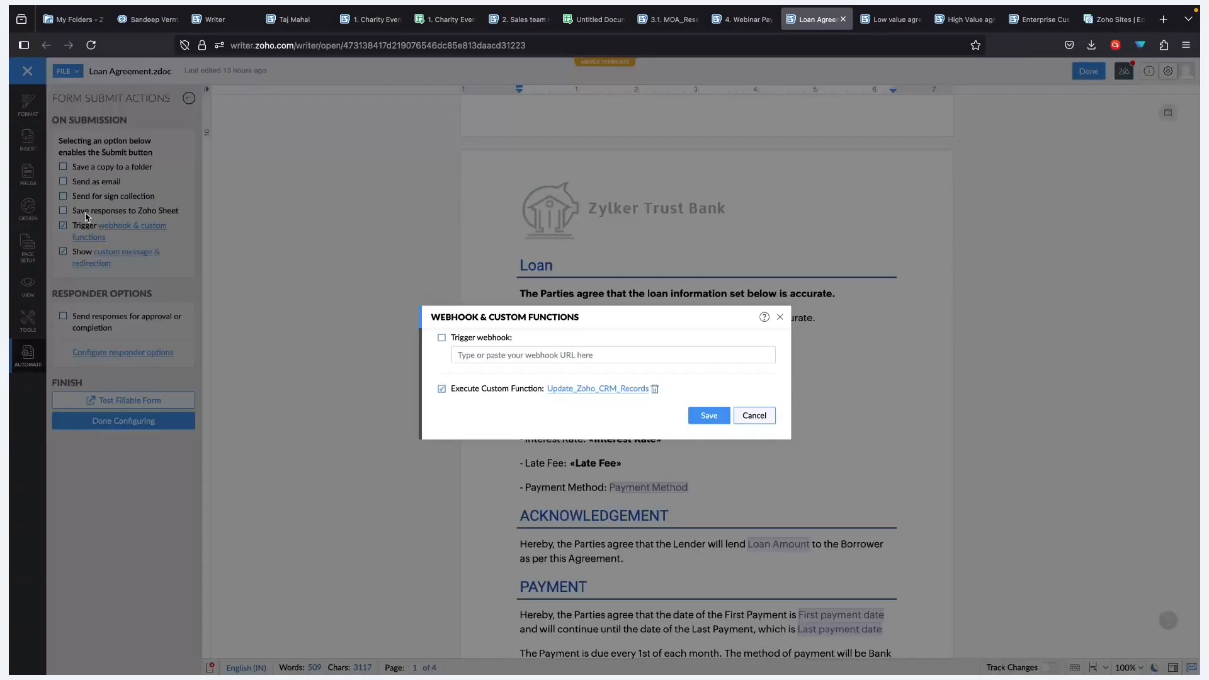
left_click(553, 388)
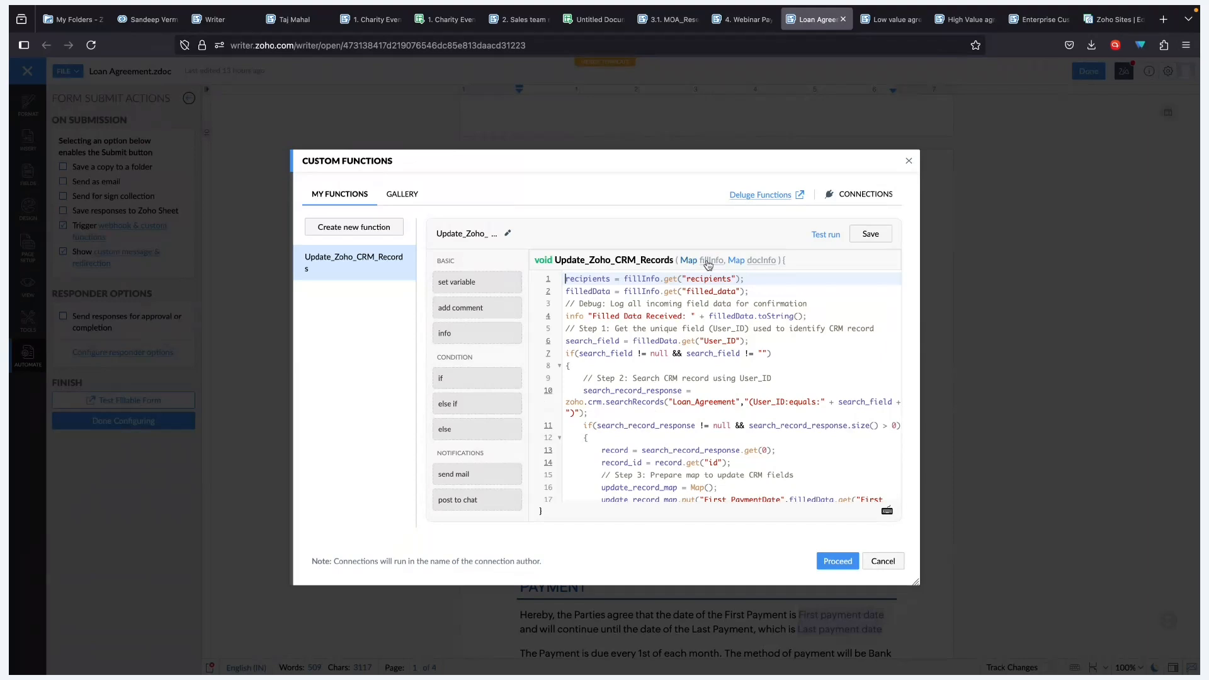
left_click(716, 341)
- Highlight the User_ID, Req_Loan_amount and Payment_Method field names in the function code
left_click(709, 402)
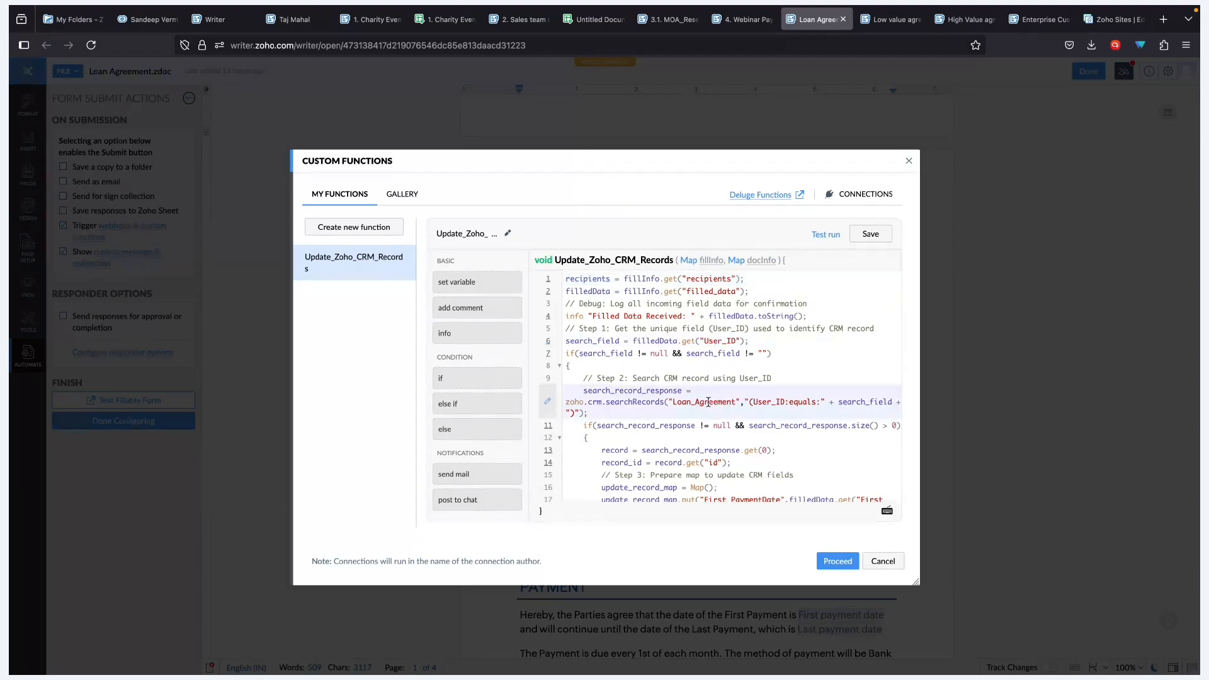
double_click(768, 401)
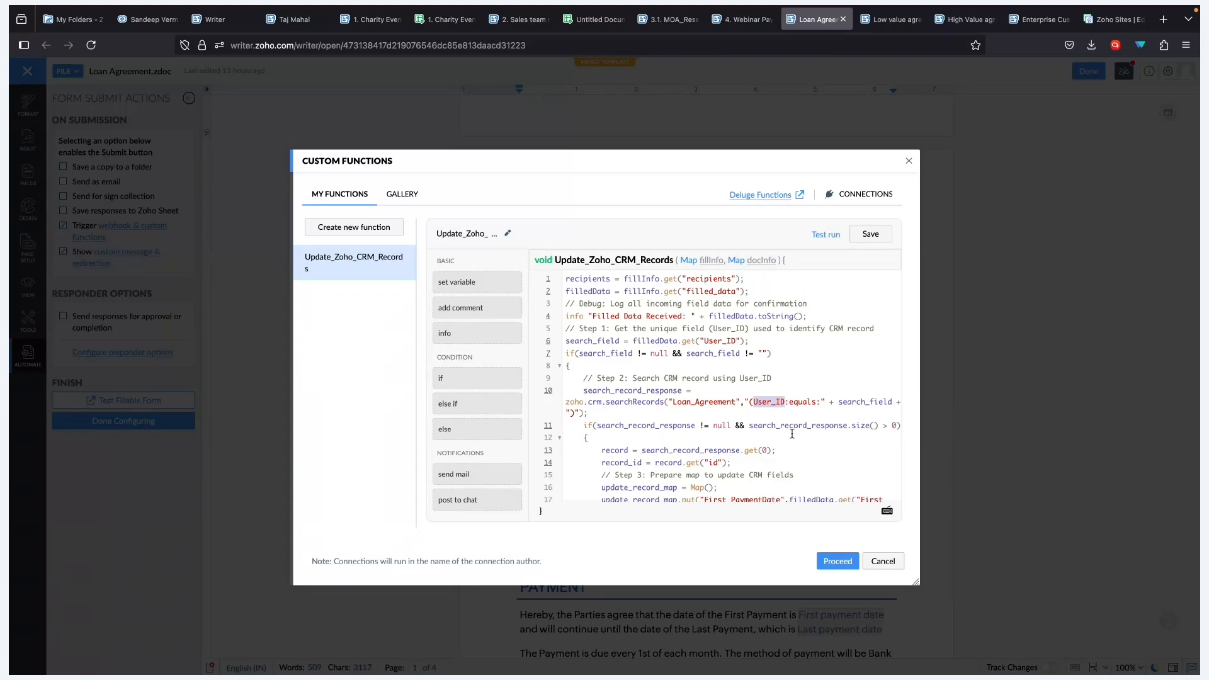
scroll(792, 434, "down", 3)
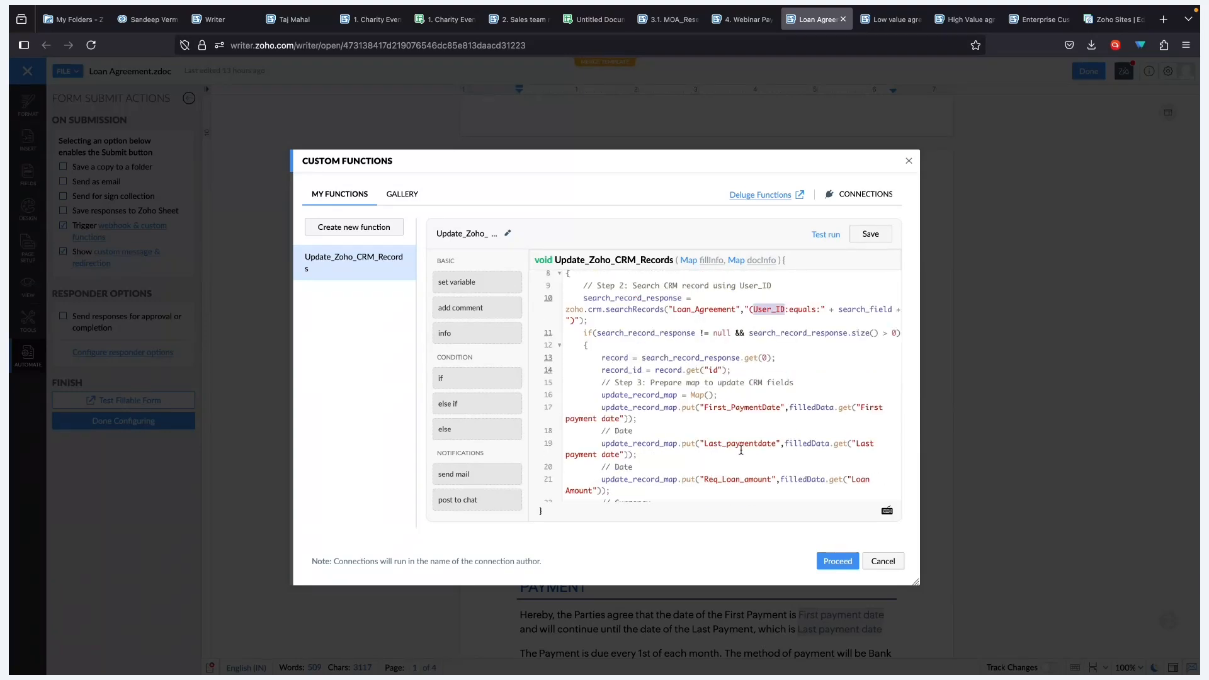
double_click(737, 443)
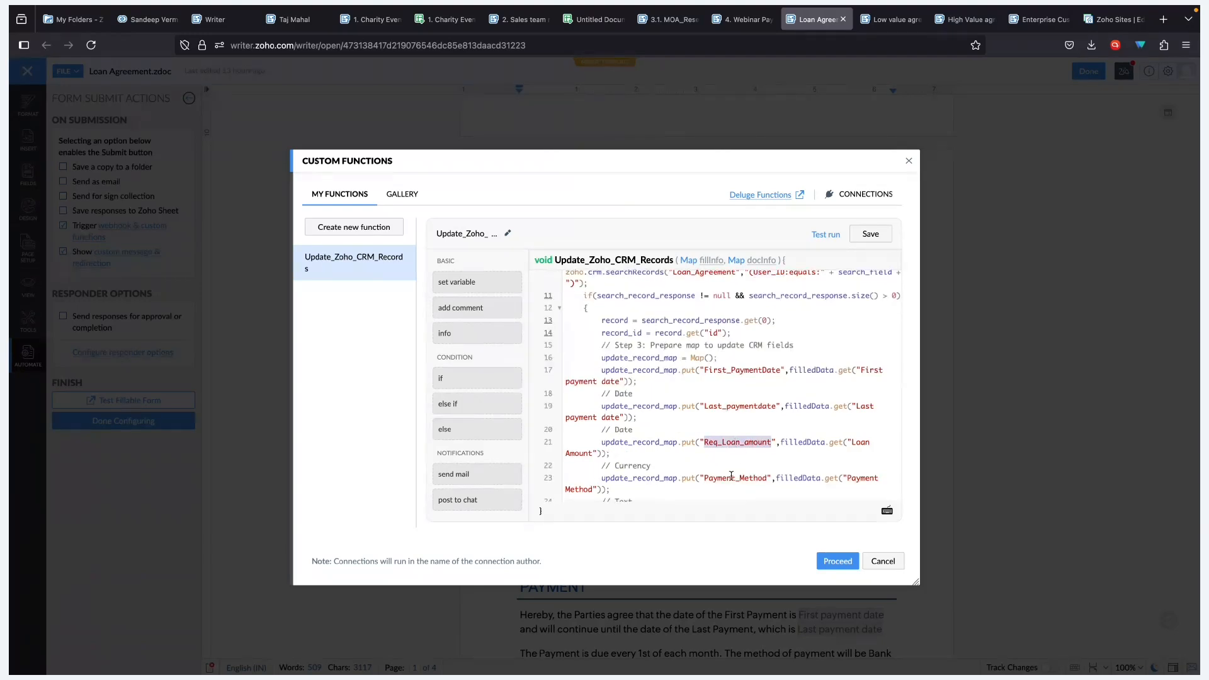
left_click(731, 477)
double_click(731, 477)
- Scroll through the rest of the function, then browse the ready-made functions gallery
scroll(734, 469, "down", 3)
scroll(737, 460, "down", 1)
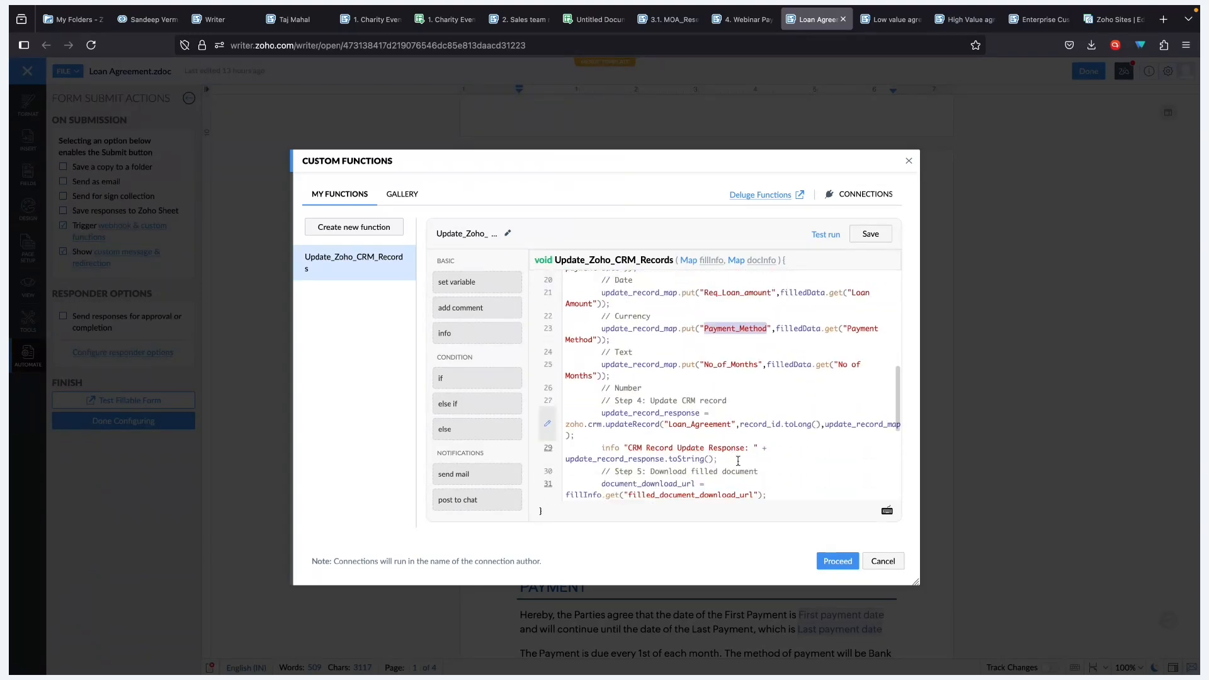
scroll(738, 460, "down", 2)
scroll(796, 383, "down", 2)
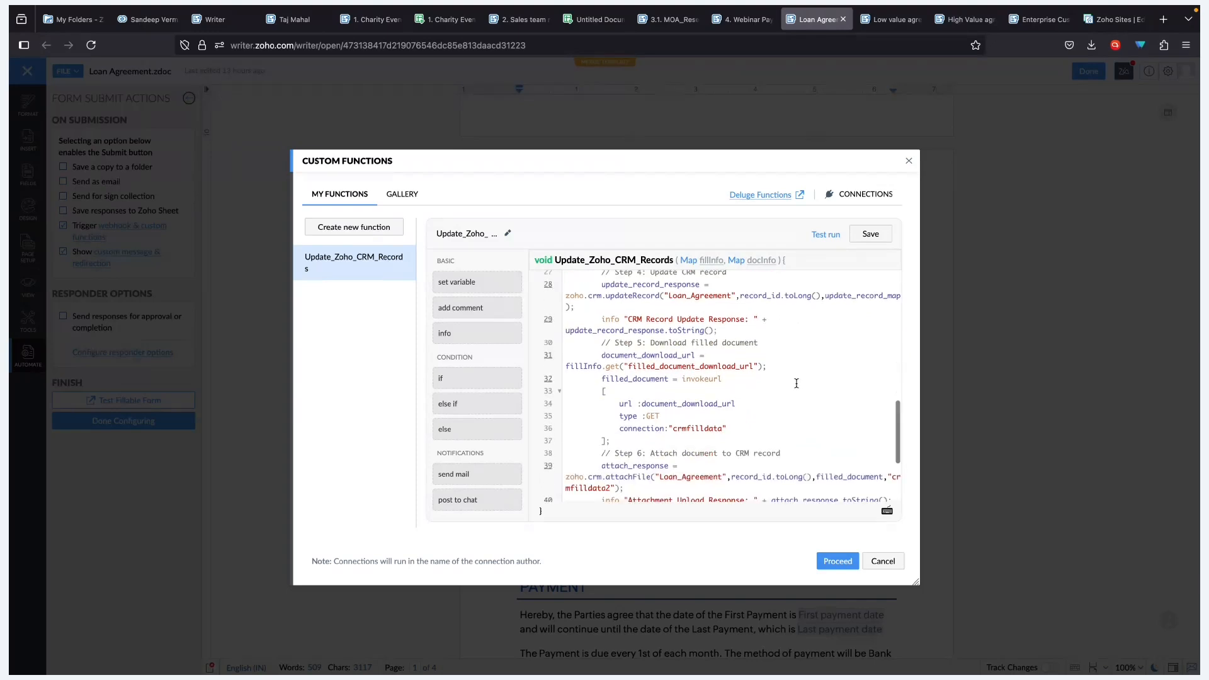
scroll(796, 382, "down", 3)
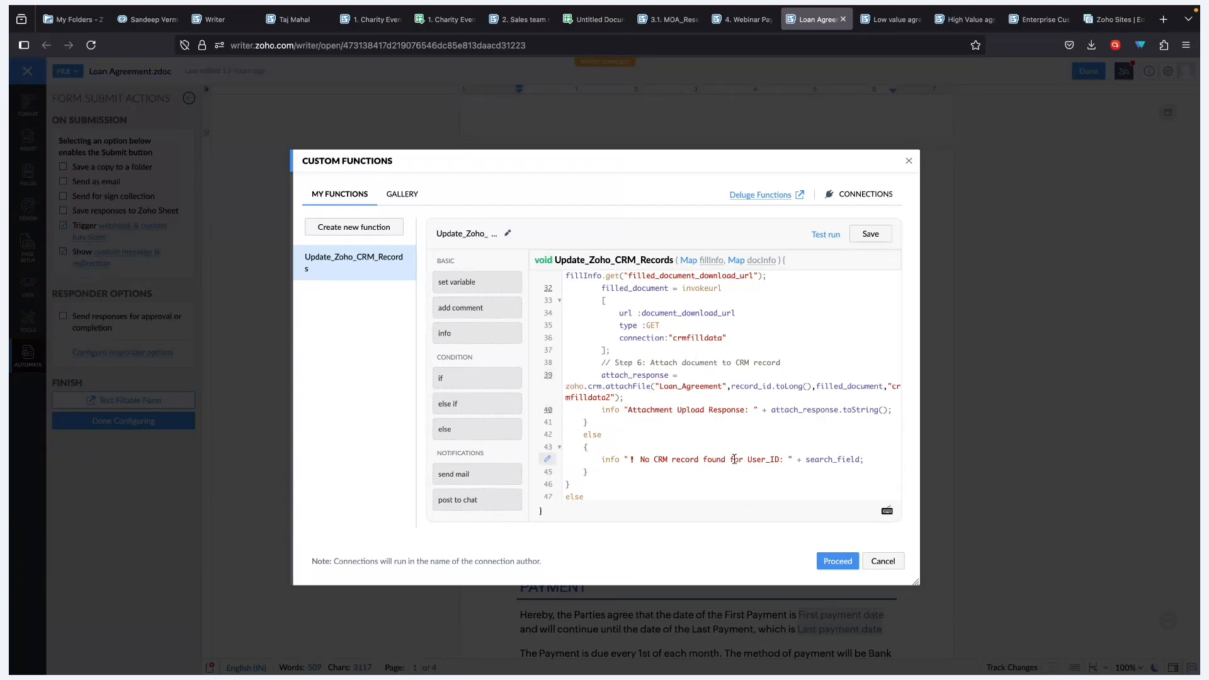
scroll(791, 458, "down", 2)
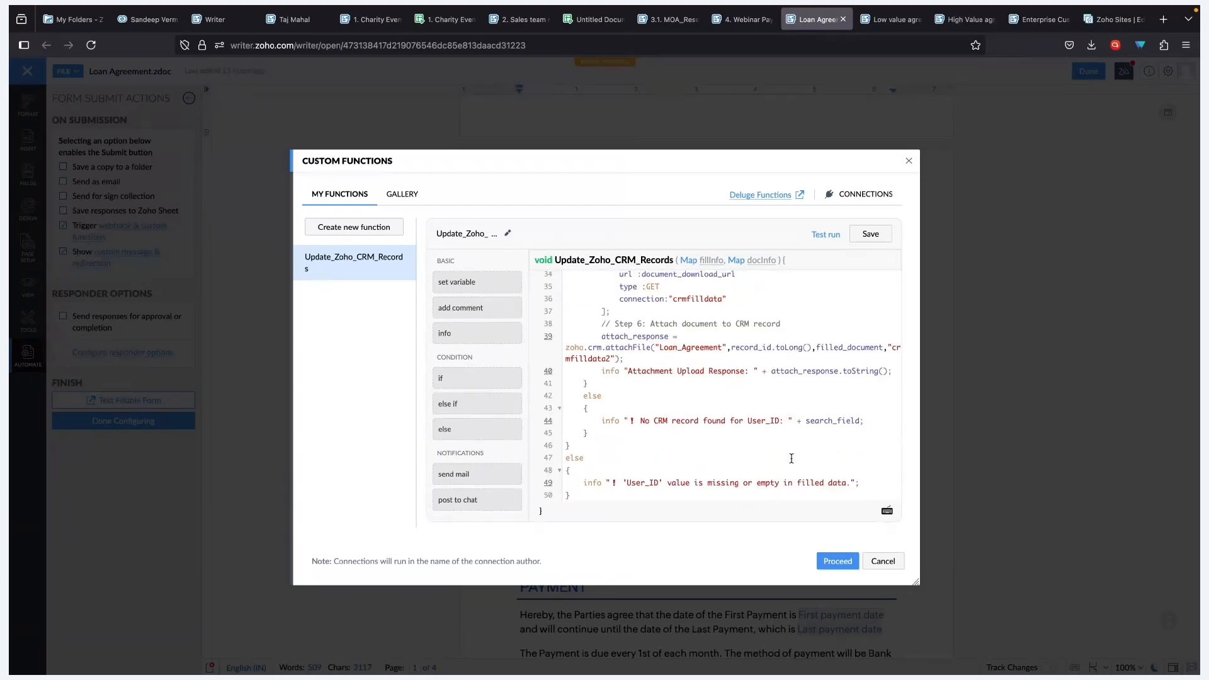
scroll(791, 458, "up", 5)
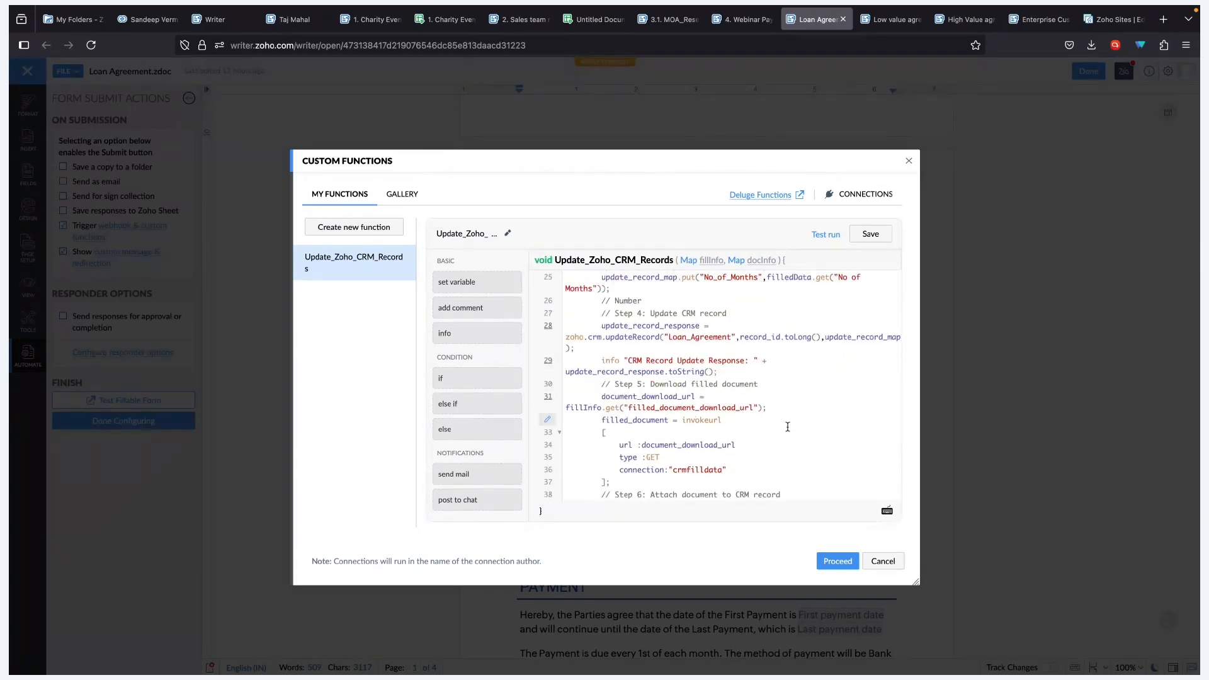
scroll(786, 423, "up", 1)
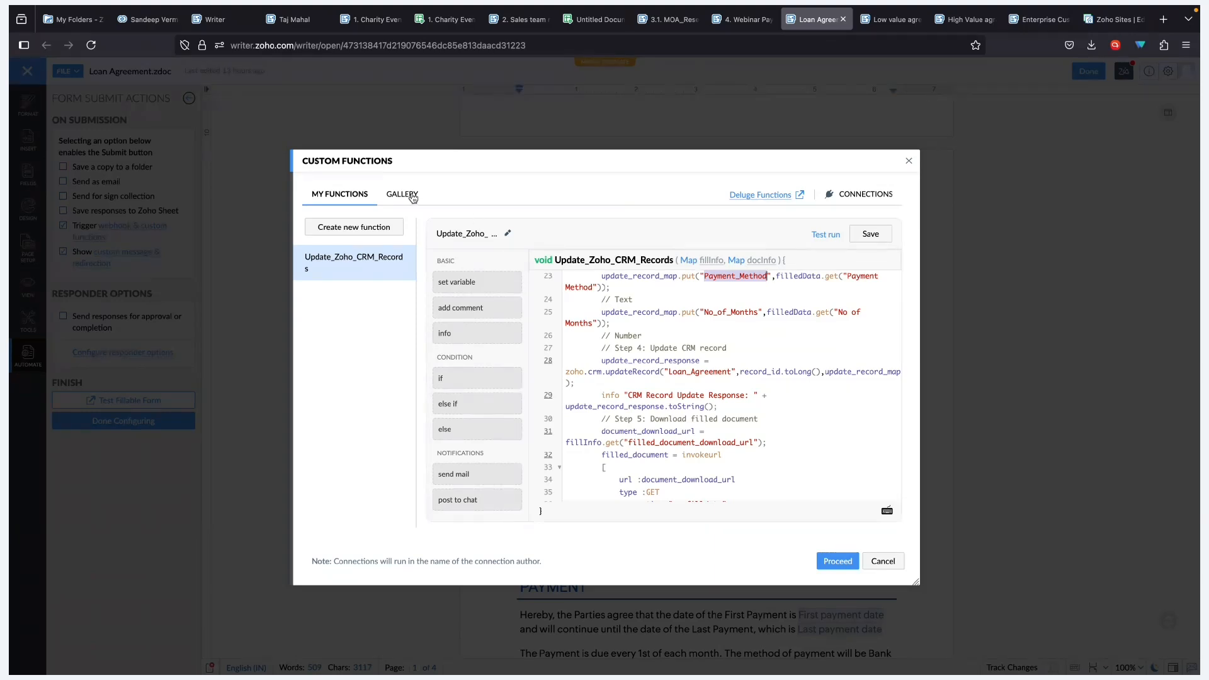
left_click(413, 199)
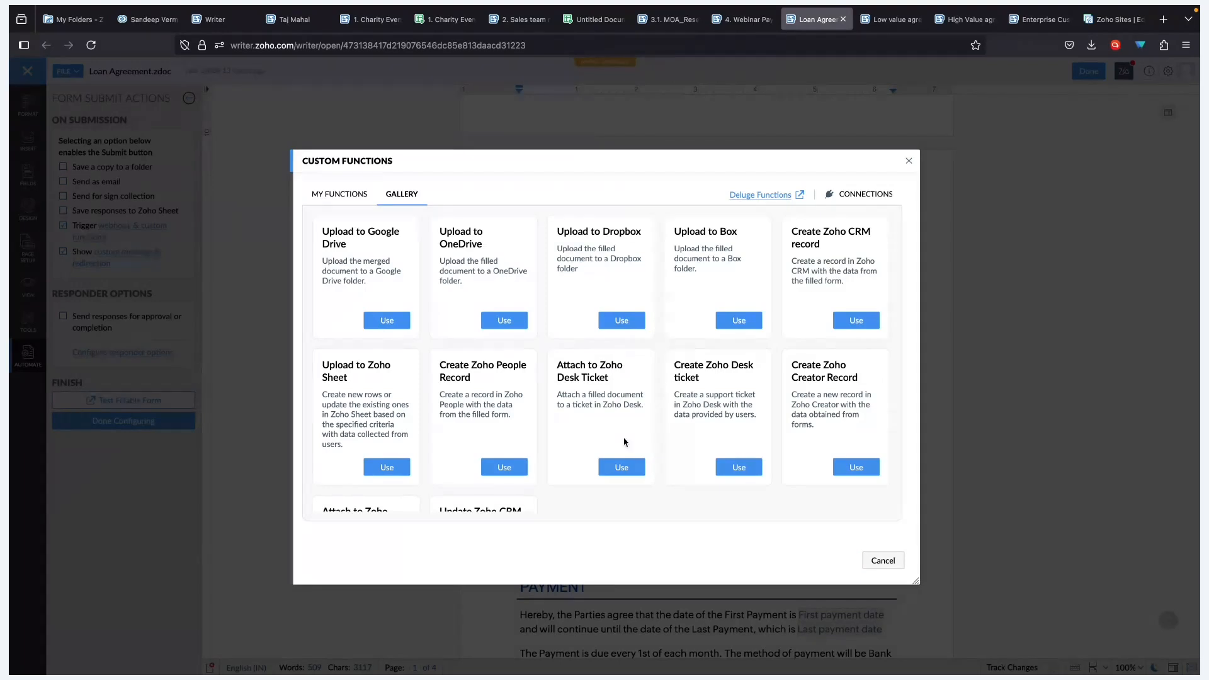
- Scroll the gallery, point out Update Zoho CRM Records, and close it without choosing another
scroll(624, 443, "down", 3)
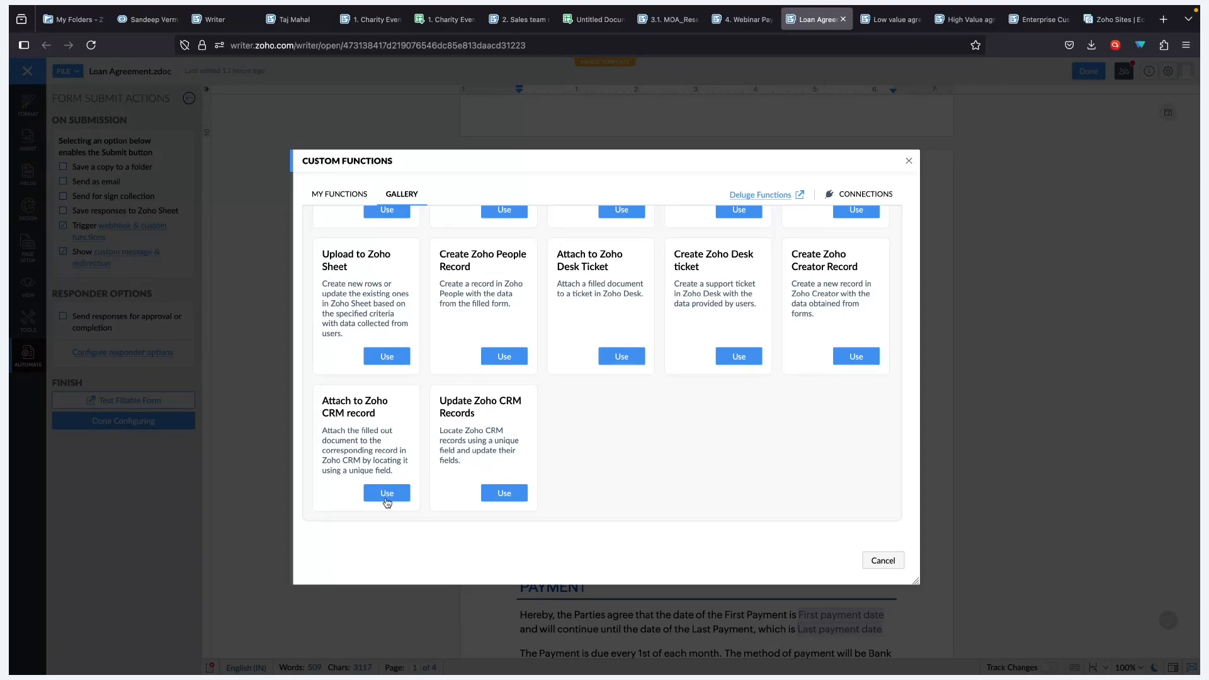
scroll(538, 365, "up", 3)
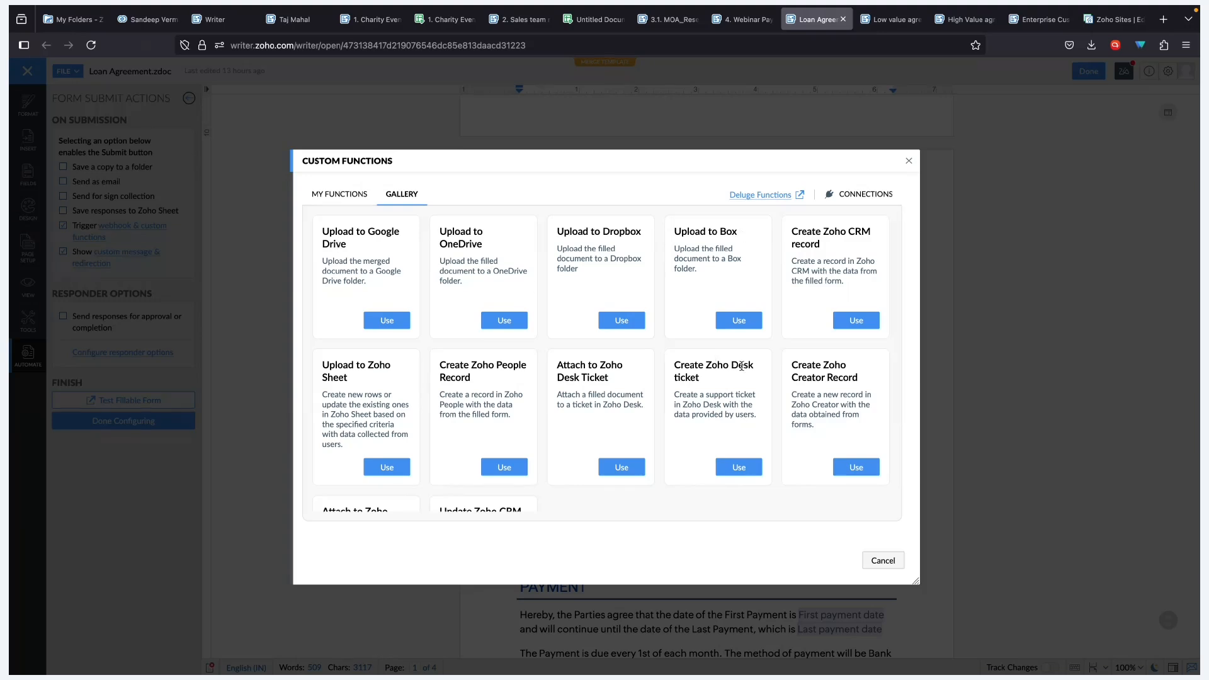
scroll(818, 439, "down", 2)
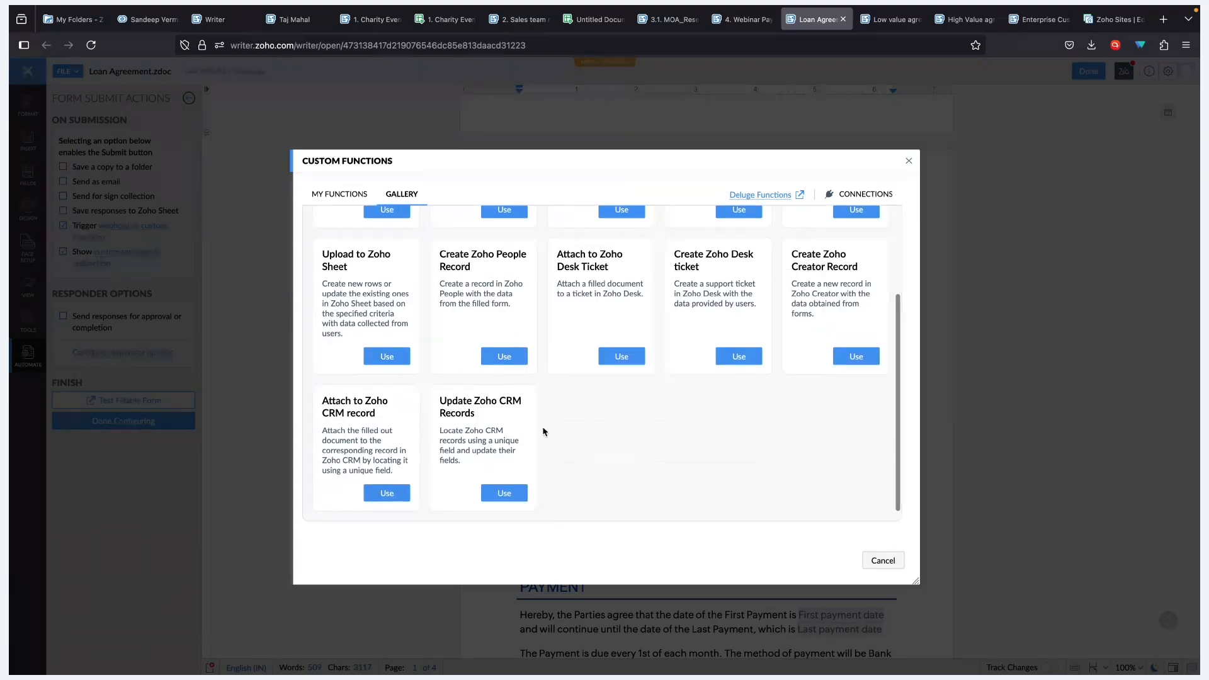
left_click_drag(447, 402, 535, 416)
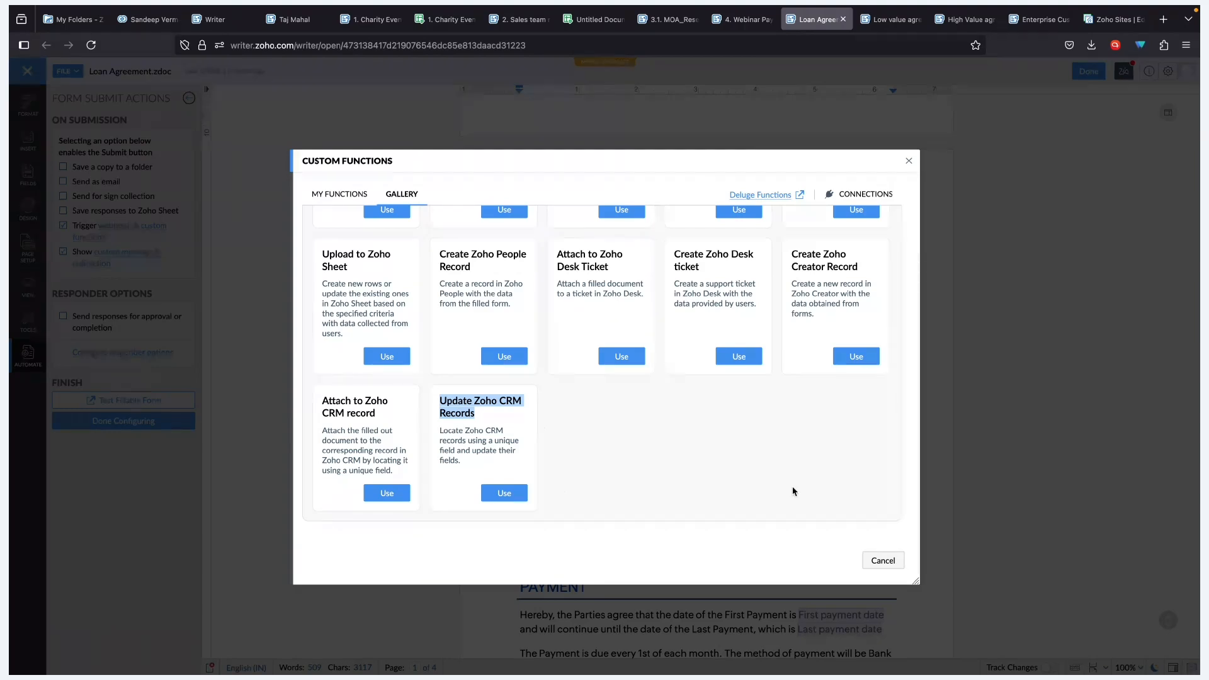
left_click(881, 561)
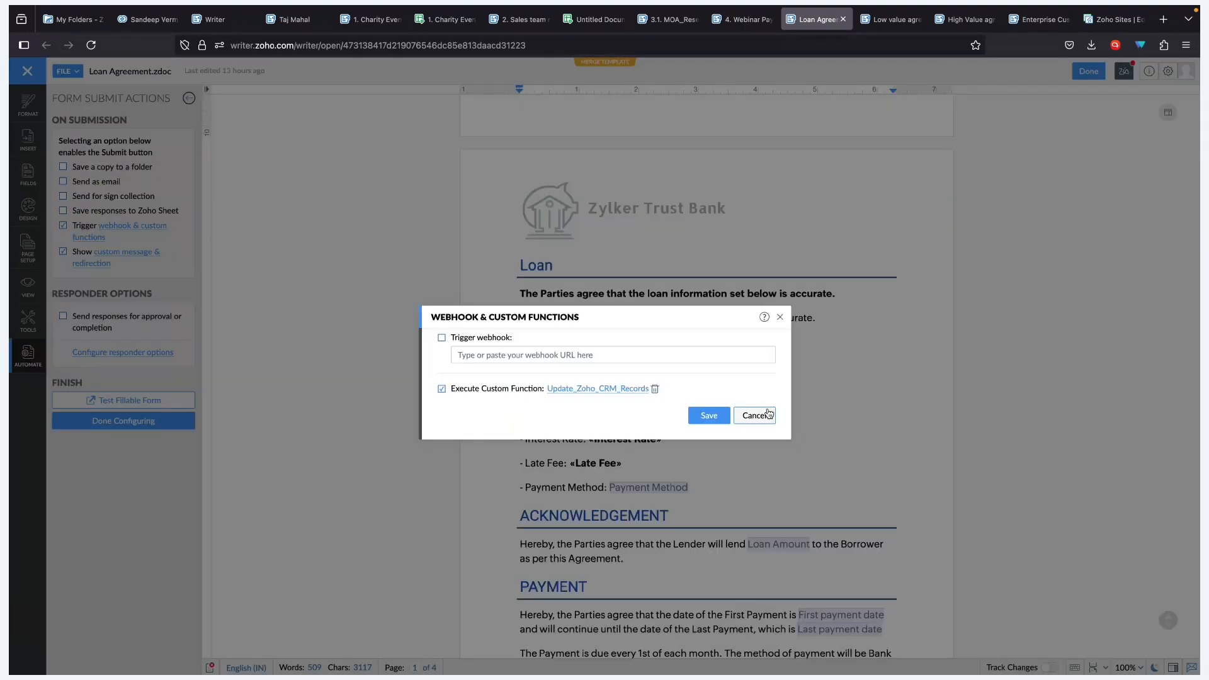
- Close the webhook settings, scroll the merge sidebar, and switch to the borrower's CRM record
left_click(755, 414)
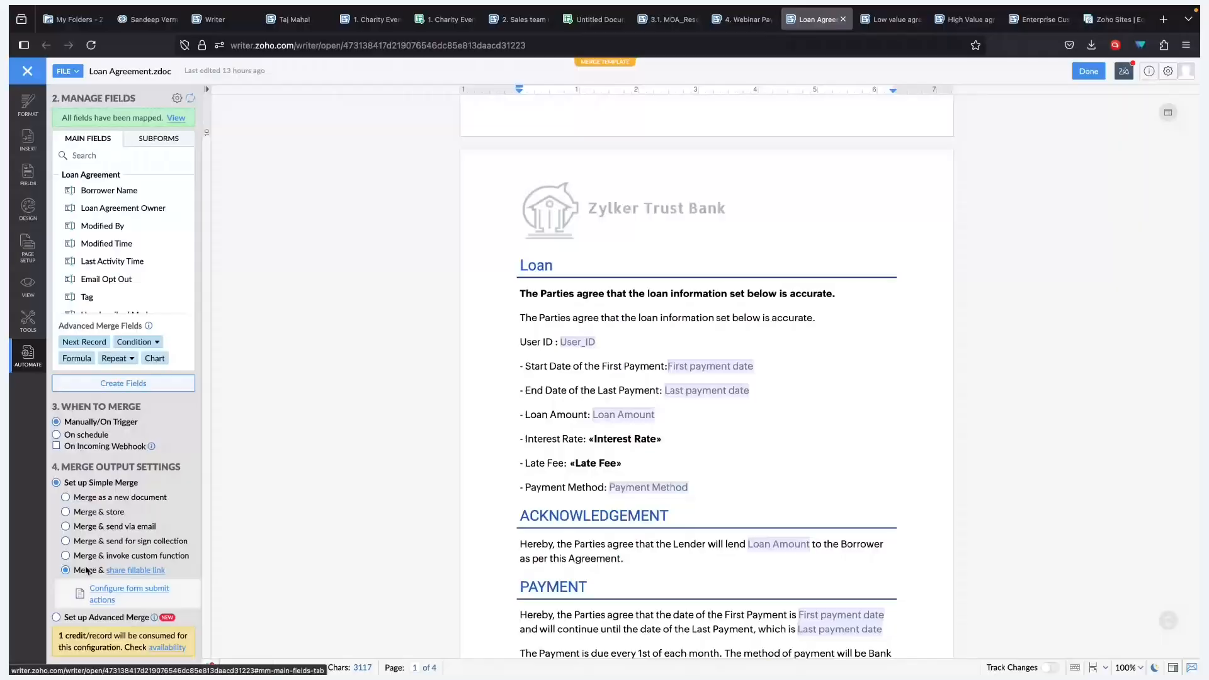
scroll(85, 567, "down", 2)
scroll(163, 550, "down", 1)
scroll(118, 655, "down", 1)
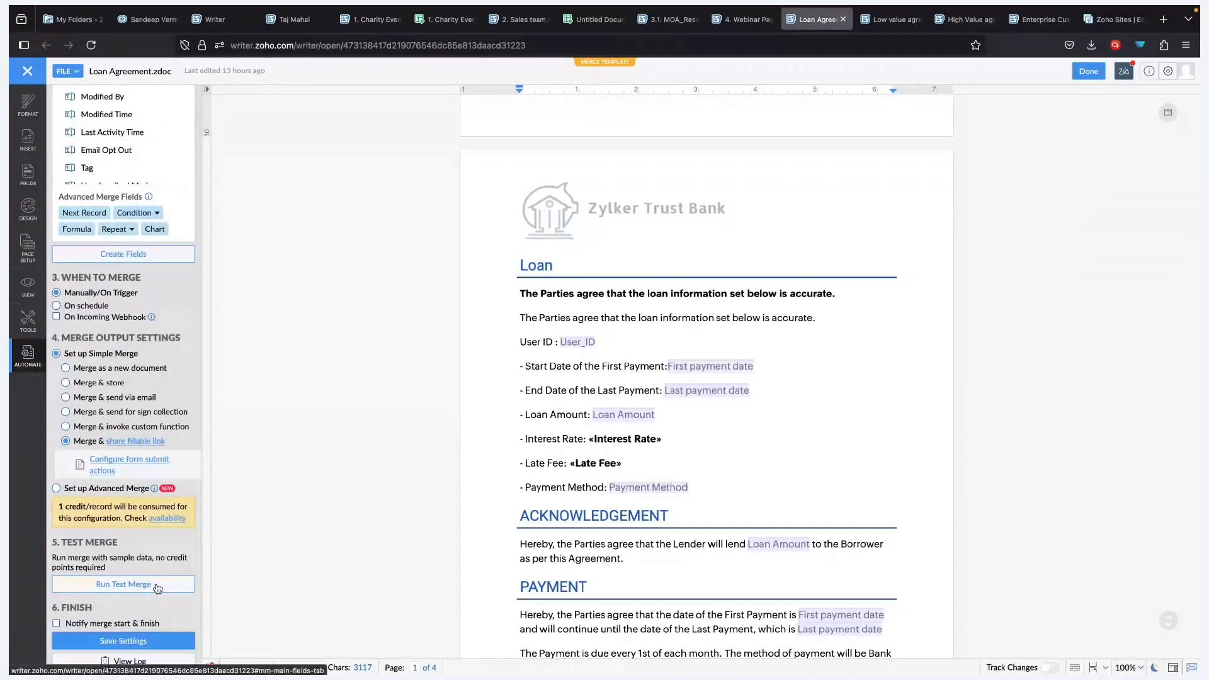
left_click(153, 25)
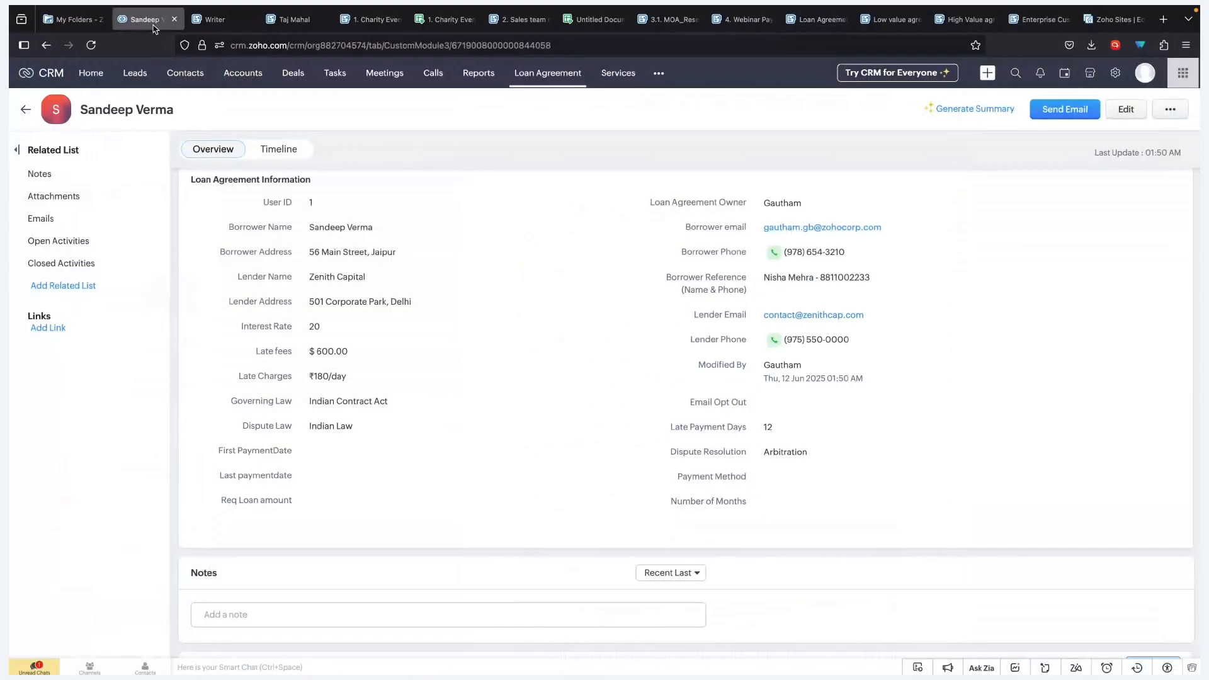
- Select the first two Loan Agreement records and mail-merge them with Loan Agreement.zdoc
left_click(26, 109)
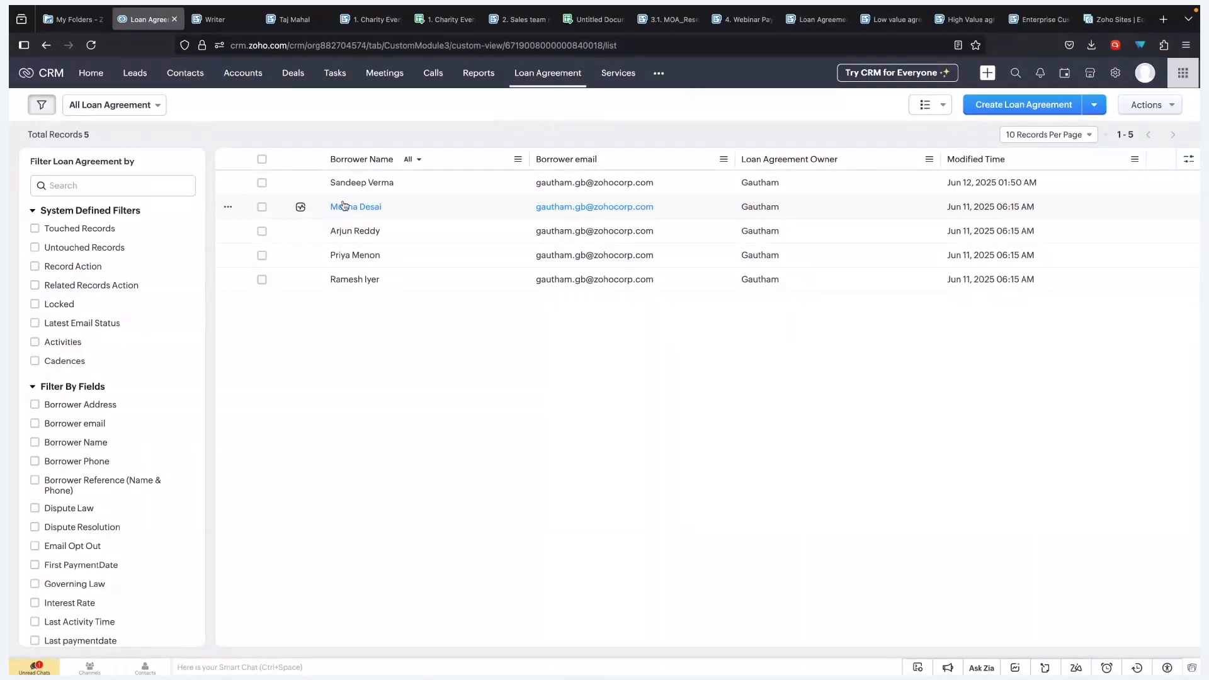
left_click(261, 184)
left_click(262, 208)
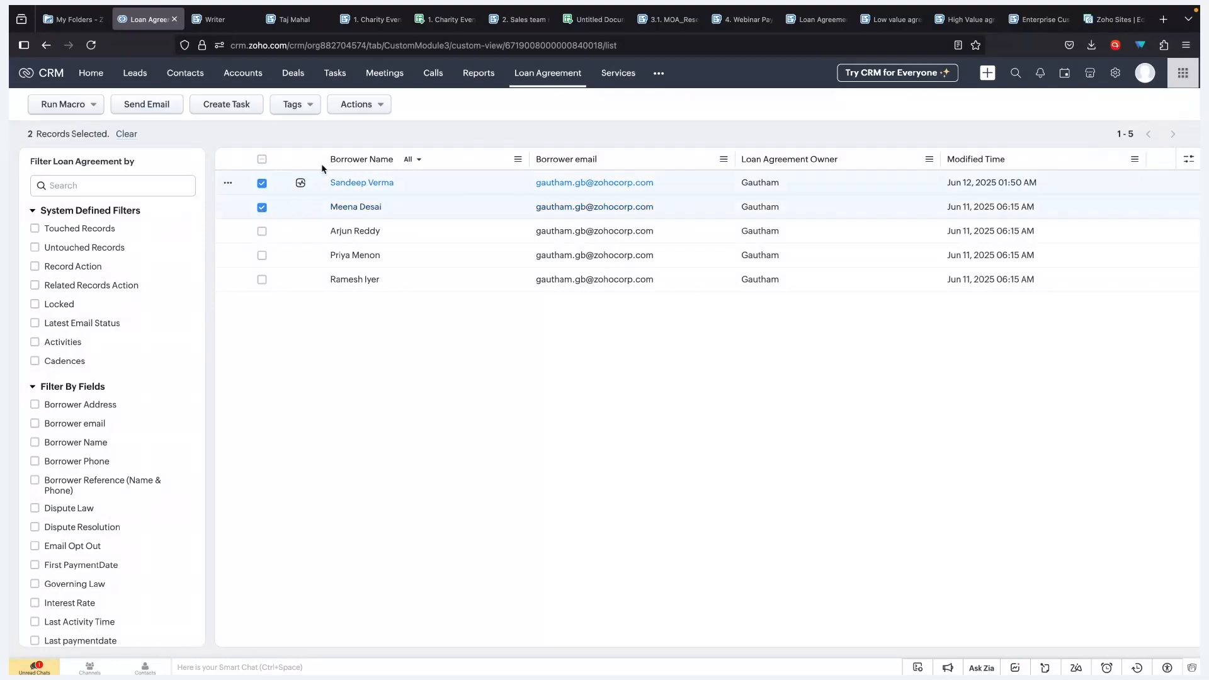
left_click(373, 108)
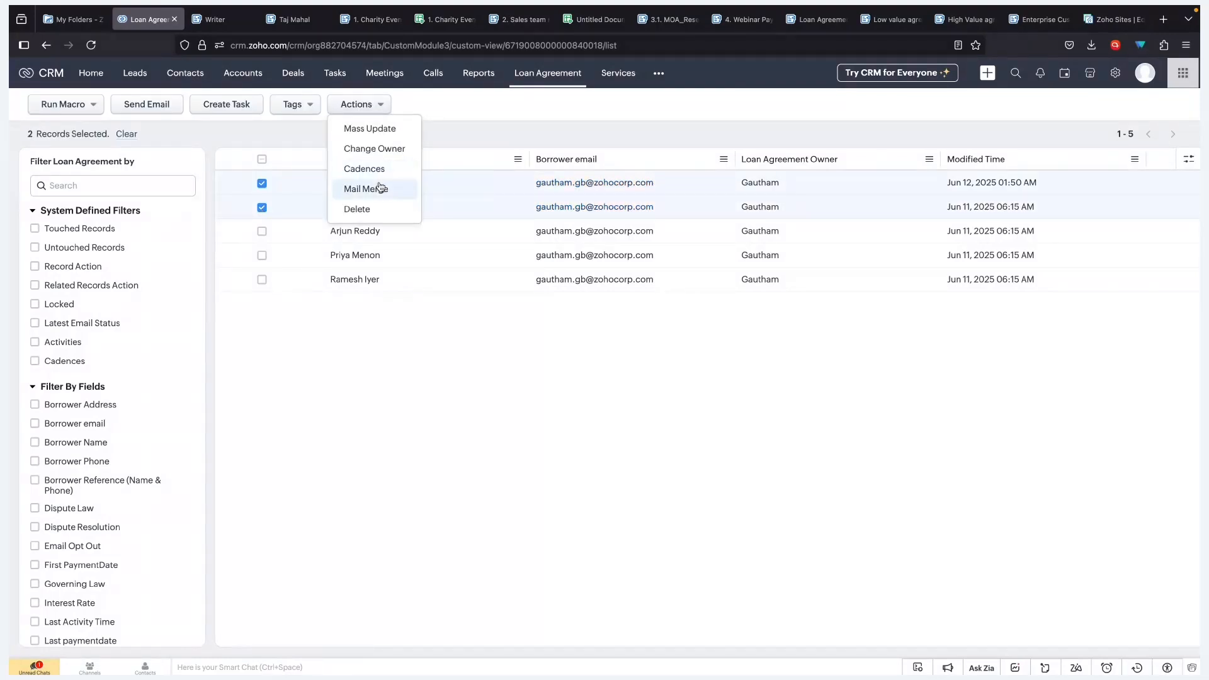
left_click(381, 189)
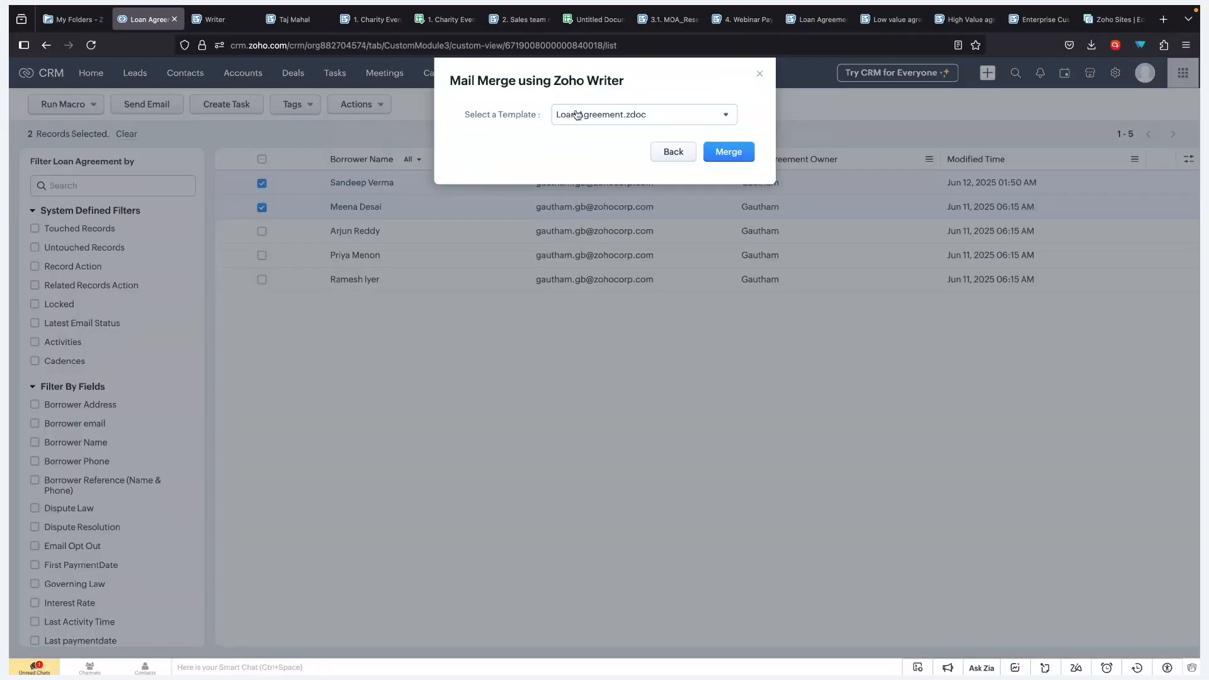
left_click(714, 148)
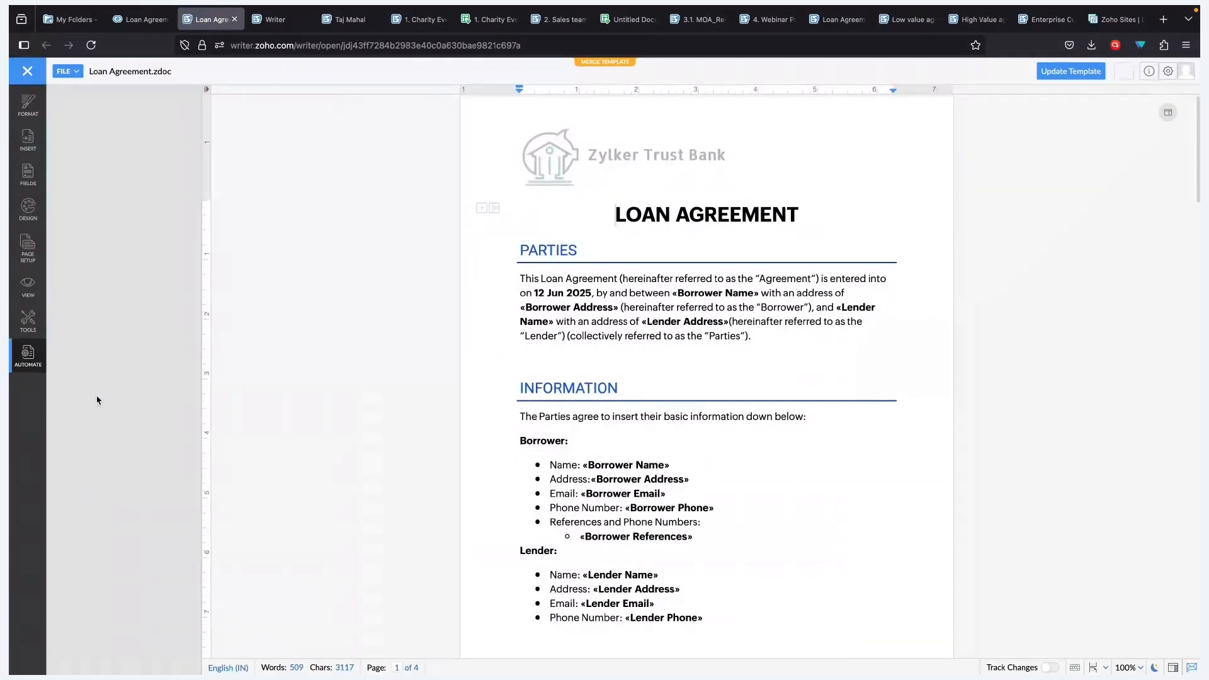
- Run the merge, refresh its log, and open the emailed Loan Agreement.zdoc fillable link
scroll(91, 535, "down", 4)
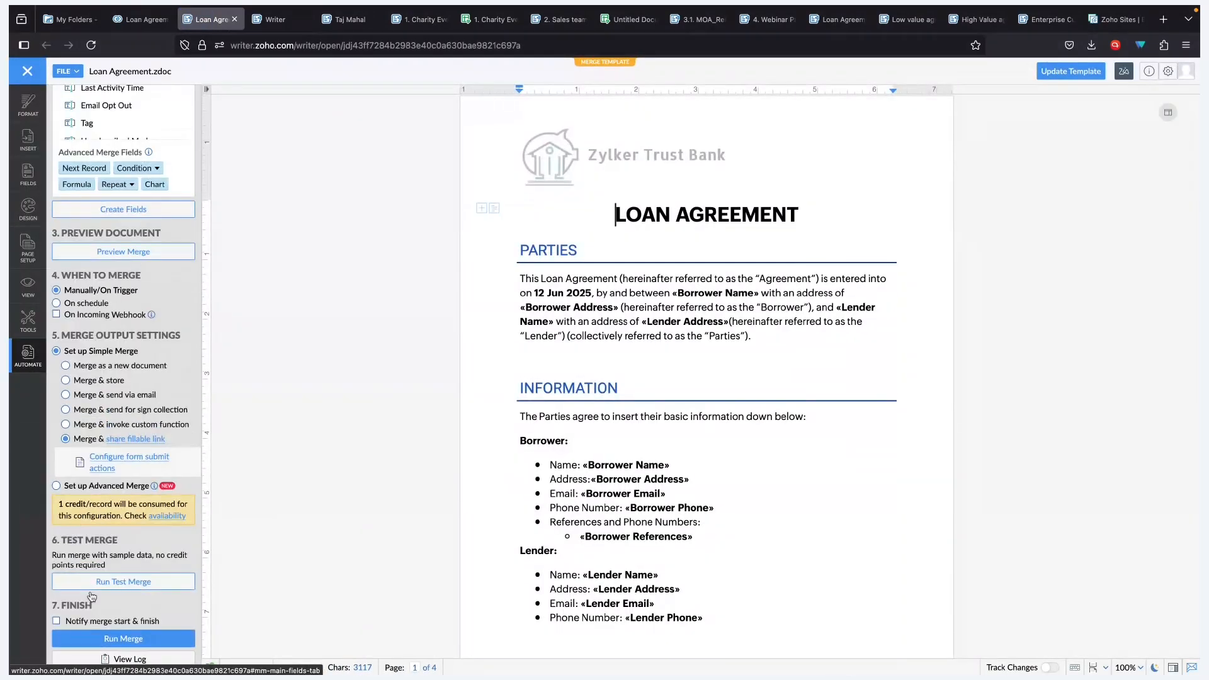
left_click(86, 640)
left_click(586, 455)
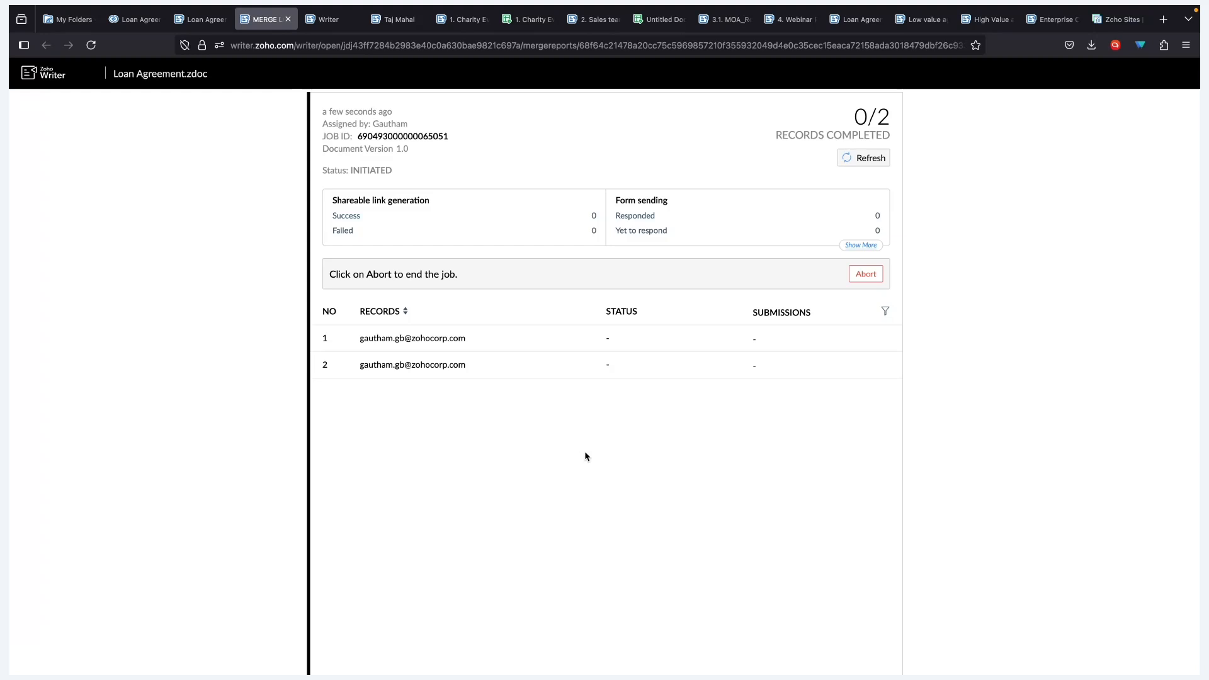
left_click(864, 158)
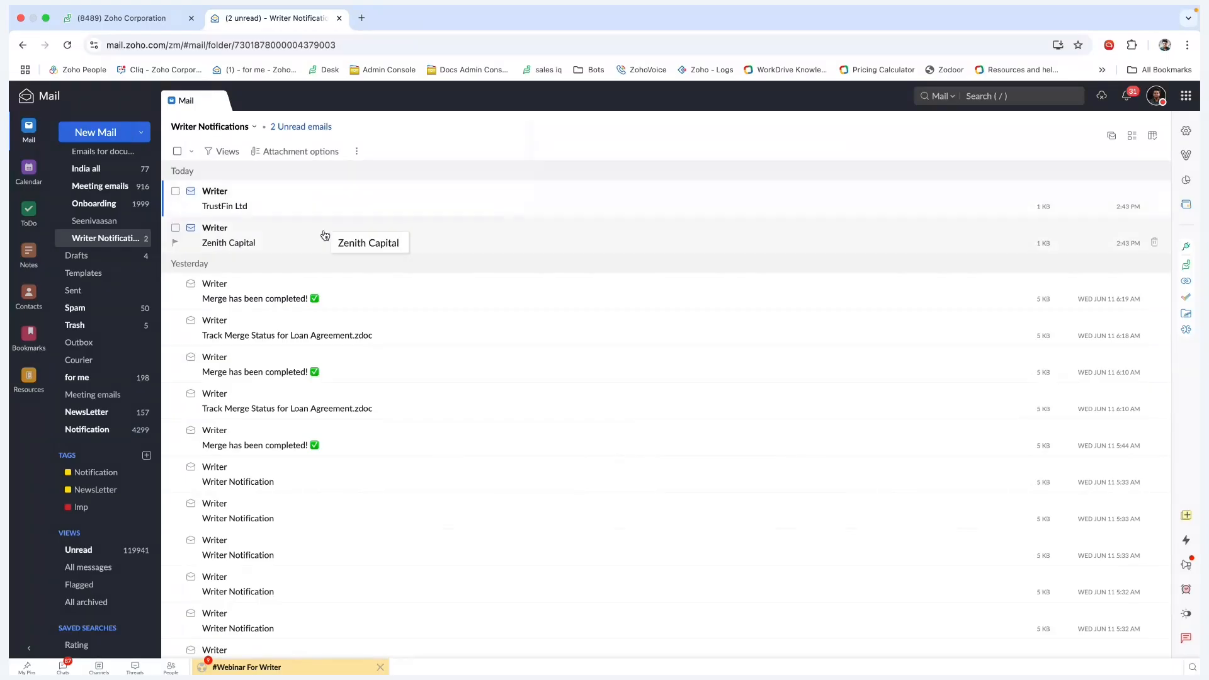
left_click(325, 234)
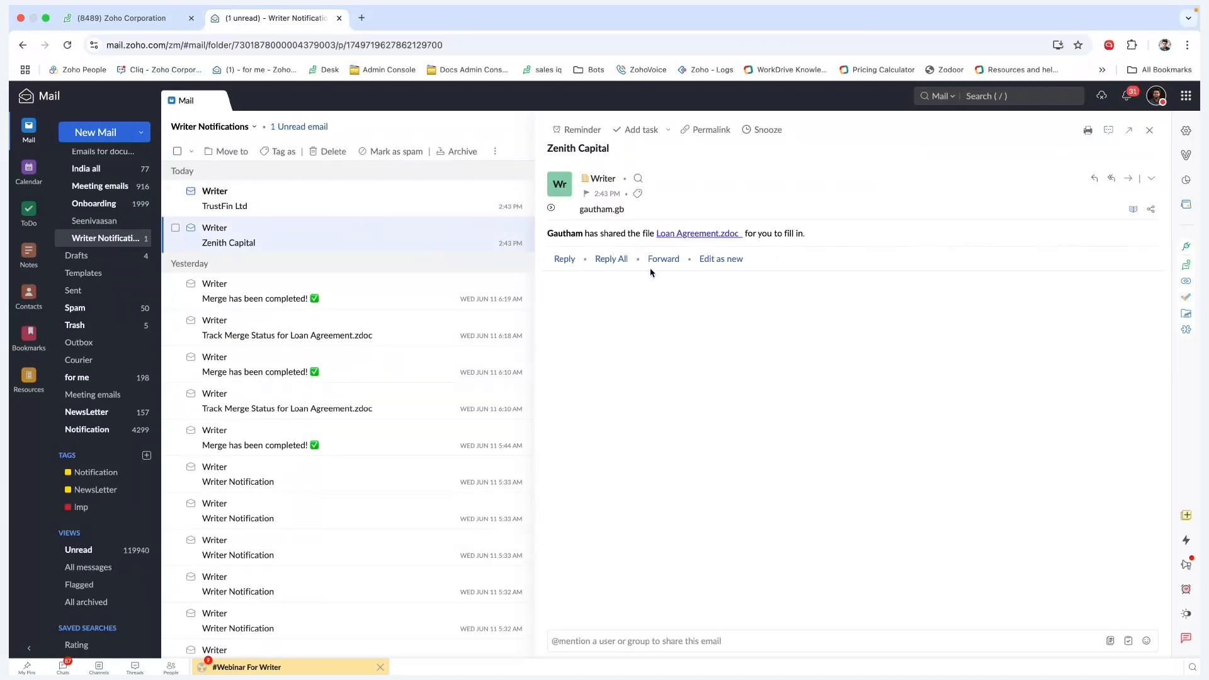
left_click(697, 234)
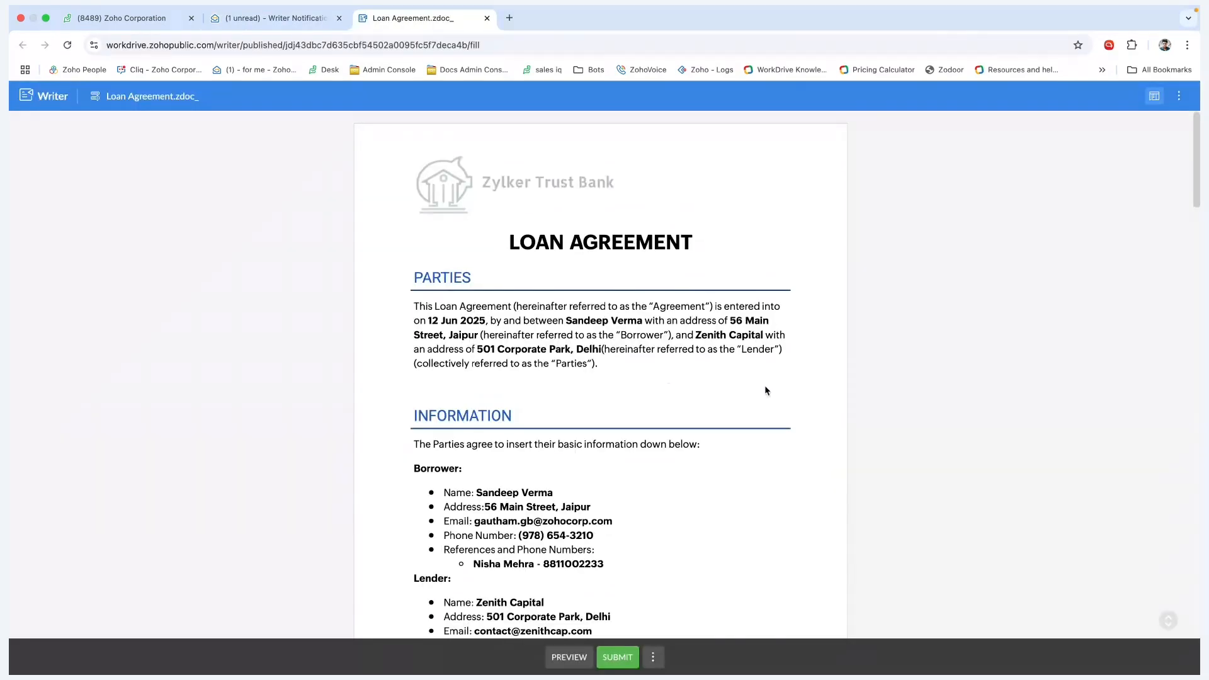
- Set the payment dates on the loan form from Jun 13, 2025 to 12/06/2026
scroll(614, 462, "down", 2)
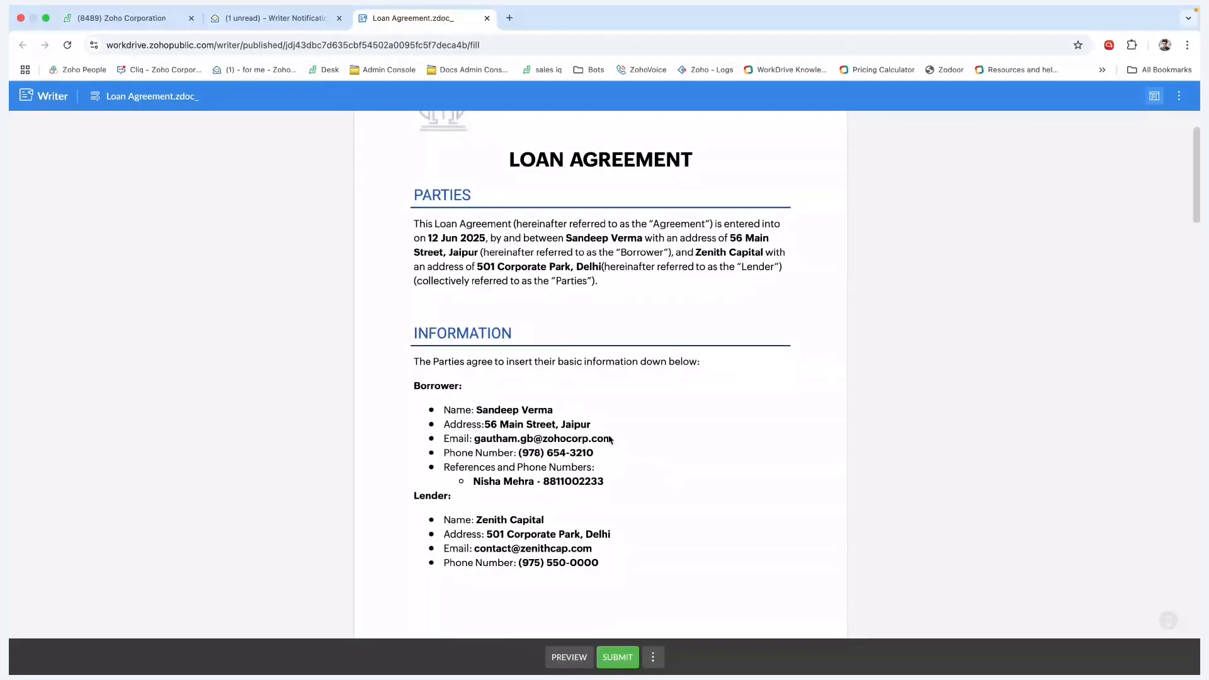
scroll(485, 406, "down", 7)
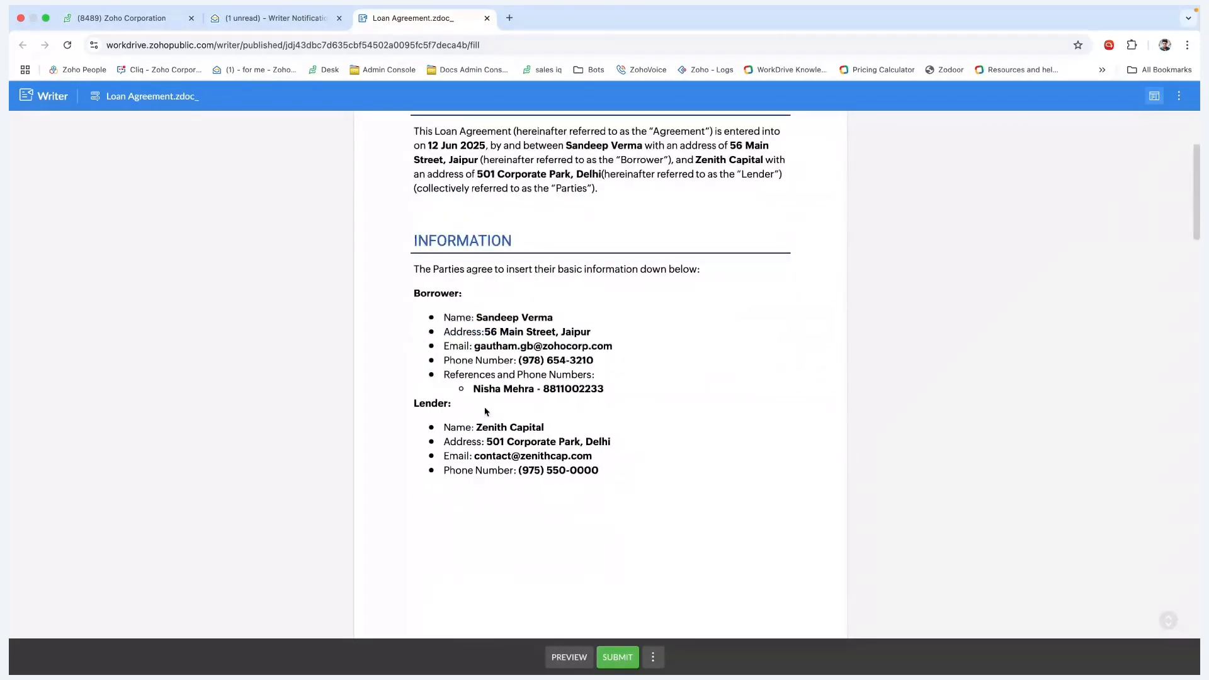
scroll(533, 429, "down", 2)
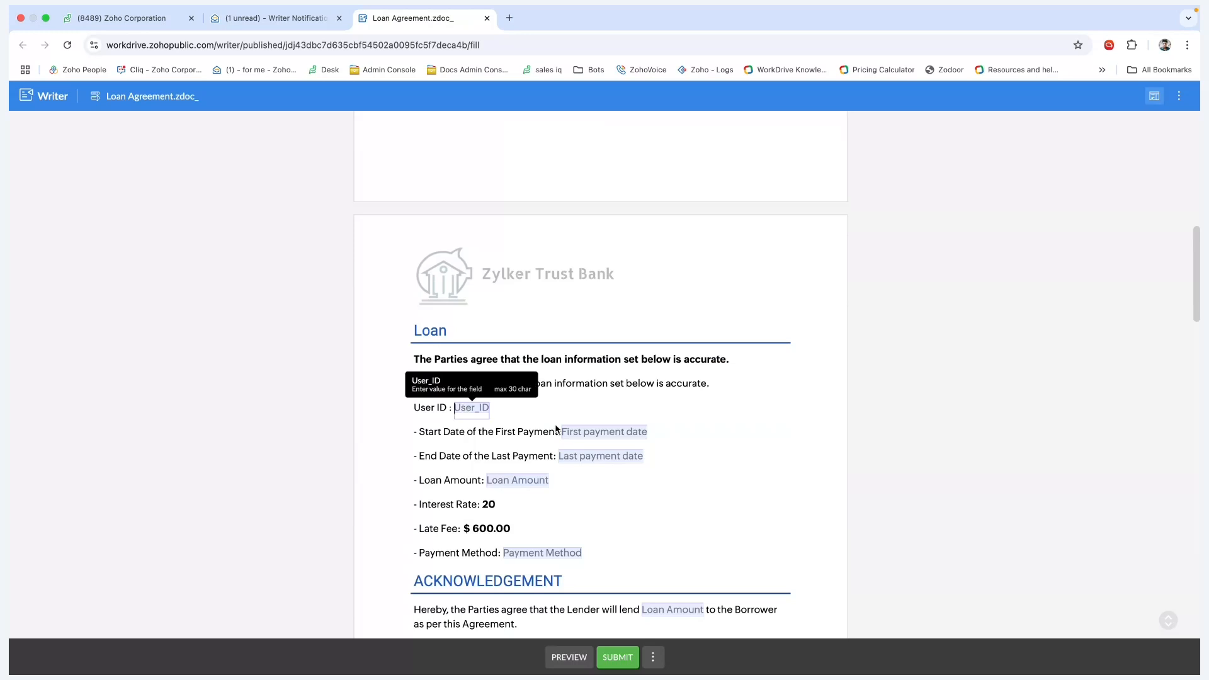
type("1")
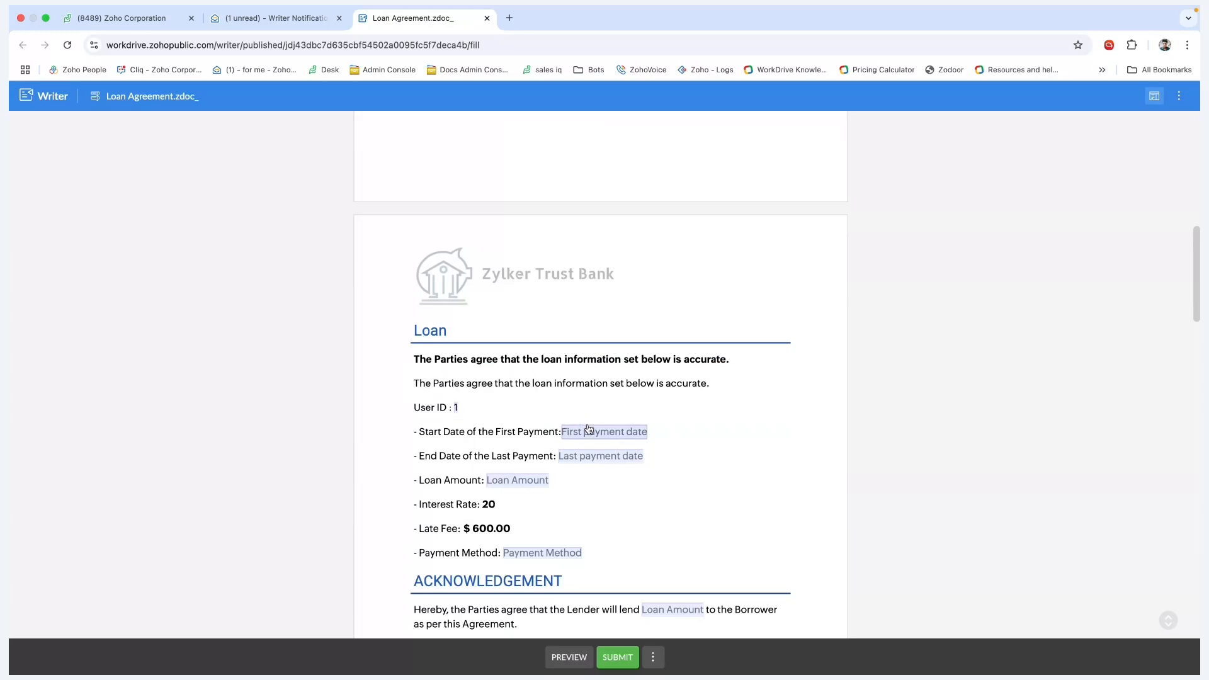
left_click(588, 432)
left_click(691, 560)
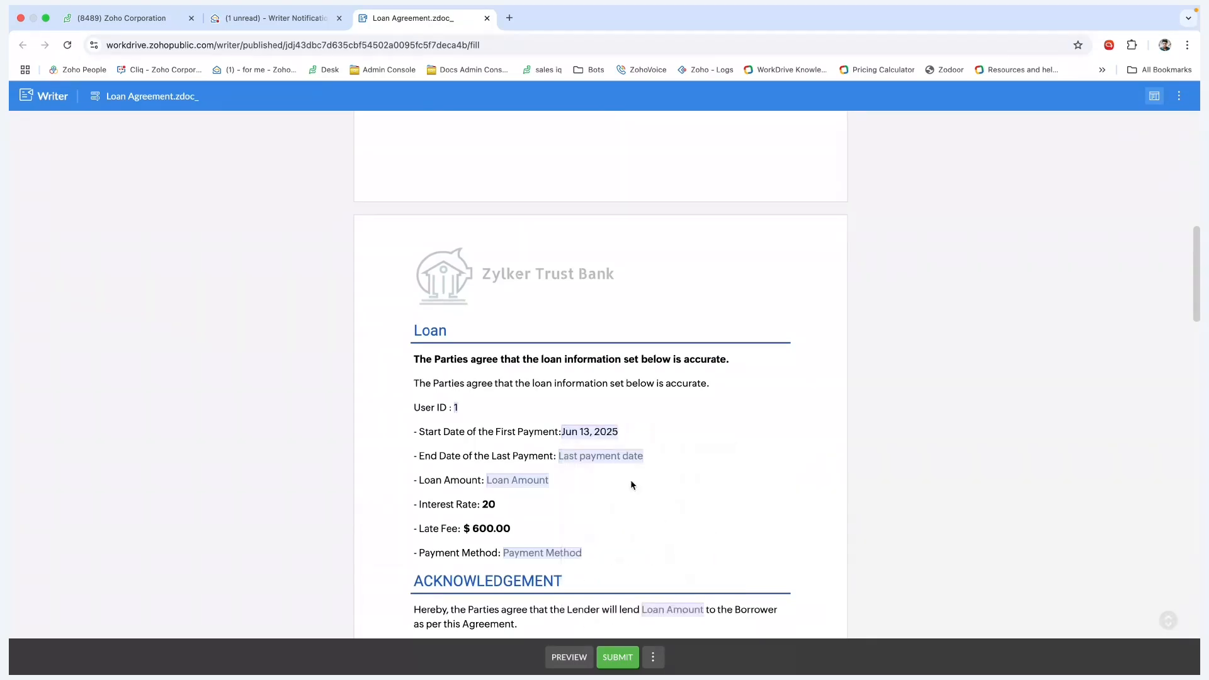
left_click(617, 456)
left_click(510, 440)
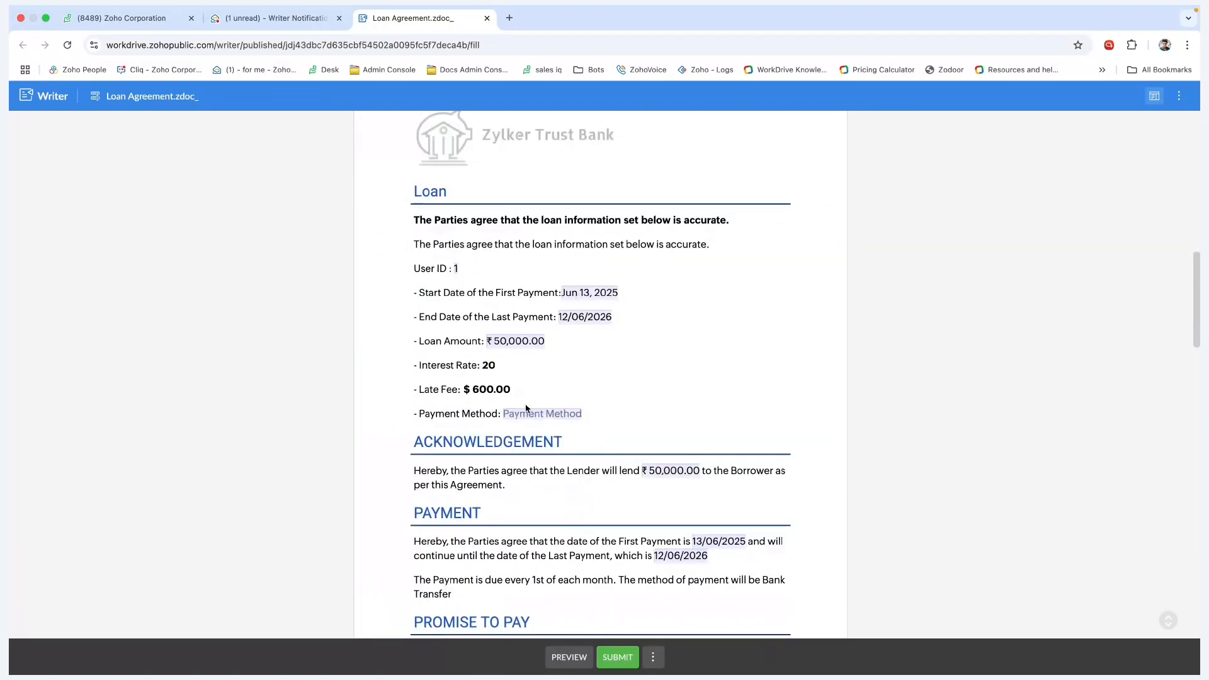
- Fill in the payment method, confirm the ₹ 50,000.00 loan amount, and enter 12 months
left_click(532, 413)
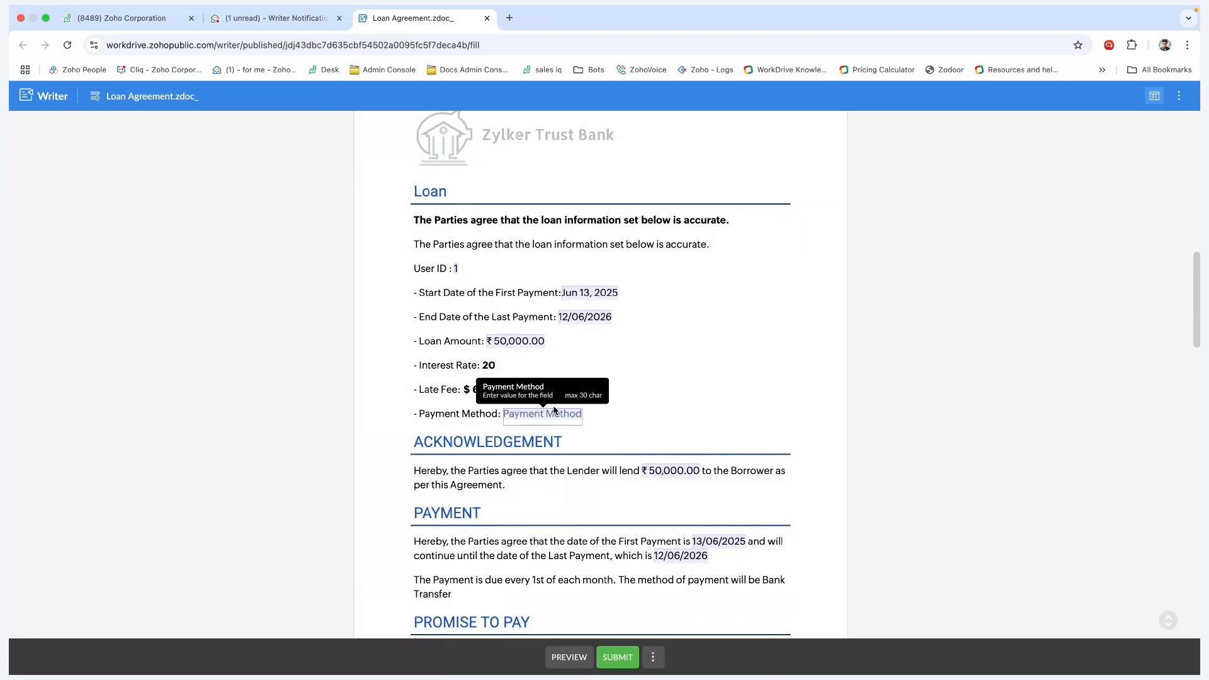
scroll(711, 358, "down", 3)
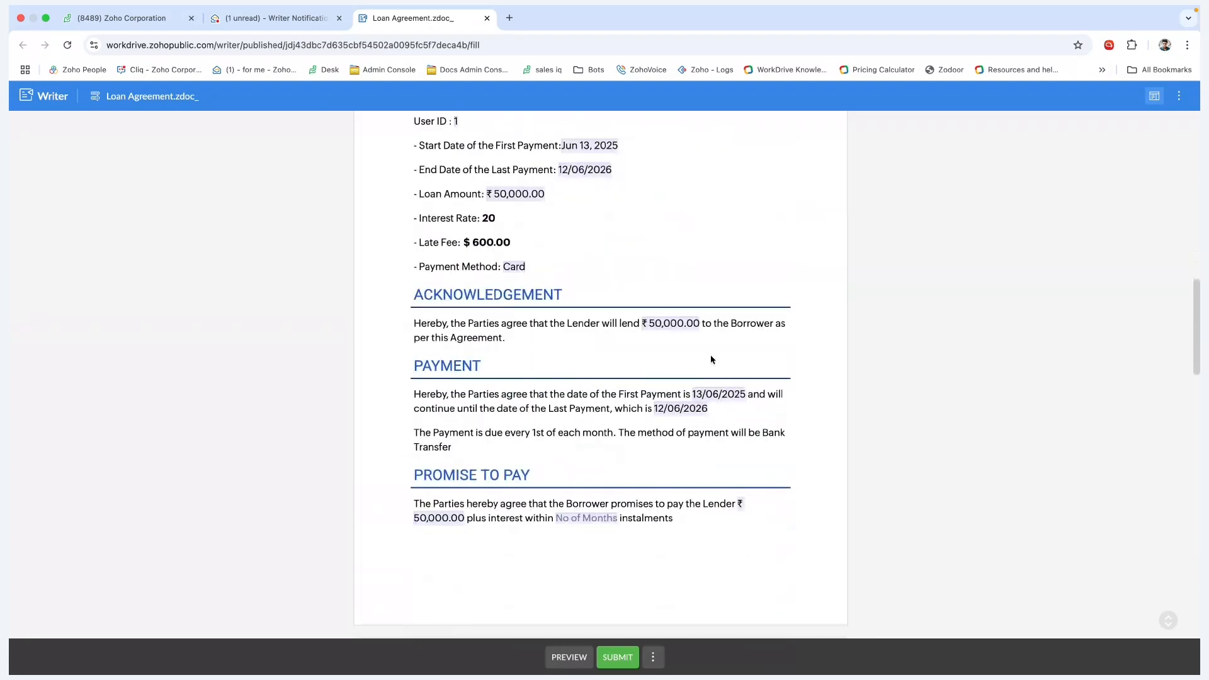
left_click(686, 323)
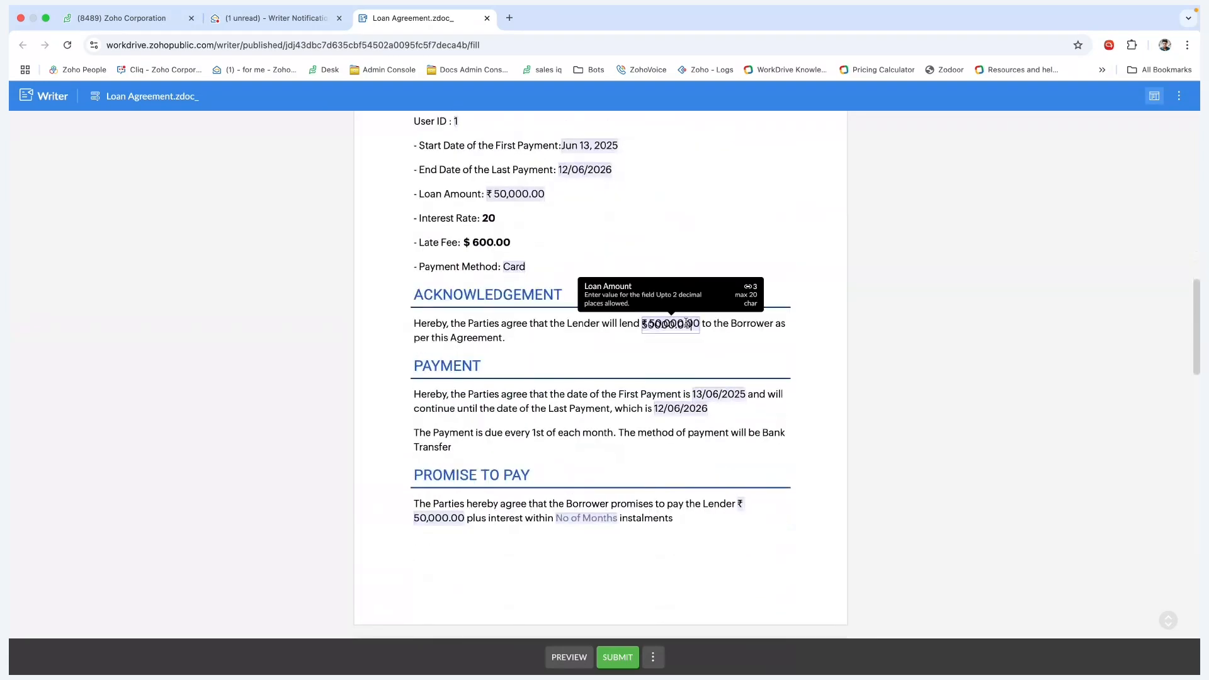
left_click(648, 258)
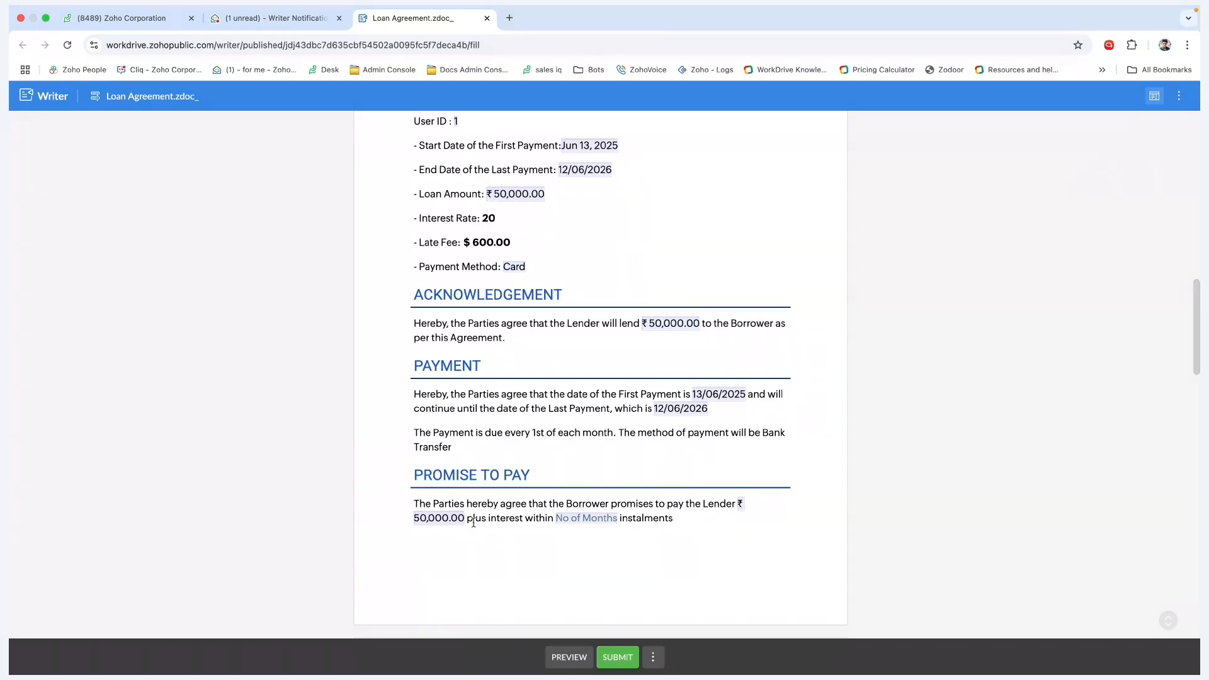
left_click(589, 521)
type("12")
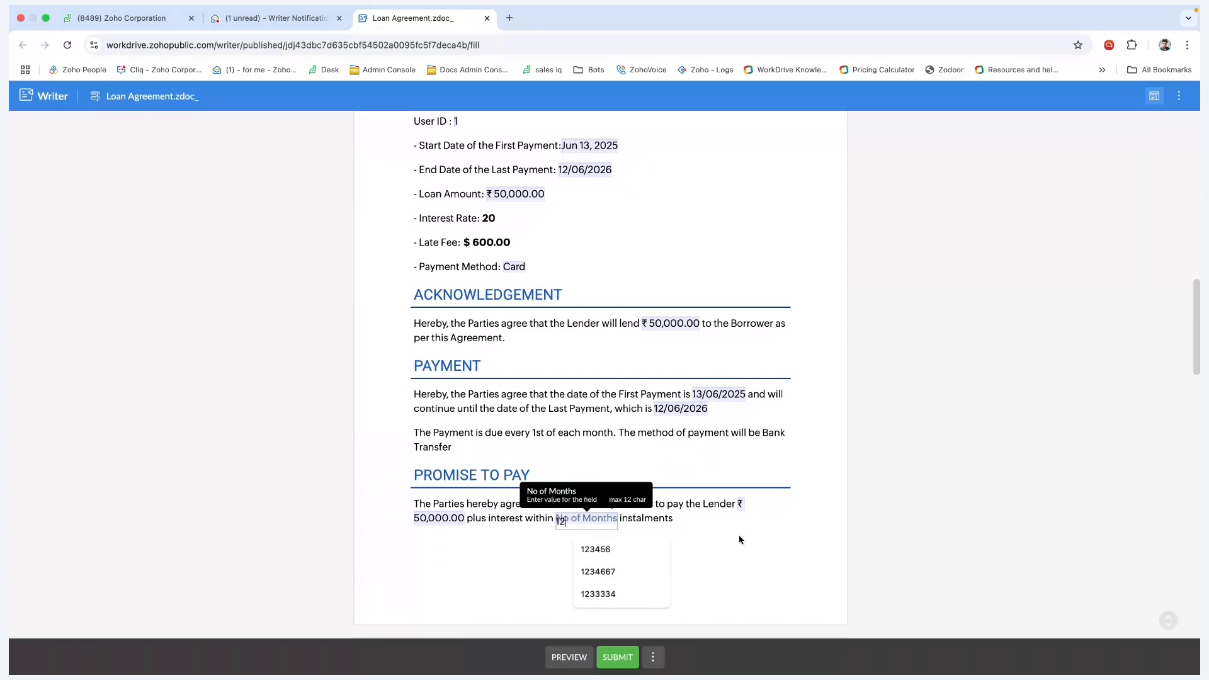
left_click(741, 539)
- Submit the completed loan form, dismiss the thank-you message, and switch to the merge report window
scroll(661, 499, "up", 14)
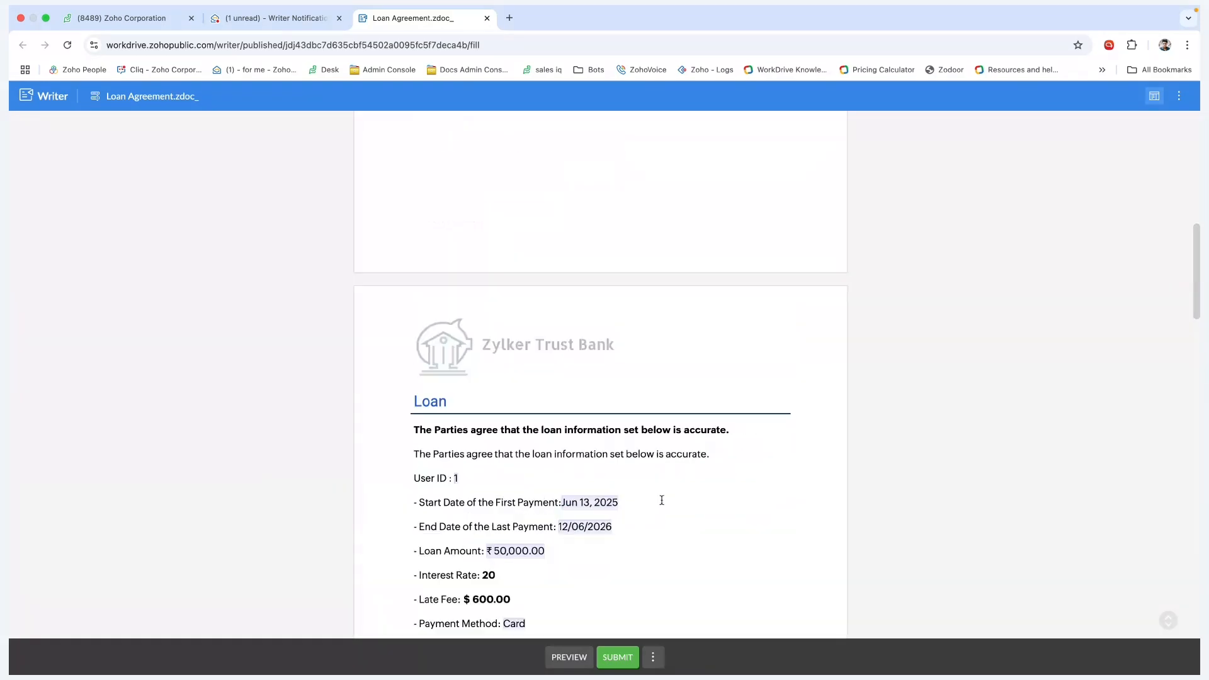
scroll(661, 501, "down", 20)
left_click(623, 656)
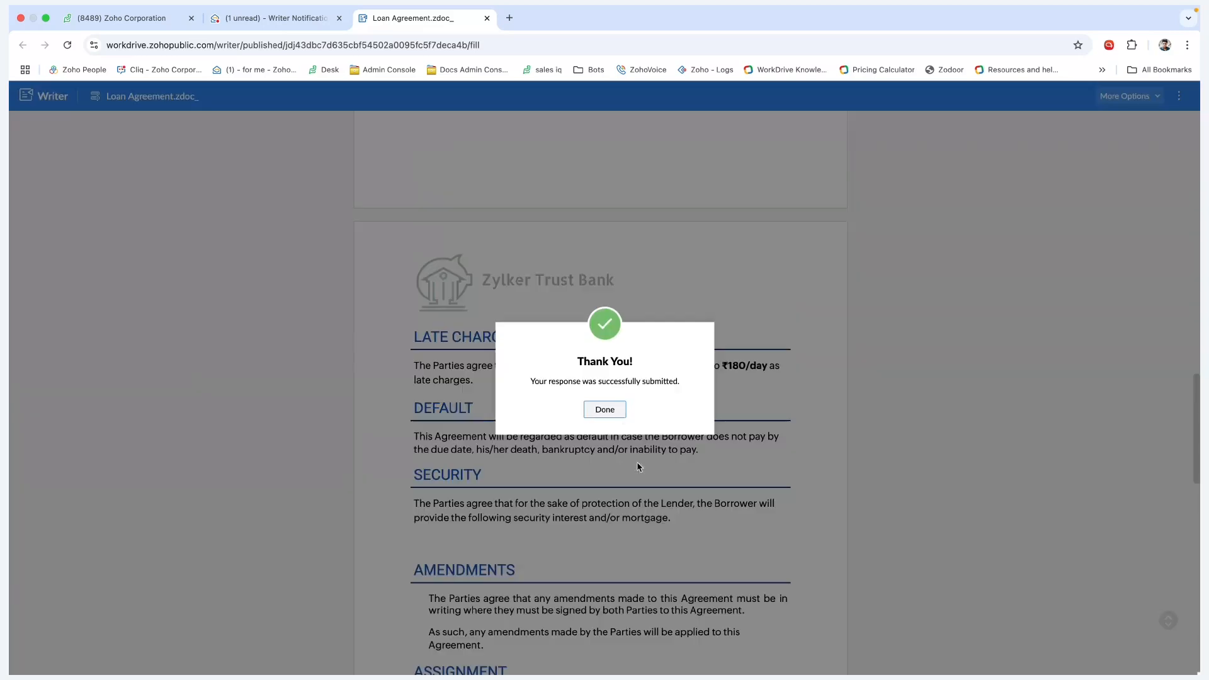
left_click(605, 410)
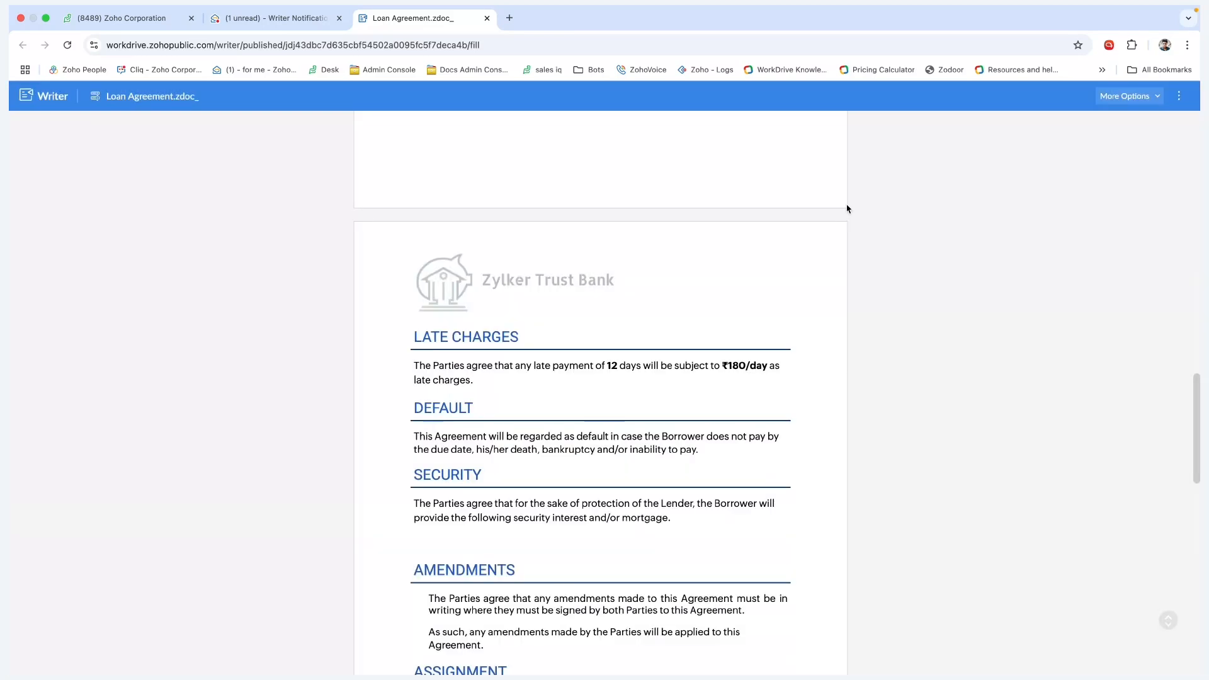
scroll(847, 209, "up", 1)
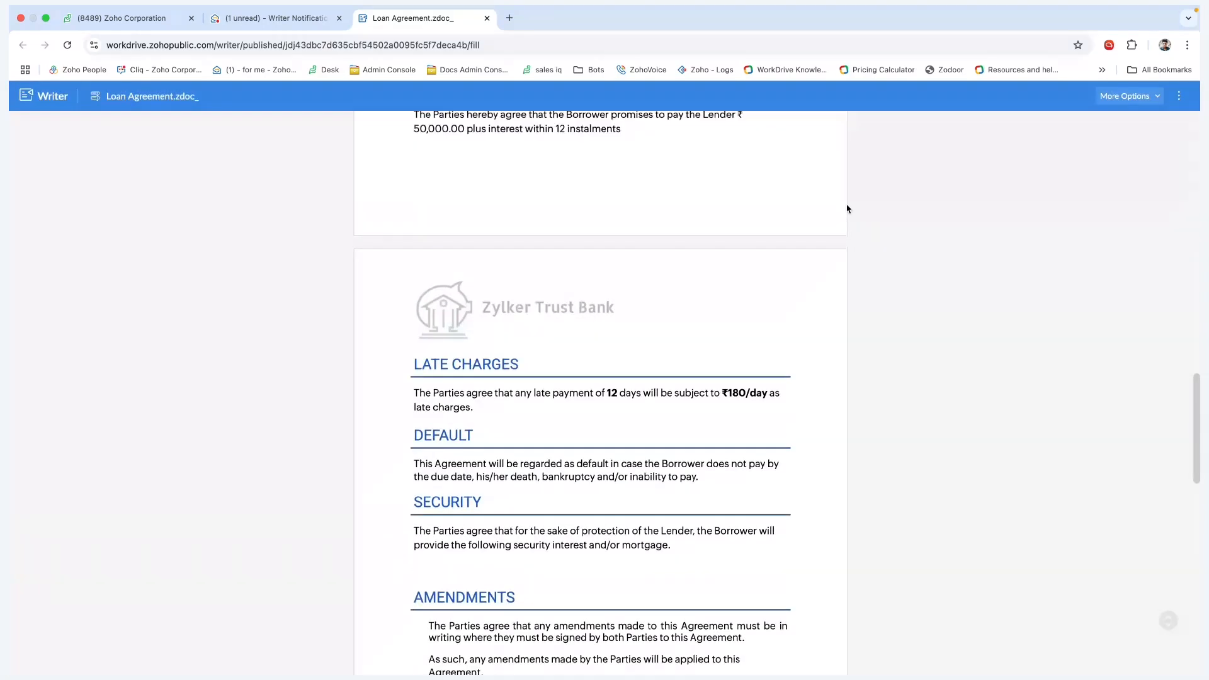
scroll(846, 209, "up", 15)
scroll(716, 377, "down", 3)
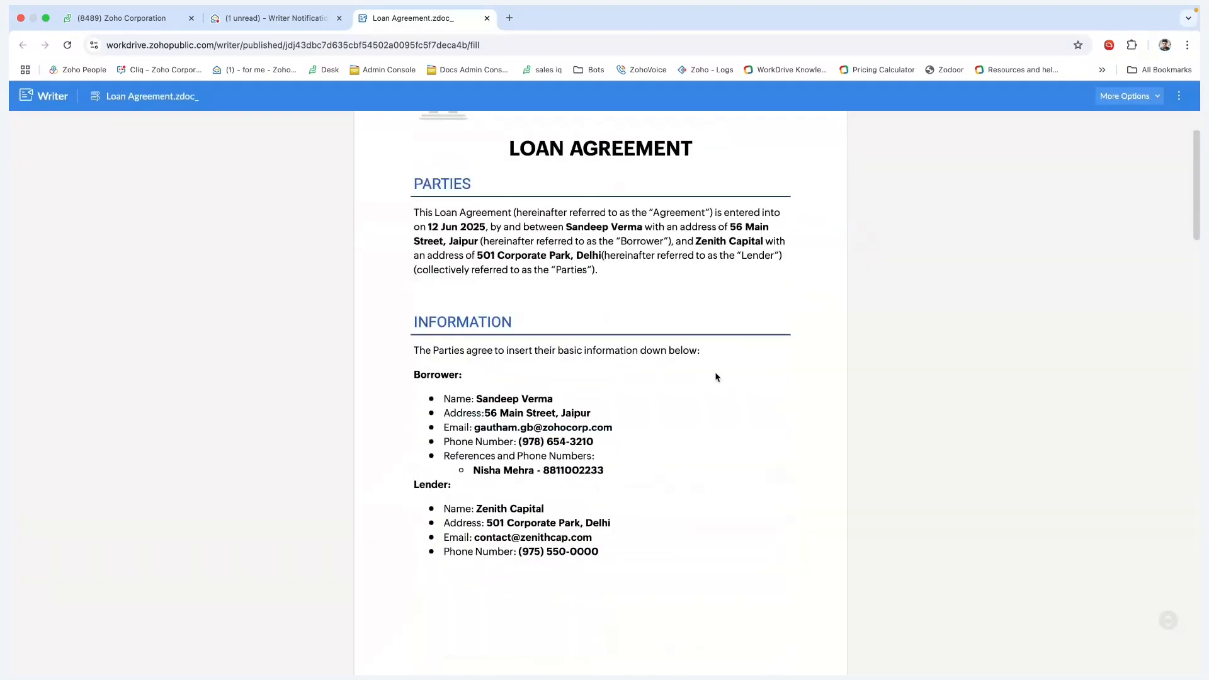
scroll(716, 377, "down", 1)
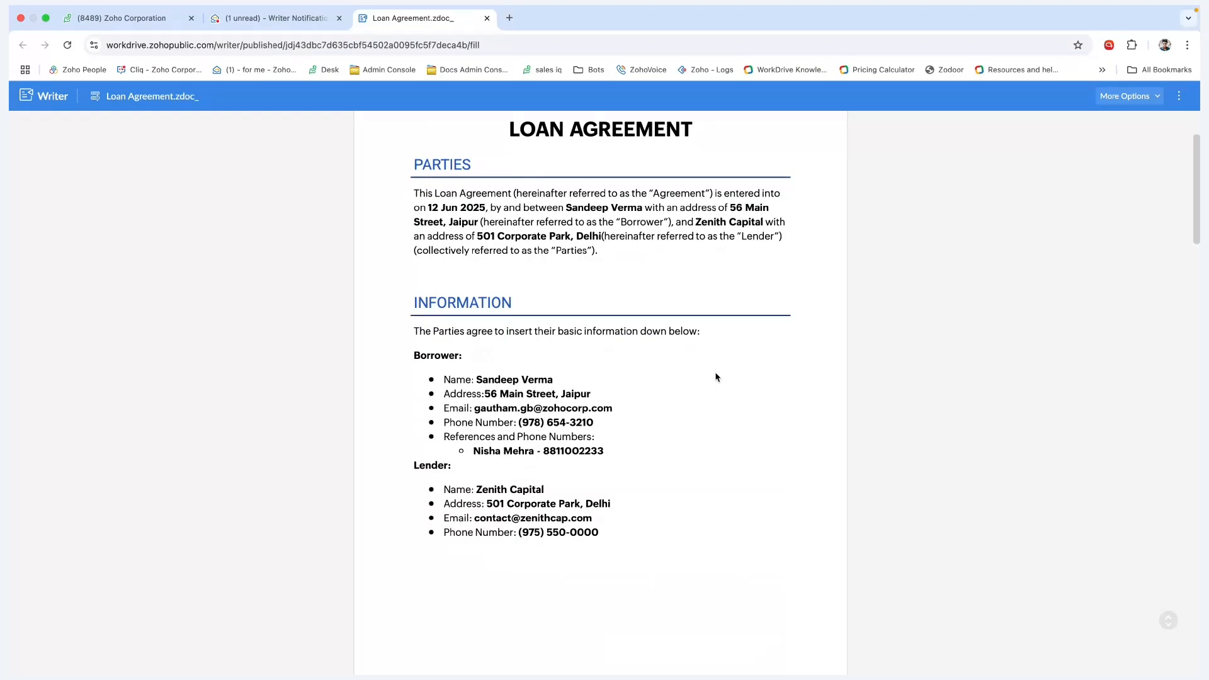
key("ctrl+Right")
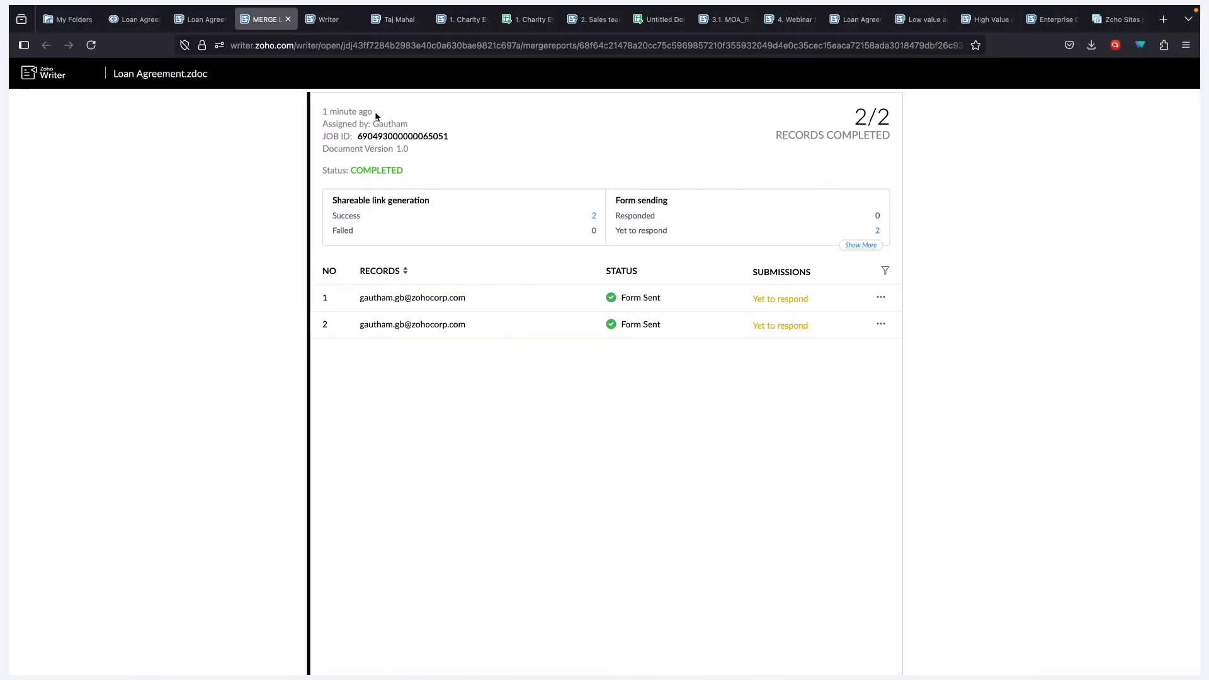
- Refresh the merge report and check the debug log: 1 submission, Update_Zoho_CRM_Records ran, attachment uploaded
left_click(98, 49)
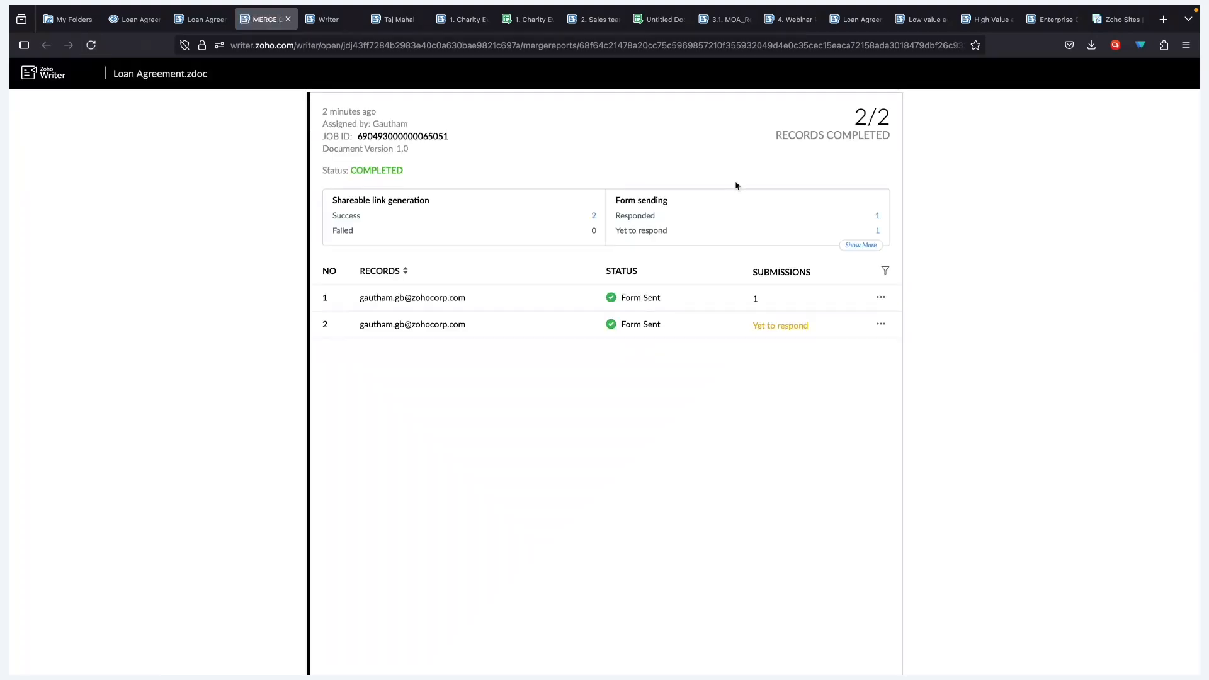
left_click(762, 299)
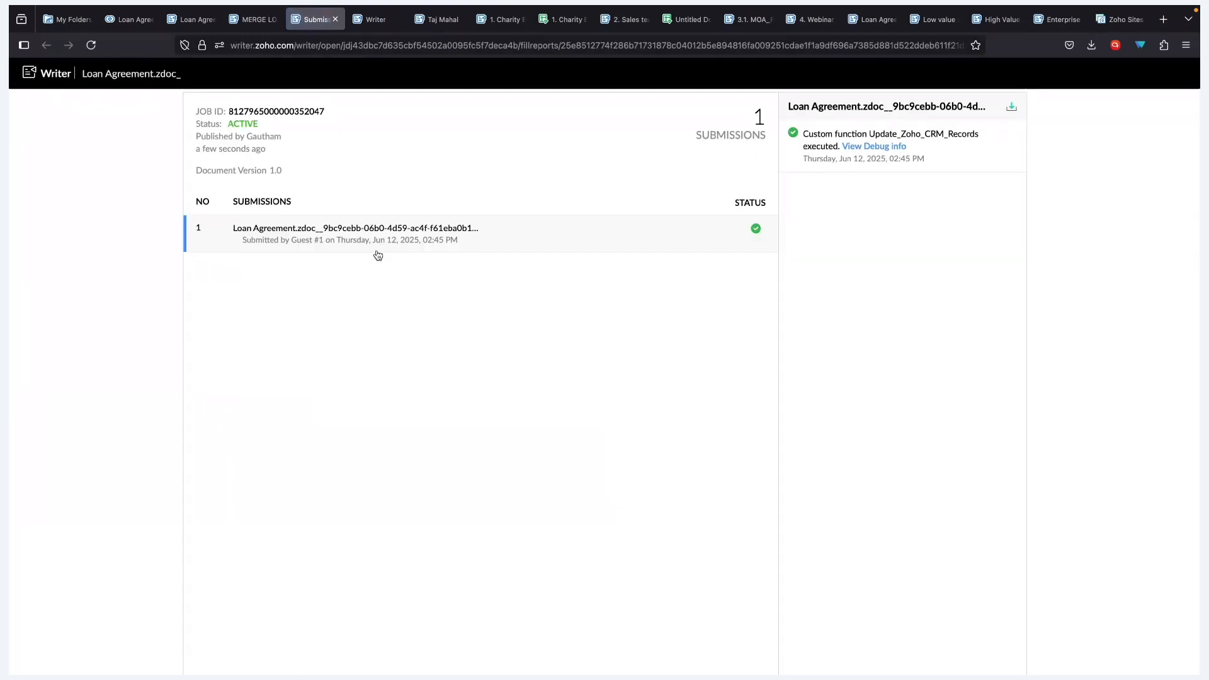
left_click(887, 148)
scroll(879, 295, "down", 3)
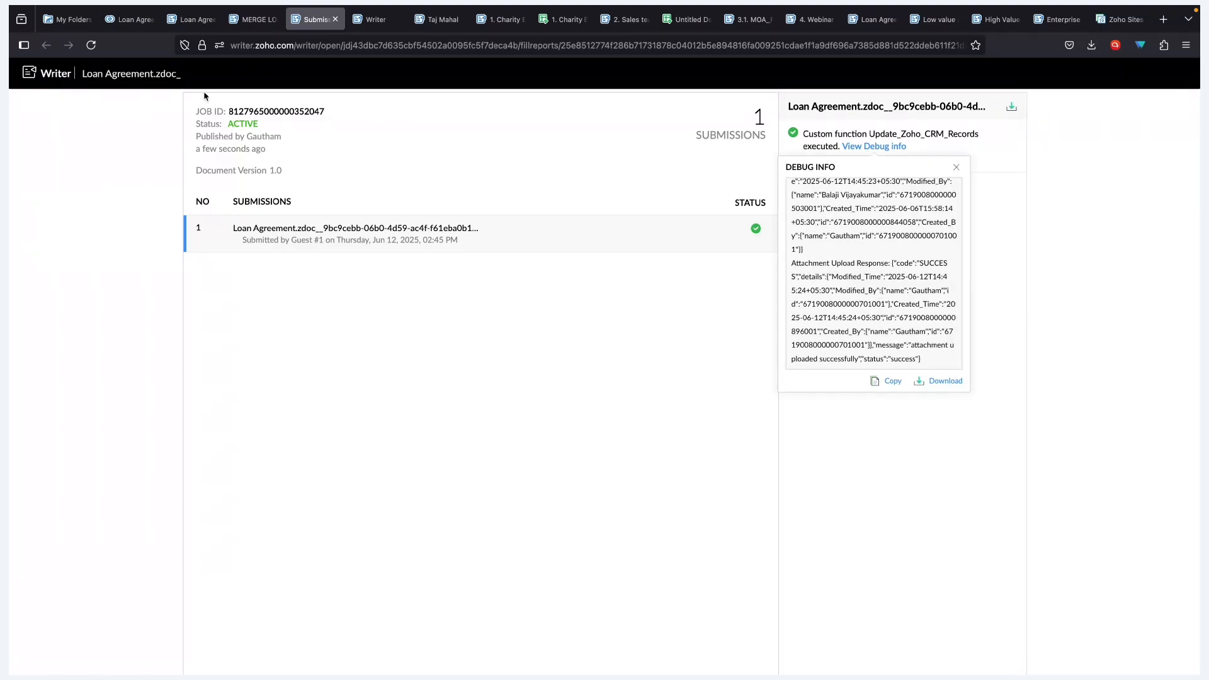
- Open the first borrower's CRM Loan Agreement record and preview its attached completed agreement PDF
left_click(132, 20)
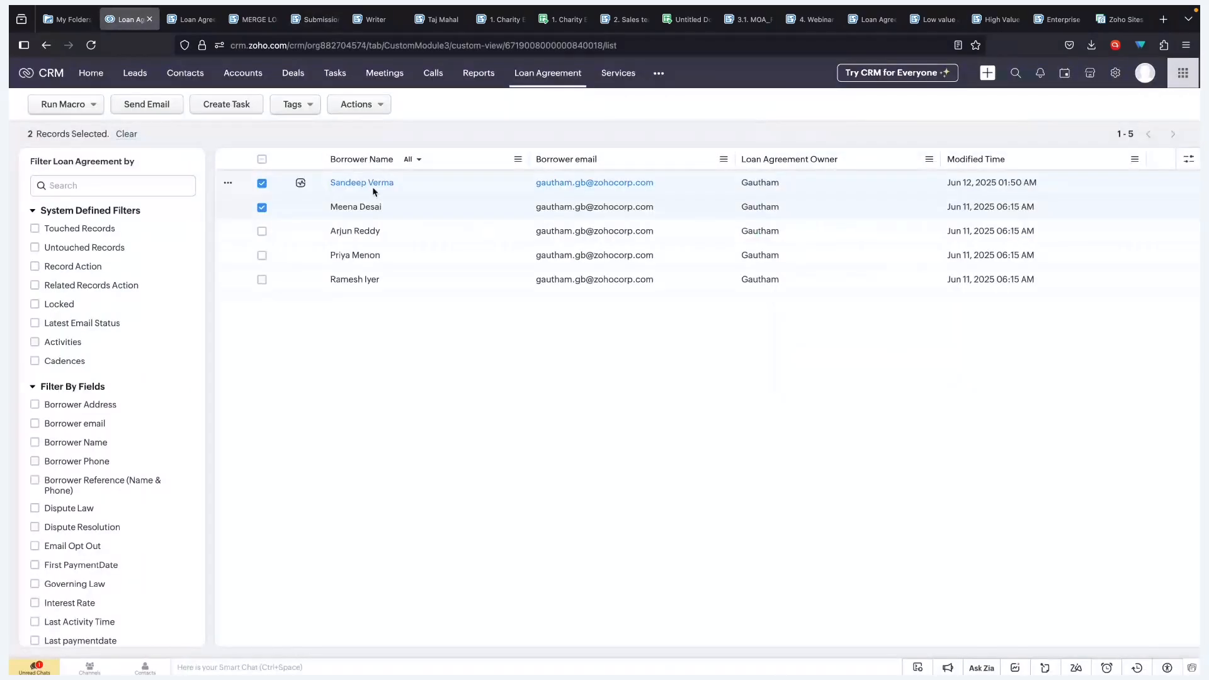
left_click(262, 207)
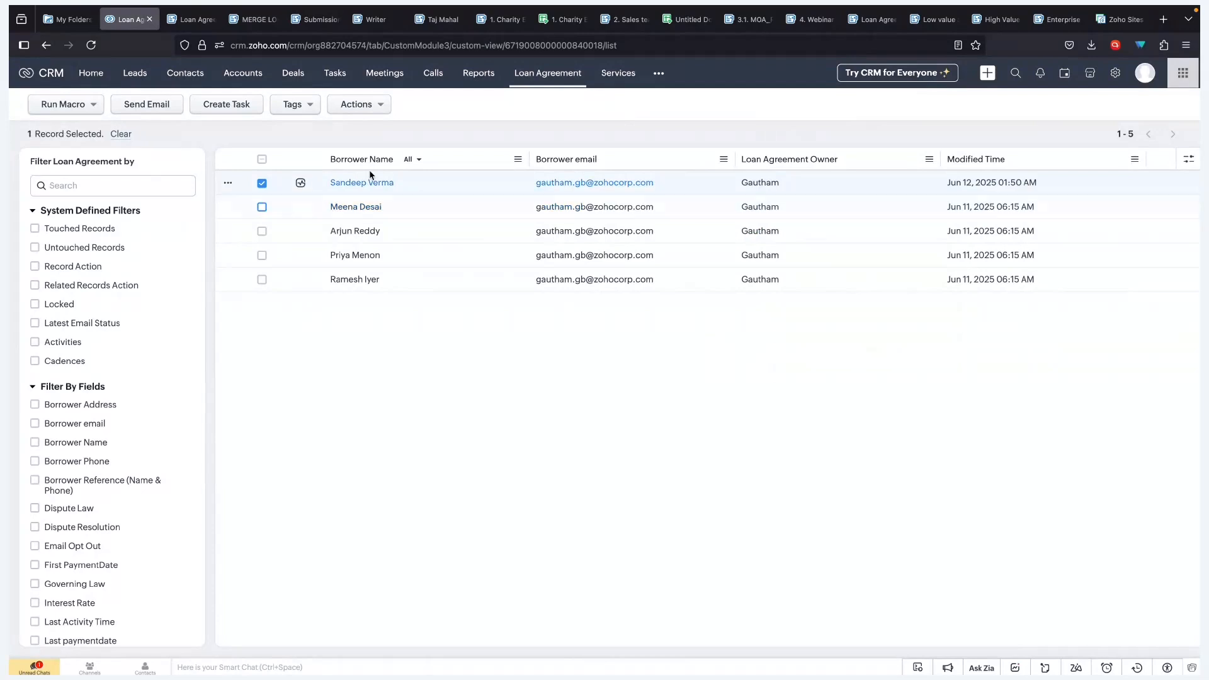
left_click(376, 182)
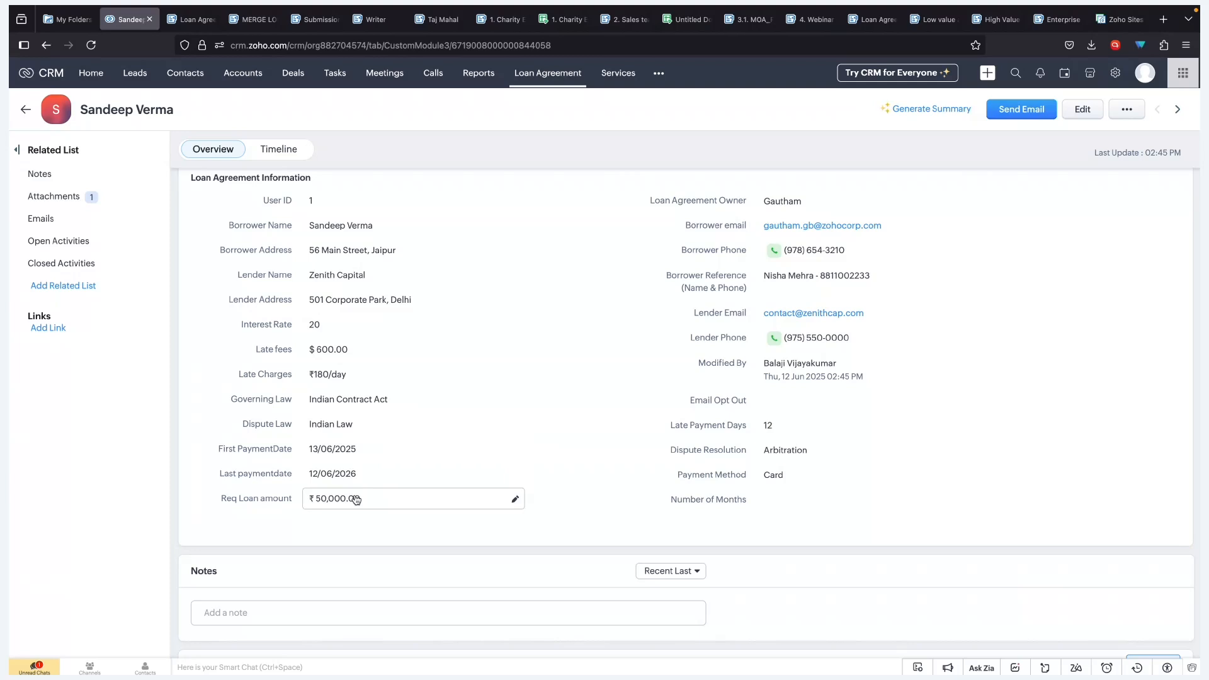
scroll(355, 499, "down", 5)
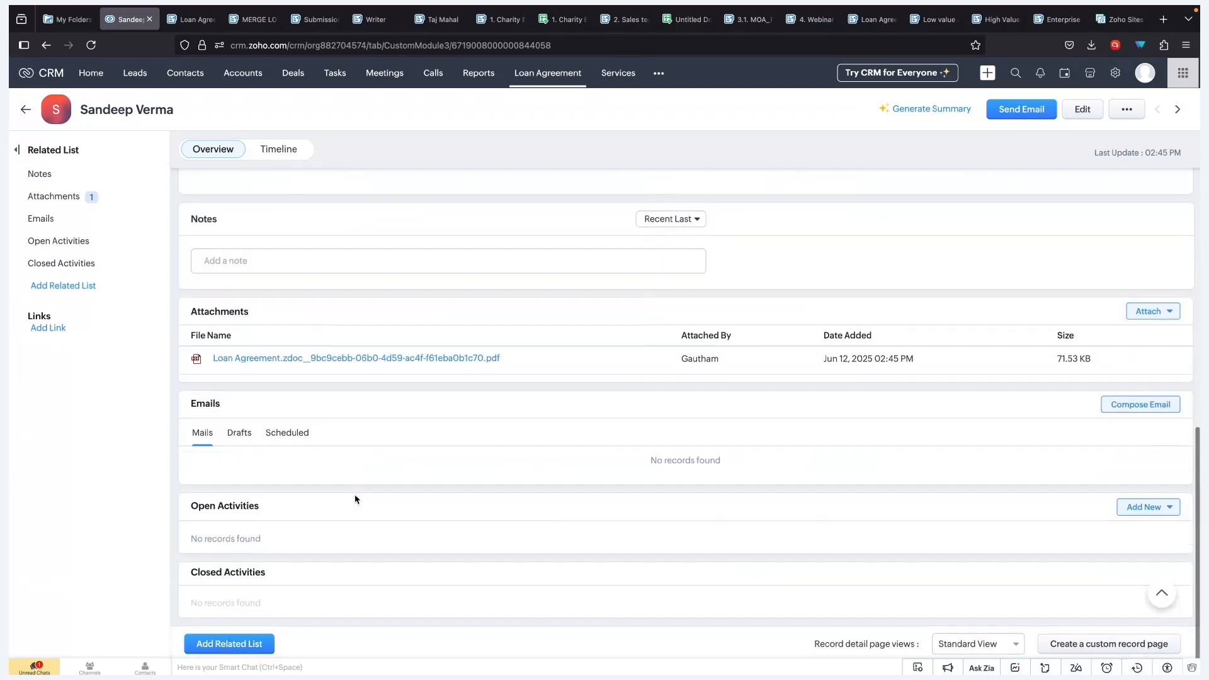
left_click(386, 359)
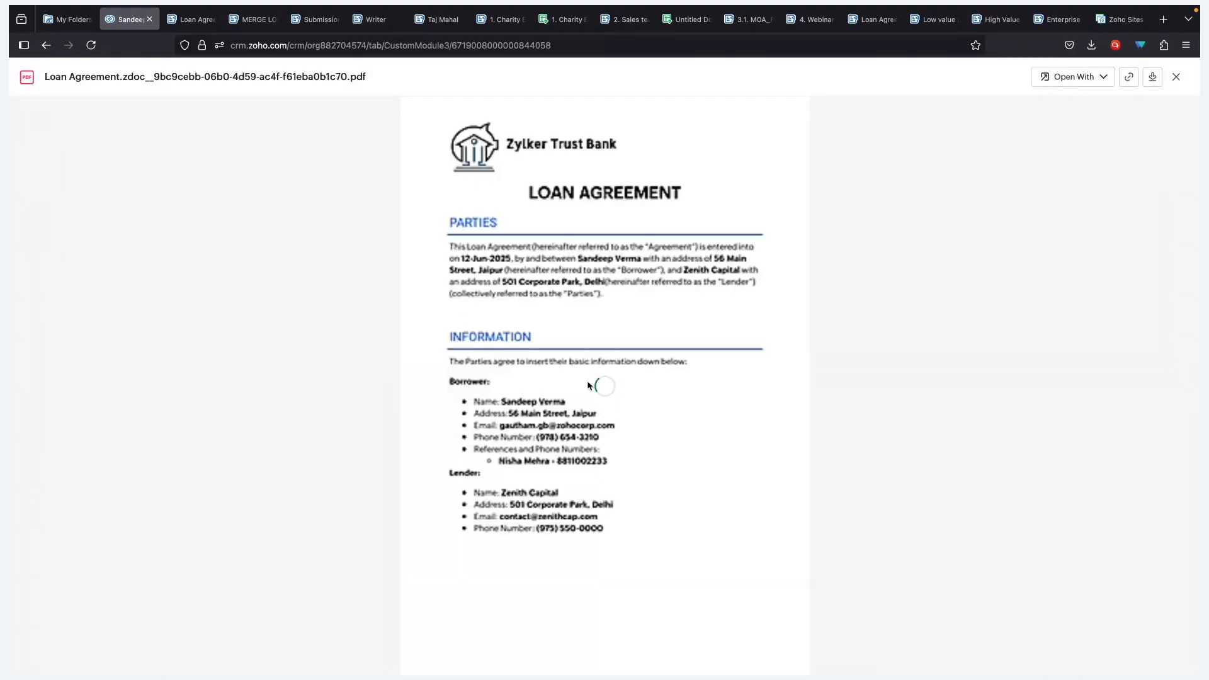
scroll(588, 384, "down", 15)
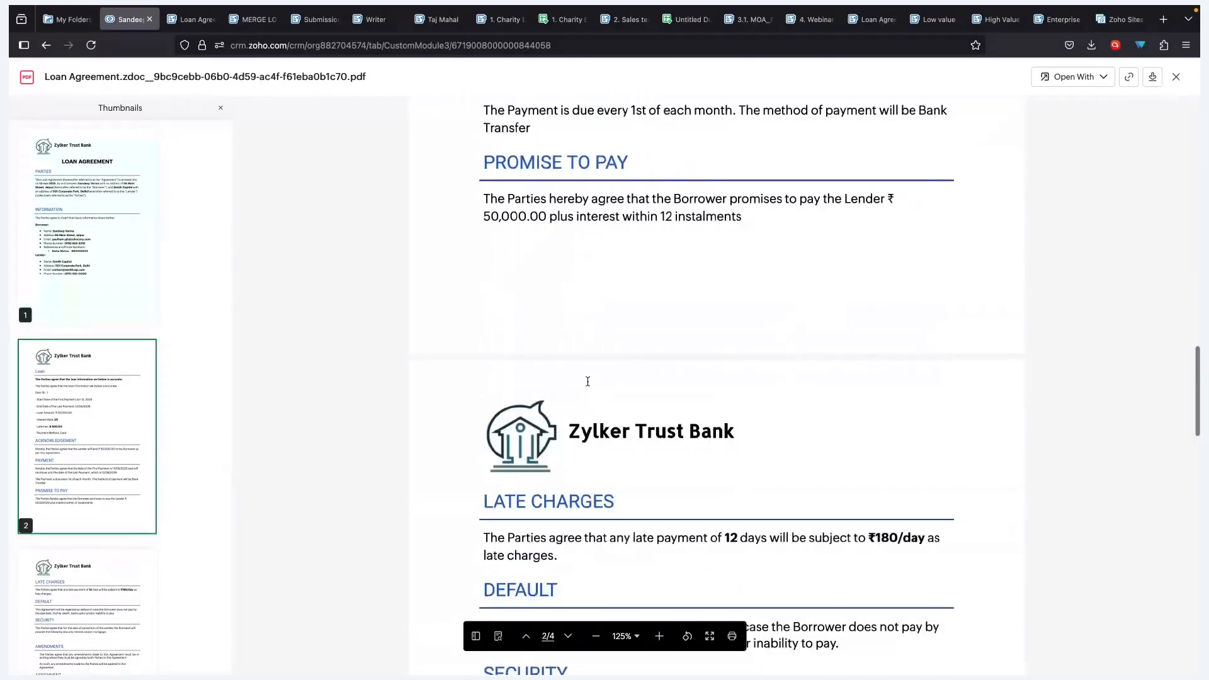
scroll(588, 382, "down", 10)
scroll(588, 382, "up", 15)
left_click(1176, 76)
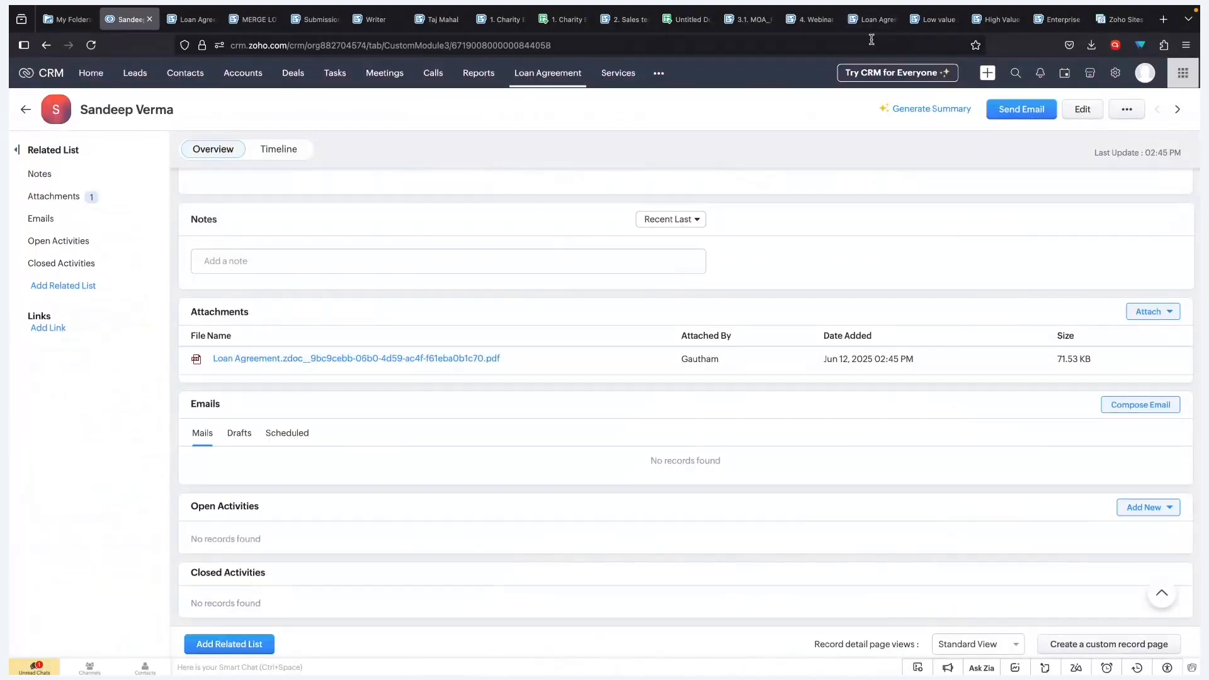
- Return to the Loan Agreement template and advance to the Scenario 6 – Internal Review vs. Direct Email slide
mouse_move(870, 32)
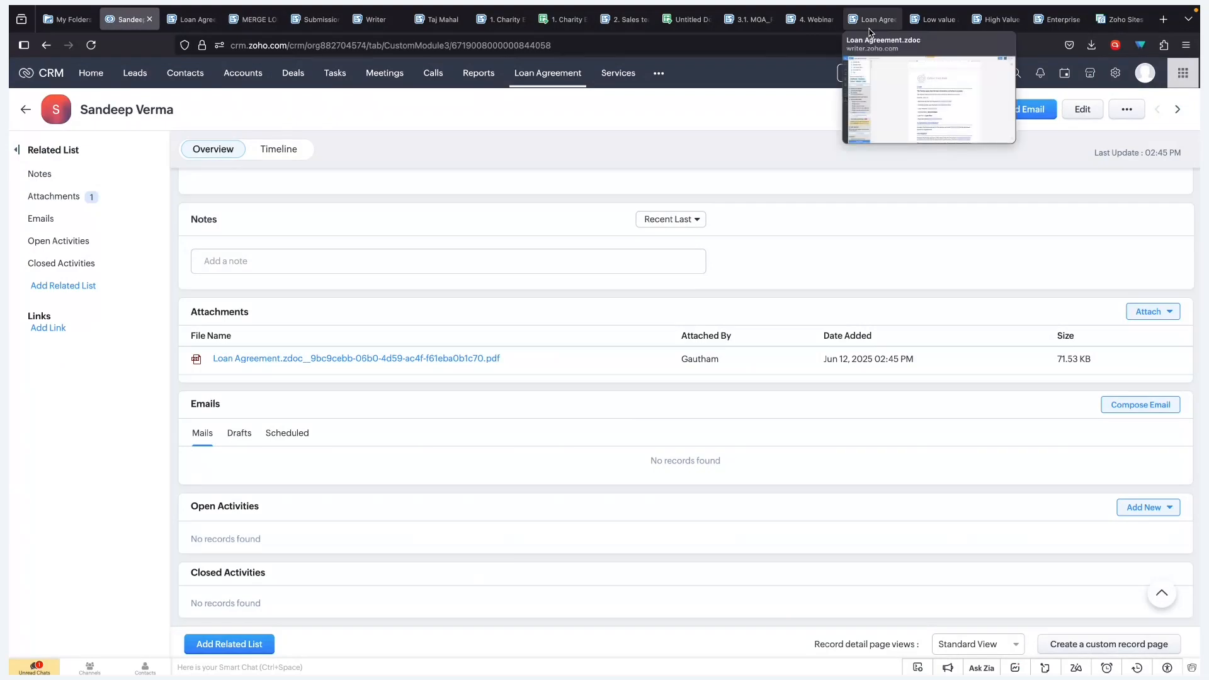
left_click(870, 25)
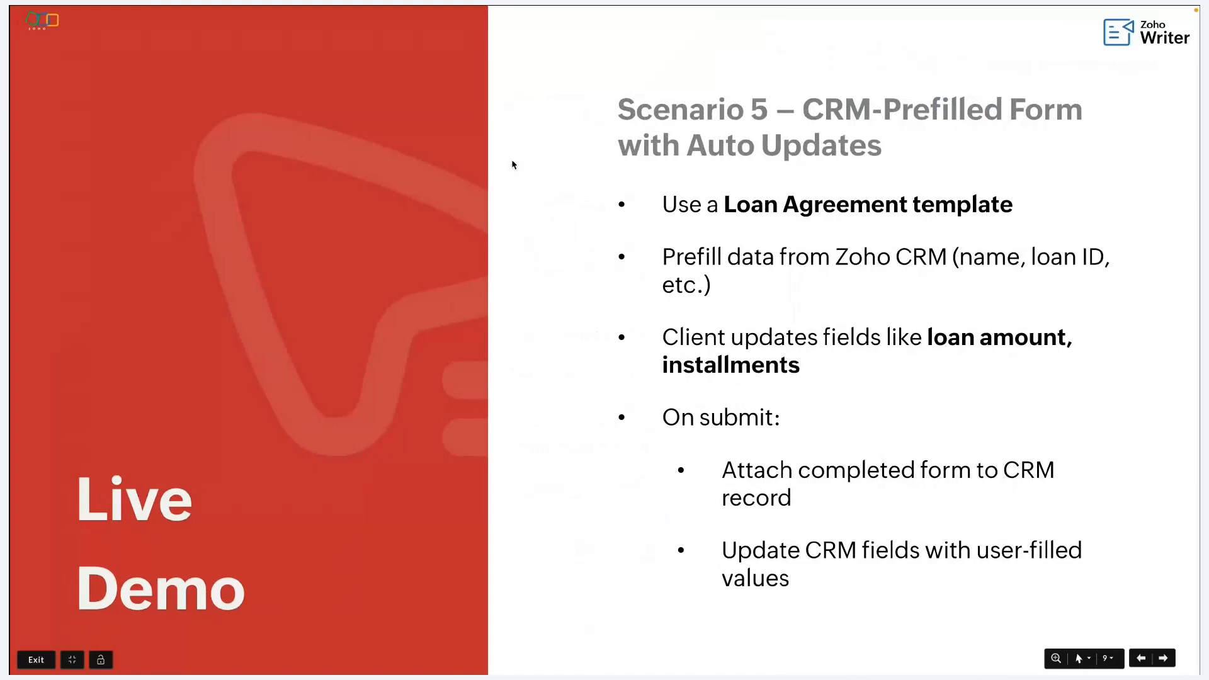
key("Right")
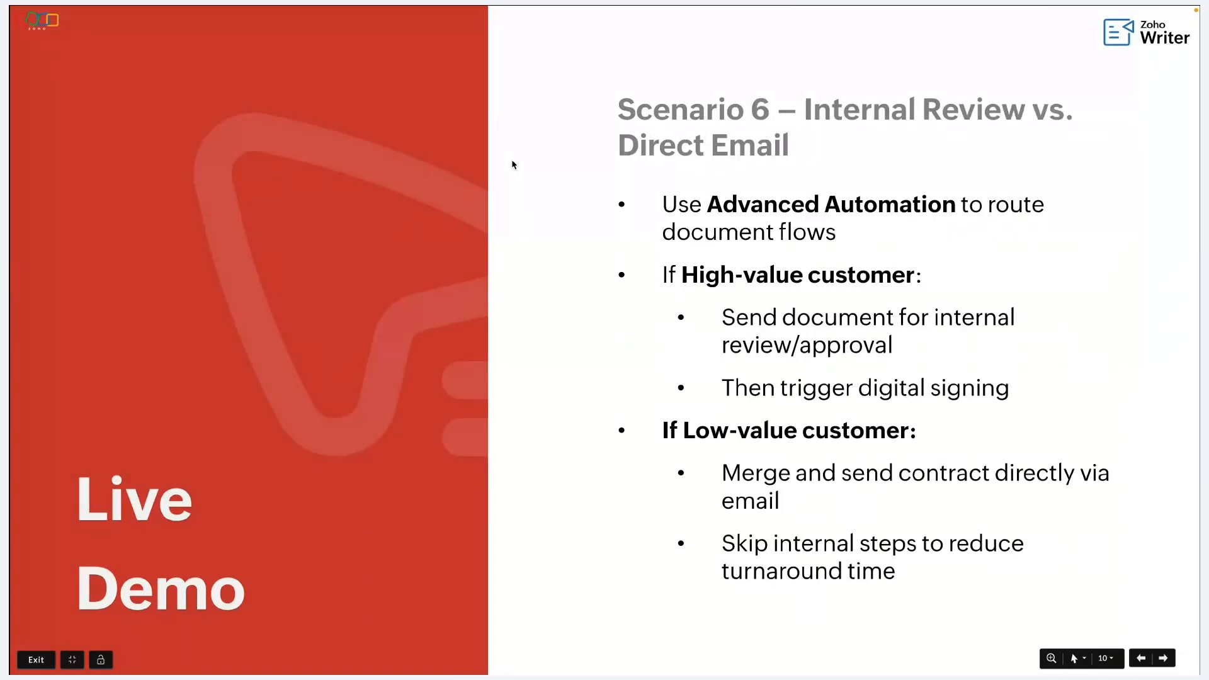
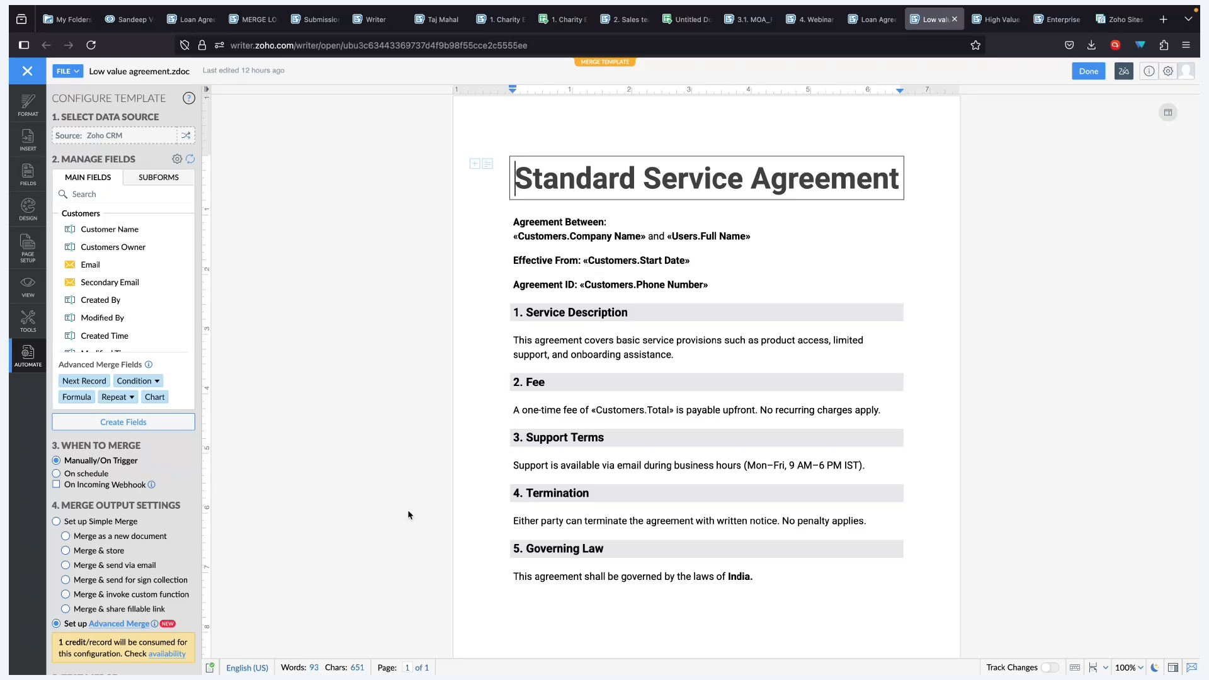
- Scroll the Configure Template panel to review the Zoho CRM source and Manually/On Trigger setting
scroll(118, 529, "up", 1)
scroll(117, 529, "down", 1)
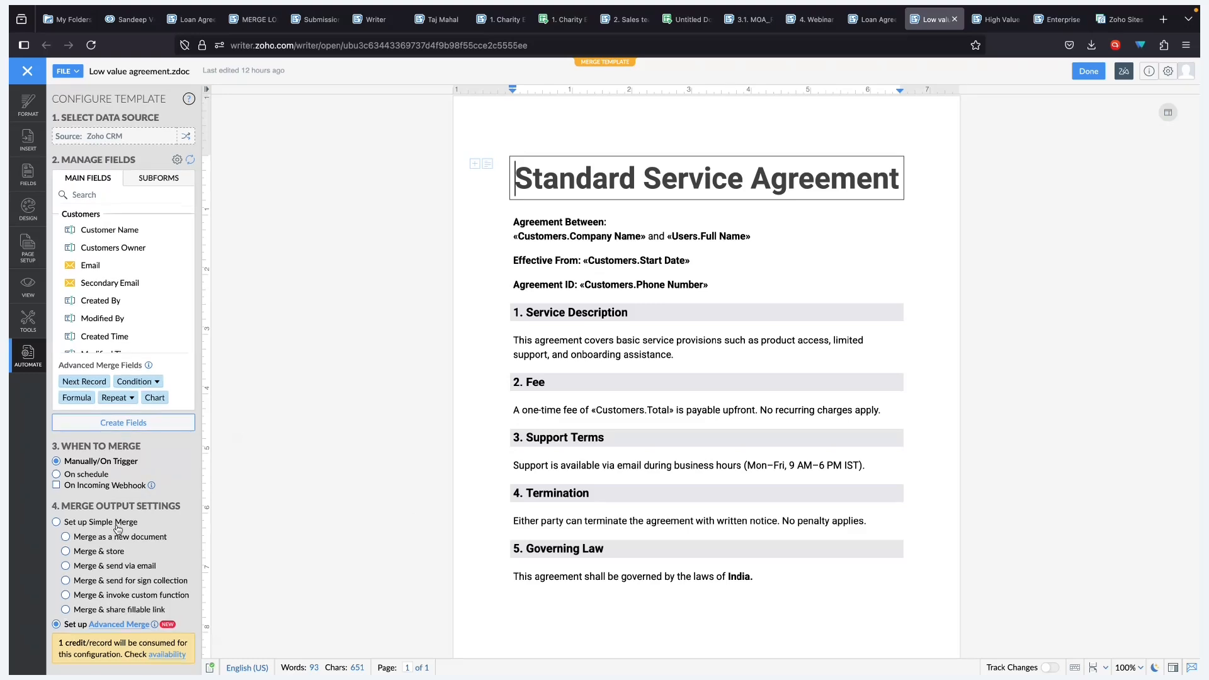
- Open the Advanced Automation Builder and inspect the manual trigger, filter step and Route Data On Condition logic
left_click(110, 625)
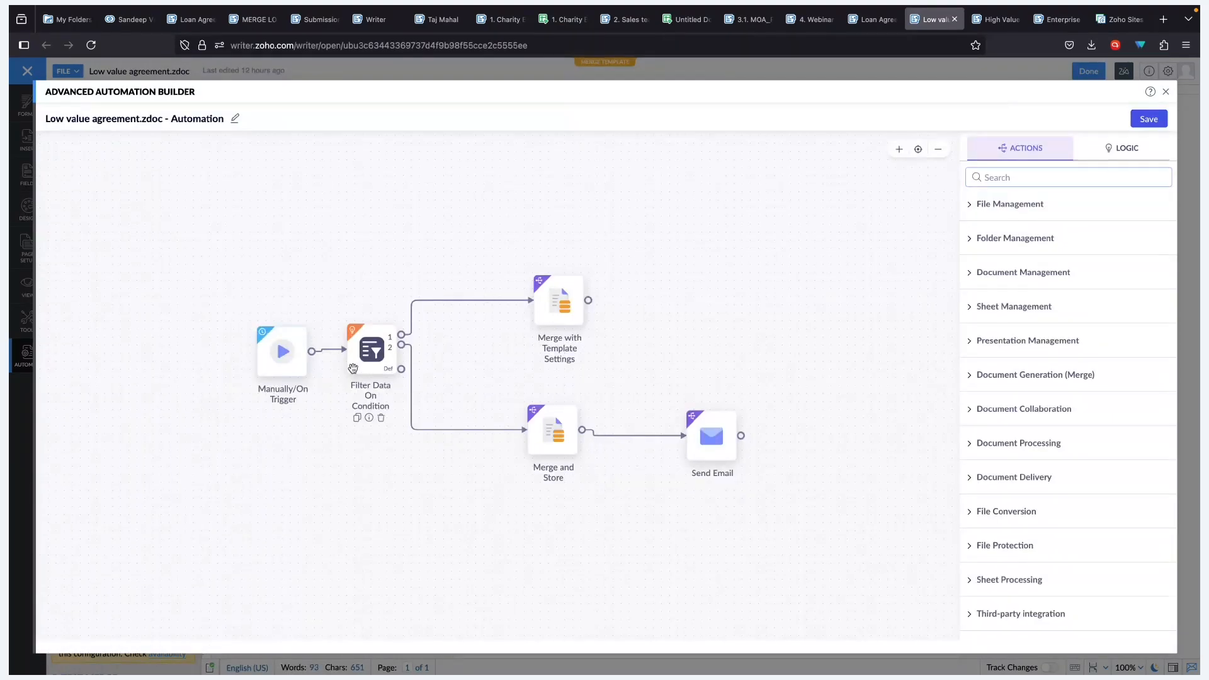
left_click(267, 350)
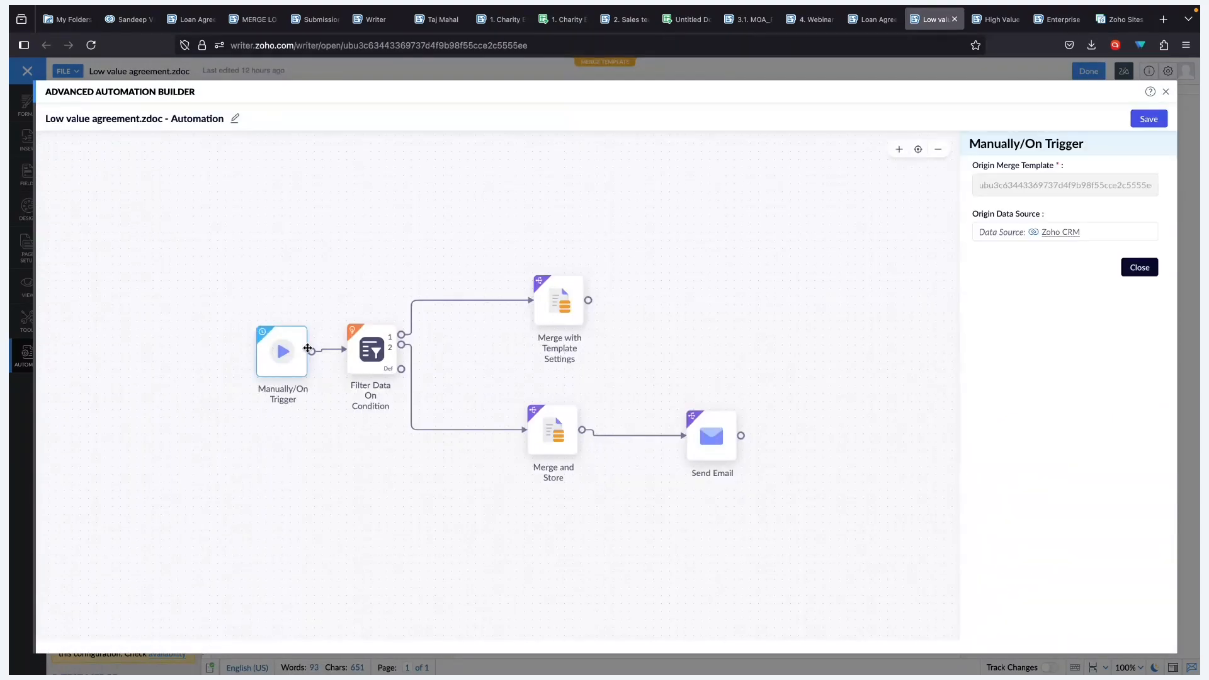
left_click(372, 348)
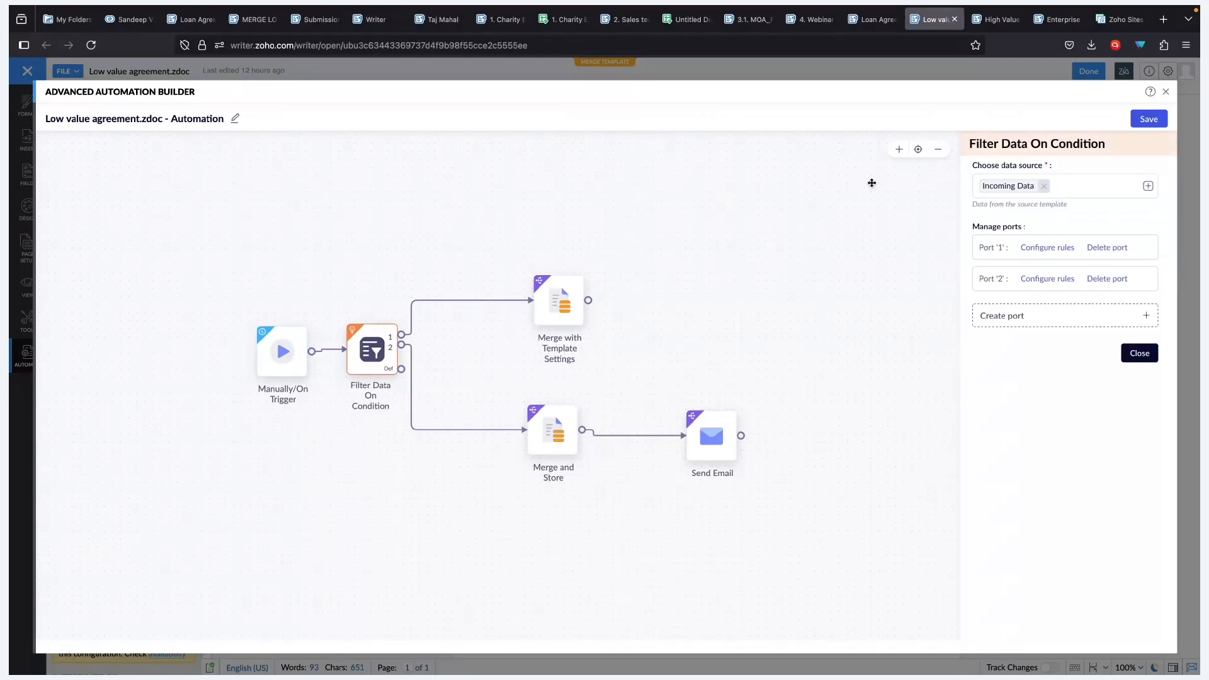
left_click(1139, 353)
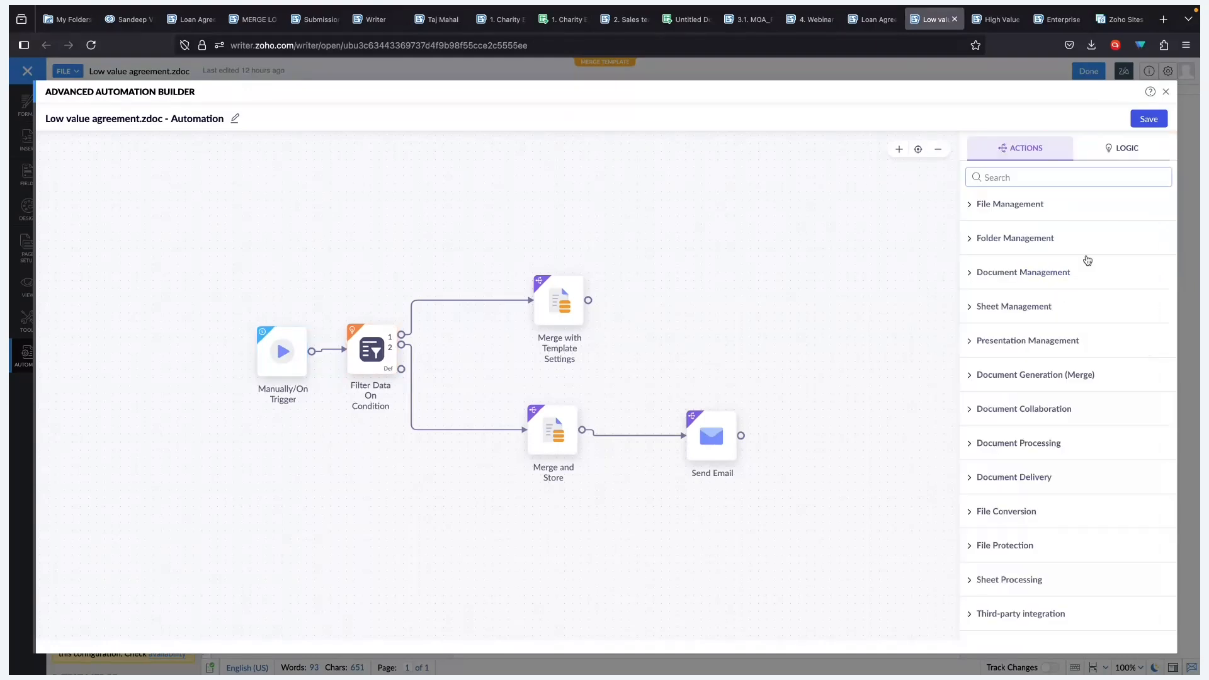
left_click(1133, 151)
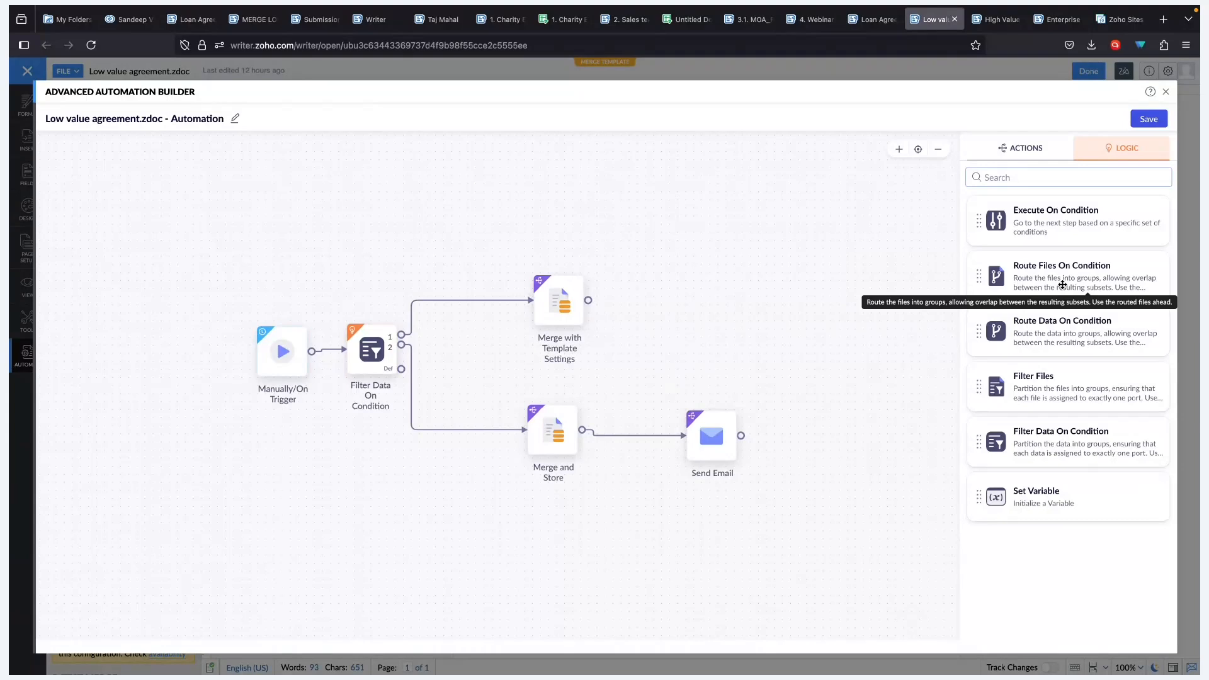
left_click(1063, 351)
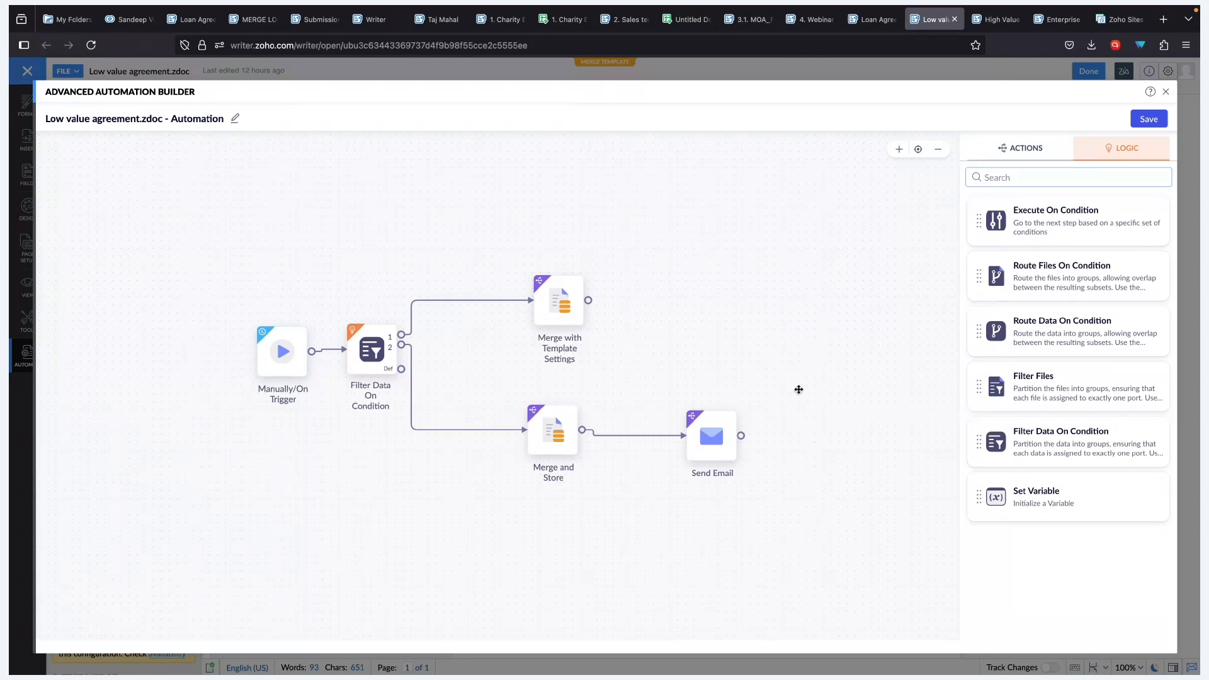
left_click(1048, 162)
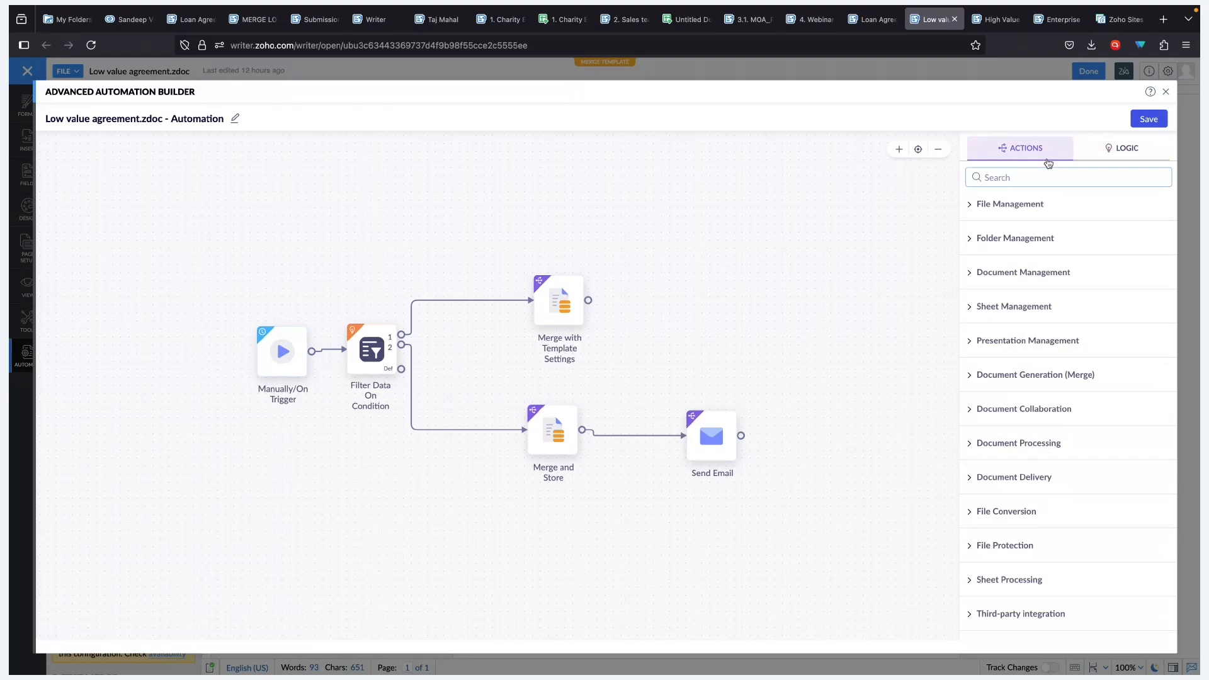
left_click(1033, 218)
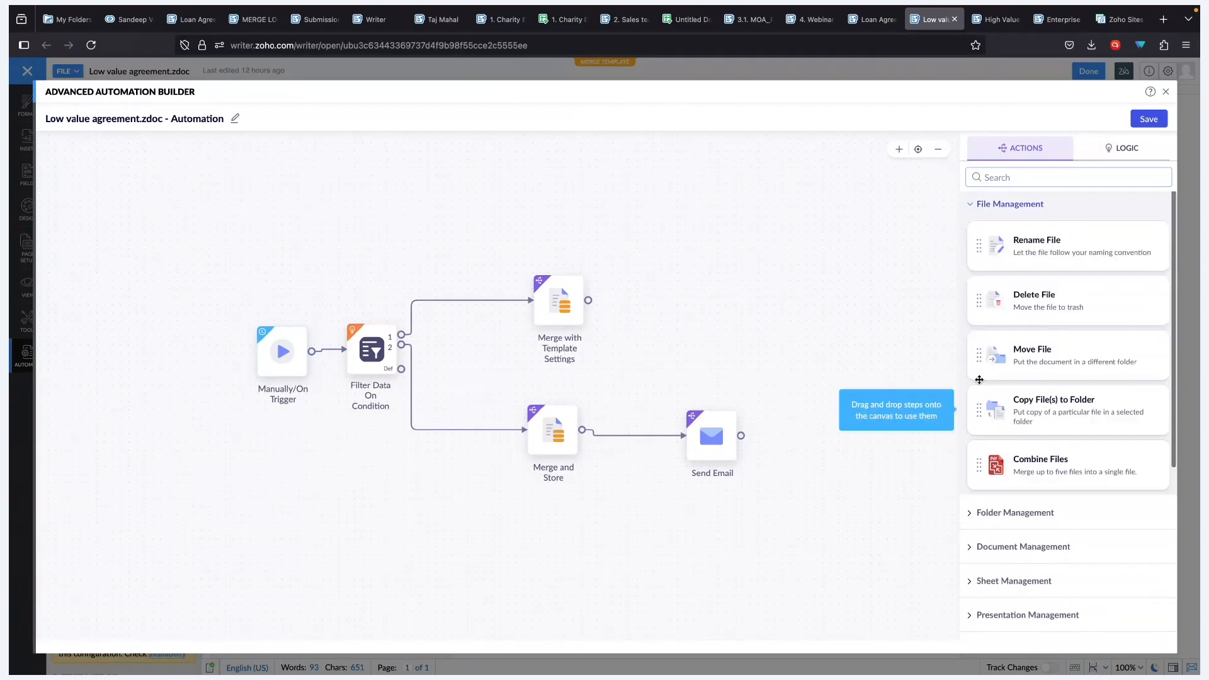
left_click(1074, 511)
scroll(1077, 410, "down", 2)
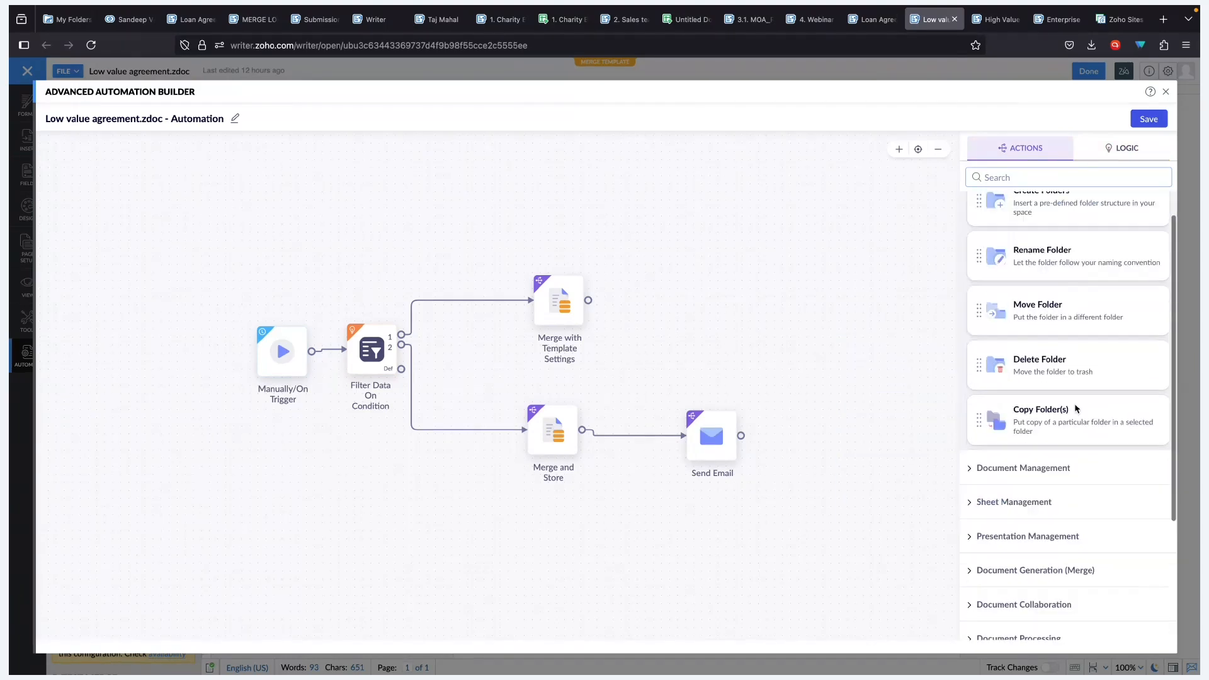
left_click(1034, 470)
left_click(1016, 464)
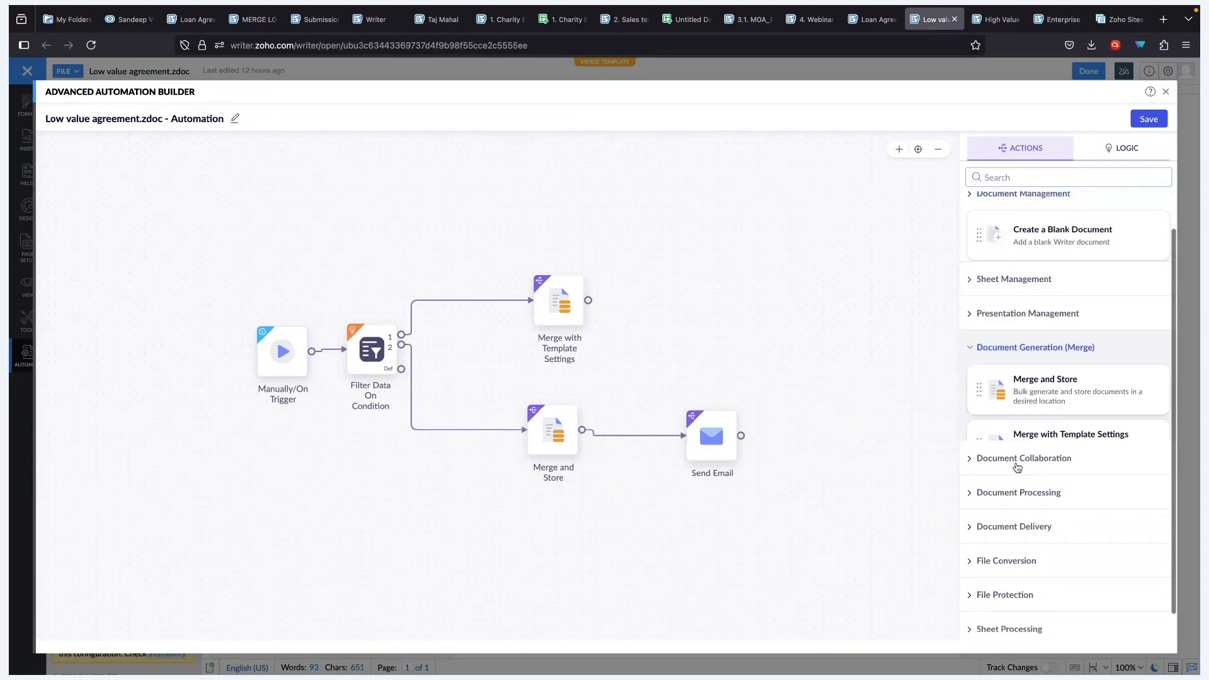
left_click(1038, 441)
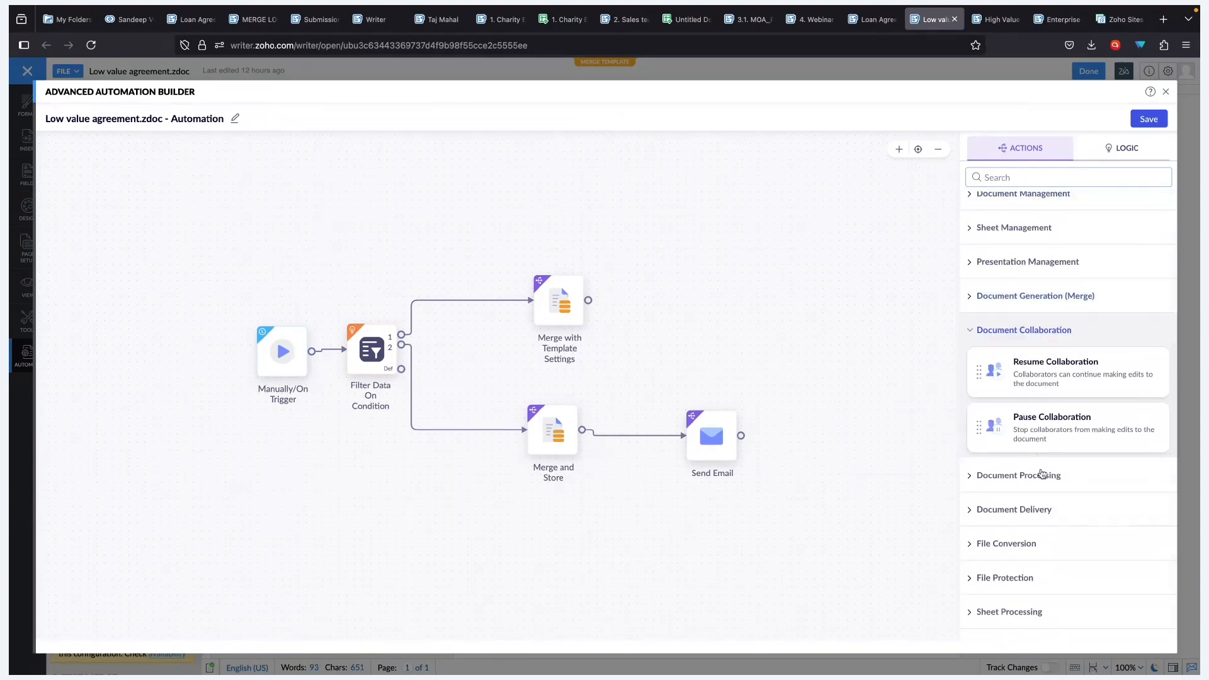
left_click(1028, 509)
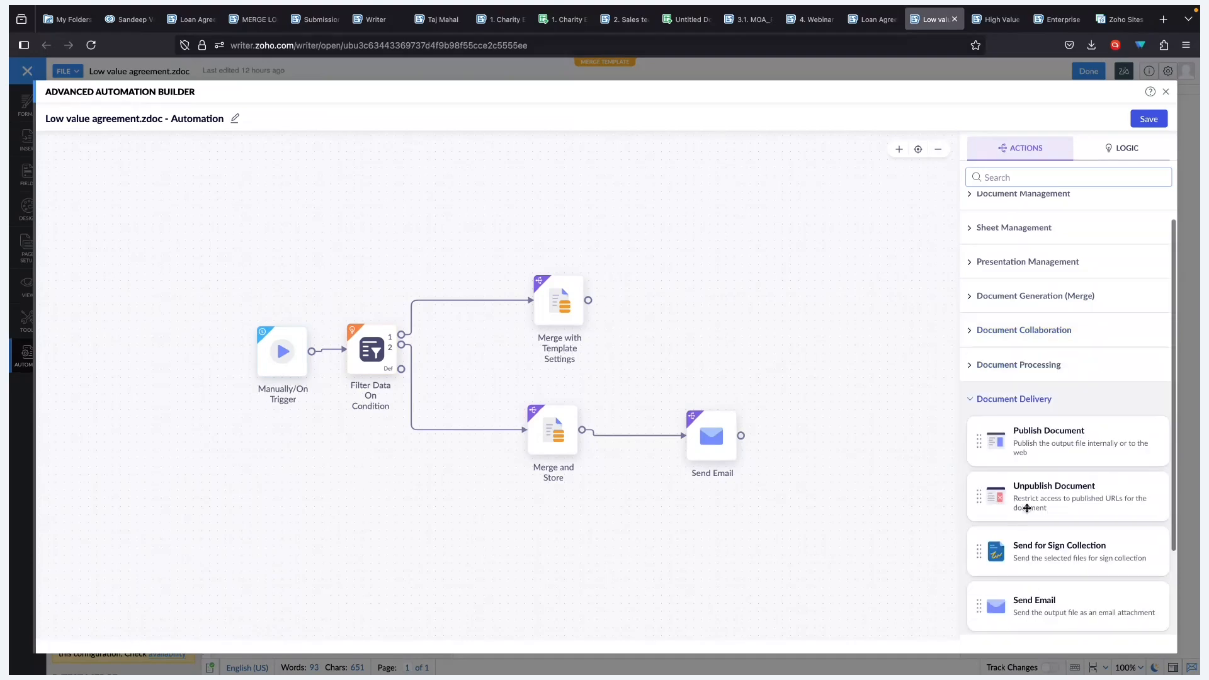
scroll(1097, 517, "down", 1)
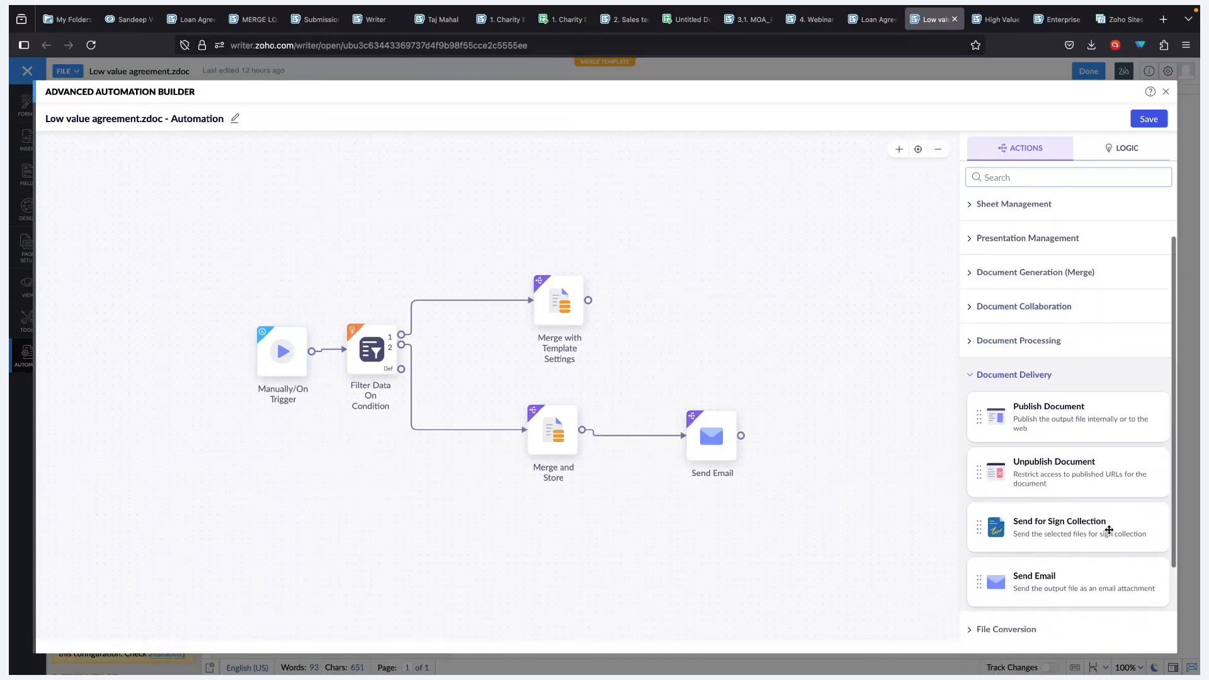
scroll(1066, 494, "down", 2)
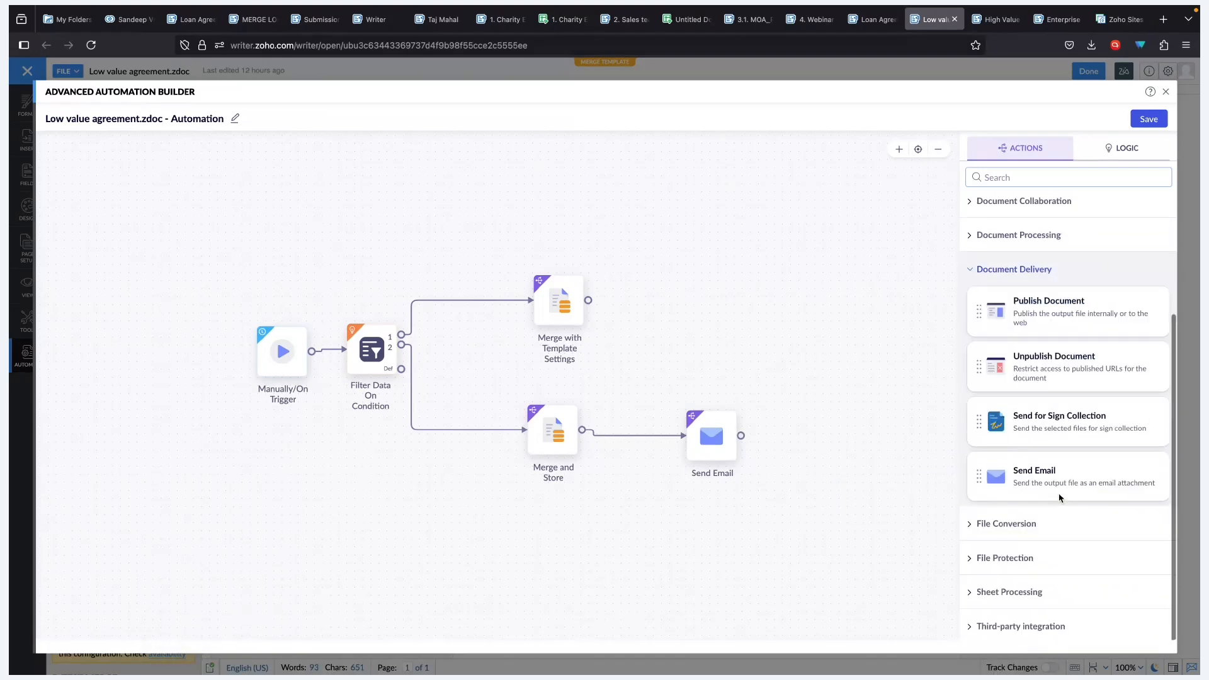
left_click(1029, 525)
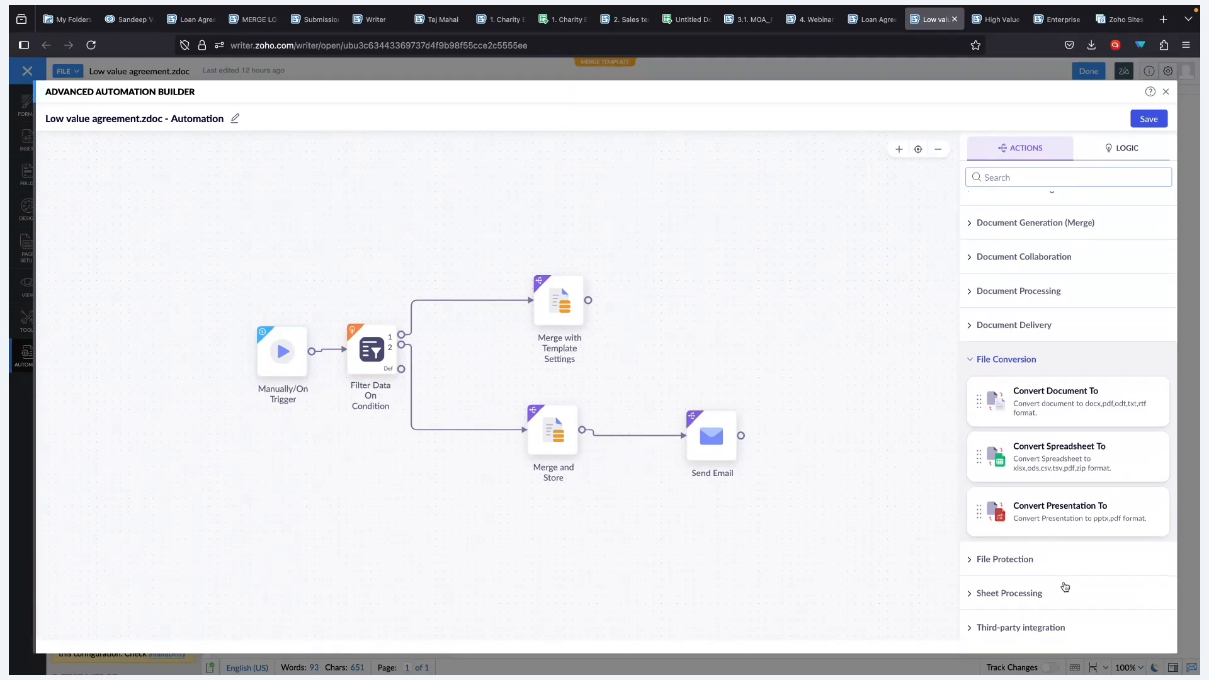
scroll(1059, 583, "up", 5)
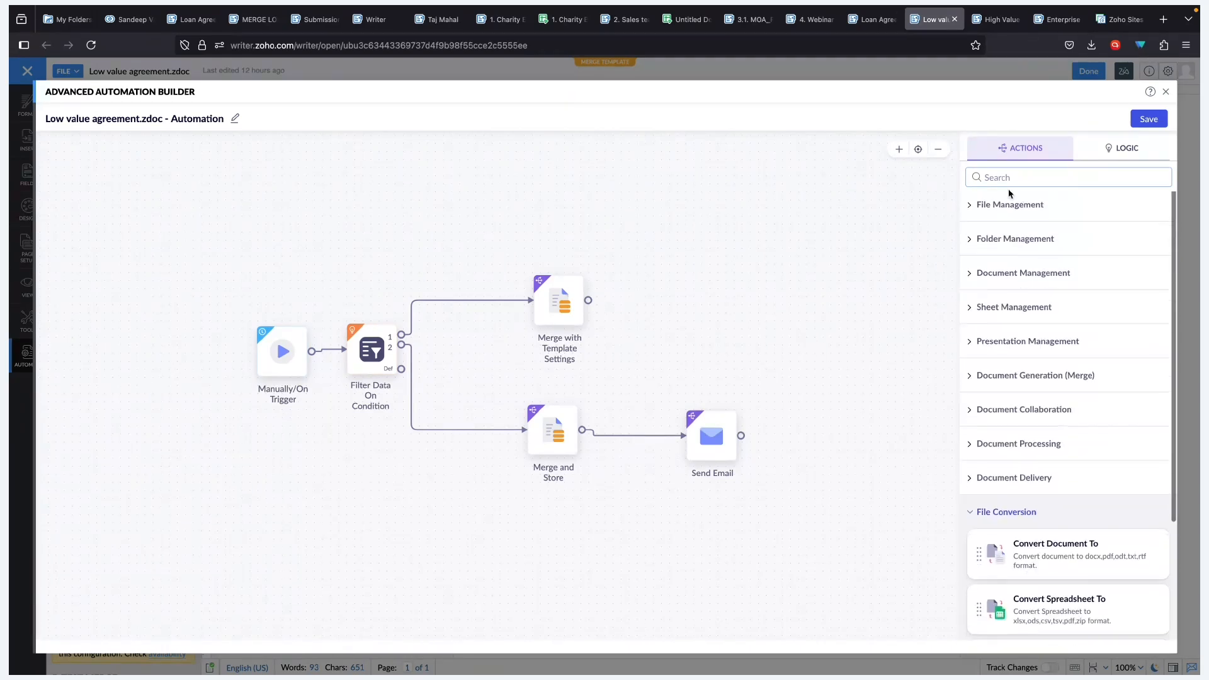
left_click(1133, 151)
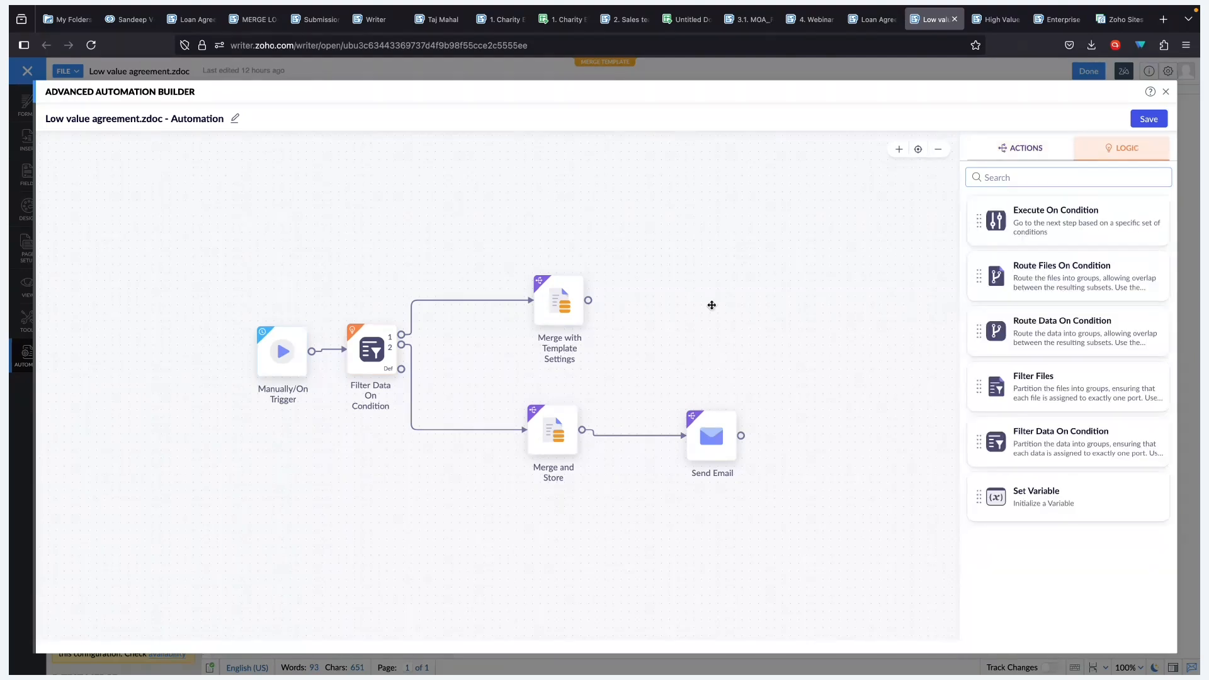
- Review the filter's Total rules for ports 1 and 2 unchanged, then view Merge and Store settings
left_click(376, 348)
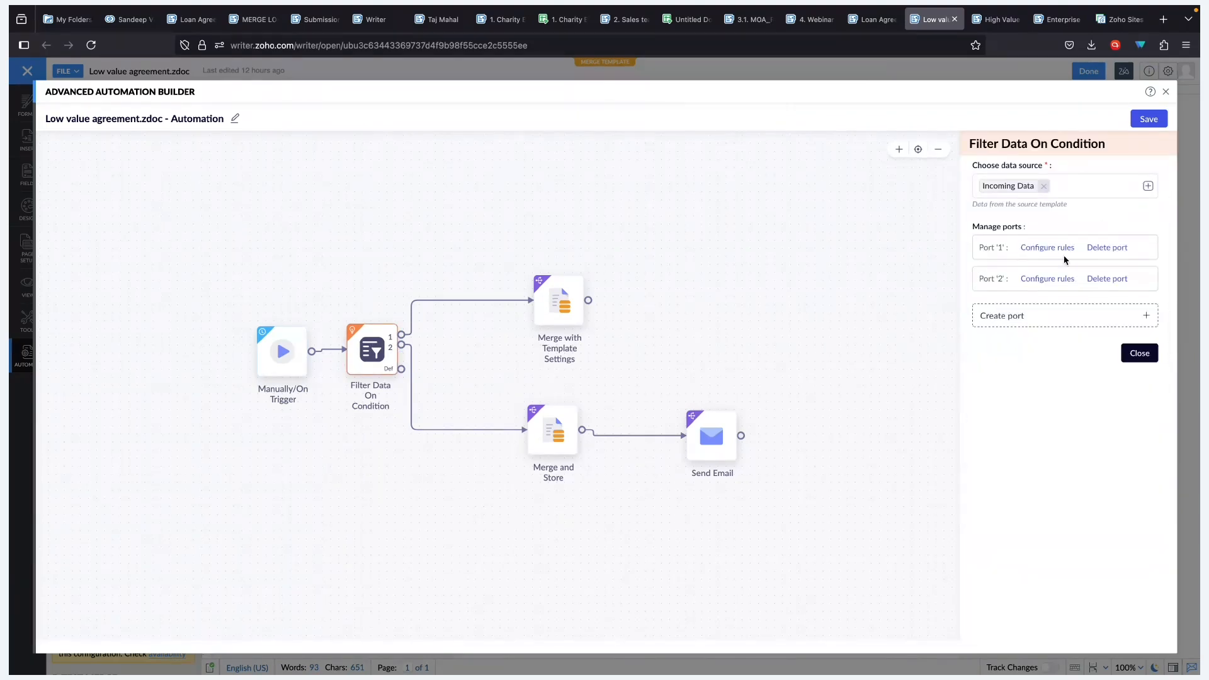
left_click(1058, 248)
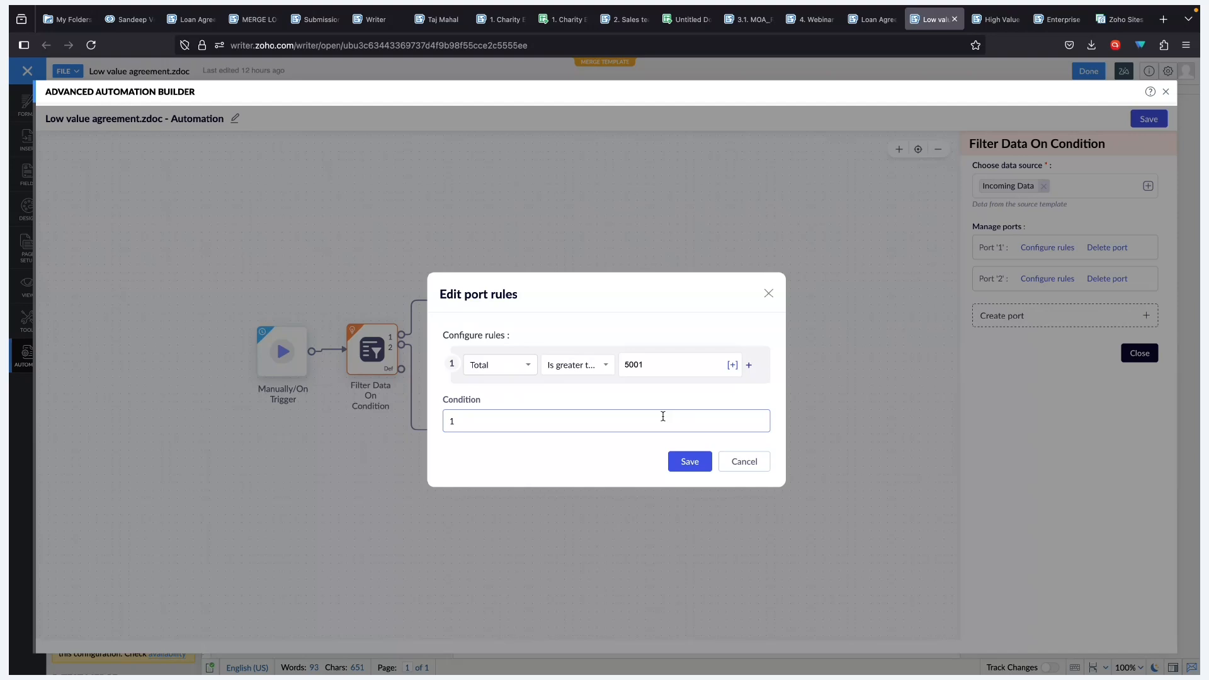
left_click(743, 463)
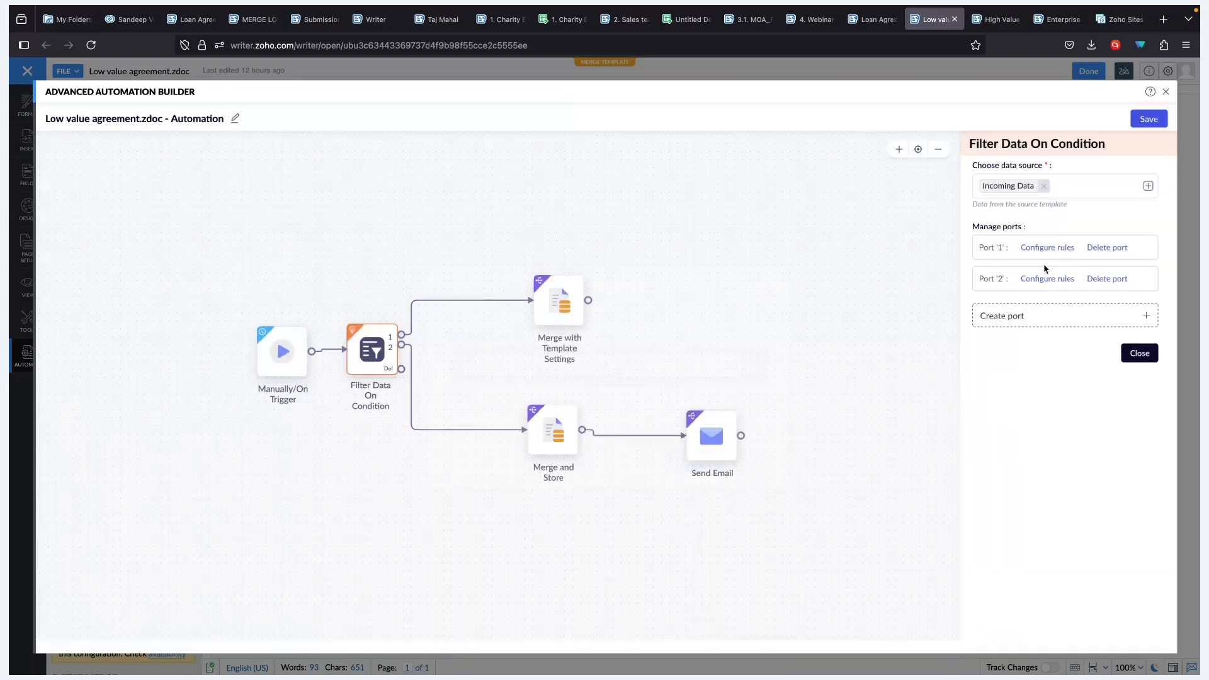
left_click(1041, 279)
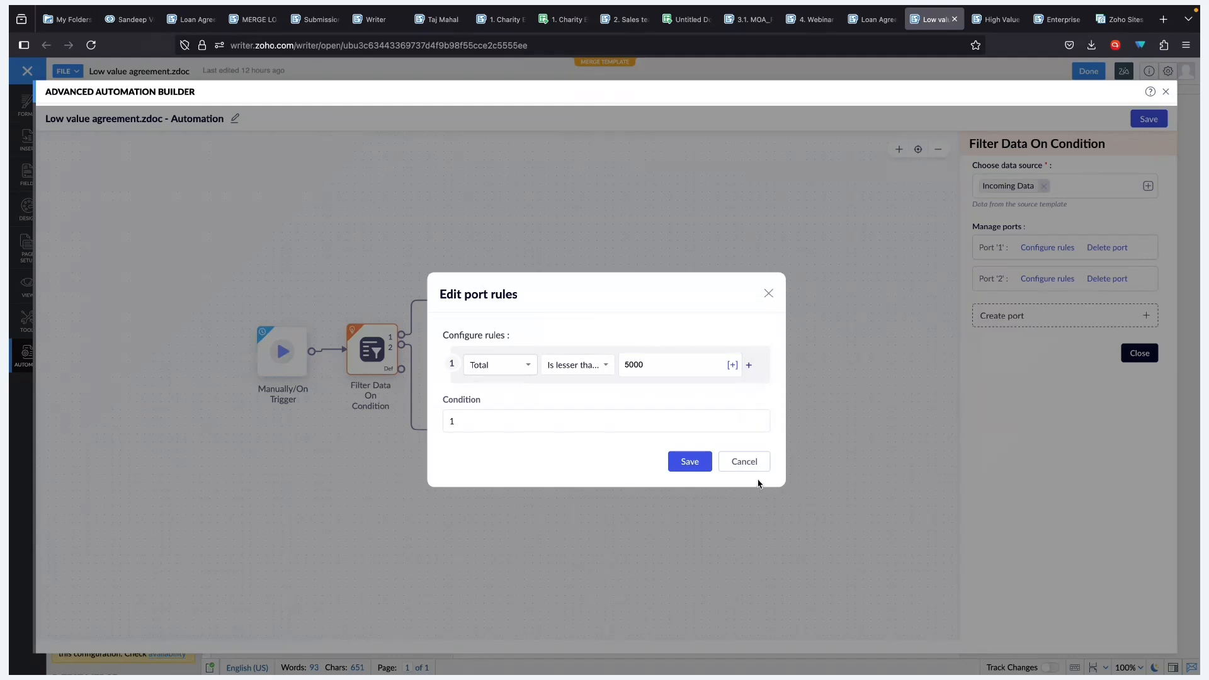
left_click(744, 463)
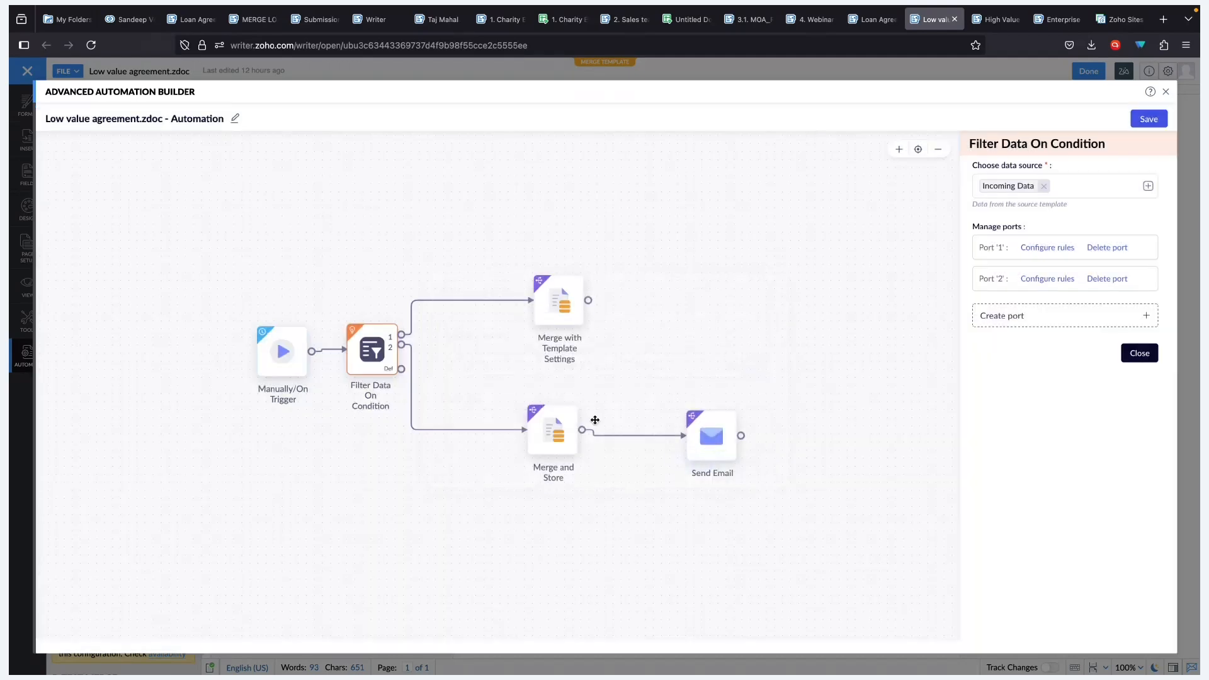
mouse_move(551, 428)
left_click(551, 429)
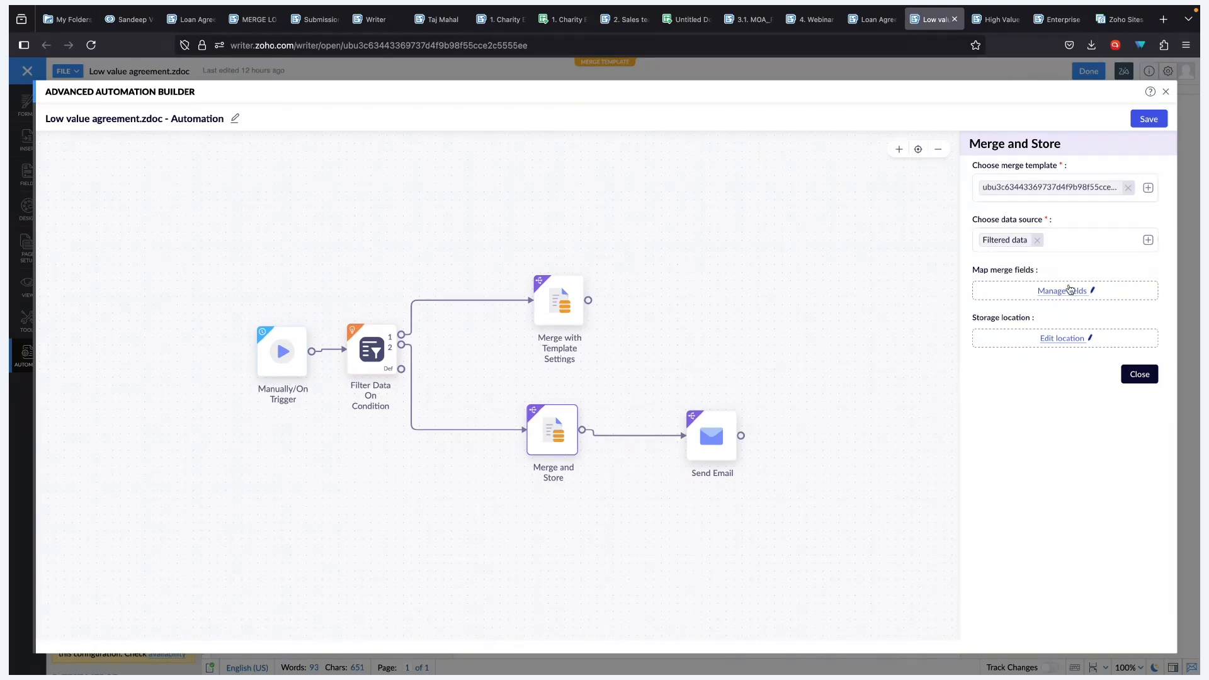
left_click(1060, 340)
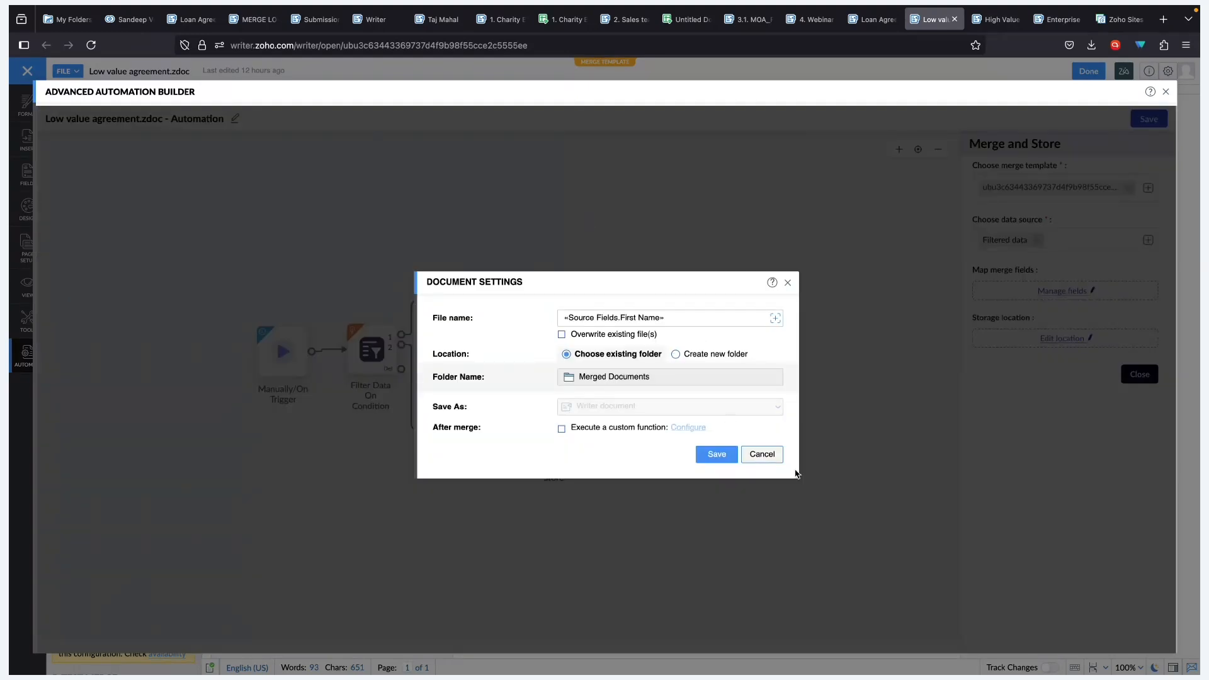
left_click(760, 455)
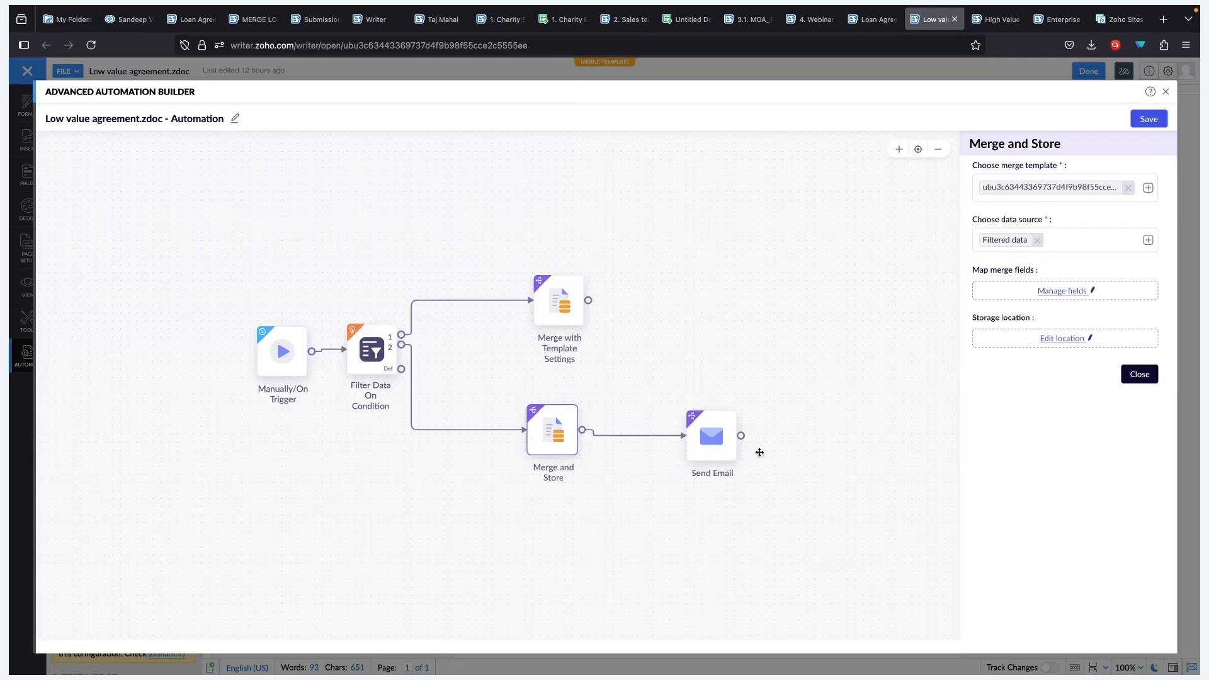
- Review the Send Email step's configured options without changes, then view the Merge with Template Settings step
mouse_move(564, 423)
mouse_move(700, 430)
left_click(702, 430)
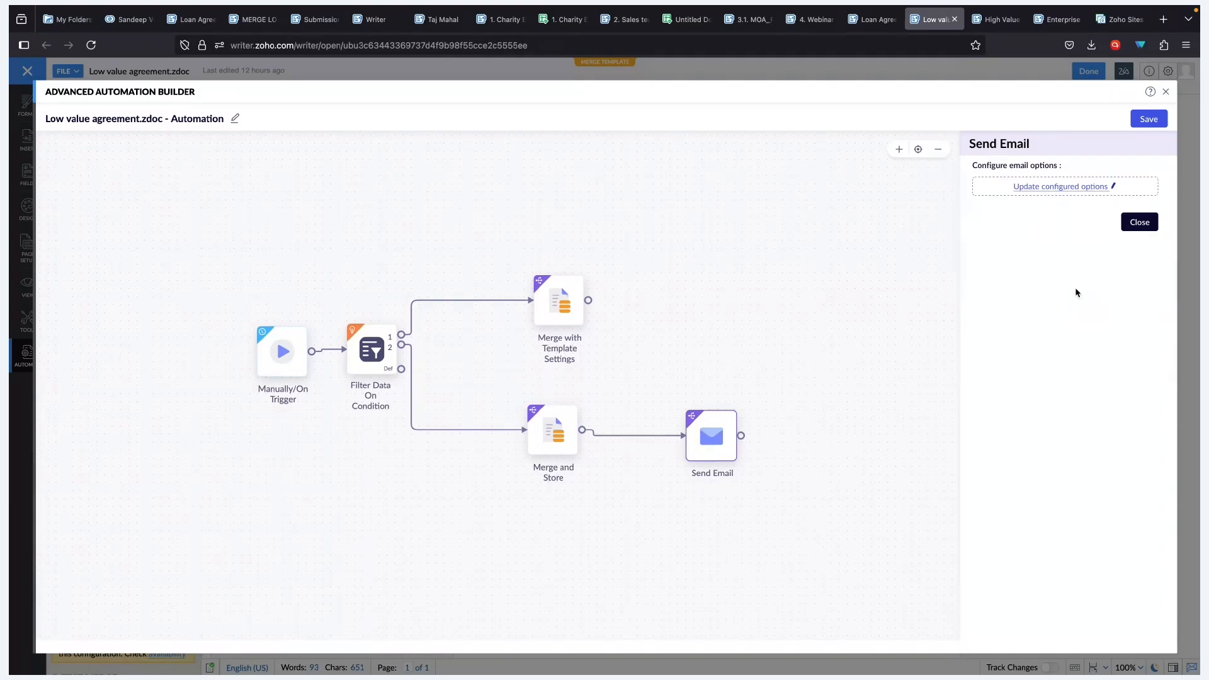
left_click(1078, 187)
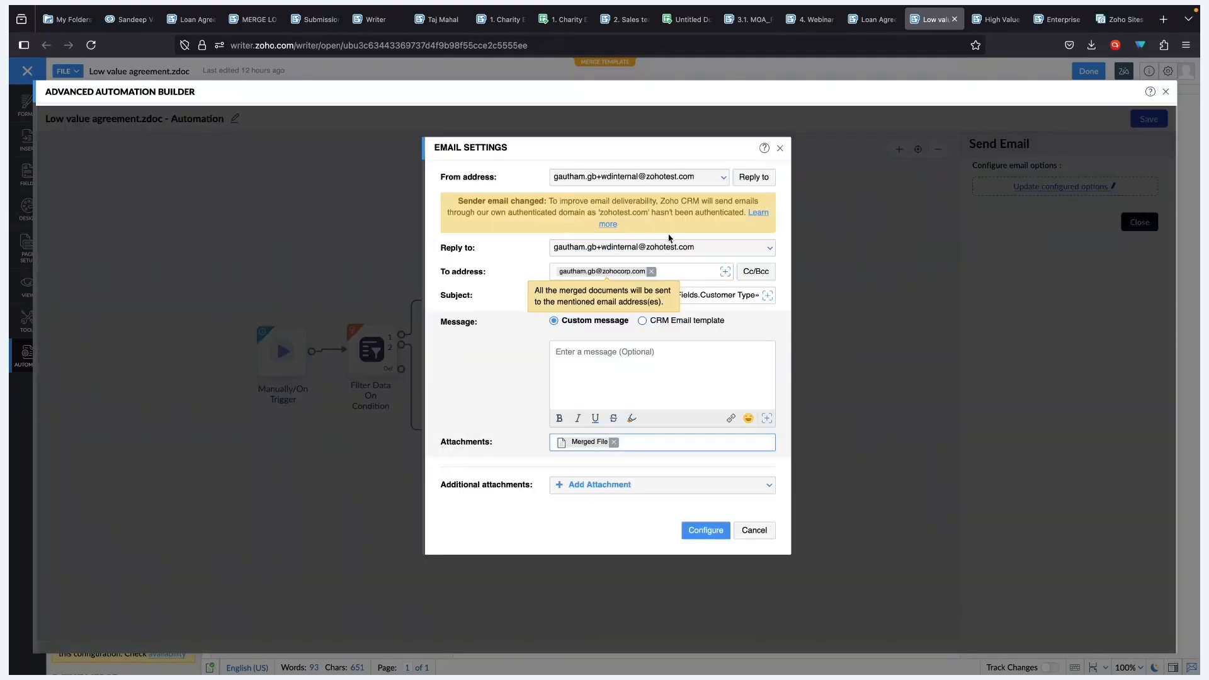
left_click(474, 387)
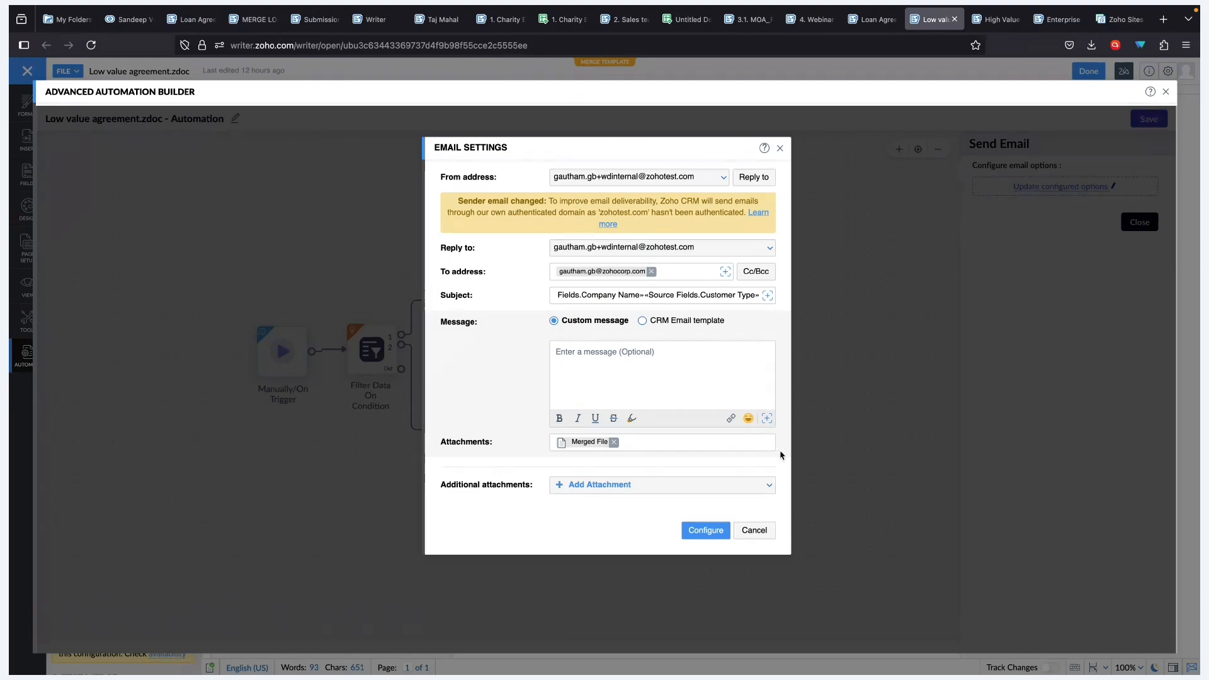
left_click(756, 531)
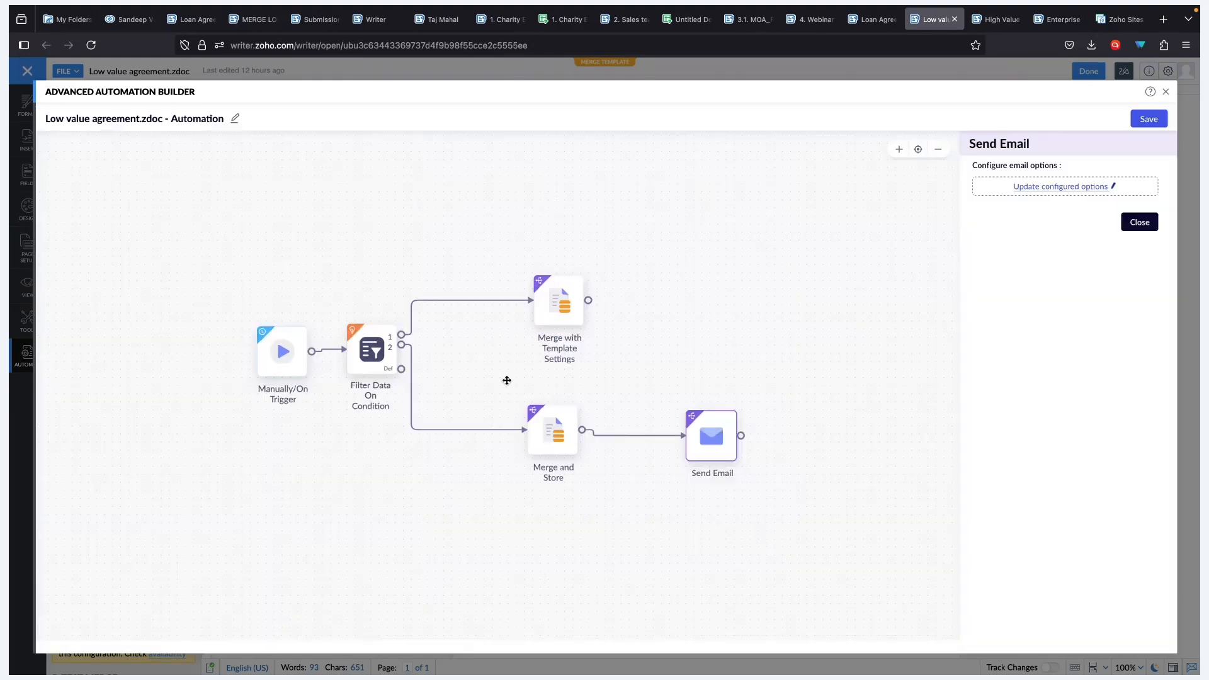
left_click(562, 294)
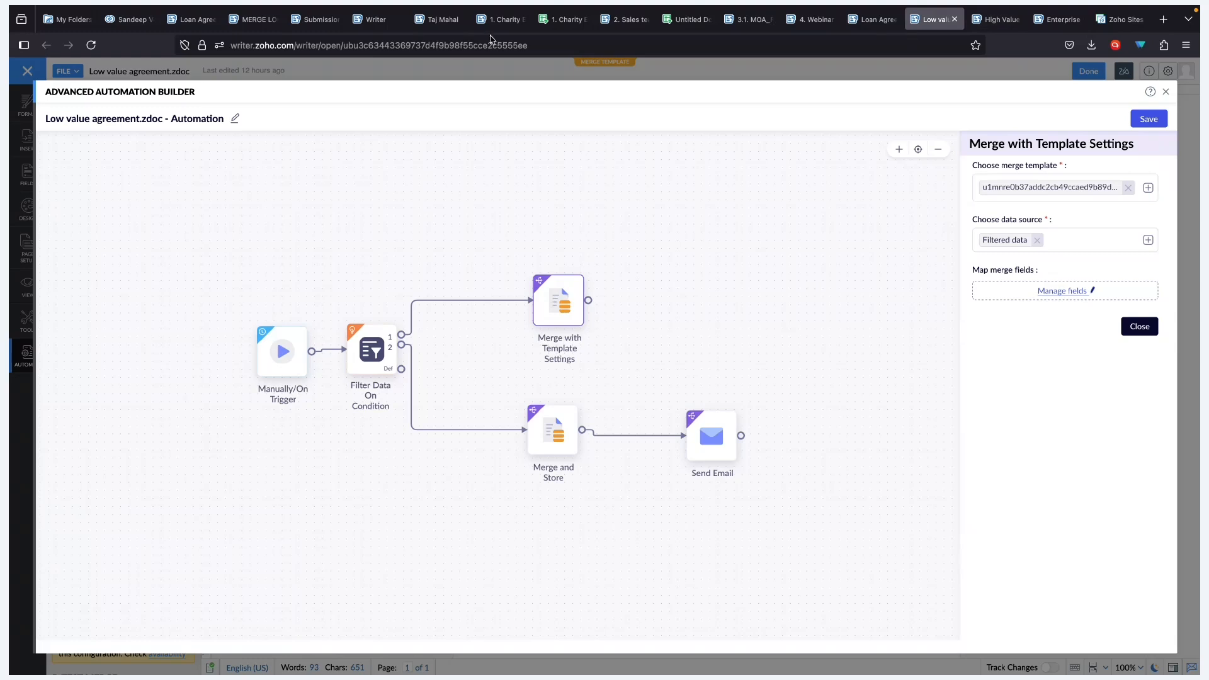
- Check the template ID in the Merge with Template Settings step, then switch to High Value agreement
left_click(463, 45)
left_click(704, 354)
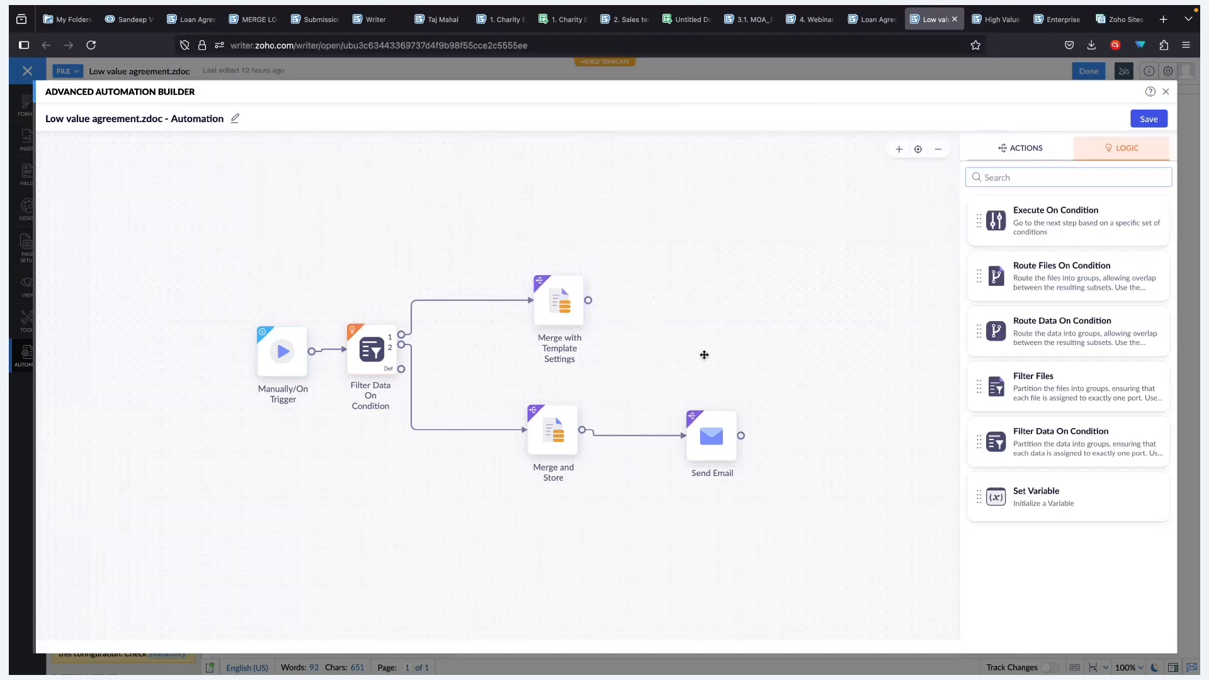
left_click(565, 301)
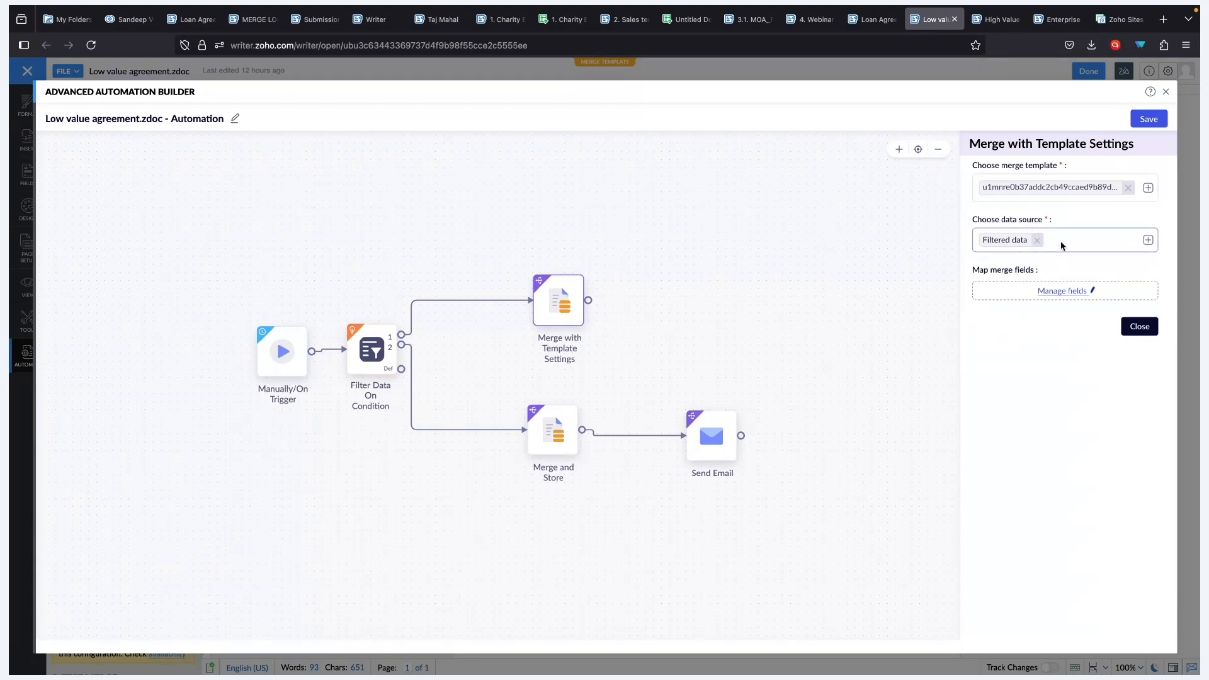
left_click(998, 19)
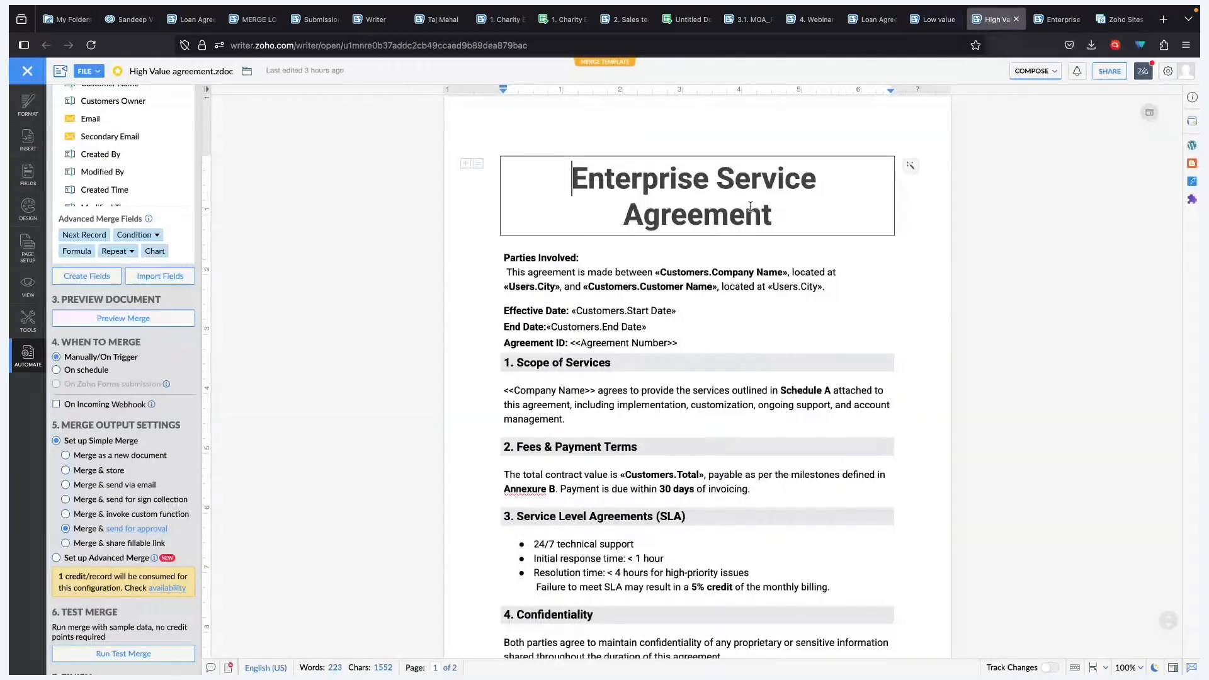
- Explore approval workflow and custom function gallery without saving, then choose Merge & send for sign collection
scroll(725, 270, "down", 2)
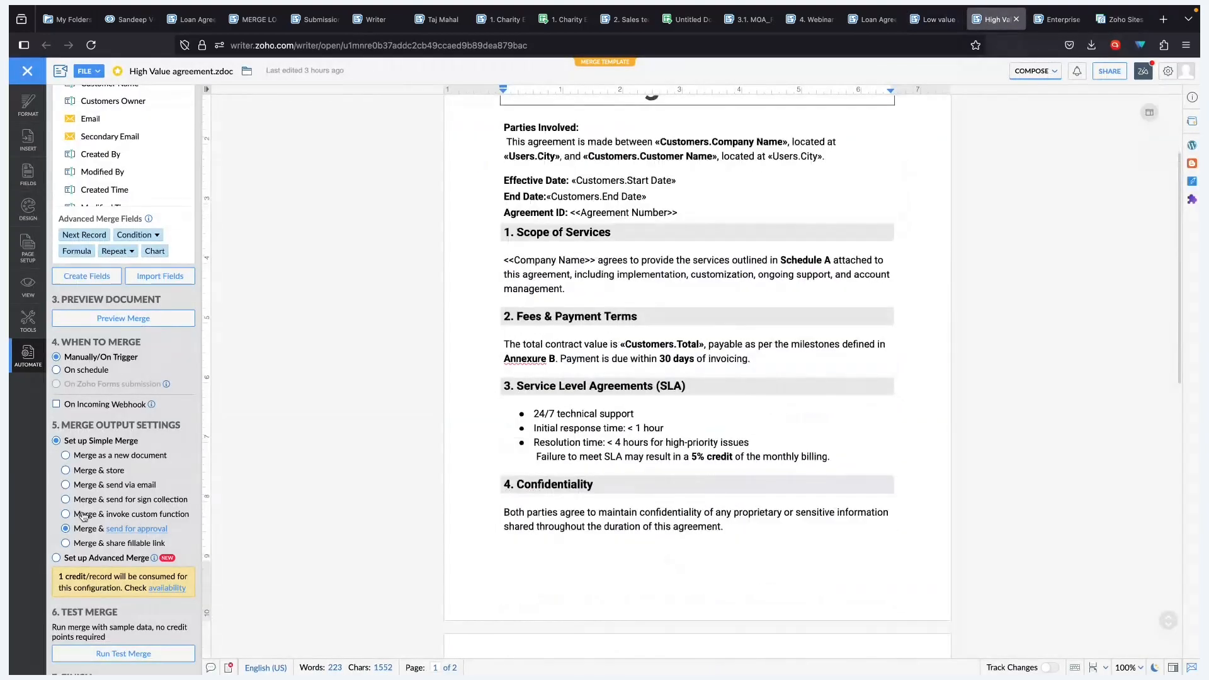
scroll(126, 481, "down", 1)
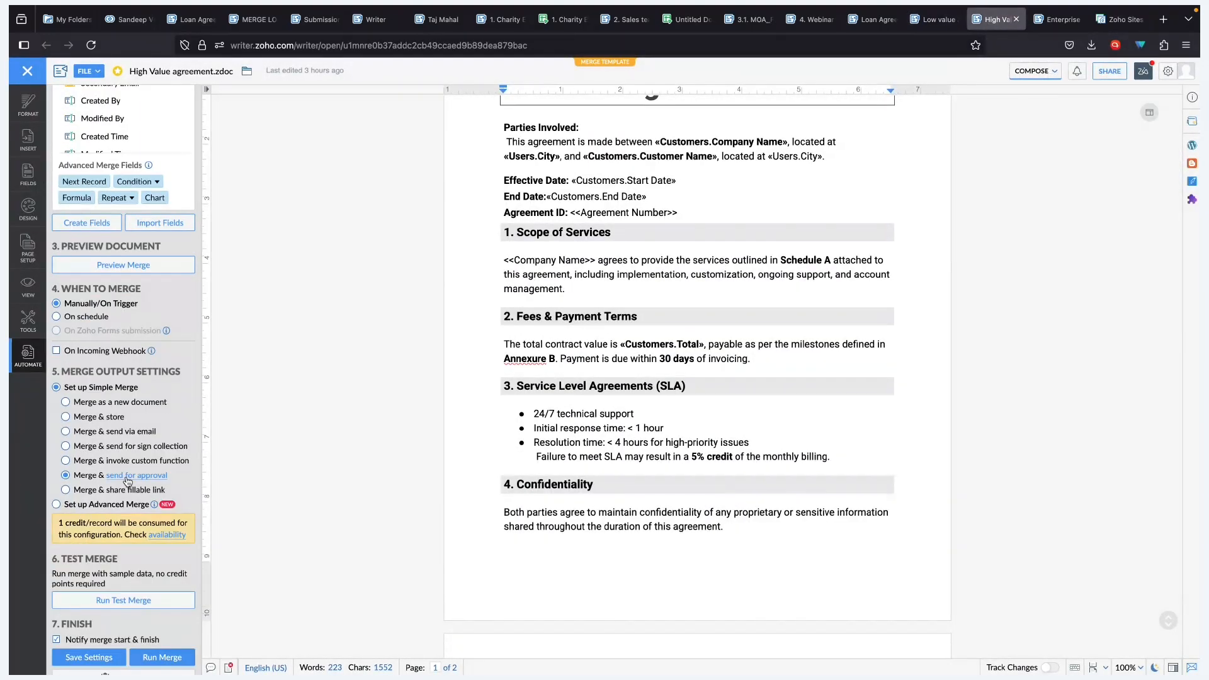
left_click(128, 479)
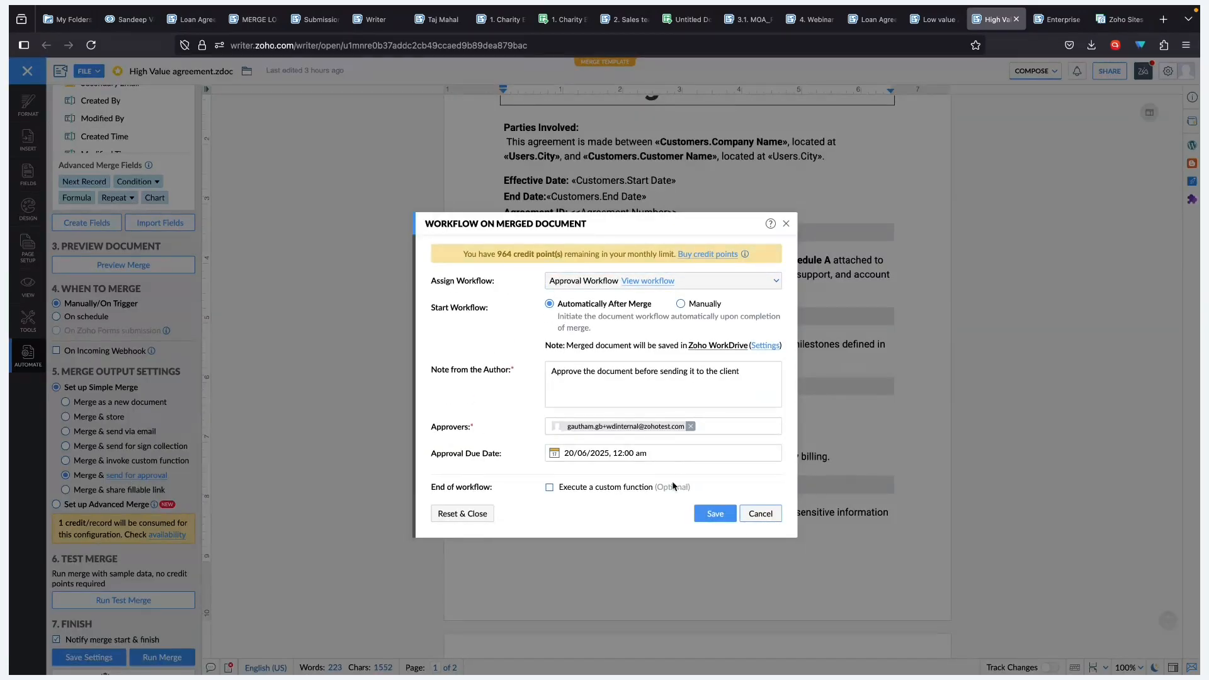
left_click(550, 487)
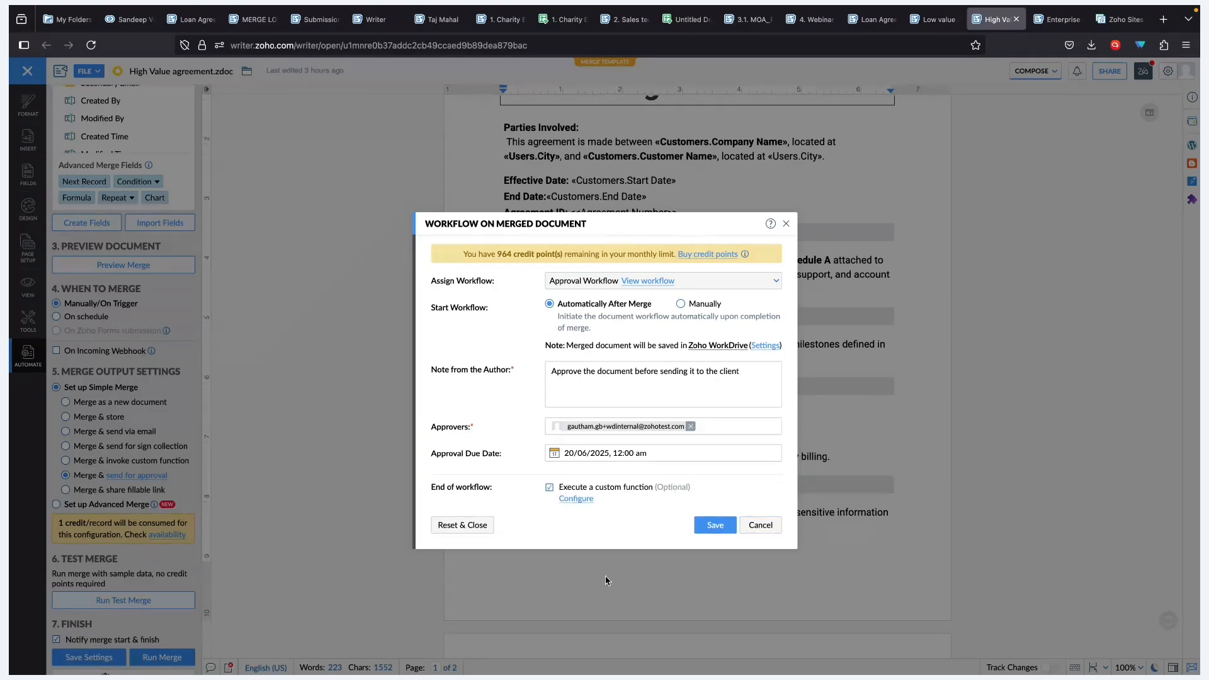
left_click(572, 498)
left_click(406, 194)
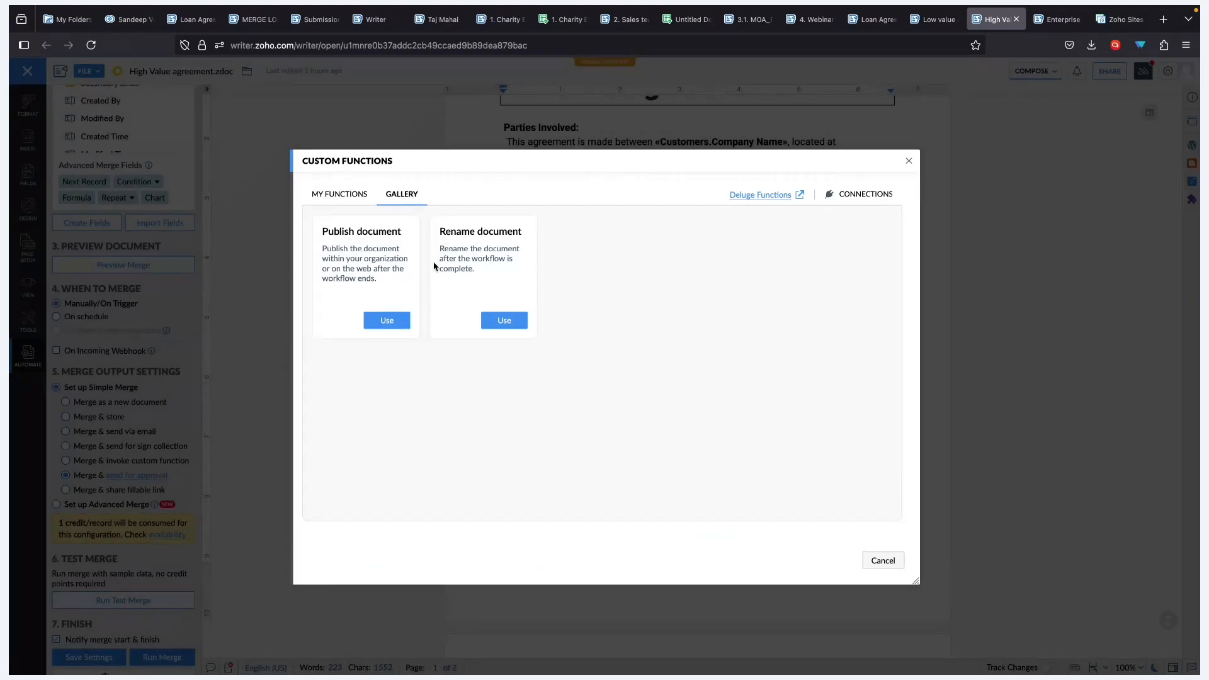
left_click(879, 562)
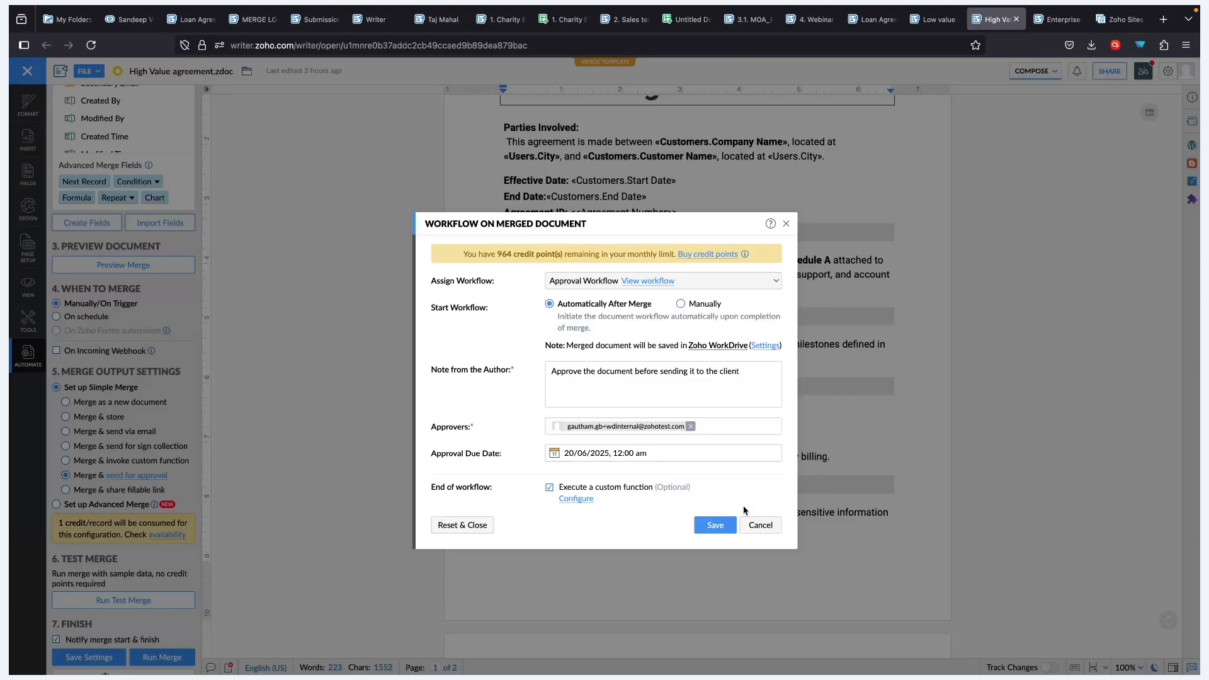
left_click(757, 525)
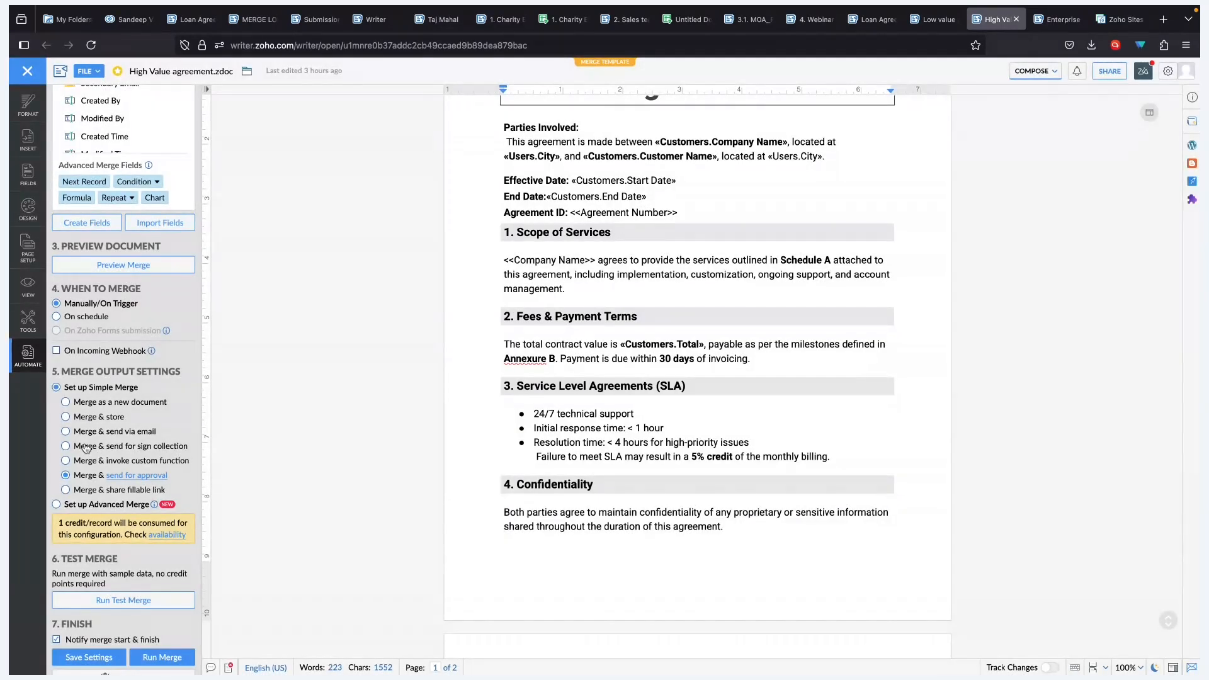
left_click(85, 446)
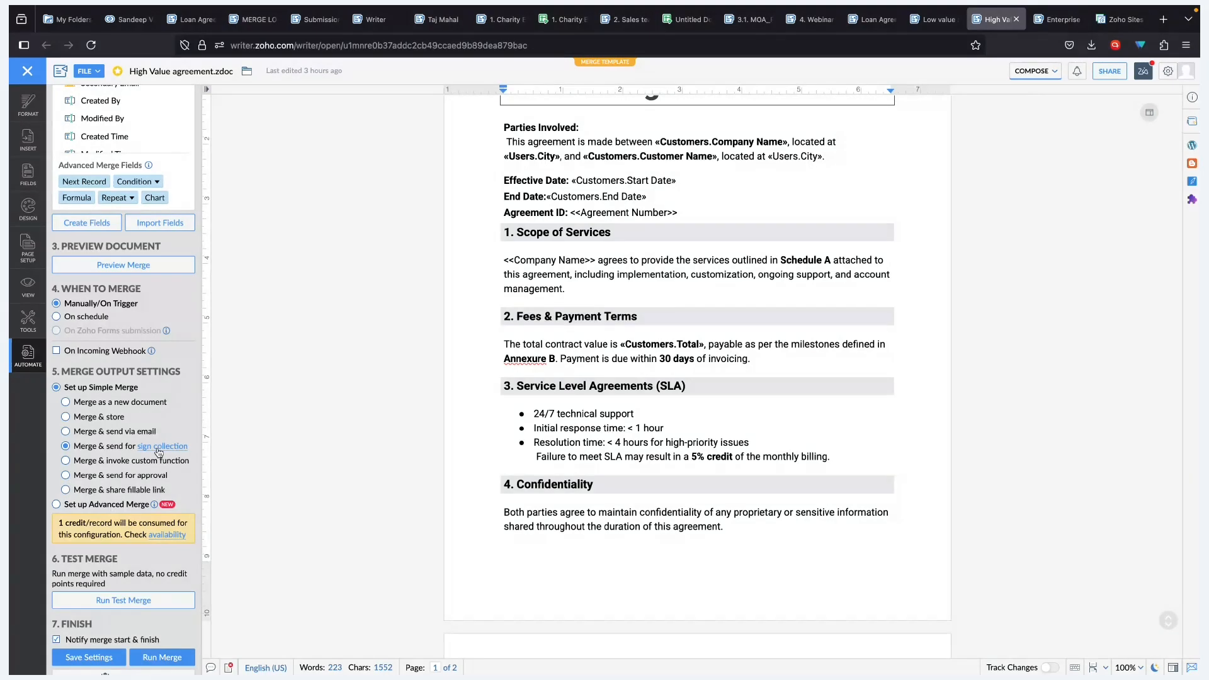
scroll(458, 440, "down", 10)
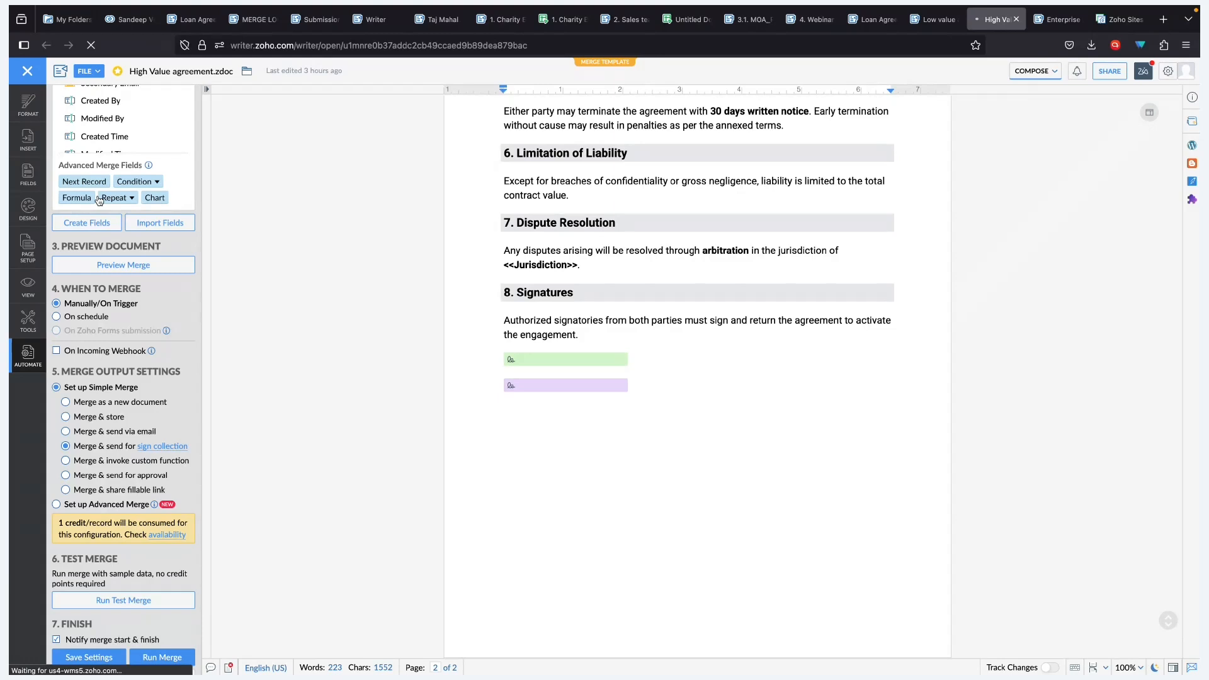
left_click(514, 363)
left_click(699, 368)
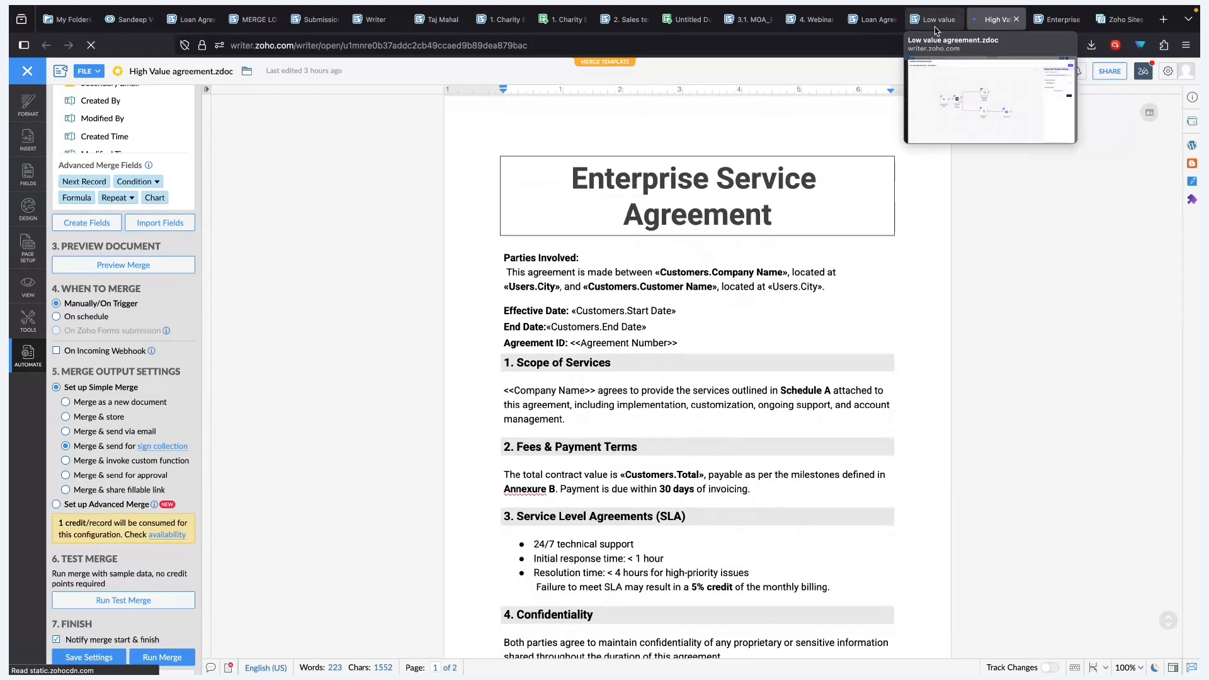
left_click(936, 20)
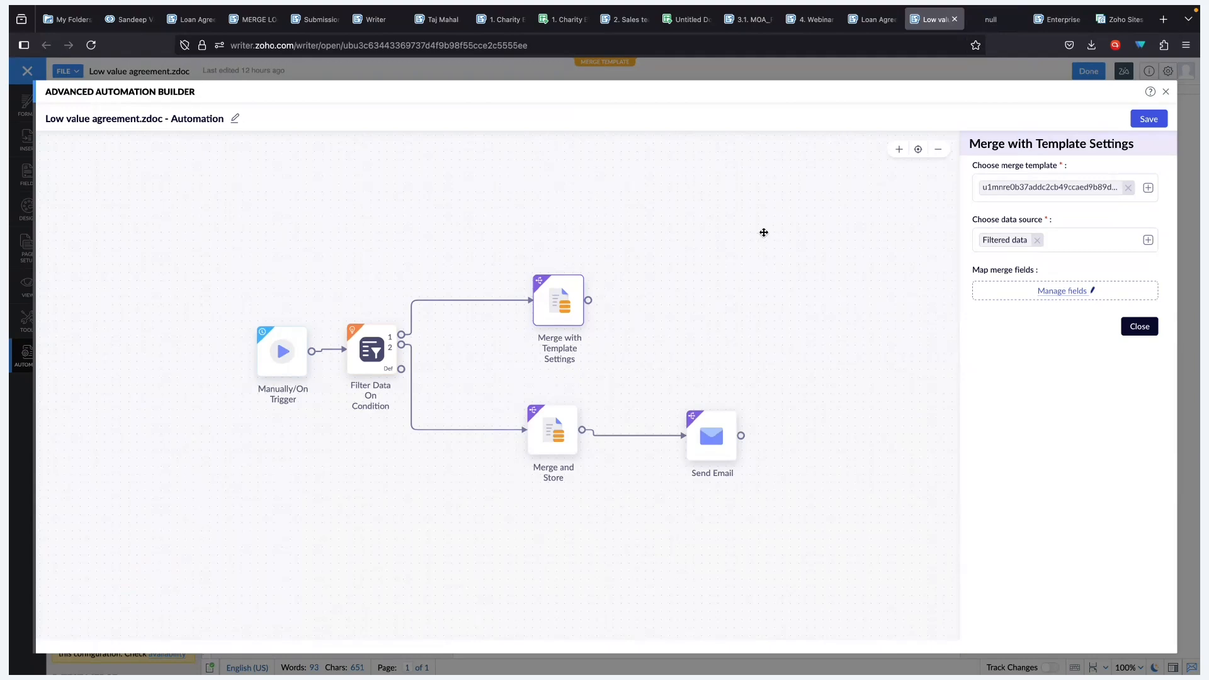
mouse_move(545, 308)
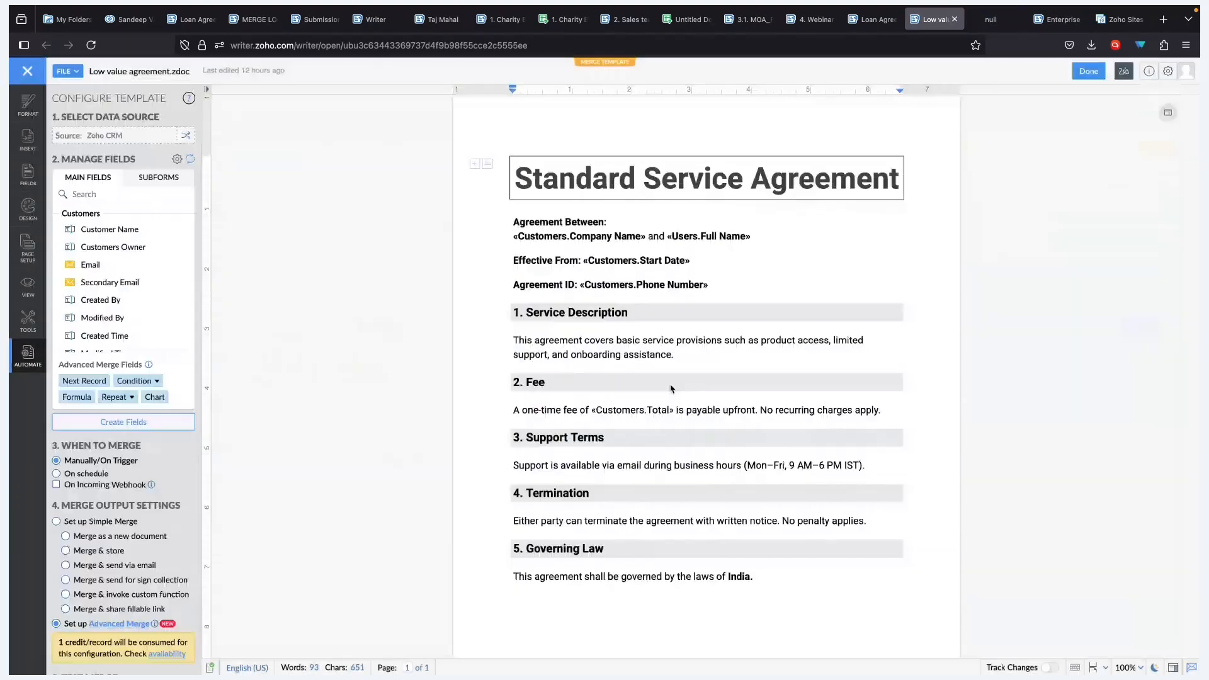
left_click(1166, 92)
scroll(259, 503, "down", 3)
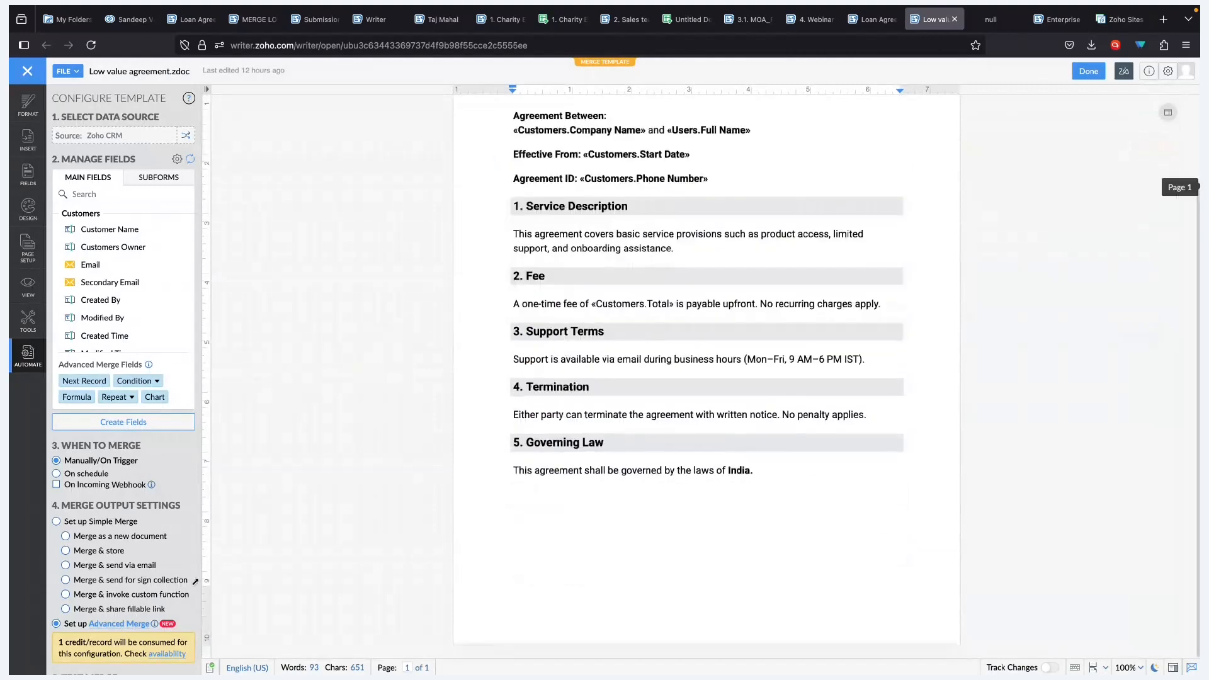
scroll(126, 503, "down", 4)
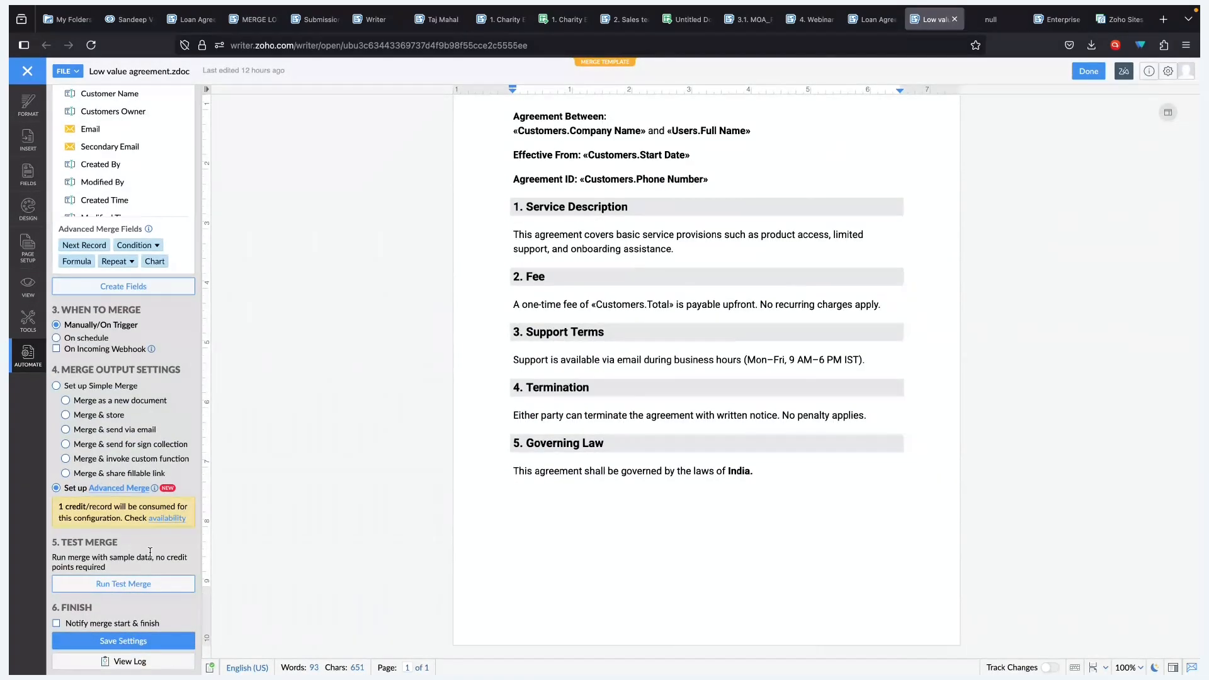
scroll(636, 294, "up", 2)
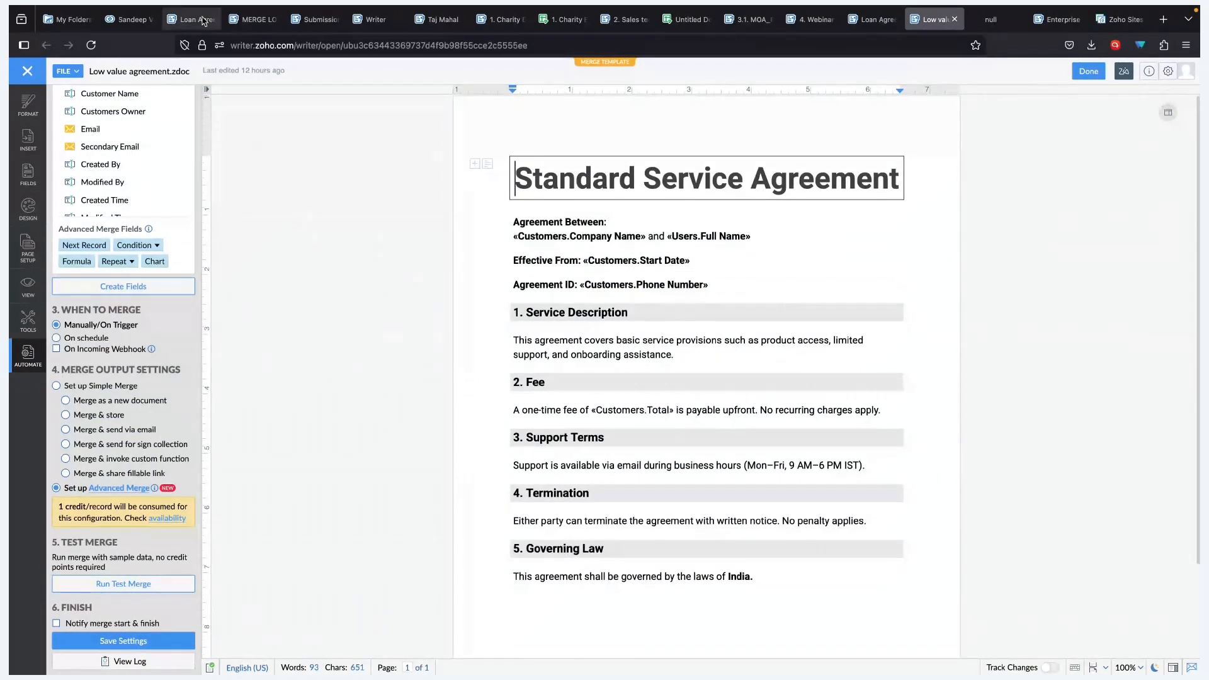
- Start a Mail Merge of the selected CRM Customers with the Low value agreement.zdoc template
left_click(135, 19)
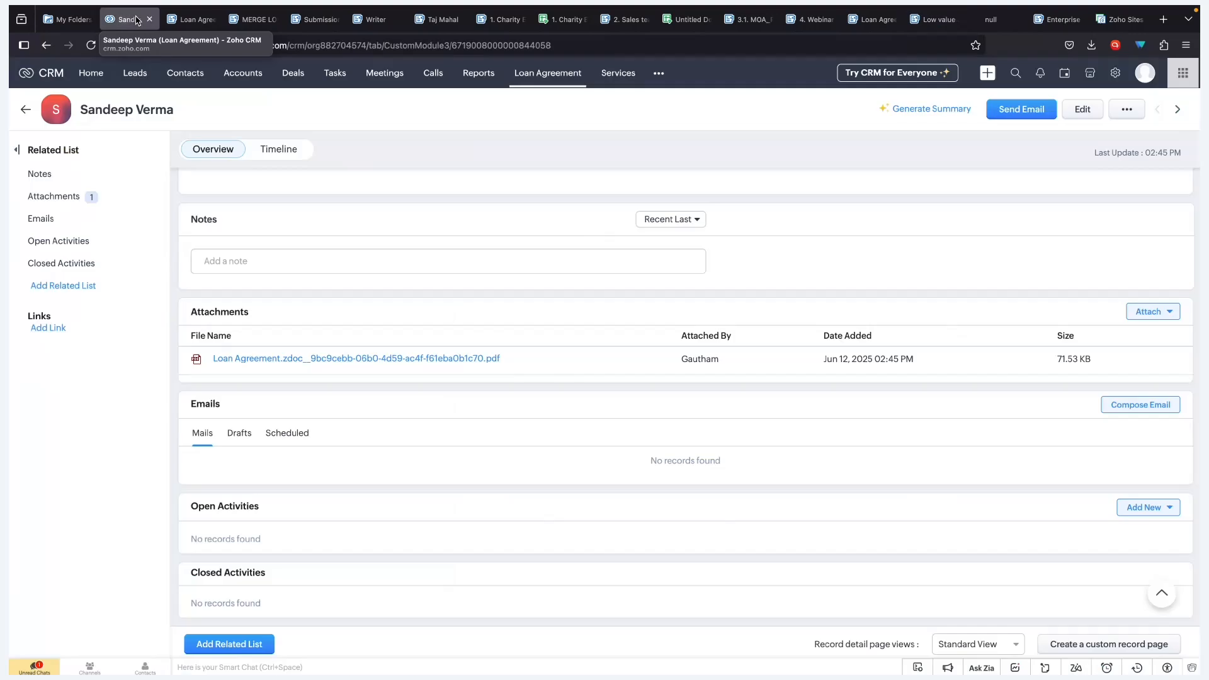
left_click(658, 73)
left_click(693, 452)
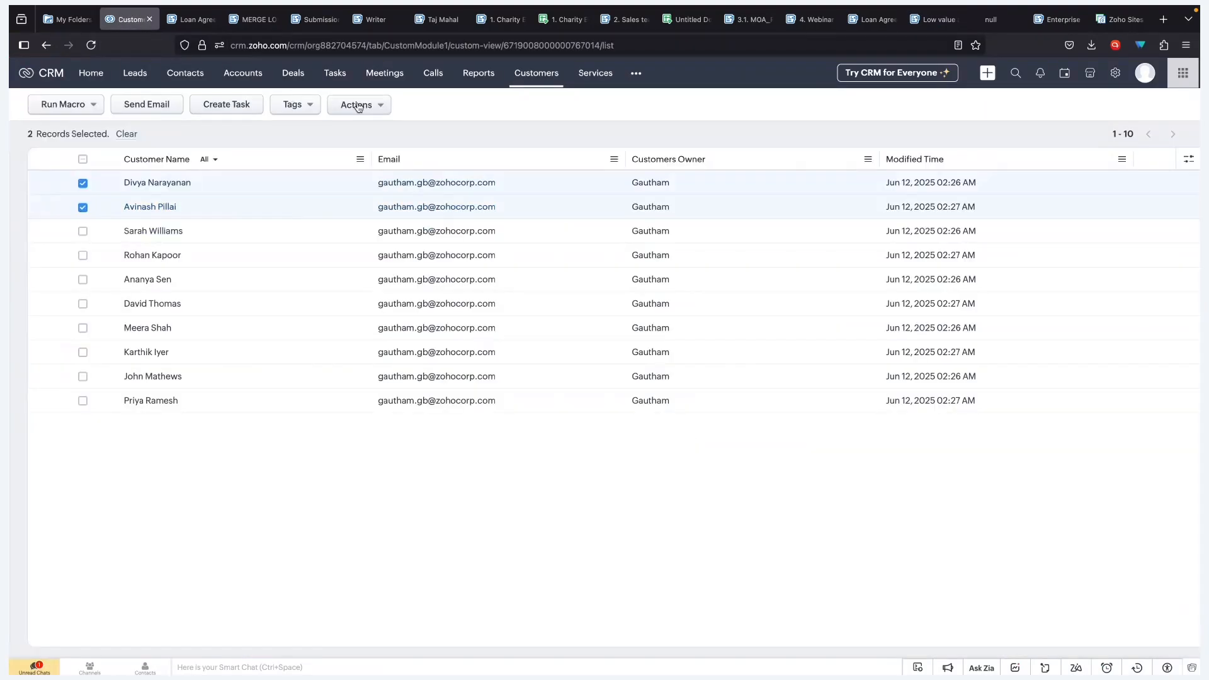
left_click(356, 104)
left_click(369, 186)
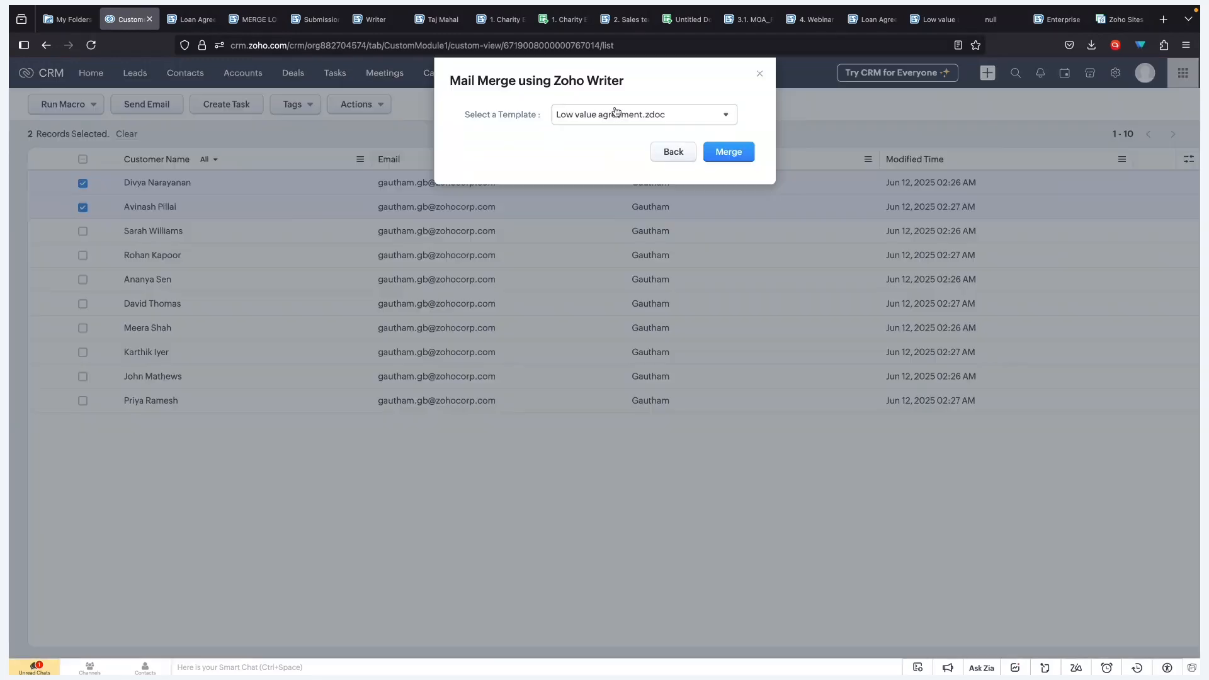
left_click(733, 158)
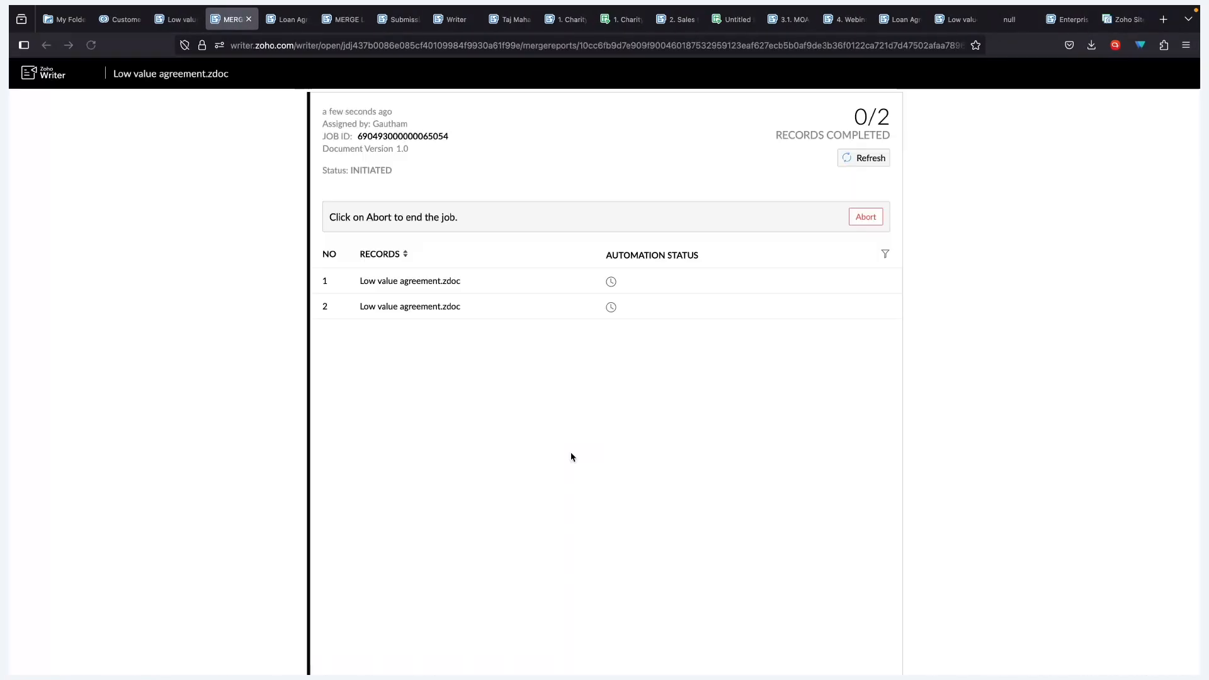
- Check both selected customer records' totals, then view the merge report showing 0/2 completed
left_click(120, 19)
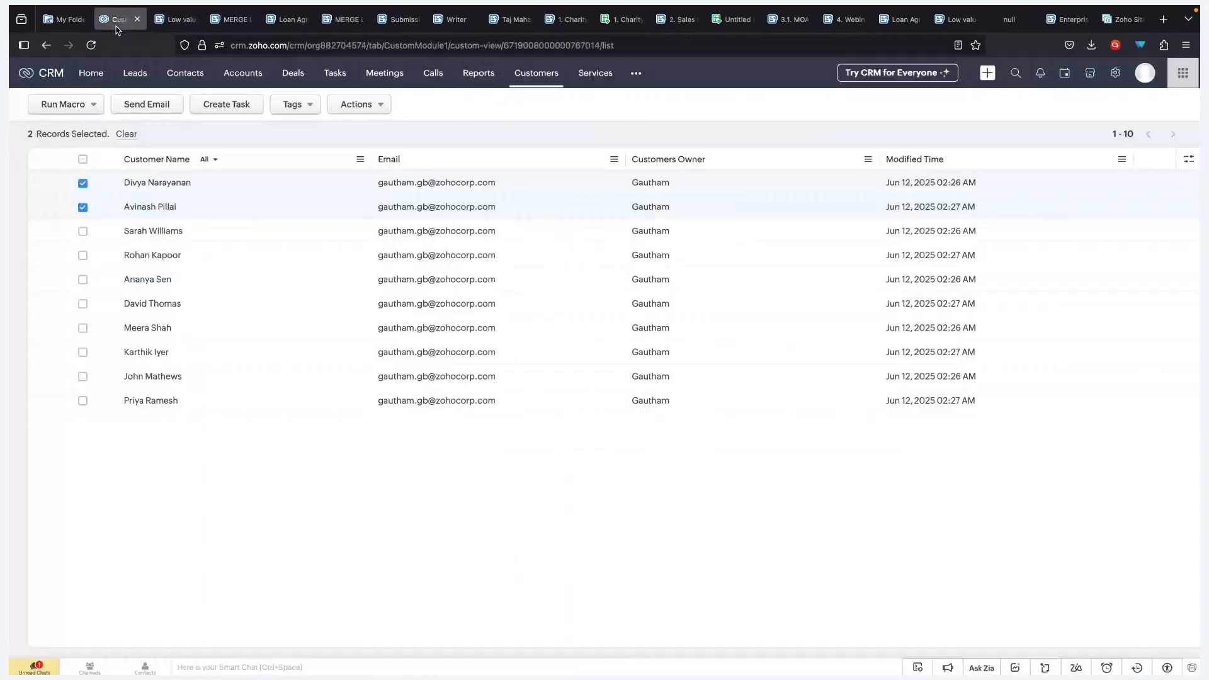
left_click(173, 183)
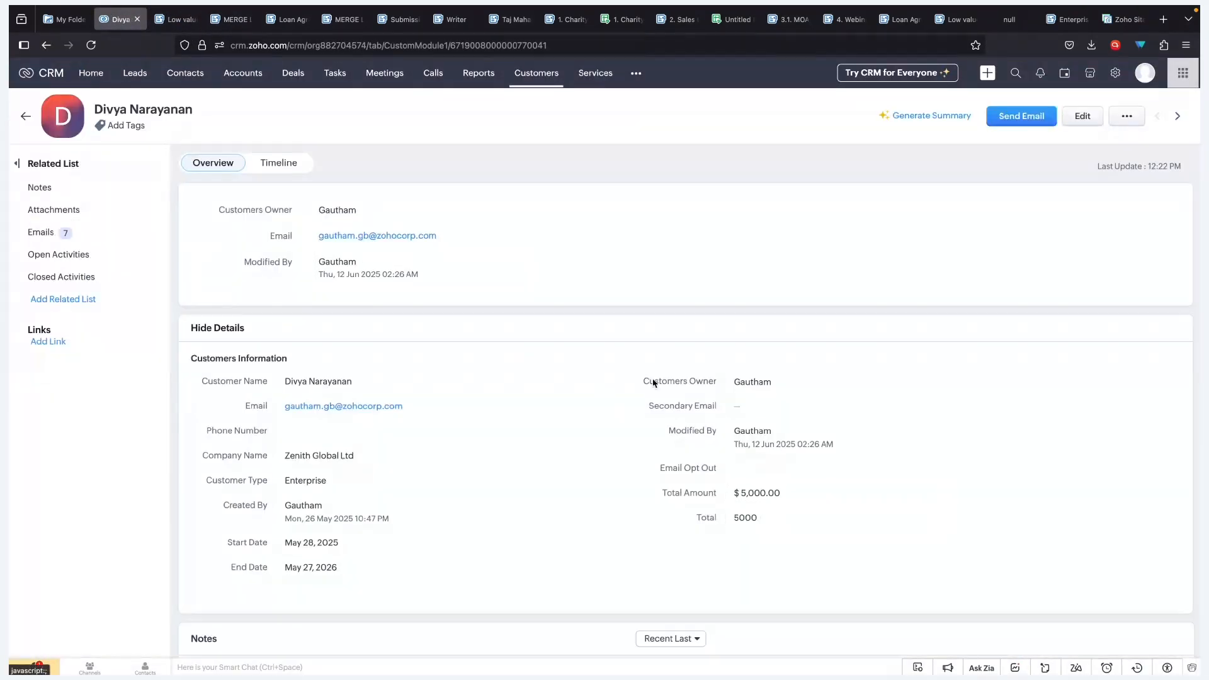
left_click(25, 116)
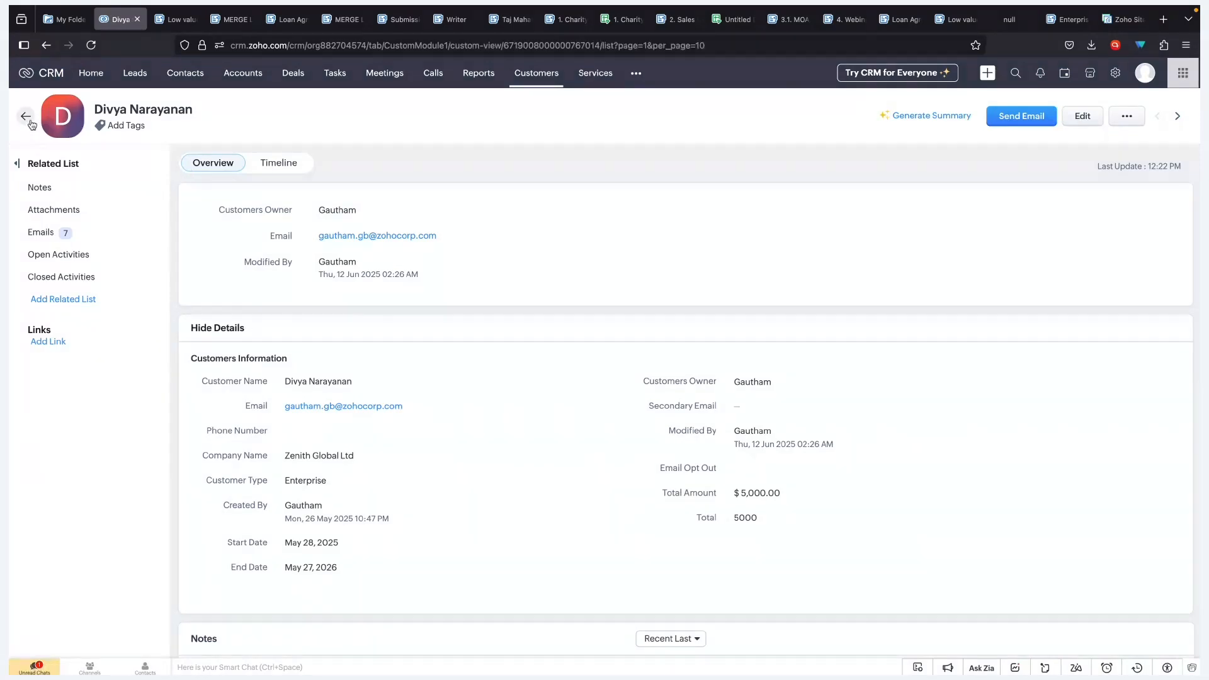
left_click(381, 206)
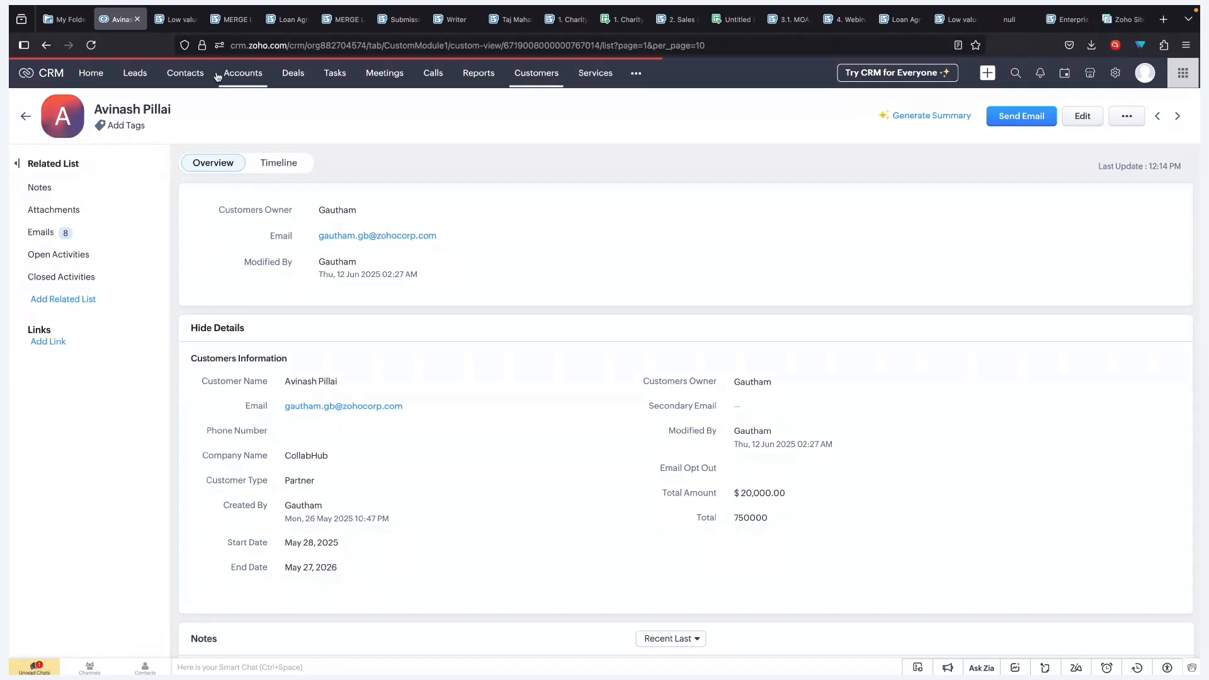
left_click(215, 28)
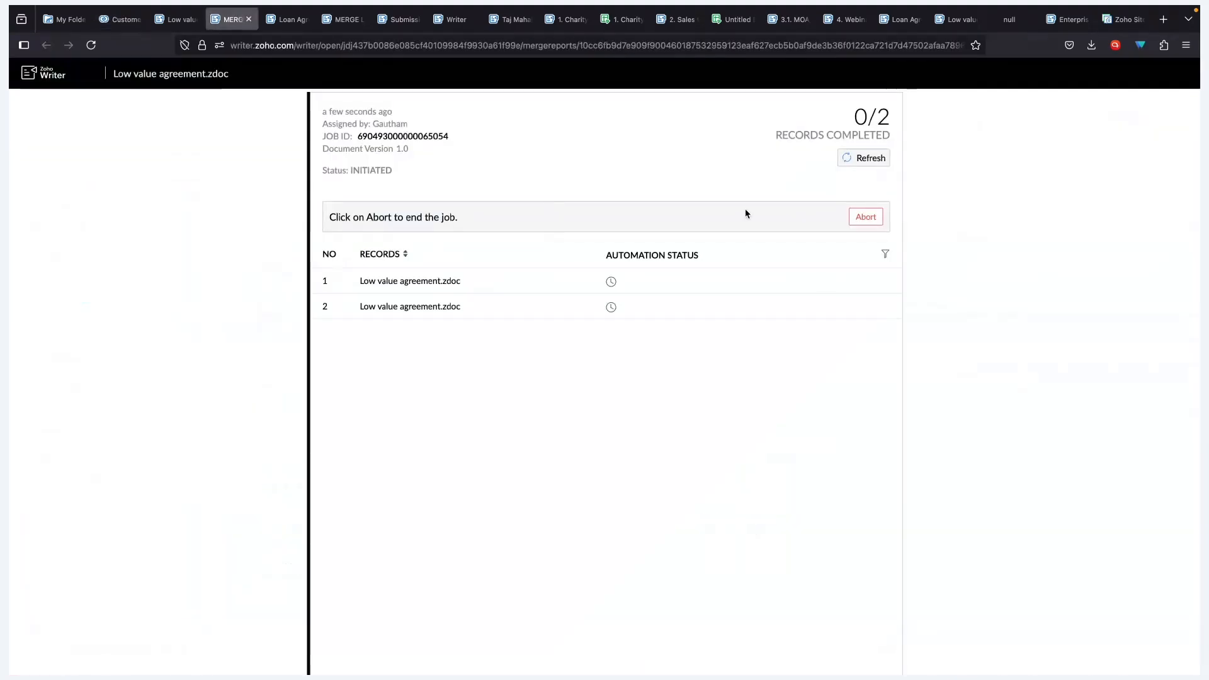
- Refresh the merge report to 2/2 Success and open both records' detailed execution reports
left_click(879, 163)
left_click(664, 248)
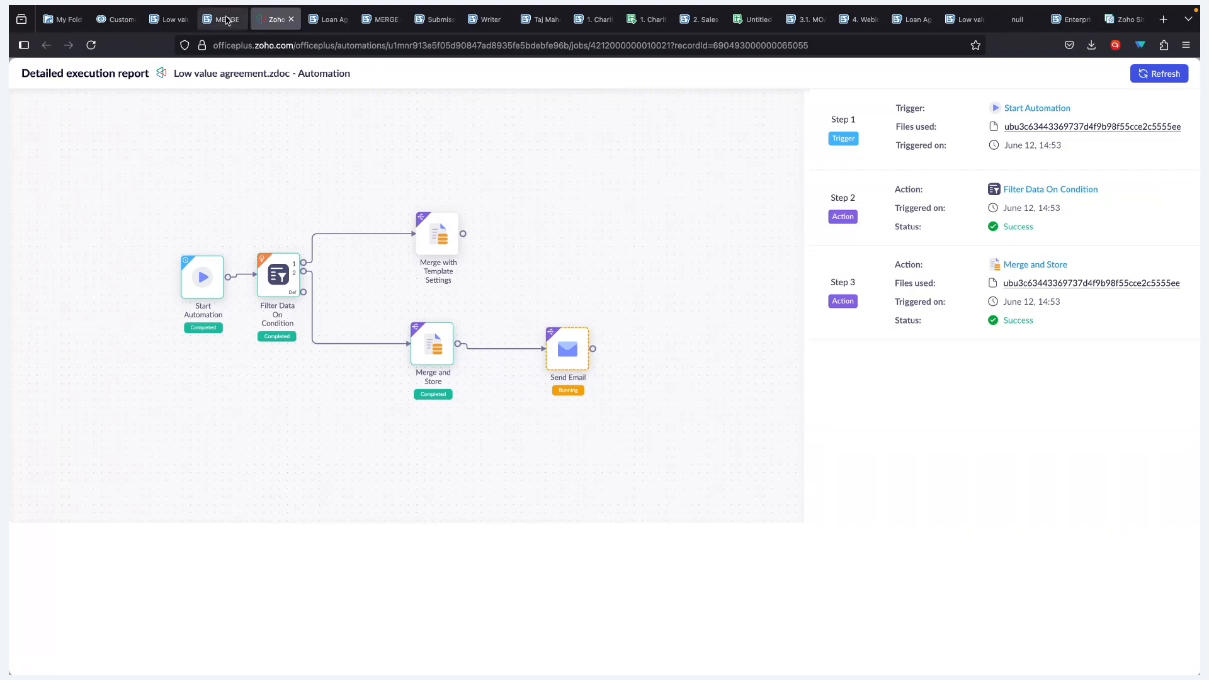
left_click(232, 17)
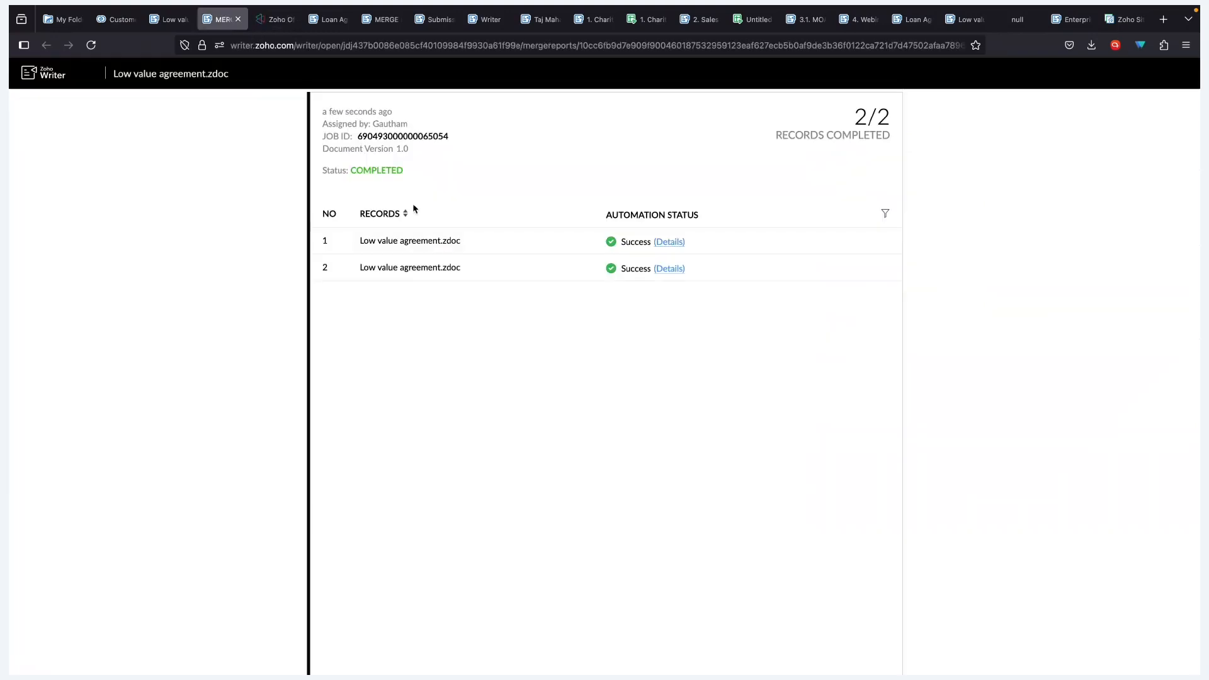
left_click(668, 269)
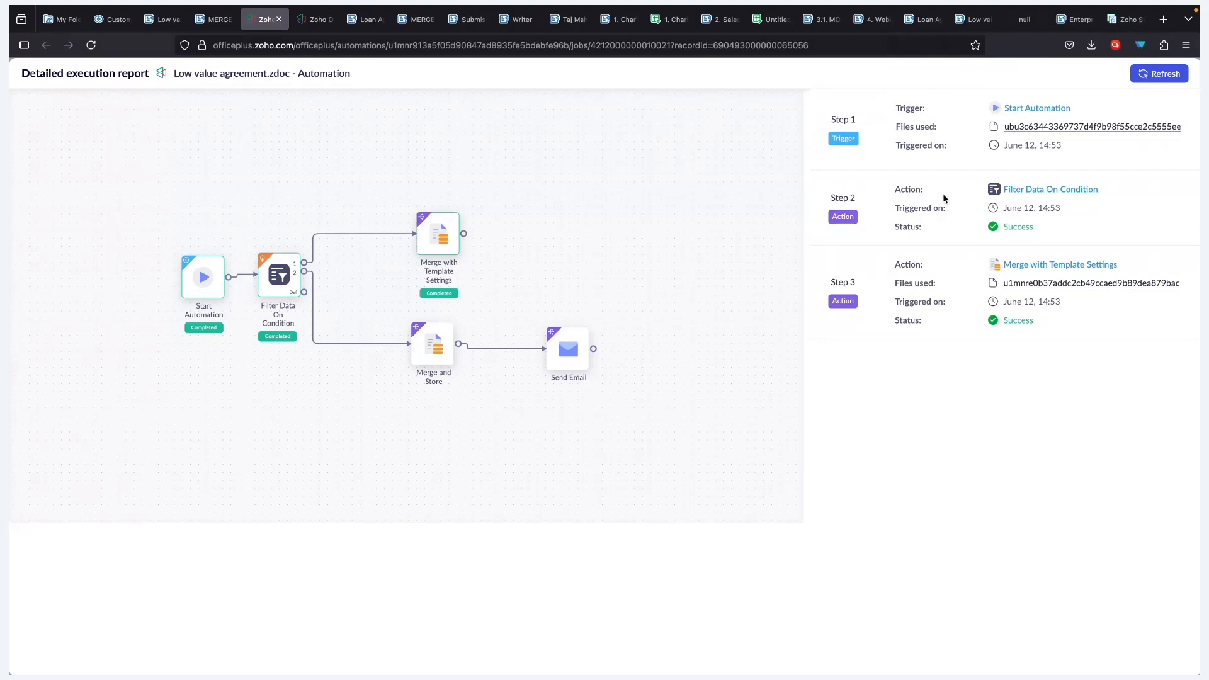
left_click(973, 19)
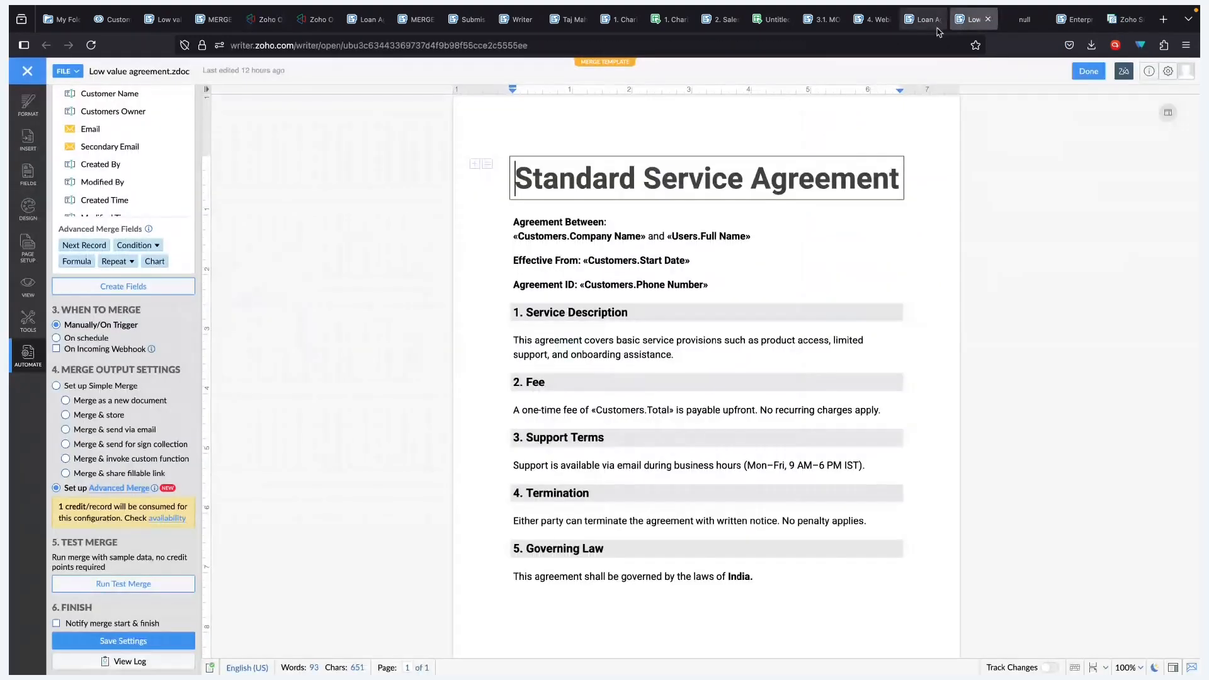
- Open the merged Zenith Global Ltd agreement from WorkDrive, review it, and close it
left_click(929, 21)
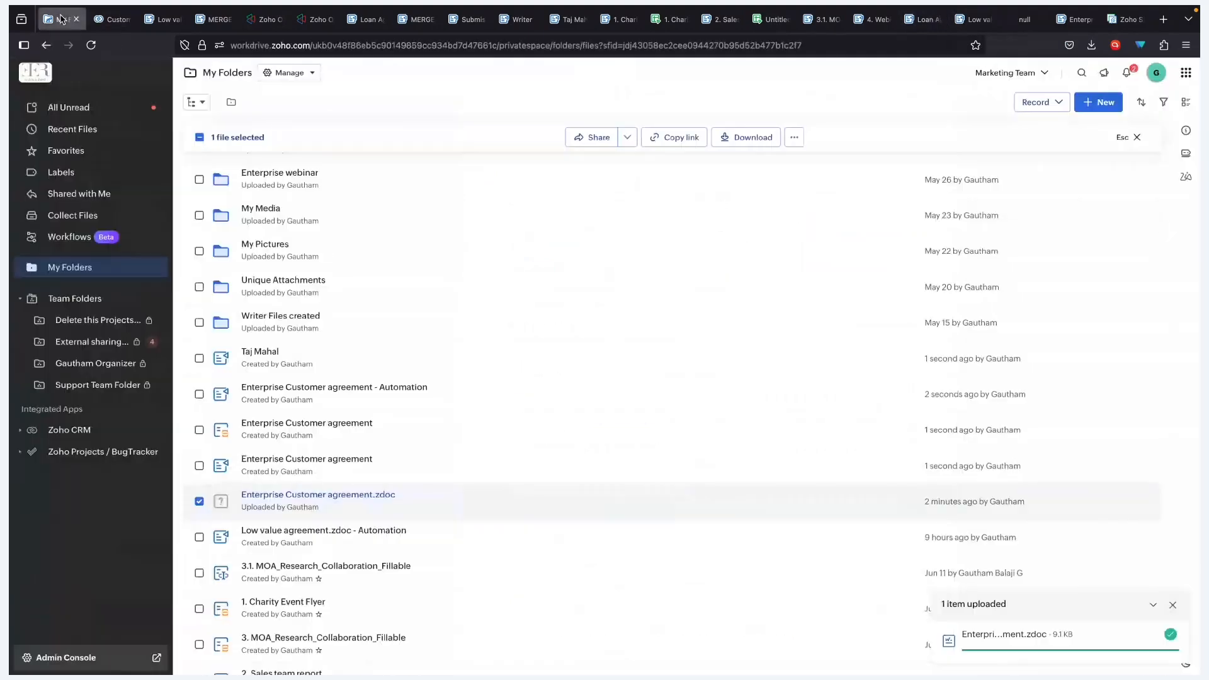
left_click(62, 20)
double_click(542, 164)
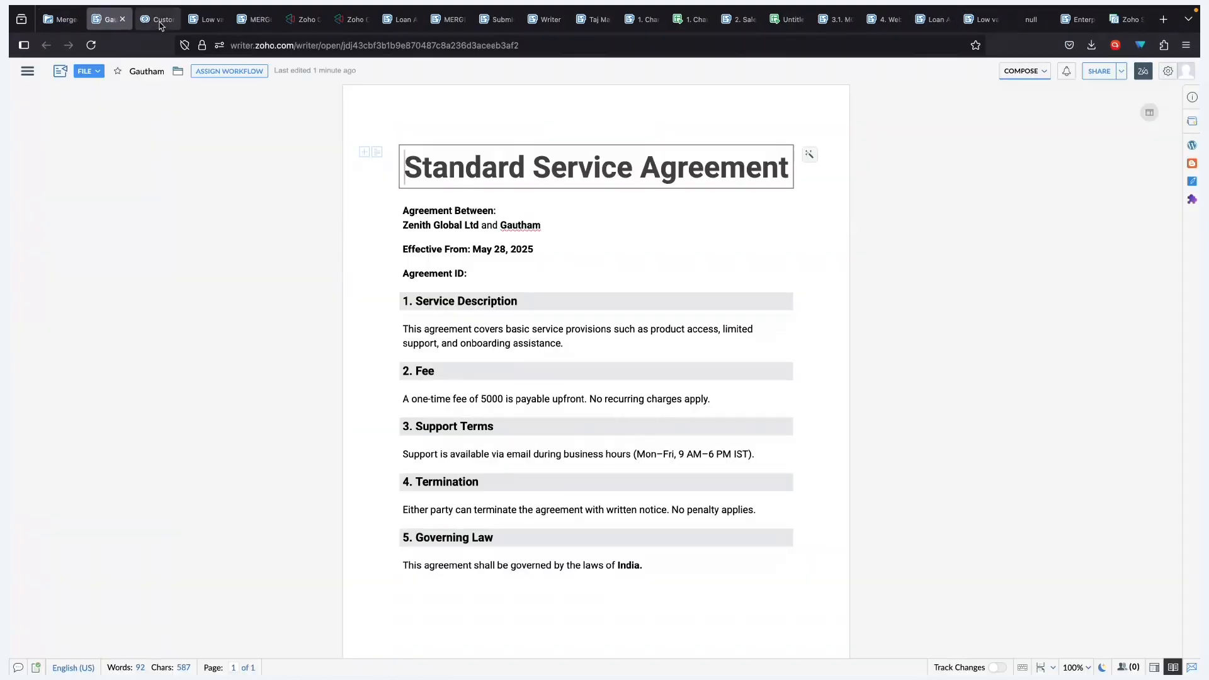
left_click(122, 18)
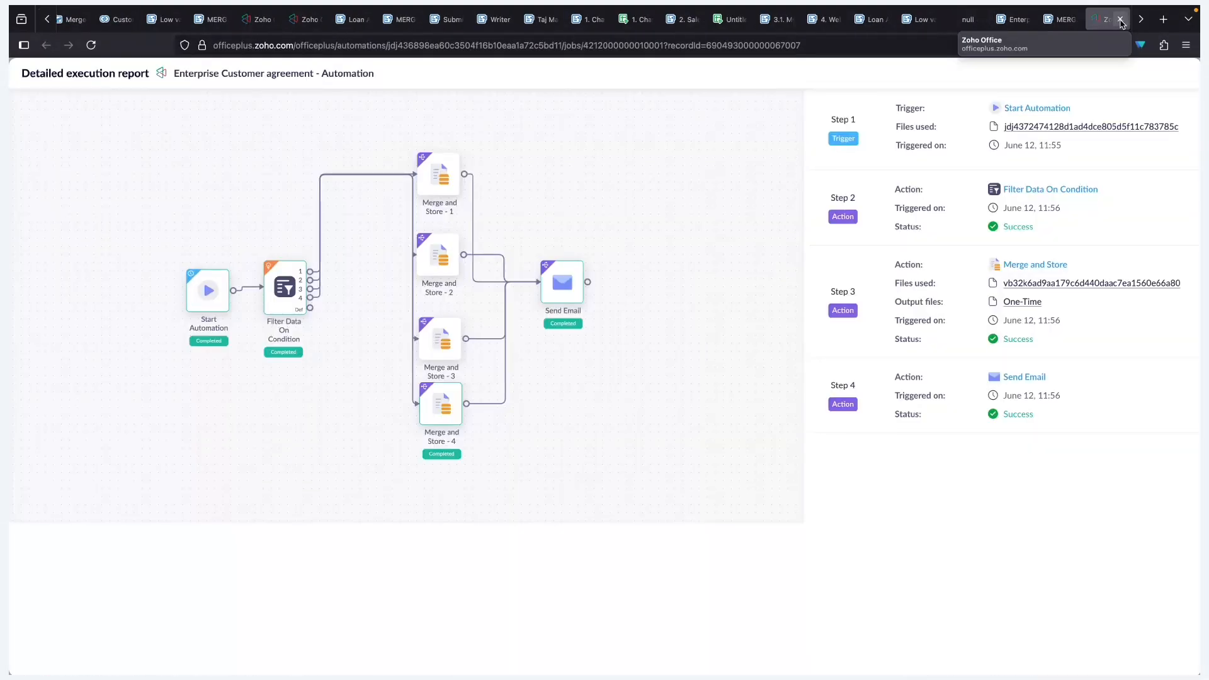
- Close the execution report and stray untitled tabs, returning to the Low value agreement template
left_click(1120, 19)
left_click(1062, 19)
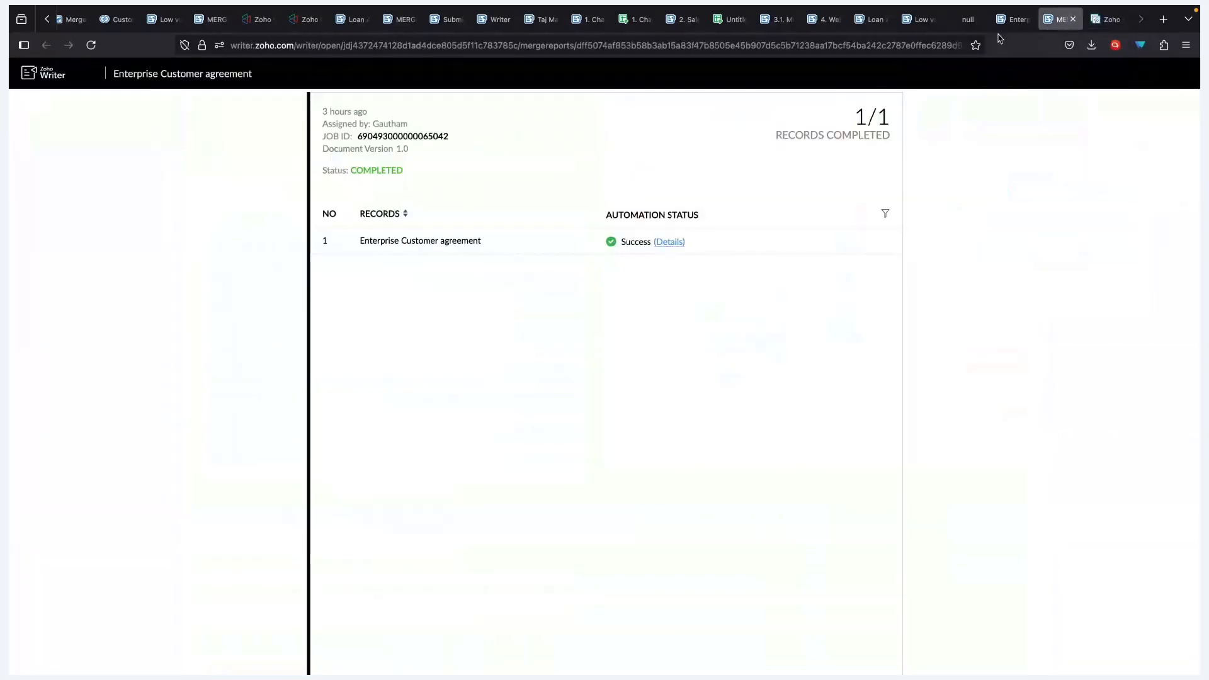
left_click(1013, 19)
left_click(960, 20)
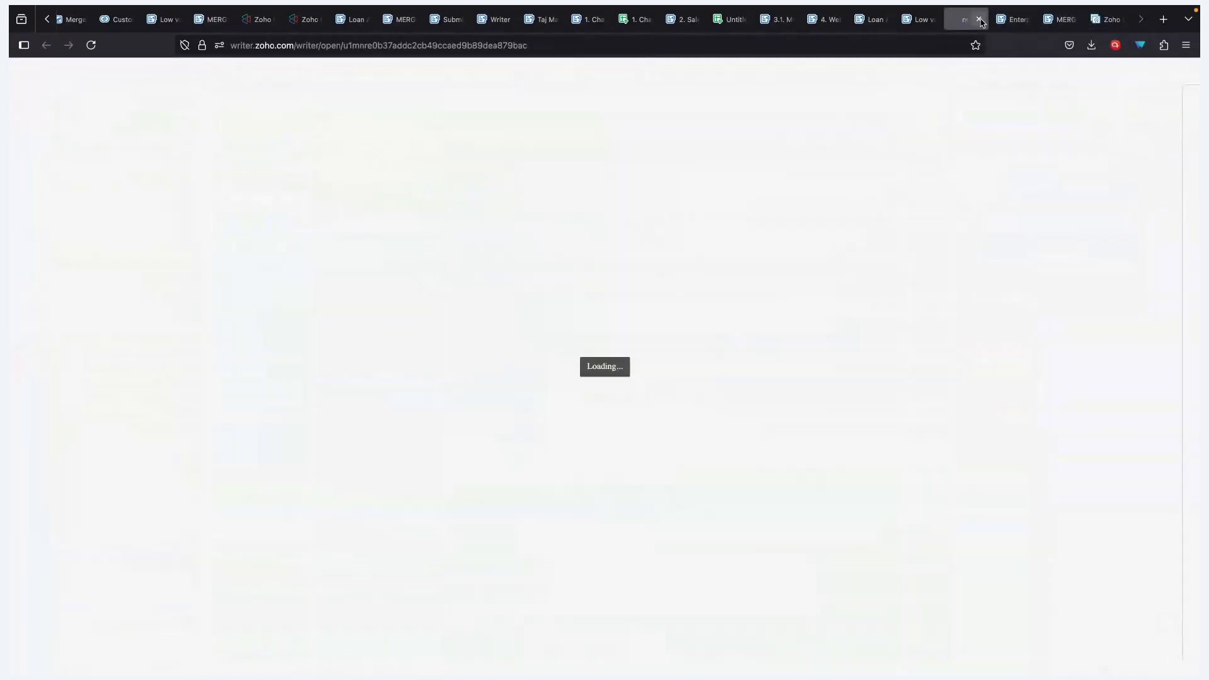
left_click(978, 19)
mouse_move(918, 28)
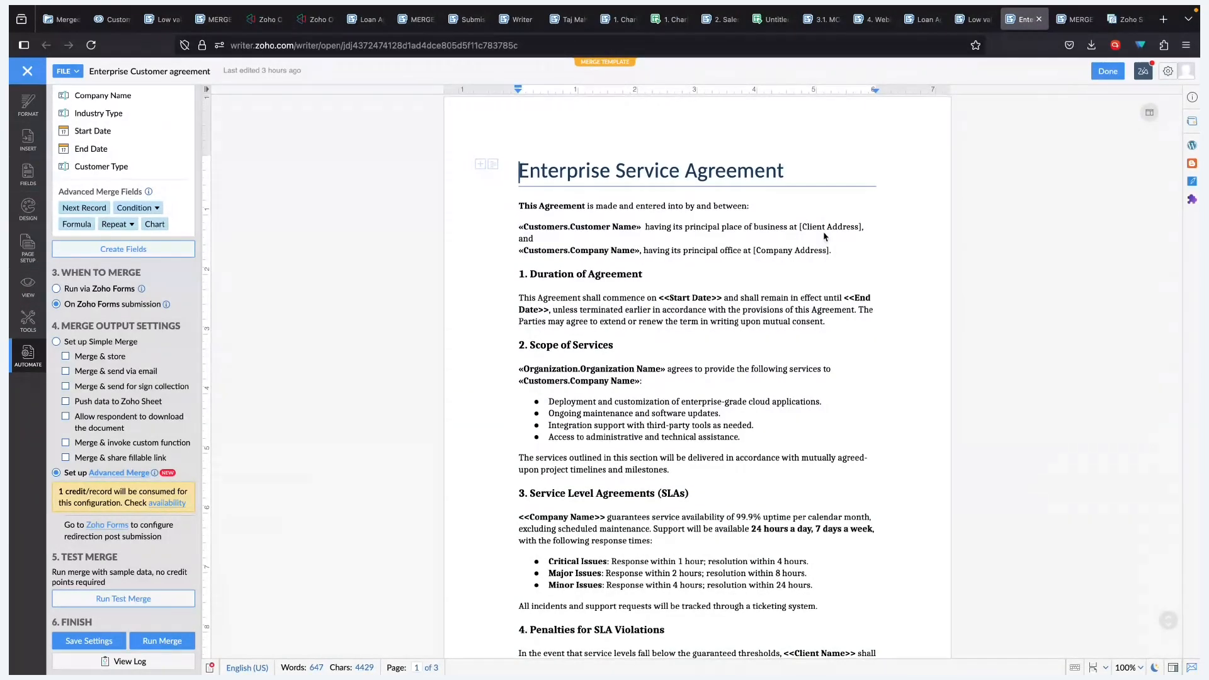
left_click(997, 24)
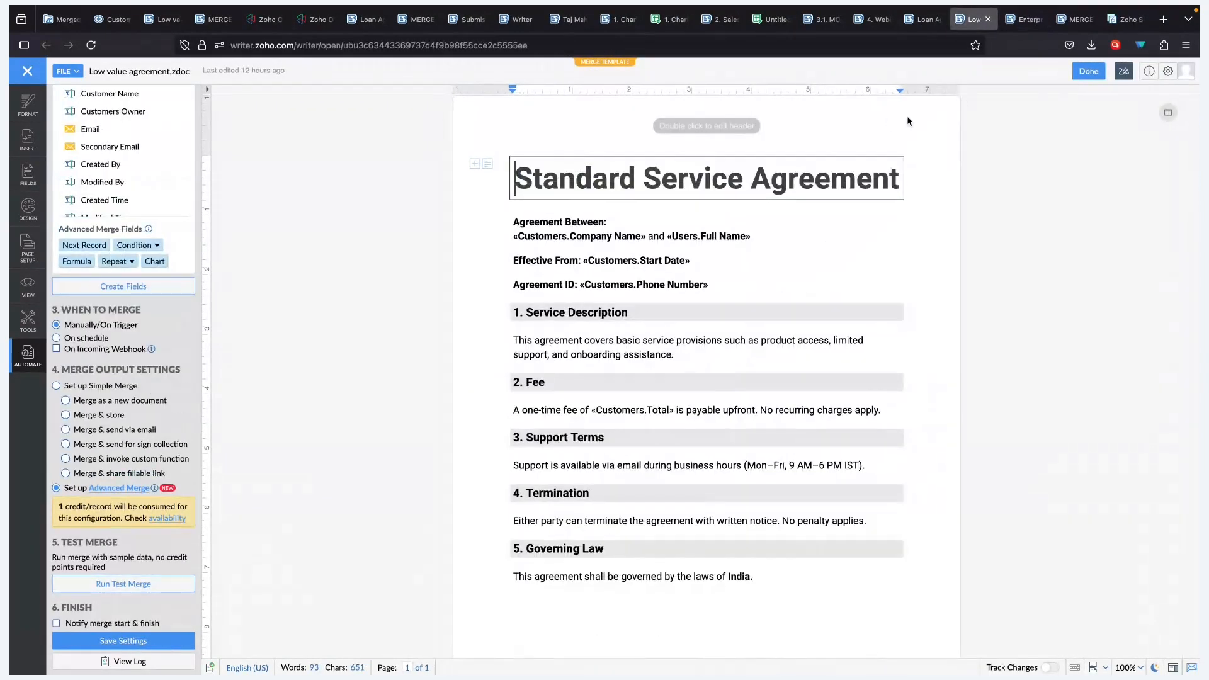
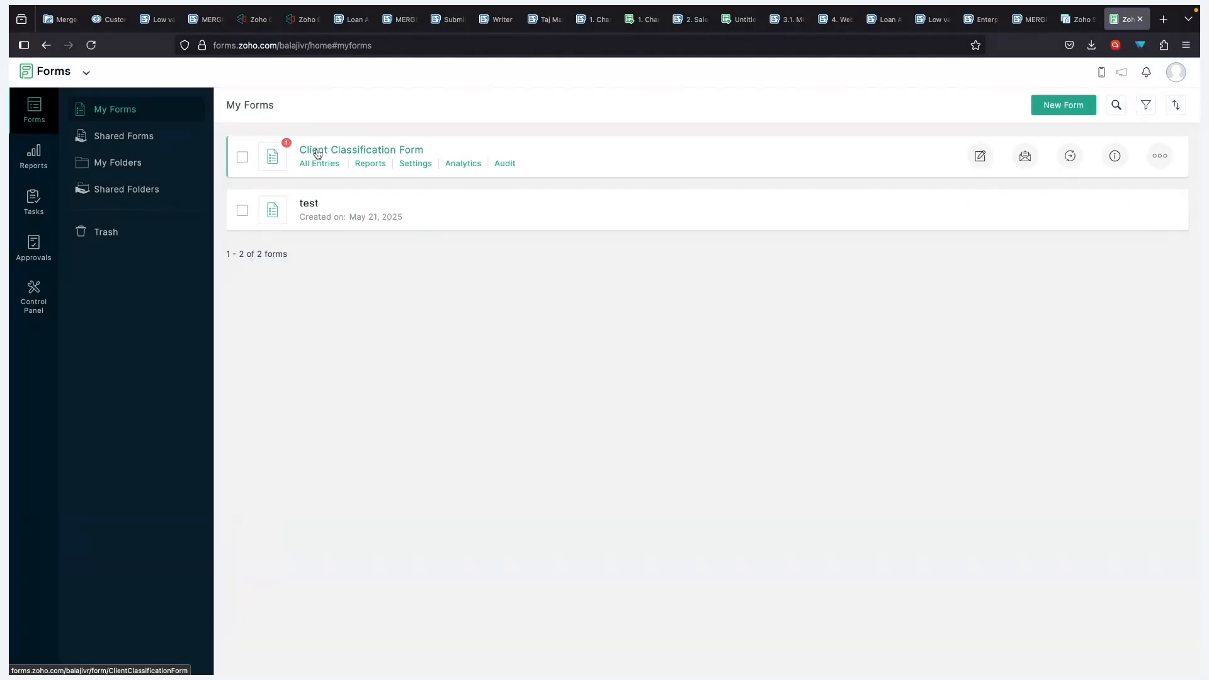
- Open the live Client Classification Form, scroll through its fields to Submit, then return to My Forms
left_click(317, 151)
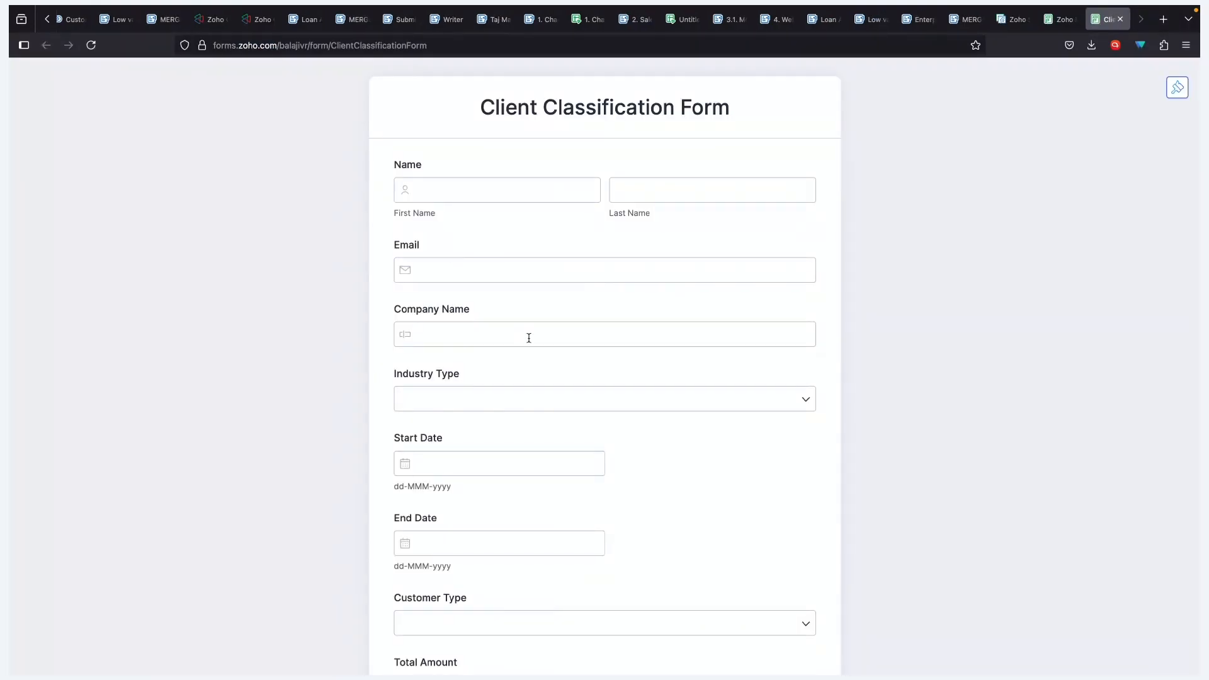
scroll(532, 340, "down", 3)
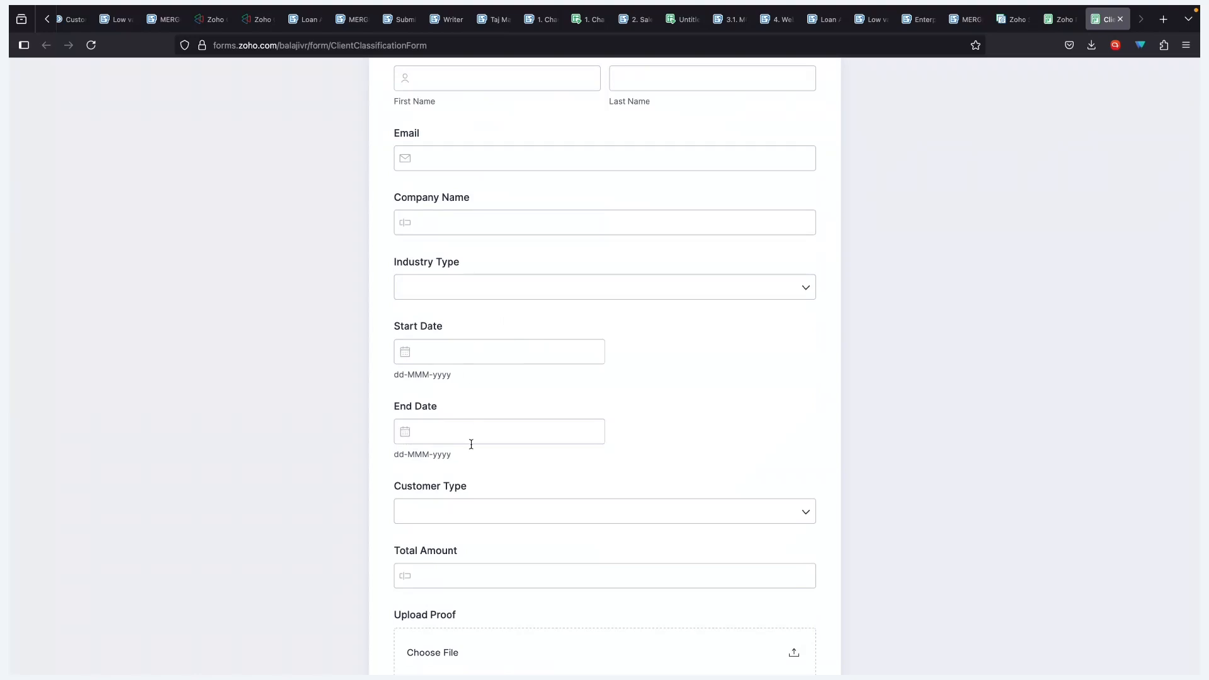
scroll(471, 444, "down", 3)
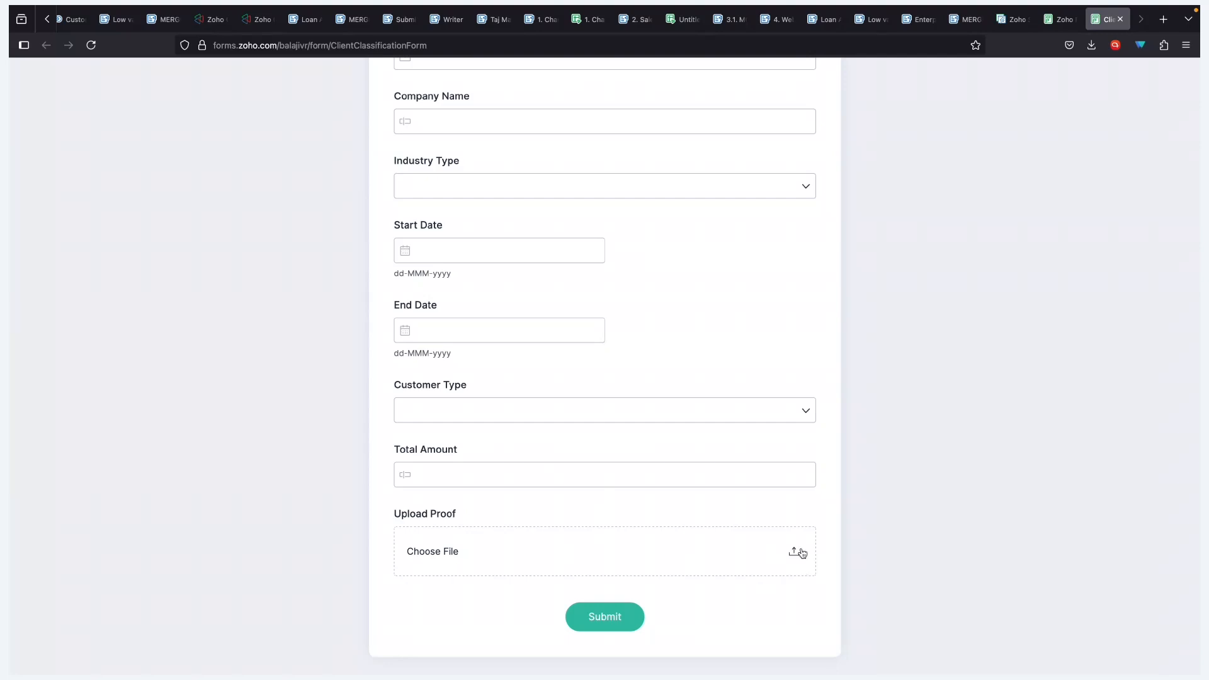
scroll(741, 419, "up", 4)
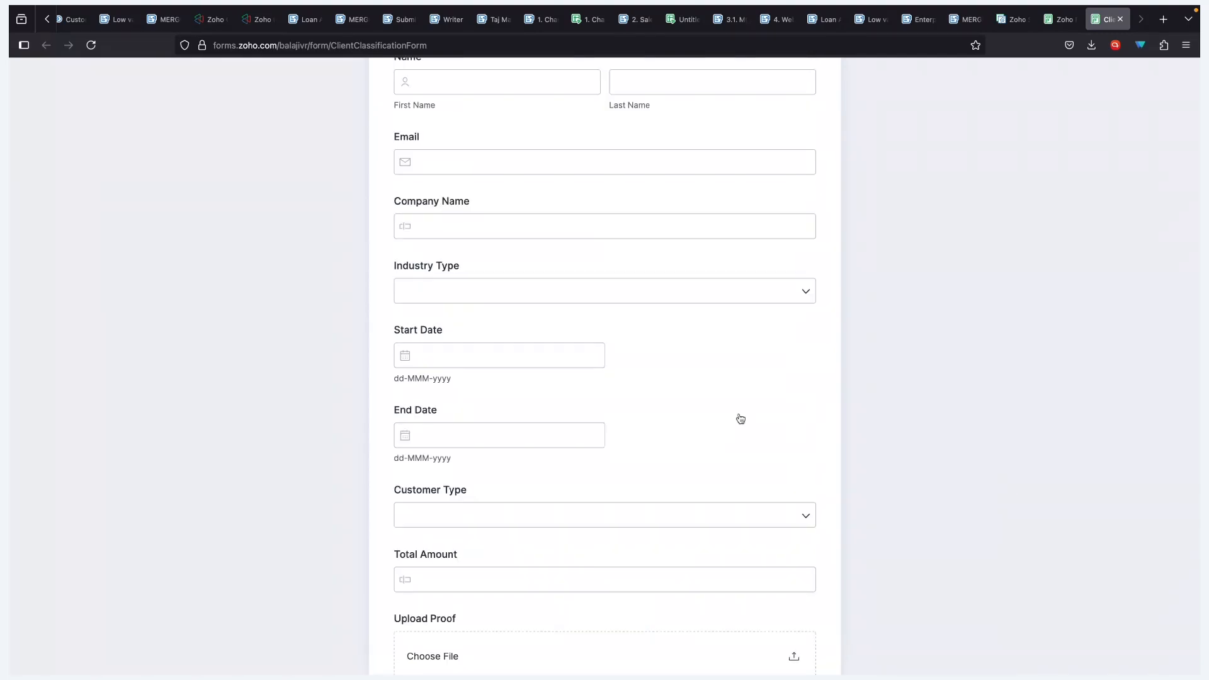
left_click(1061, 20)
- Go to the Enterprise Customer agreement template and open its Advanced Merge automation builder
key("ctrl+shift+Tab")
key("ctrl+shift+Tab")
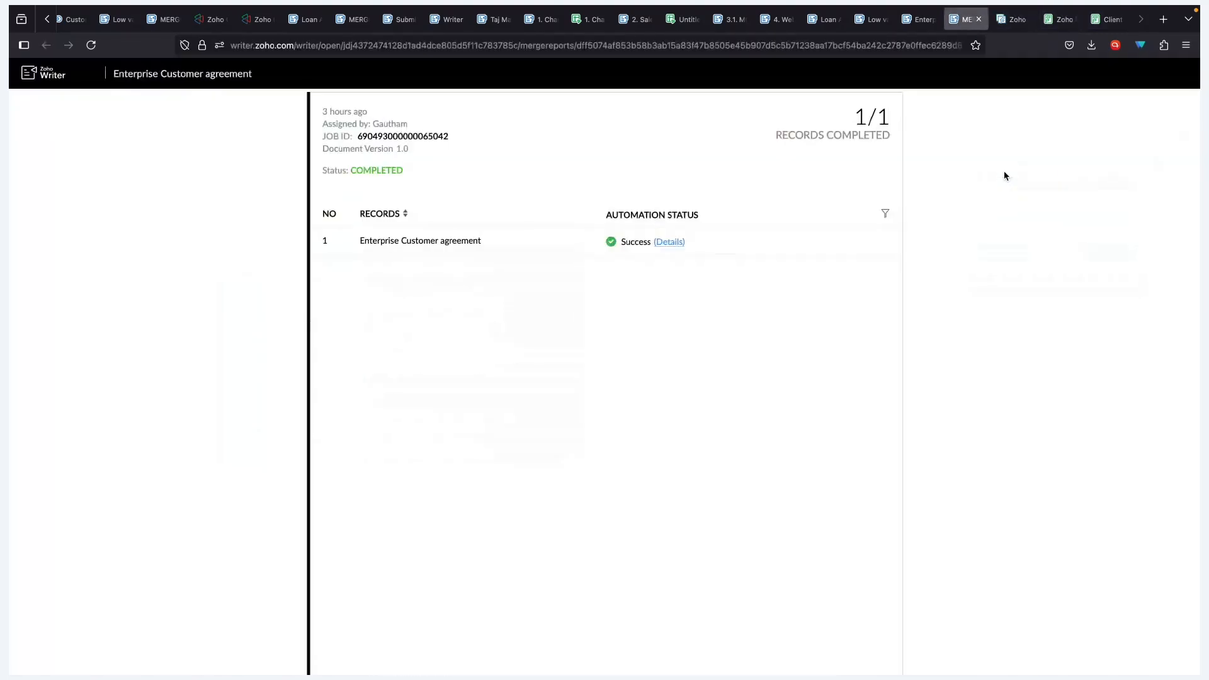
key("ctrl+shift+Tab")
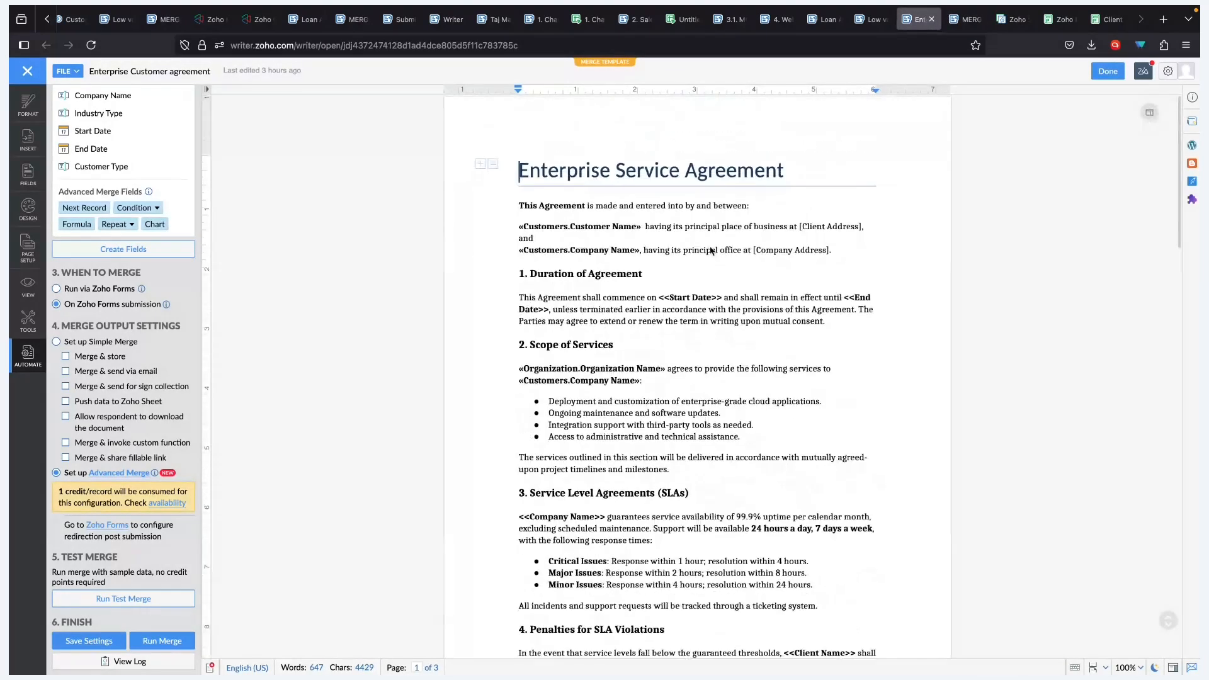
key("ctrl+shift+Tab")
key("ctrl+Tab")
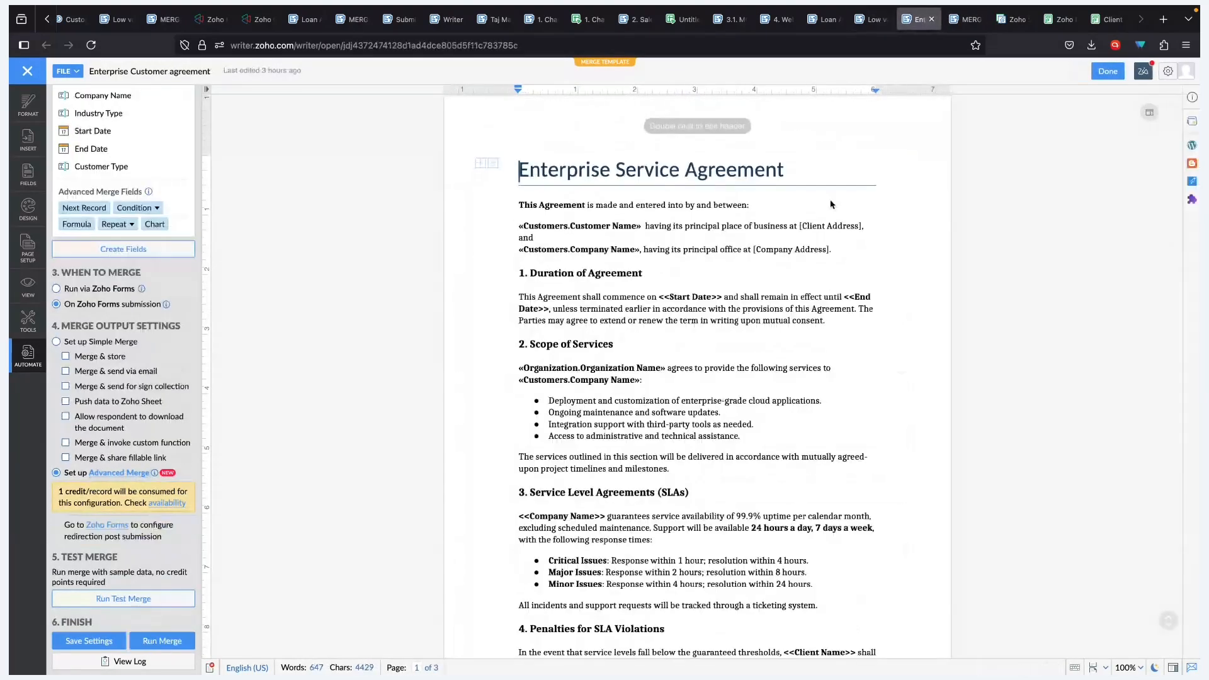
left_click(138, 473)
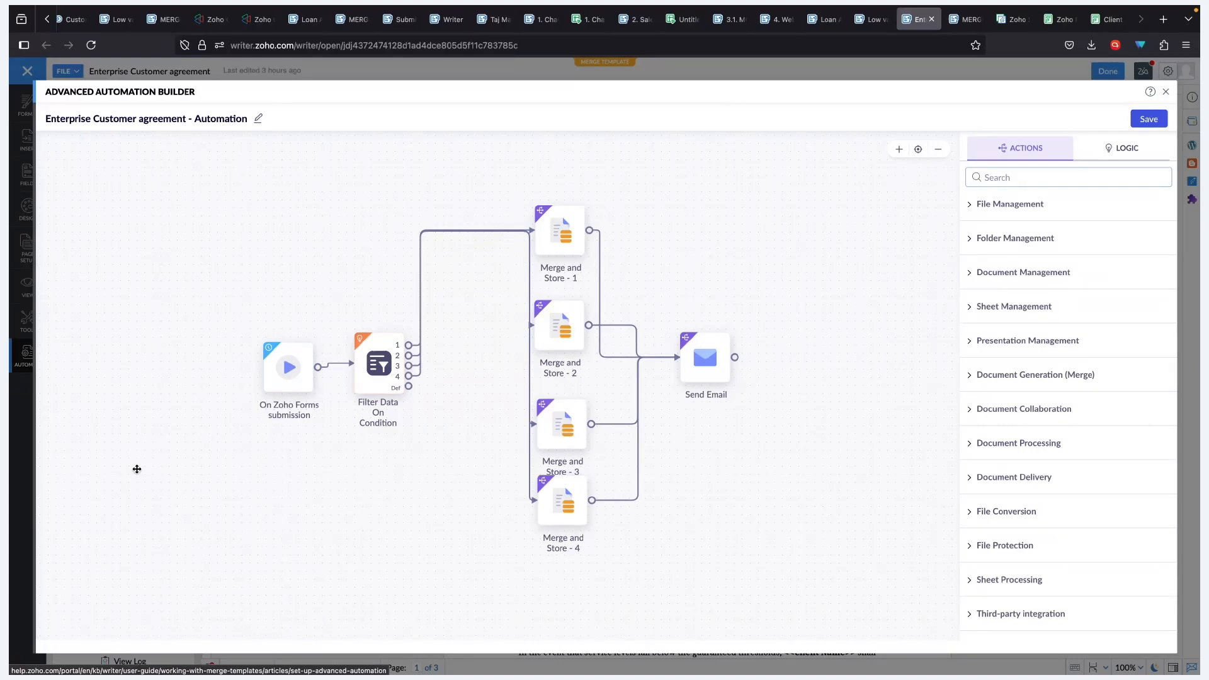
- Move the form trigger left and review the customer-type filter rules for ports 1, 3 (SME) and 4 (One-time)
left_click_drag(288, 386, 259, 380)
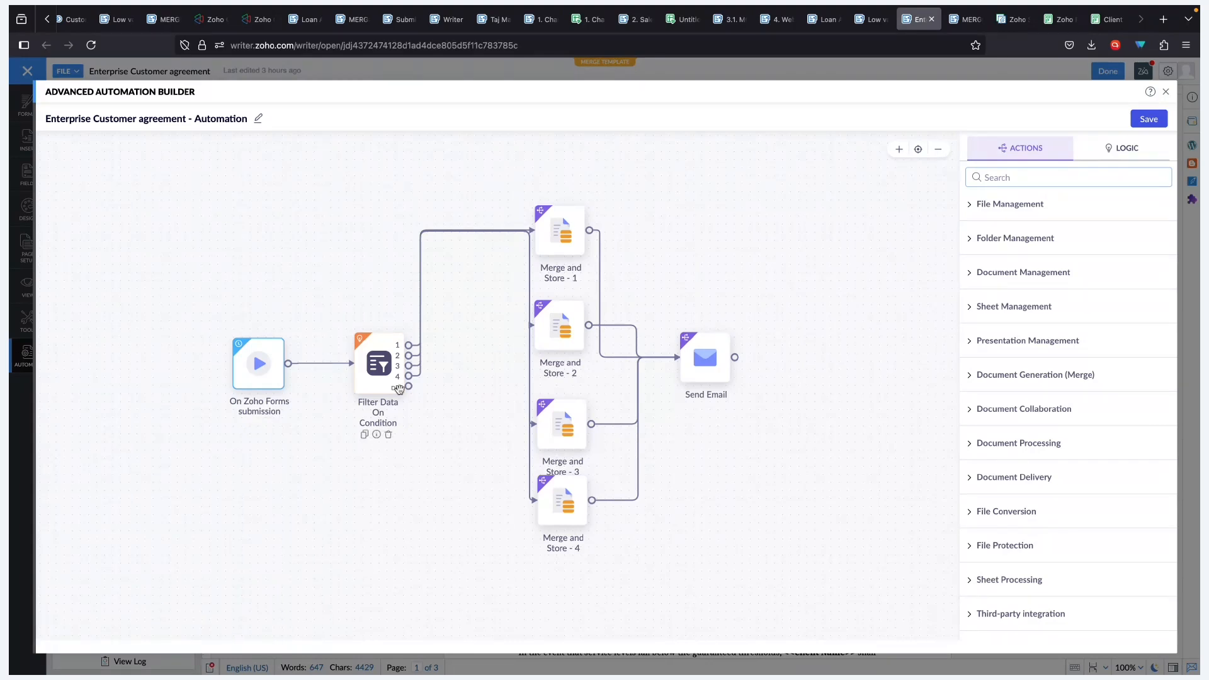
left_click(395, 372)
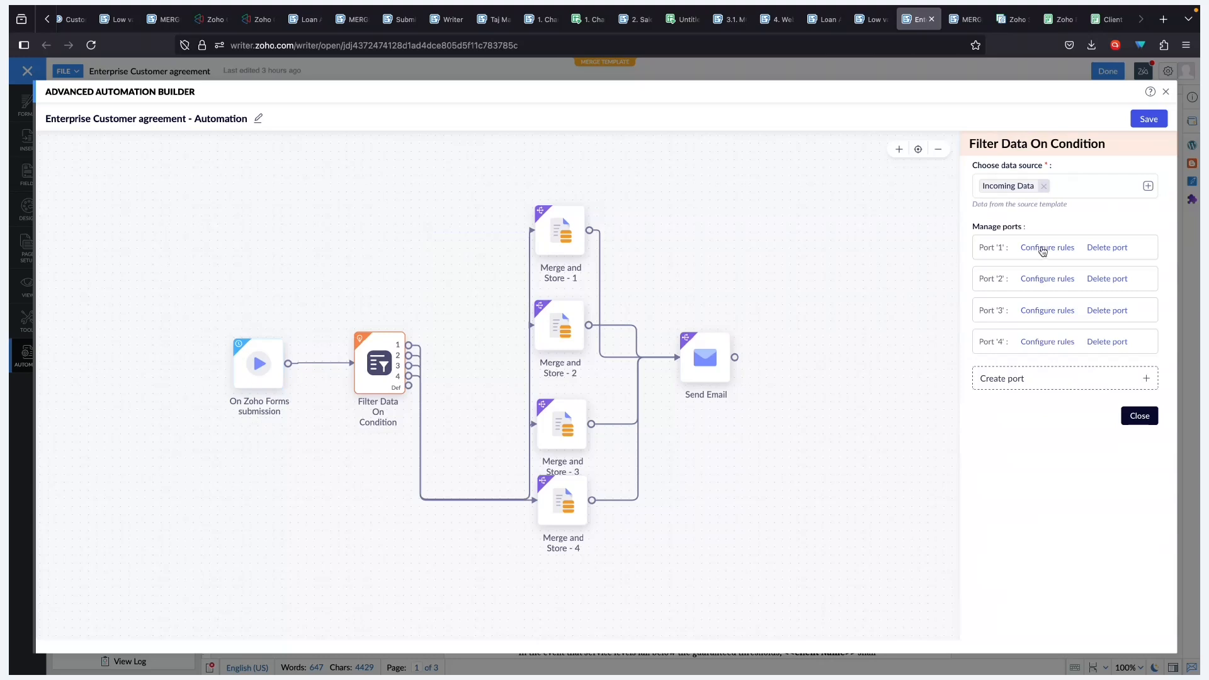
left_click(1045, 247)
left_click(762, 463)
left_click(1028, 313)
left_click(734, 466)
left_click(1061, 346)
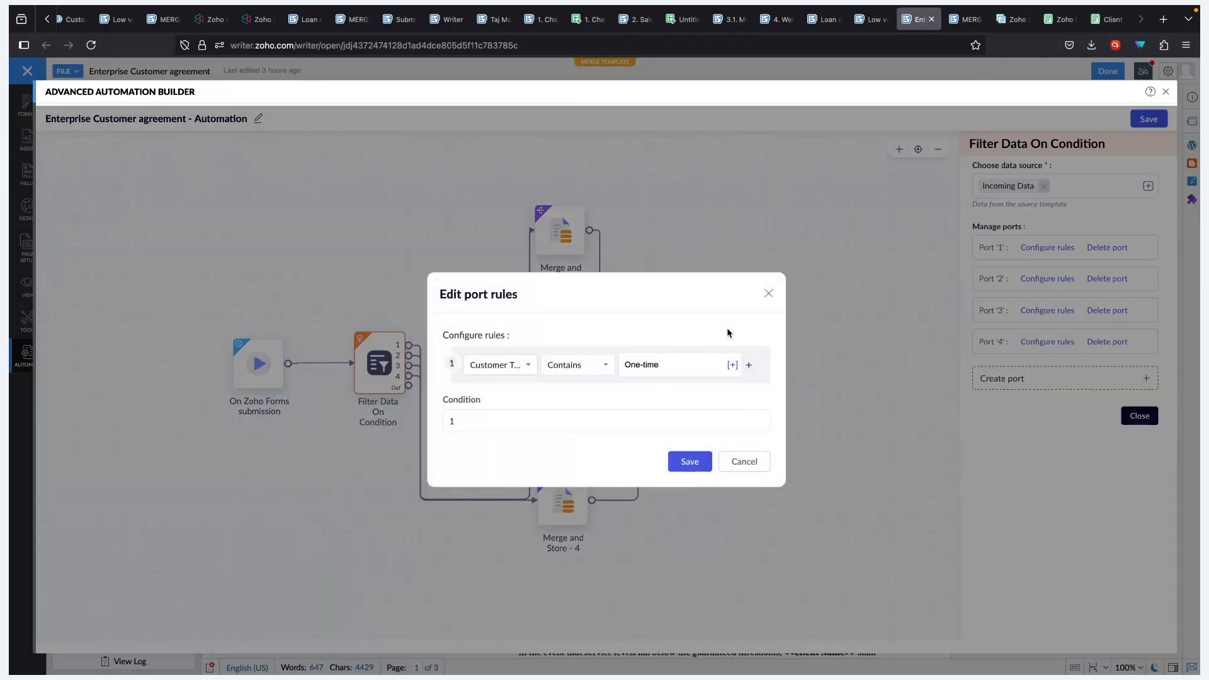
left_click(730, 460)
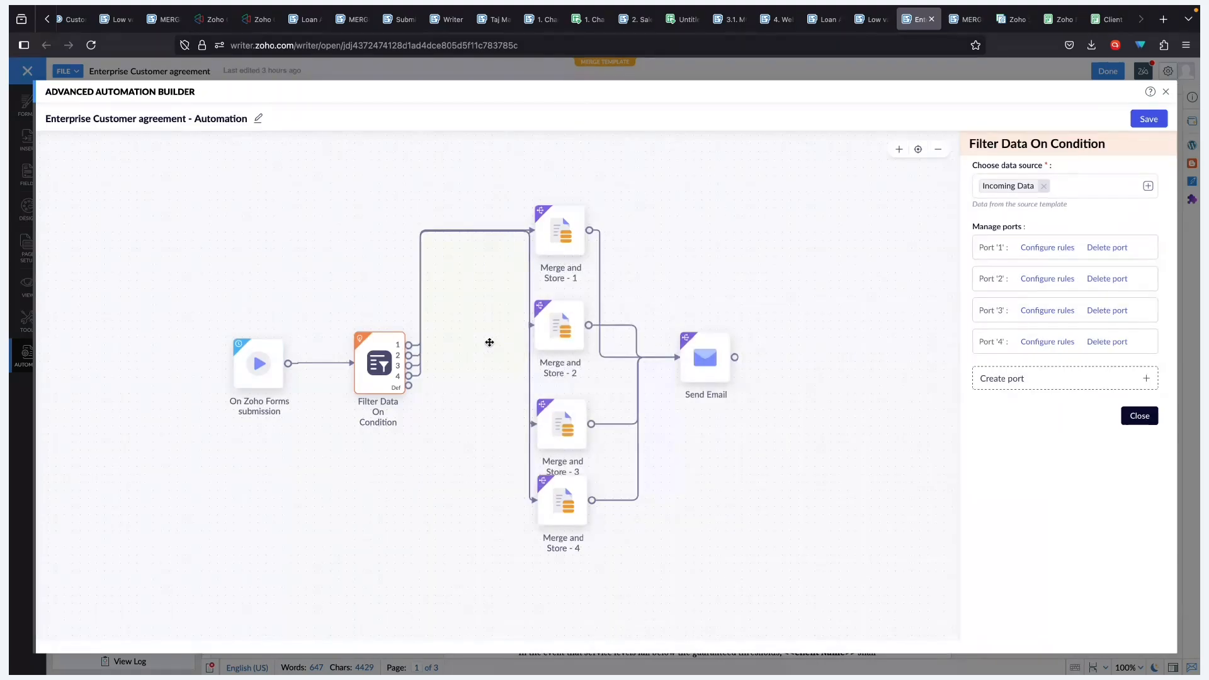
- Check the template used by each of the four Merge and Store steps, then view the Send Email options
left_click(567, 242)
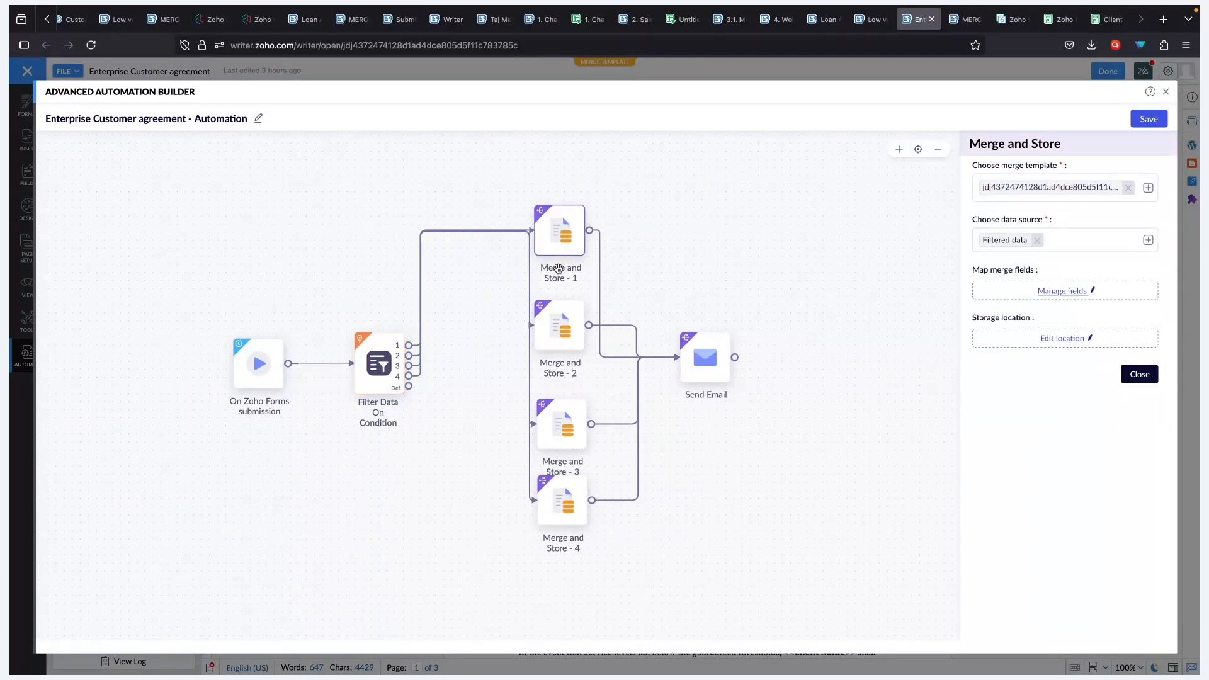
left_click(550, 320)
left_click(552, 420)
left_click(558, 496)
left_click(562, 221)
left_click(564, 330)
left_click(550, 424)
left_click(558, 497)
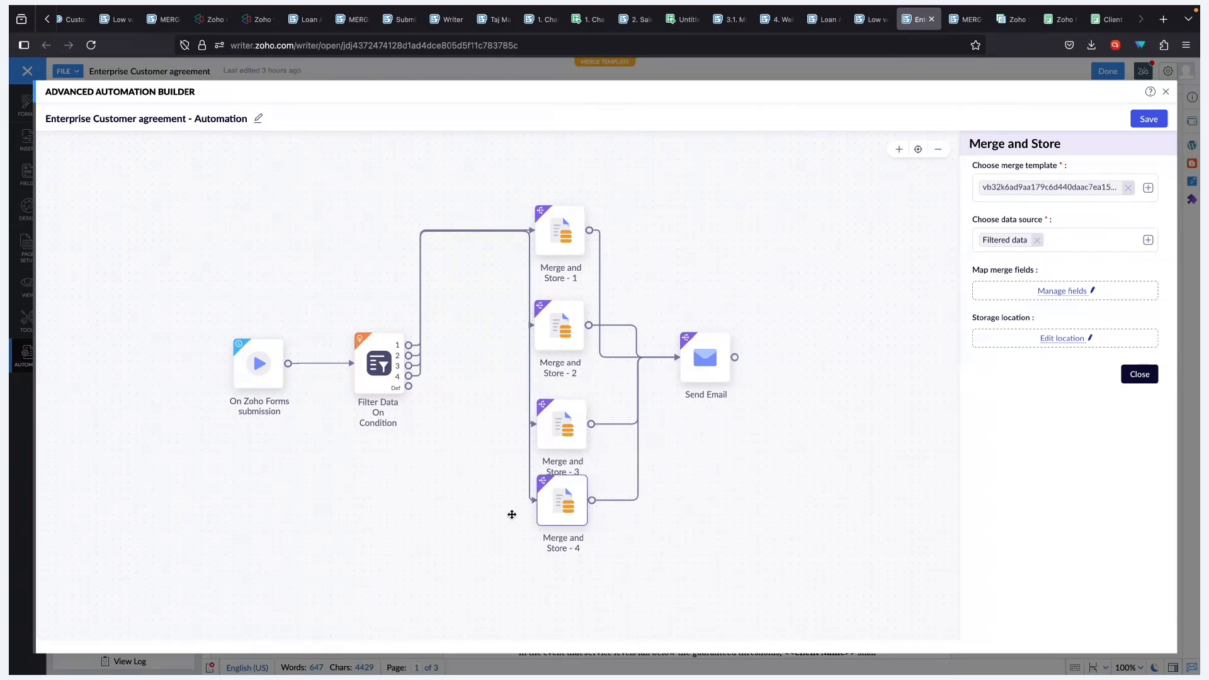
left_click(704, 357)
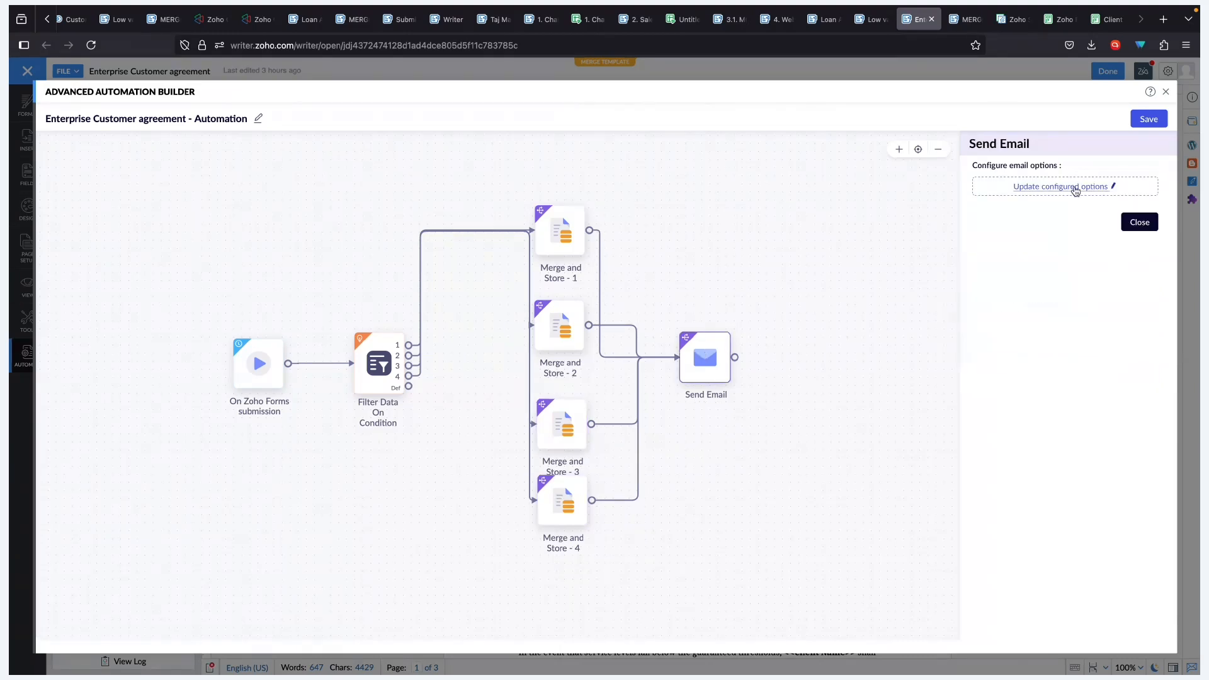
left_click(1075, 188)
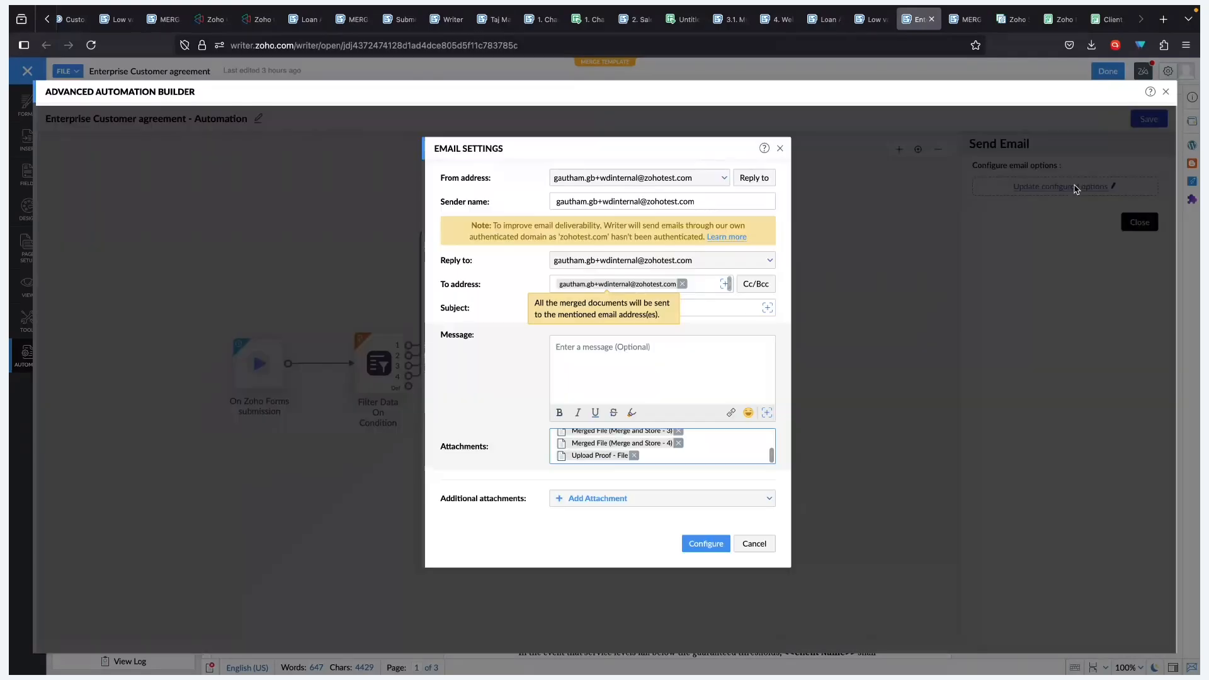
scroll(651, 455, "up", 2)
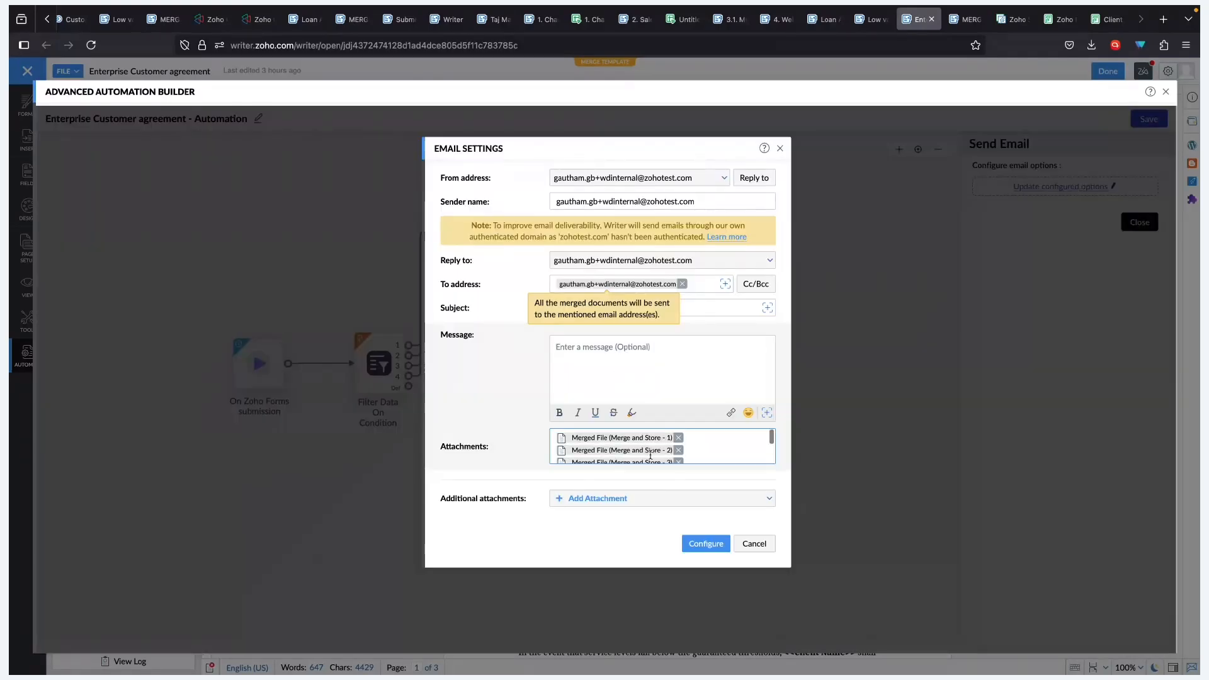
scroll(650, 454, "down", 2)
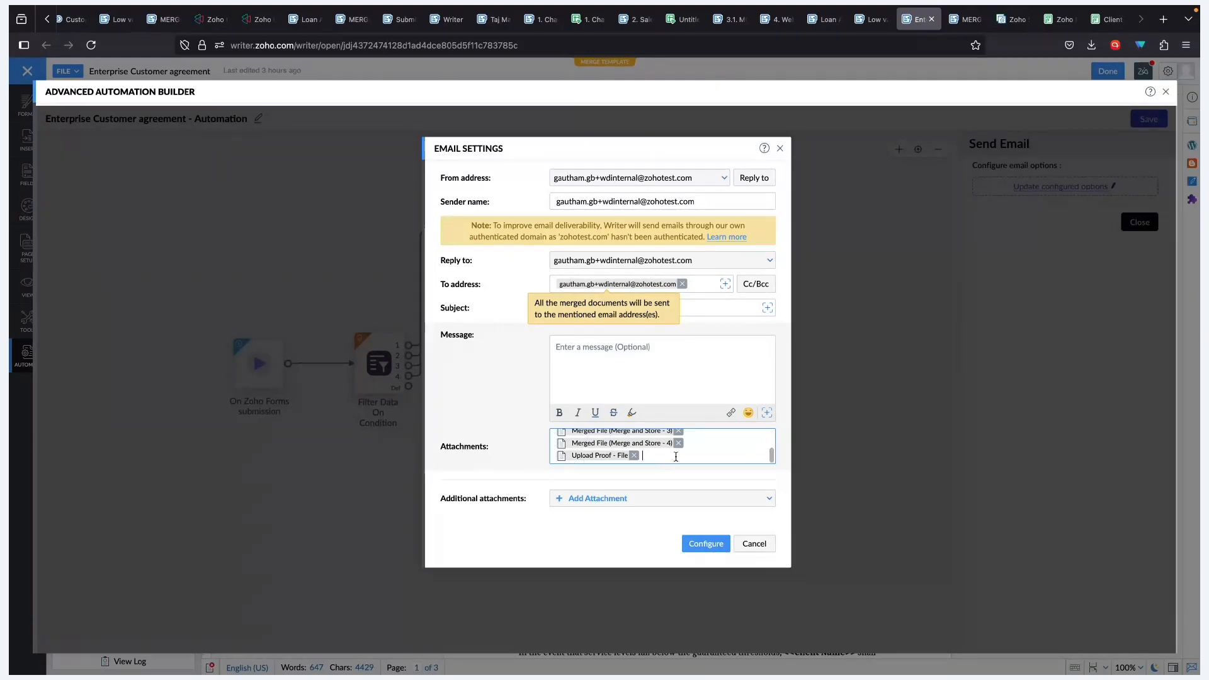
scroll(675, 457, "down", 2)
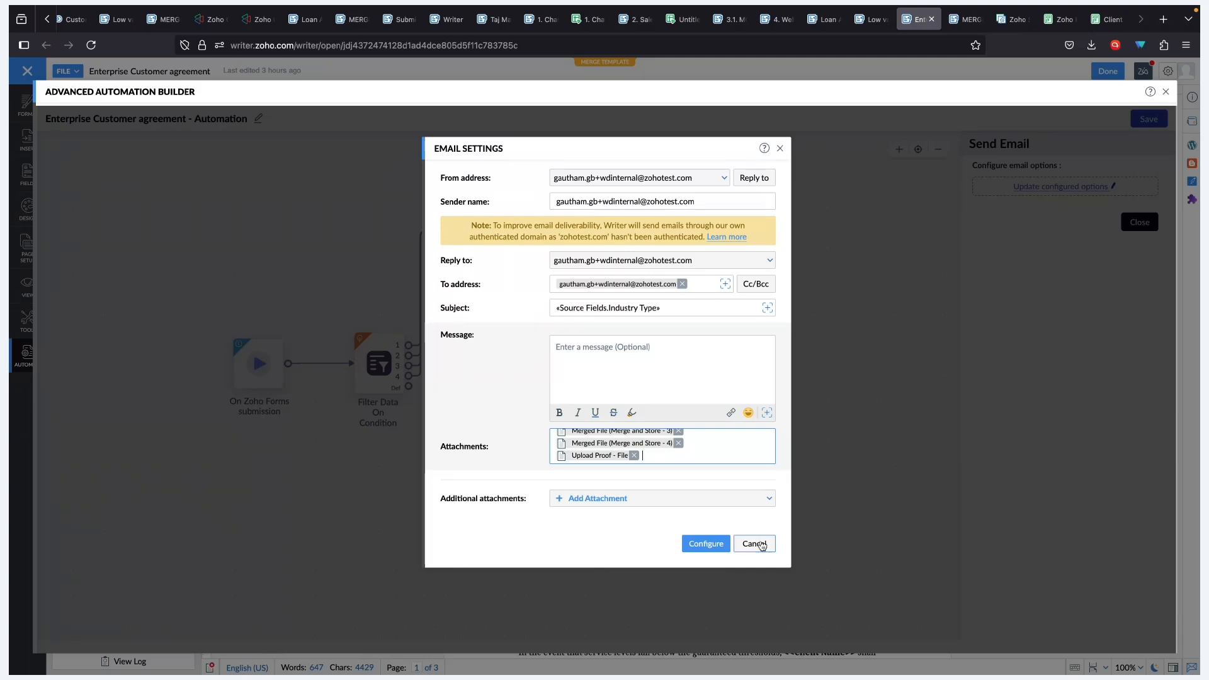
left_click(754, 543)
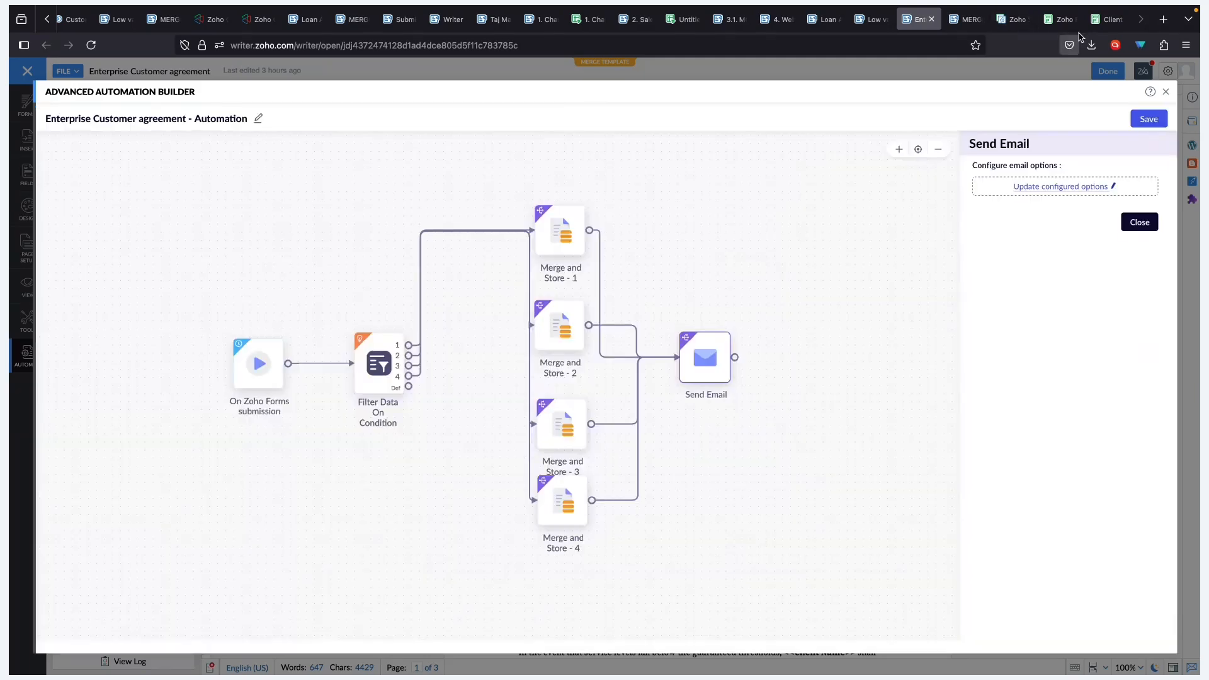
- Review the Client Classification Form's Document Merge setting for the Zoho Writer integration, then return to the automation
left_click(1051, 24)
mouse_move(380, 145)
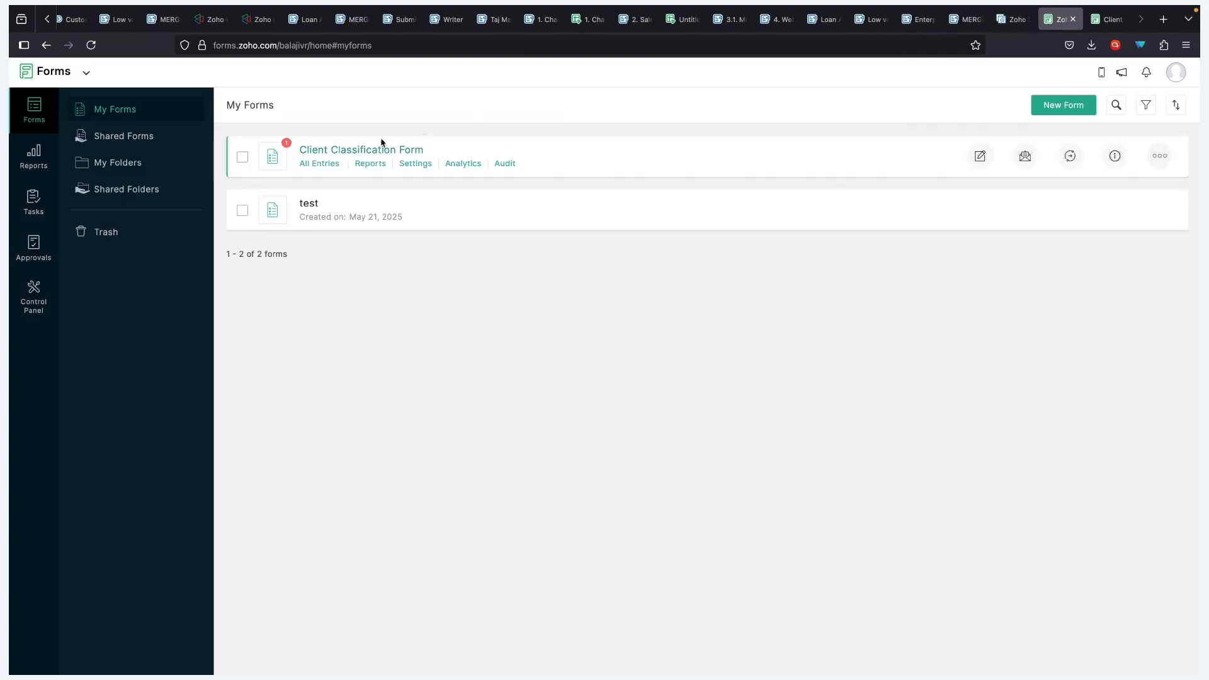
left_click(404, 163)
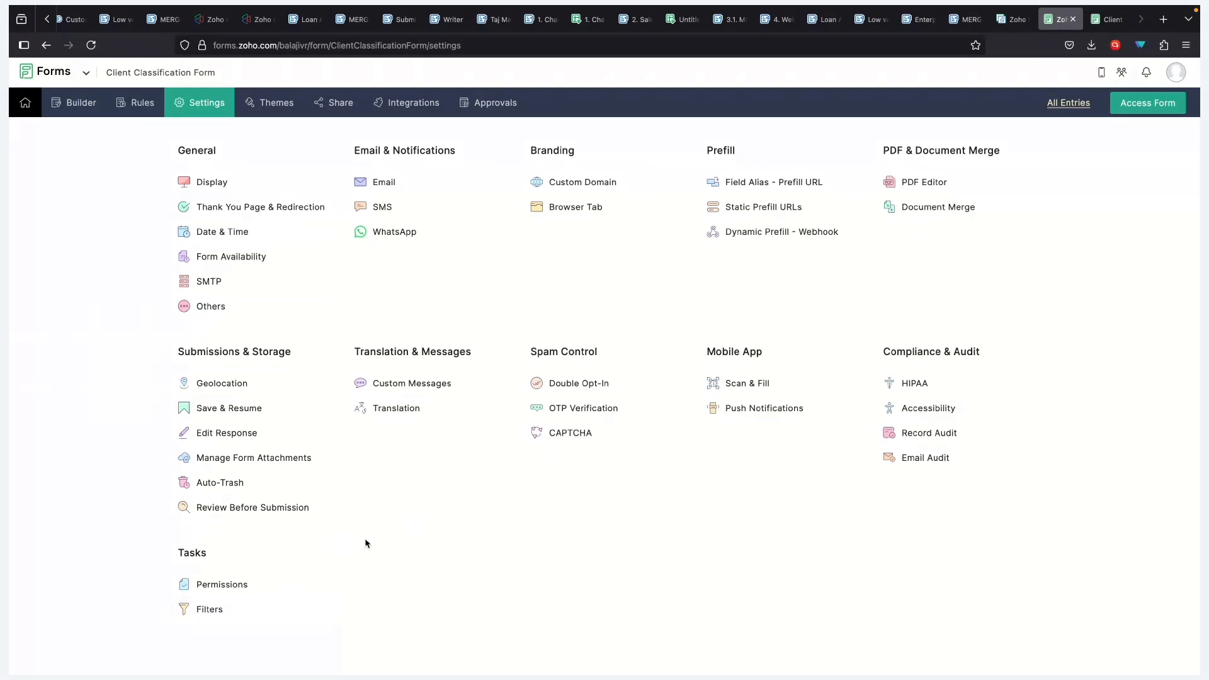
left_click(938, 206)
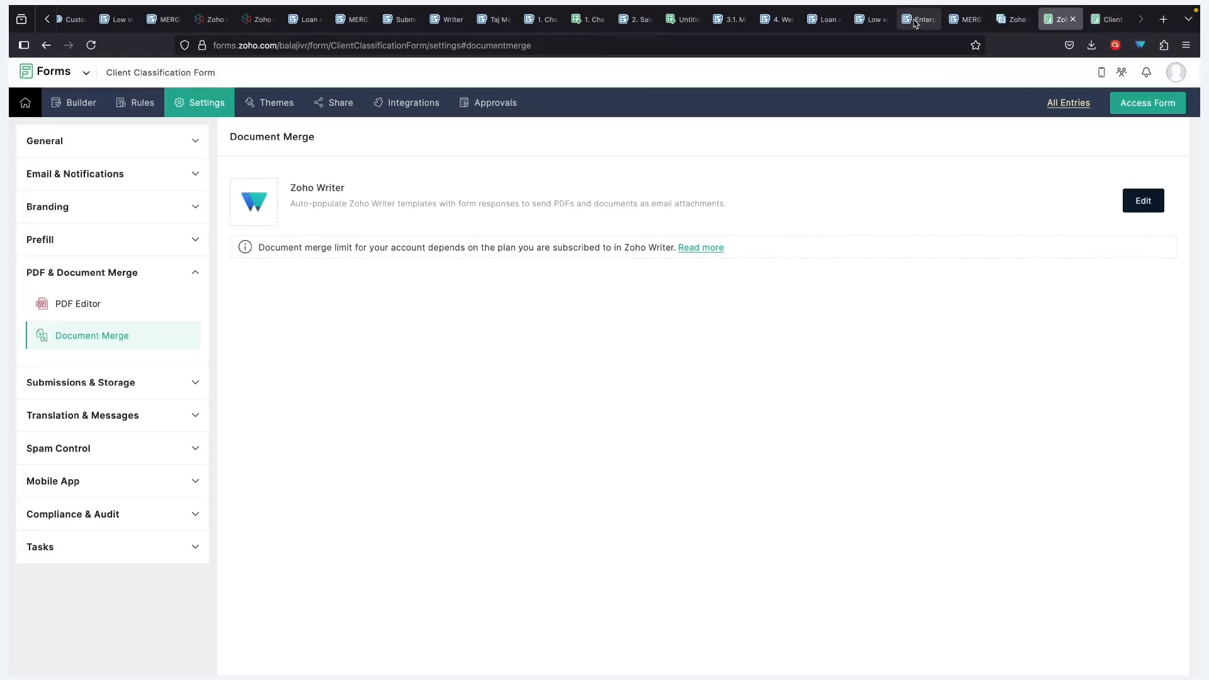
left_click(915, 21)
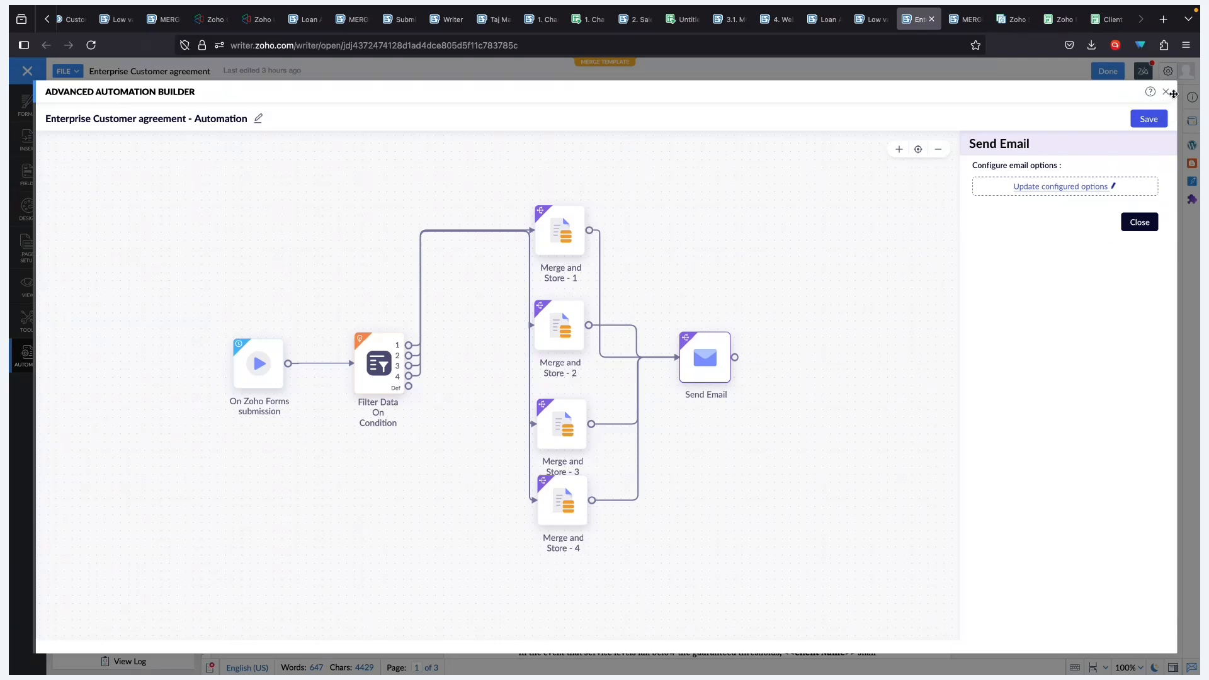
- Close the Advanced Automation Builder without saving changes and go to the Client Classification Form
left_click(1166, 92)
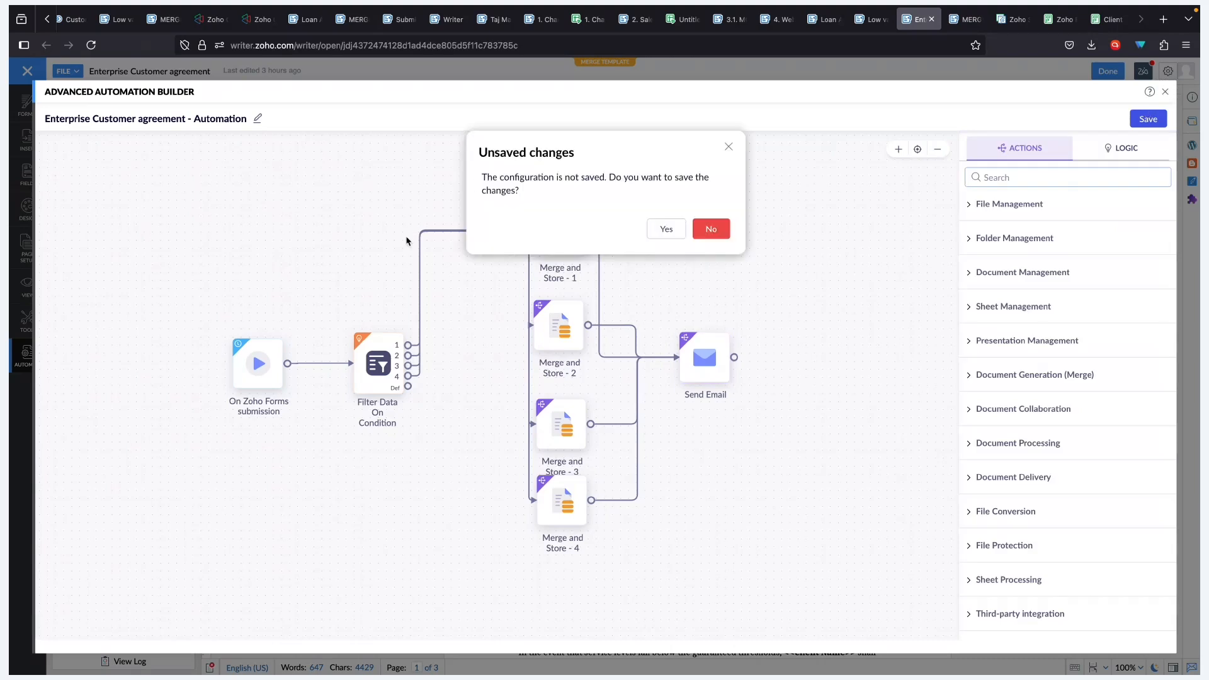
left_click(729, 147)
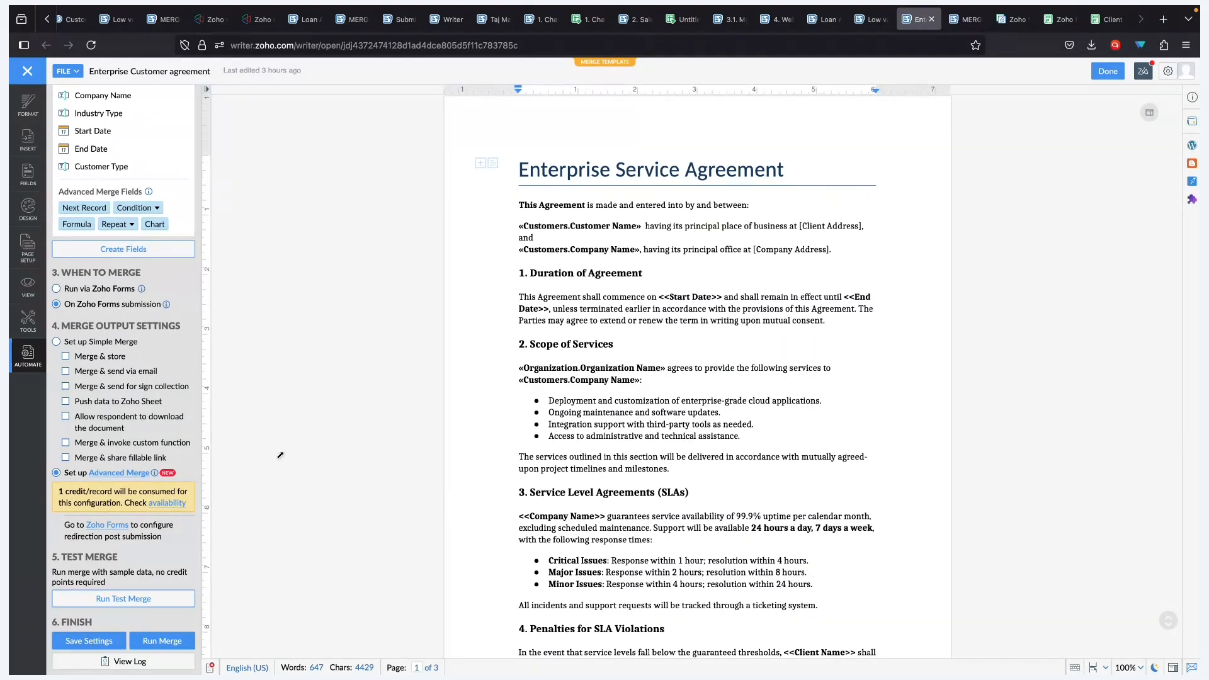
left_click(1106, 19)
- Enter the respondent's first and last name, IT Services industry, and start date 13-Jun-2025
left_click(487, 192)
key("Tab")
left_click(539, 399)
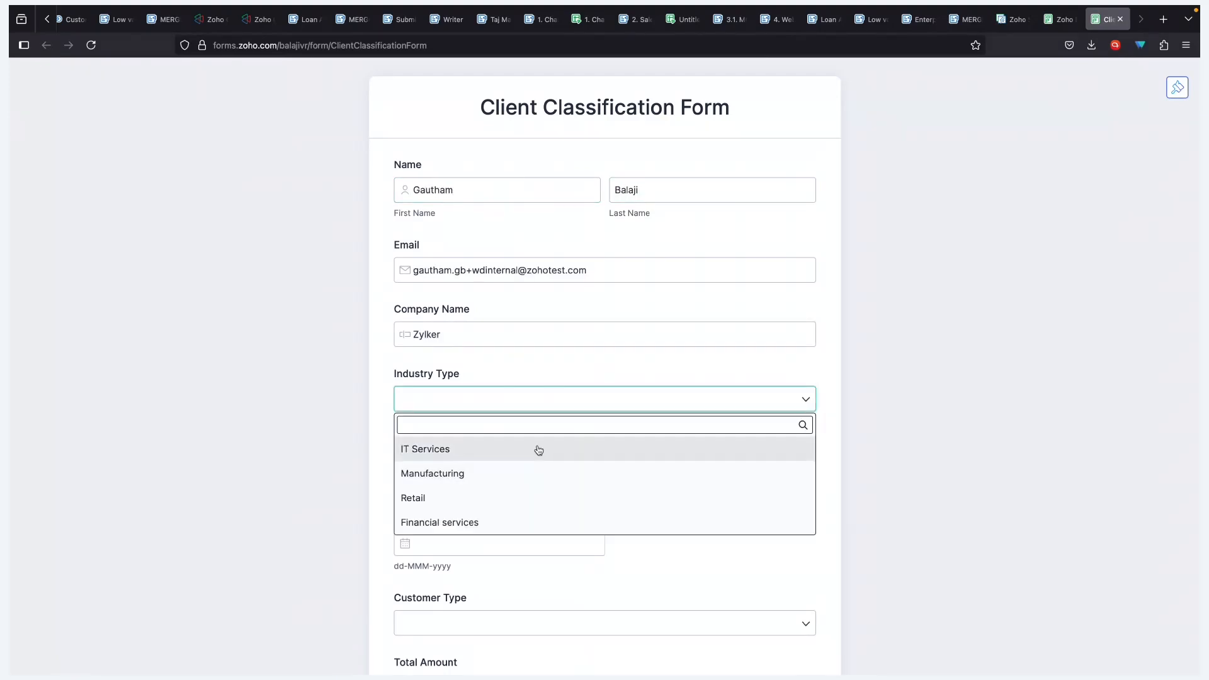
left_click(538, 450)
left_click(464, 464)
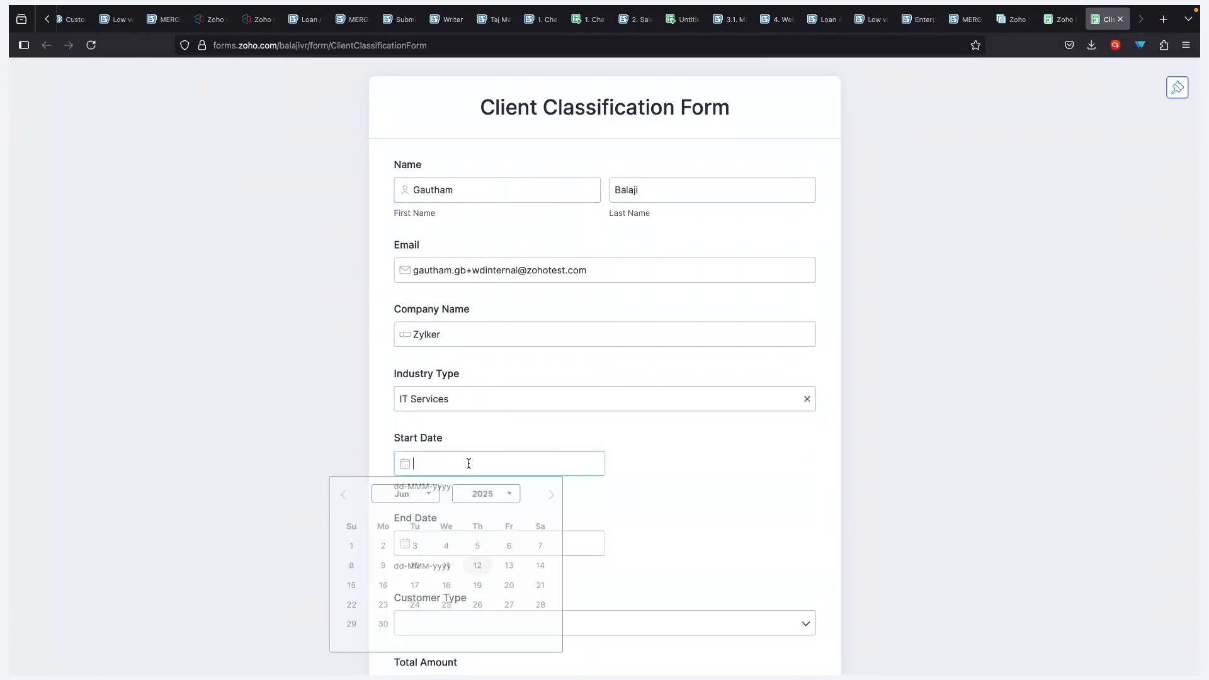
left_click(572, 566)
left_click(495, 532)
- Set Customer Type to Partner and Total Amount to 2000, attach the proof file, and submit
left_click(478, 507)
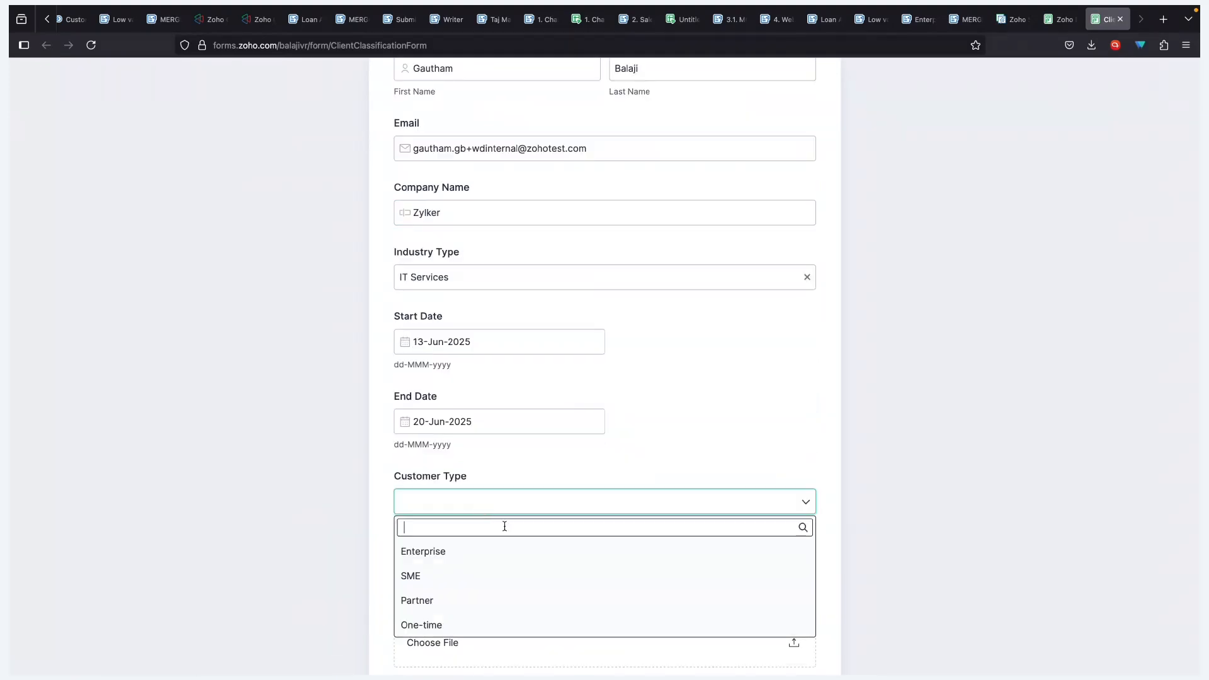
left_click(526, 606)
left_click(504, 558)
type("2000")
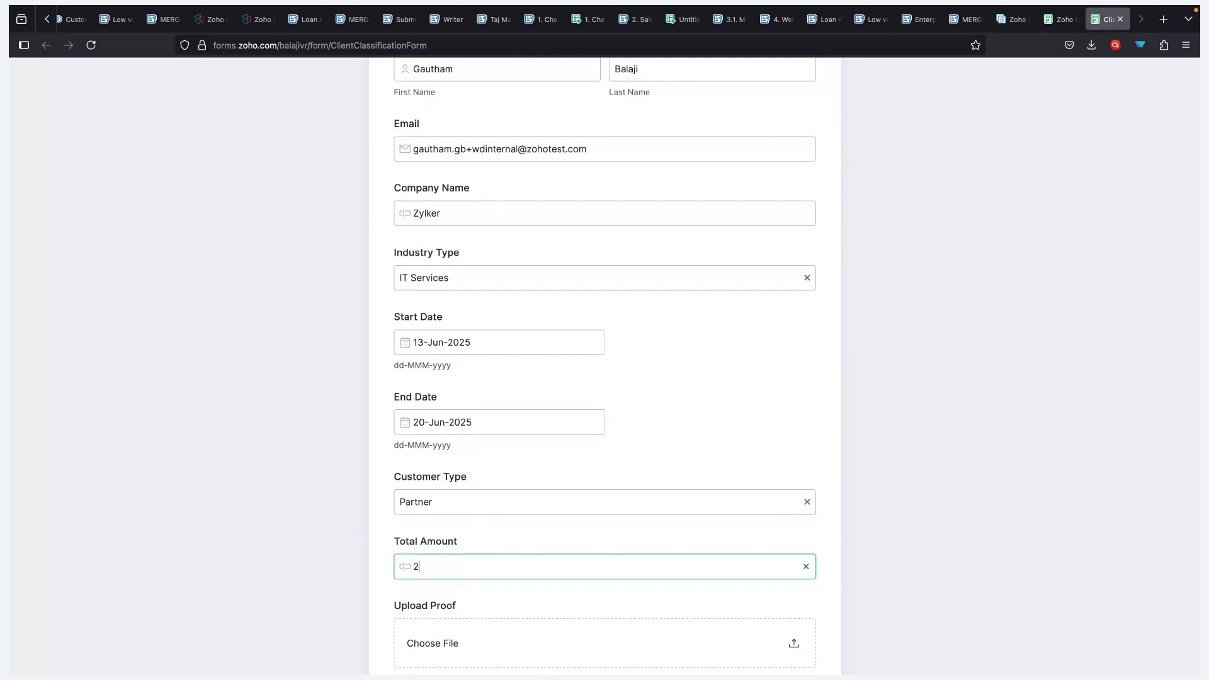
left_click(791, 651)
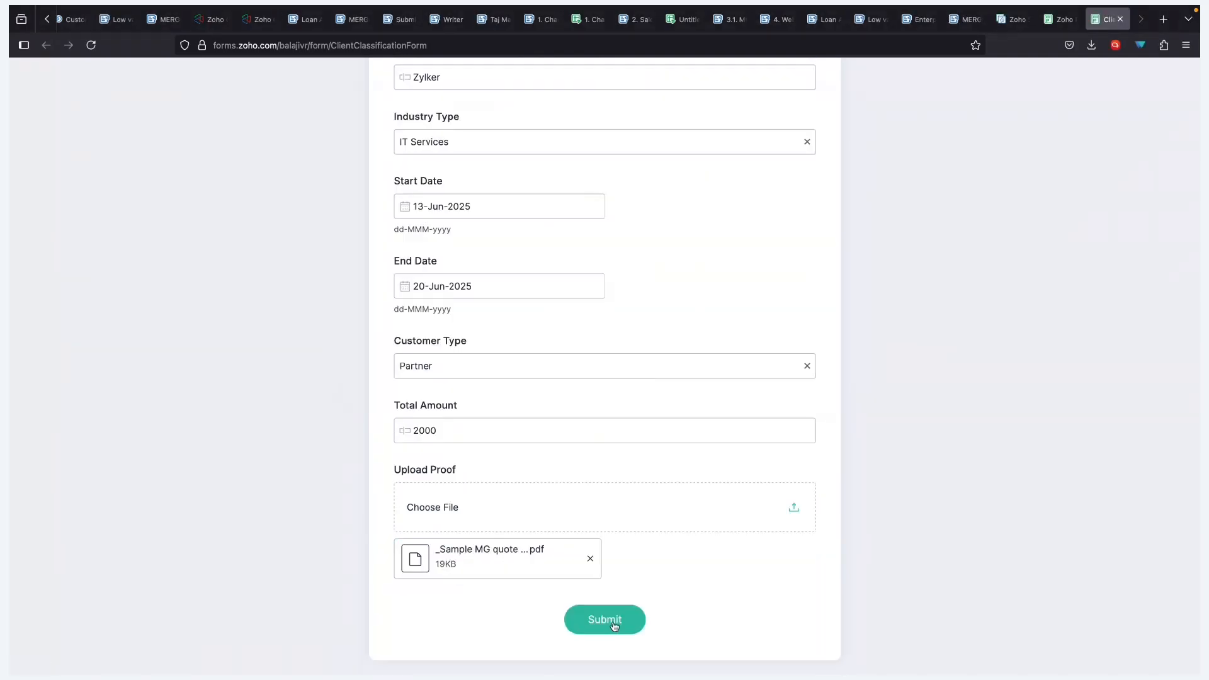
left_click(614, 623)
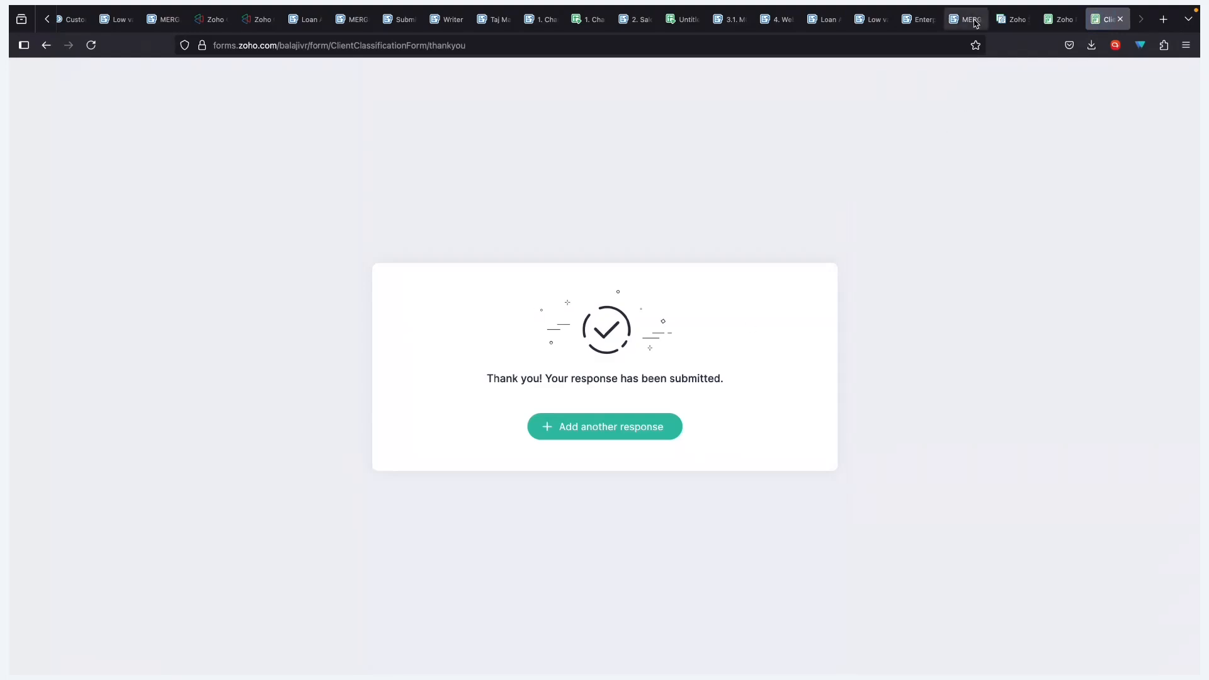
- Open the Enterprise Customer agreement's merge log and record 1's detailed execution report
mouse_move(971, 20)
mouse_move(925, 29)
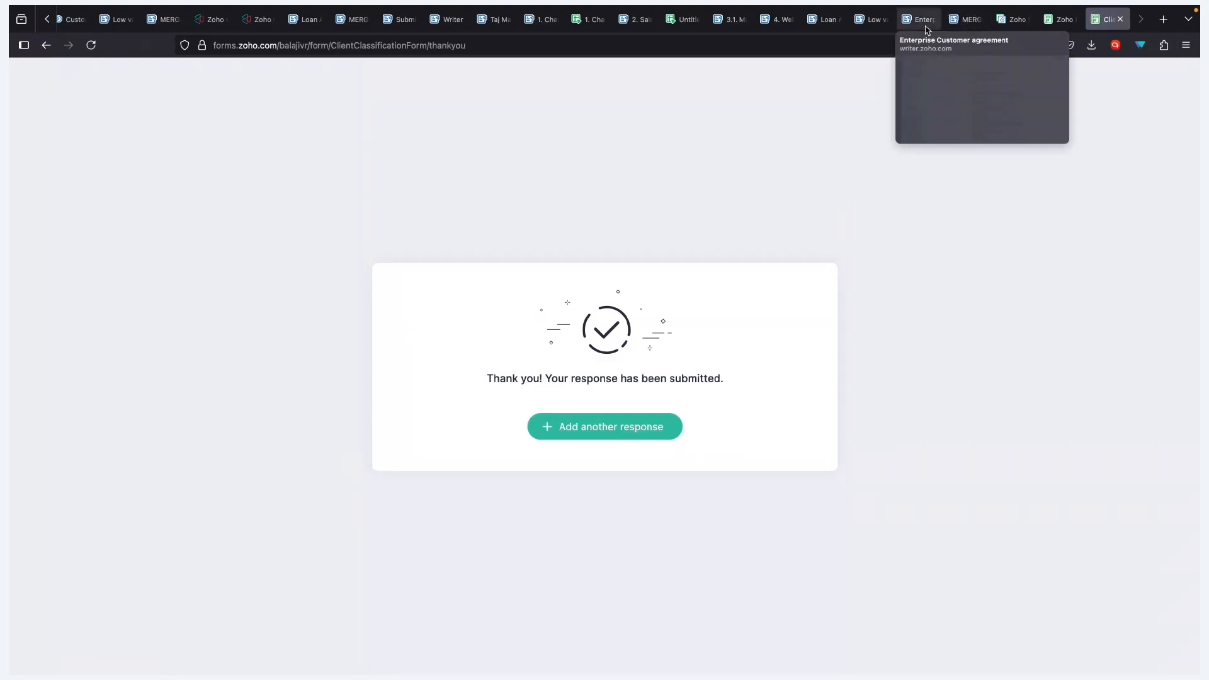
left_click(923, 24)
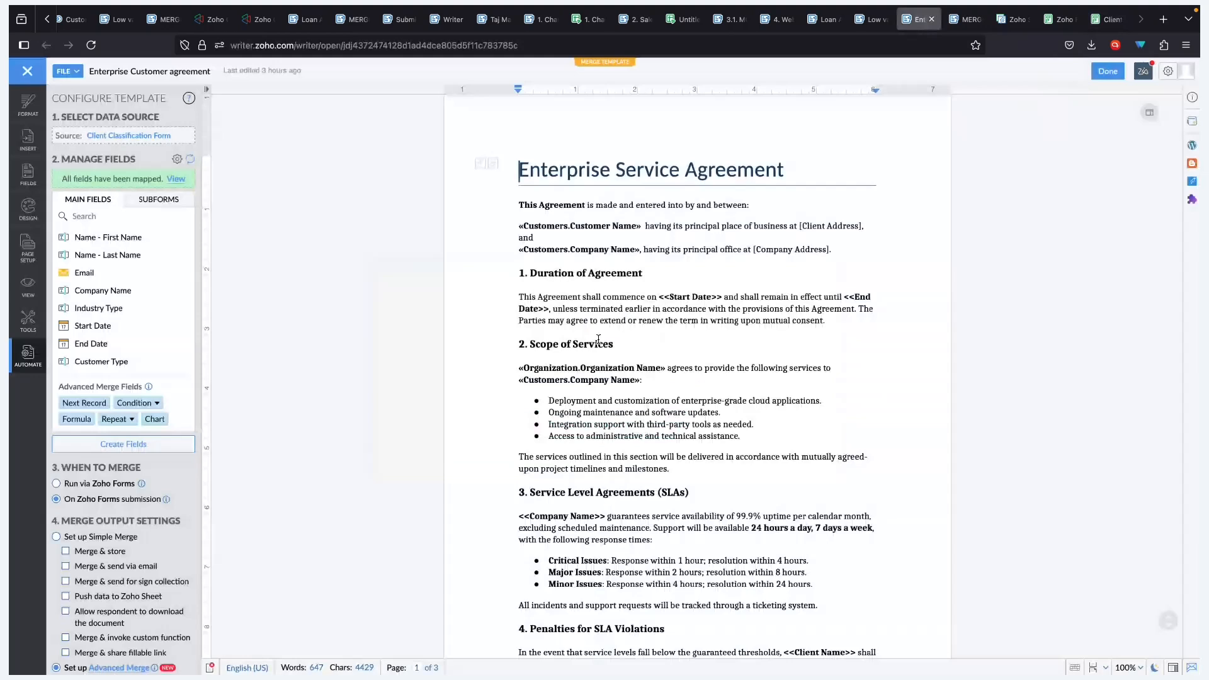
scroll(173, 481, "down", 3)
scroll(173, 481, "down", 2)
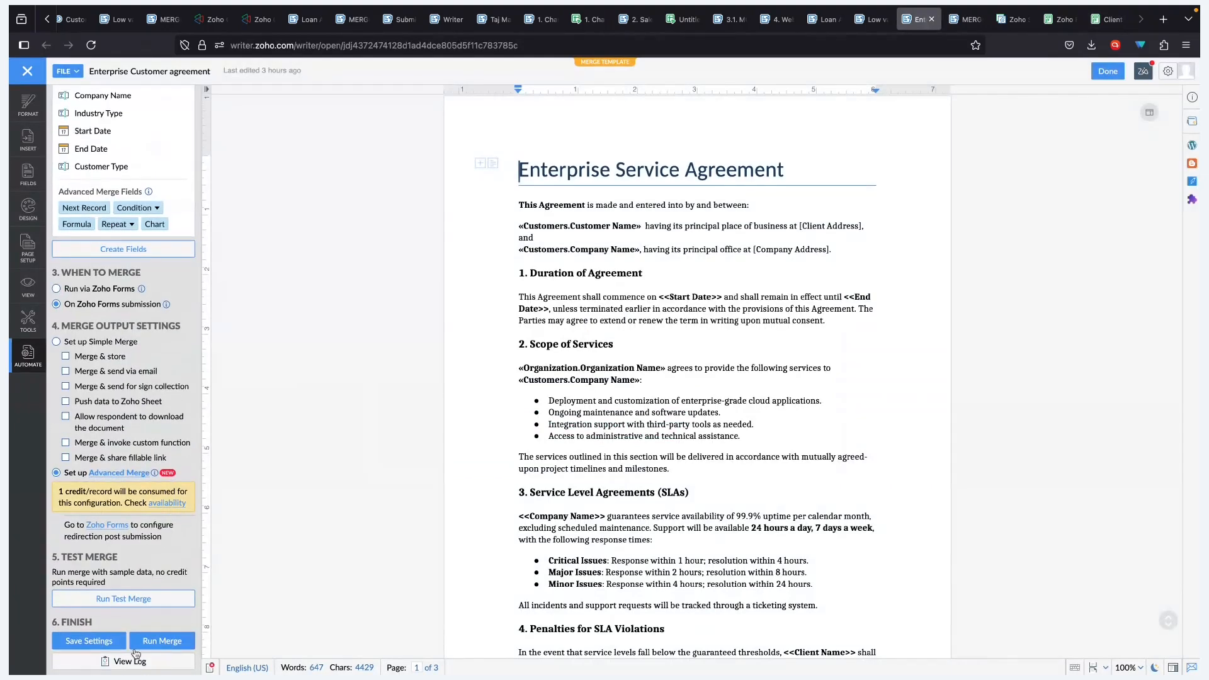
left_click(128, 661)
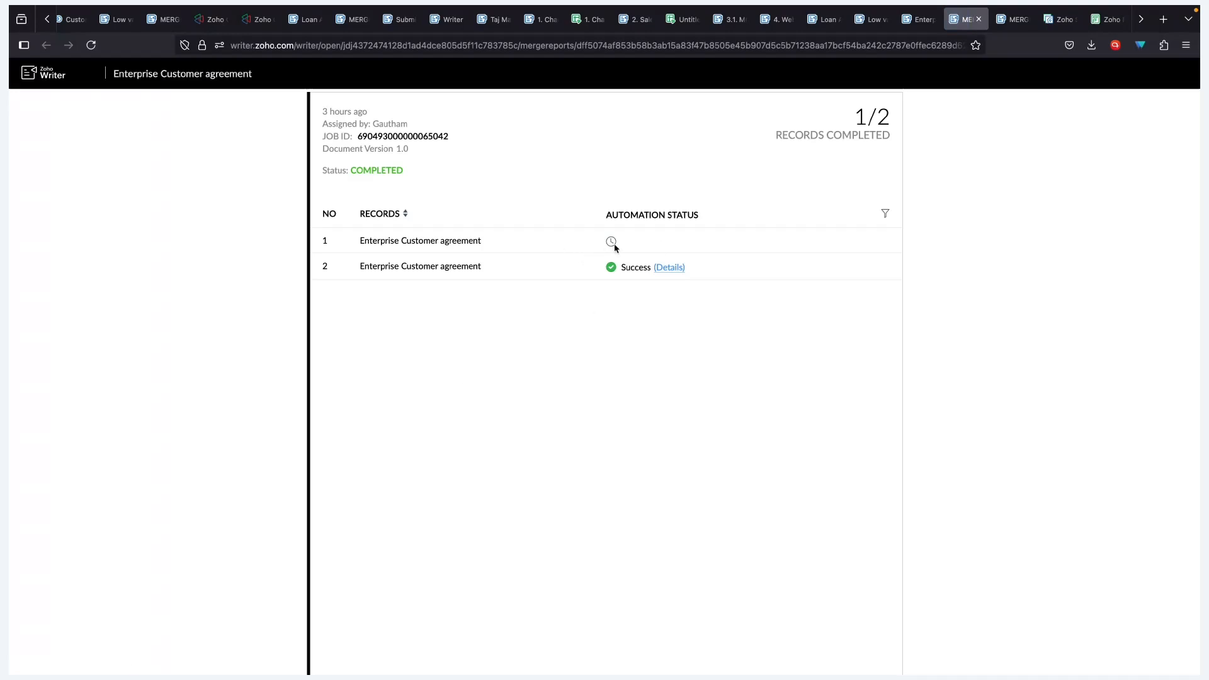
double_click(477, 241)
left_click(418, 238)
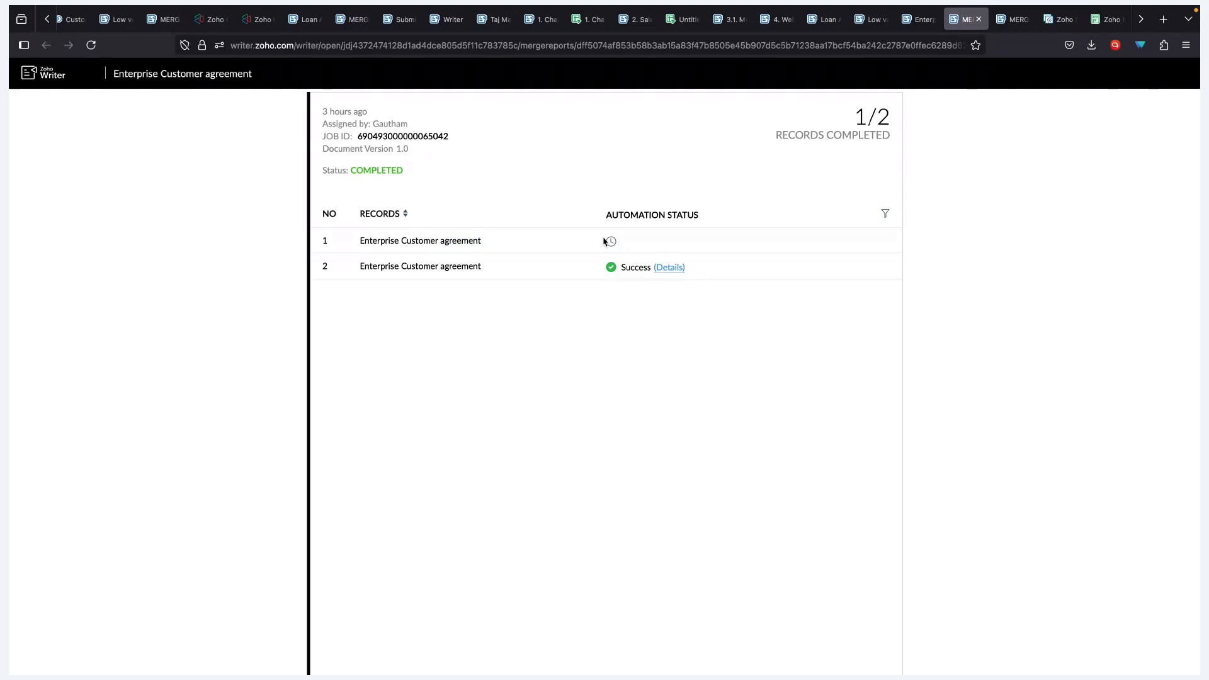
left_click(603, 241)
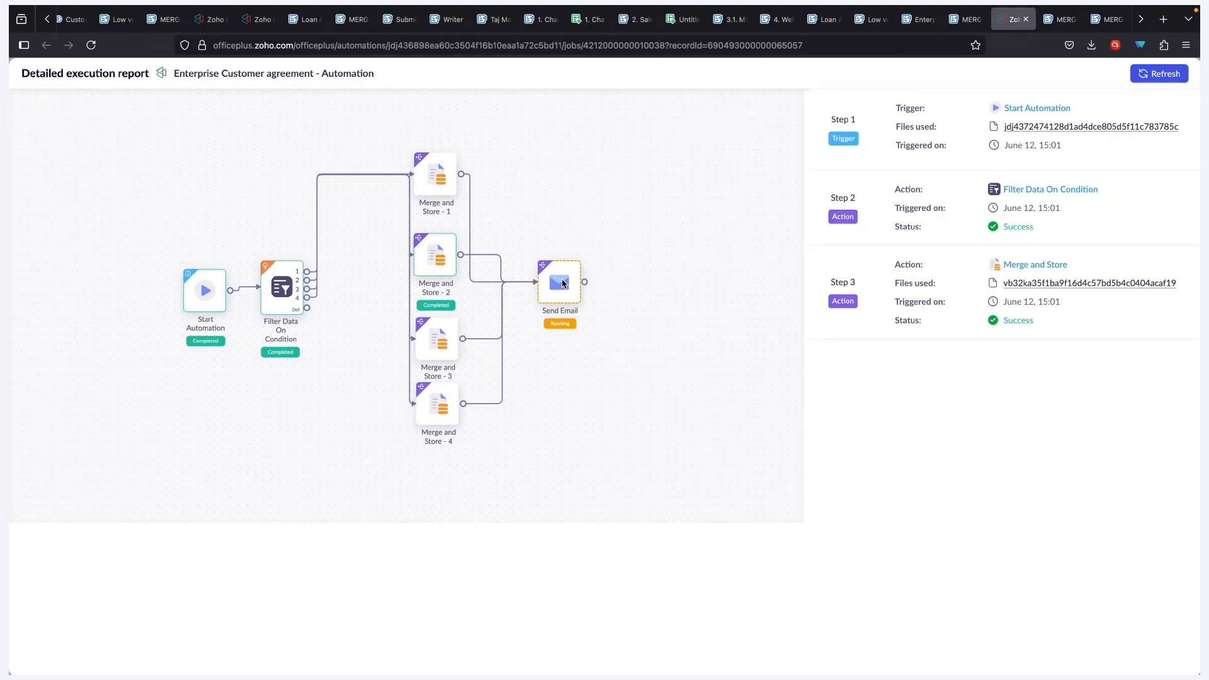
- Refresh the execution report, confirm the sent email in Zoho Mail, then advance the slides to Q&A
left_click(1145, 74)
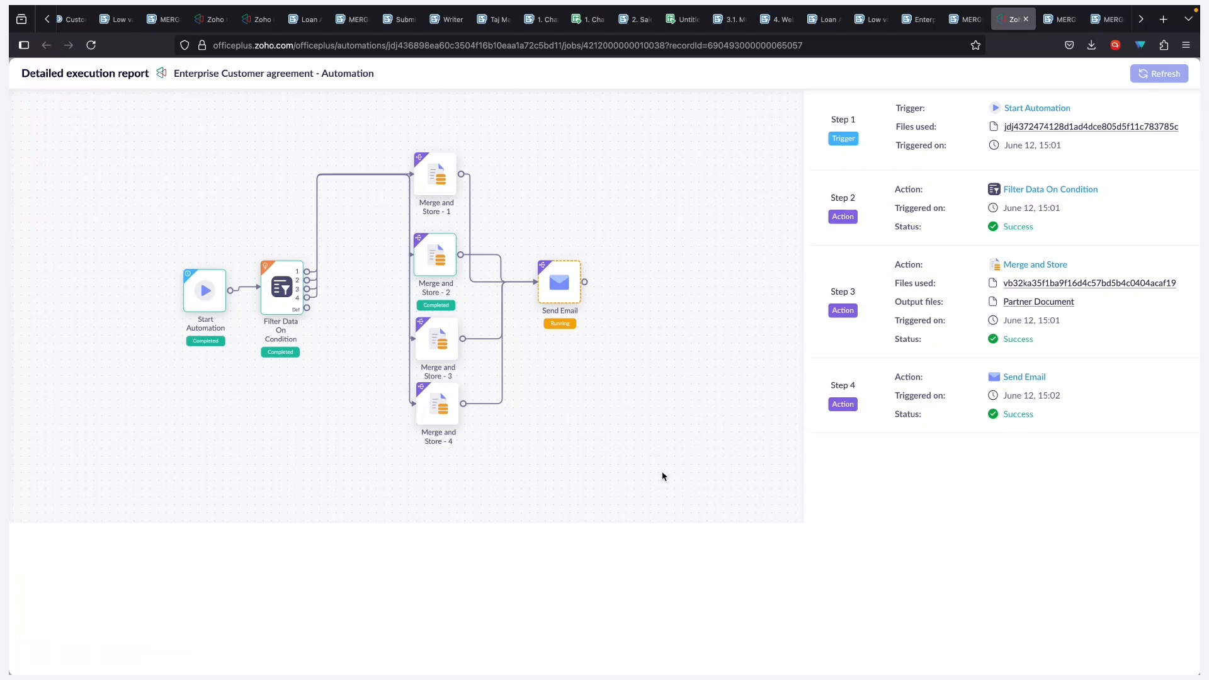
key("ctrl+Left")
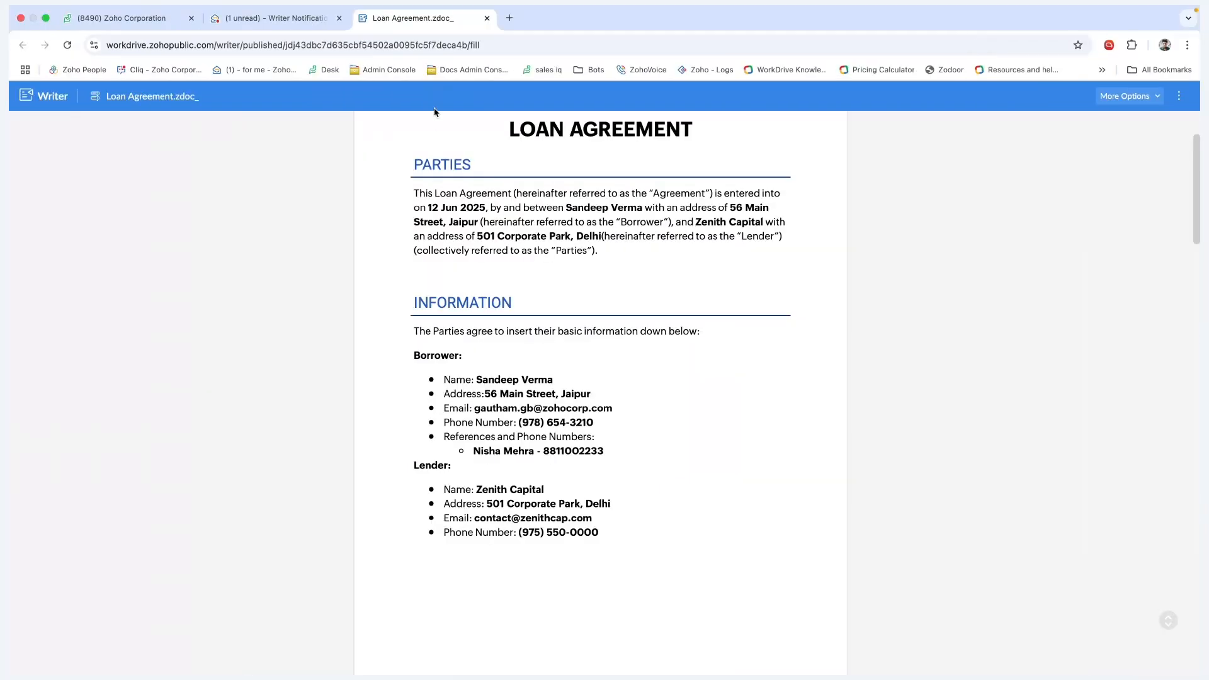
left_click(288, 36)
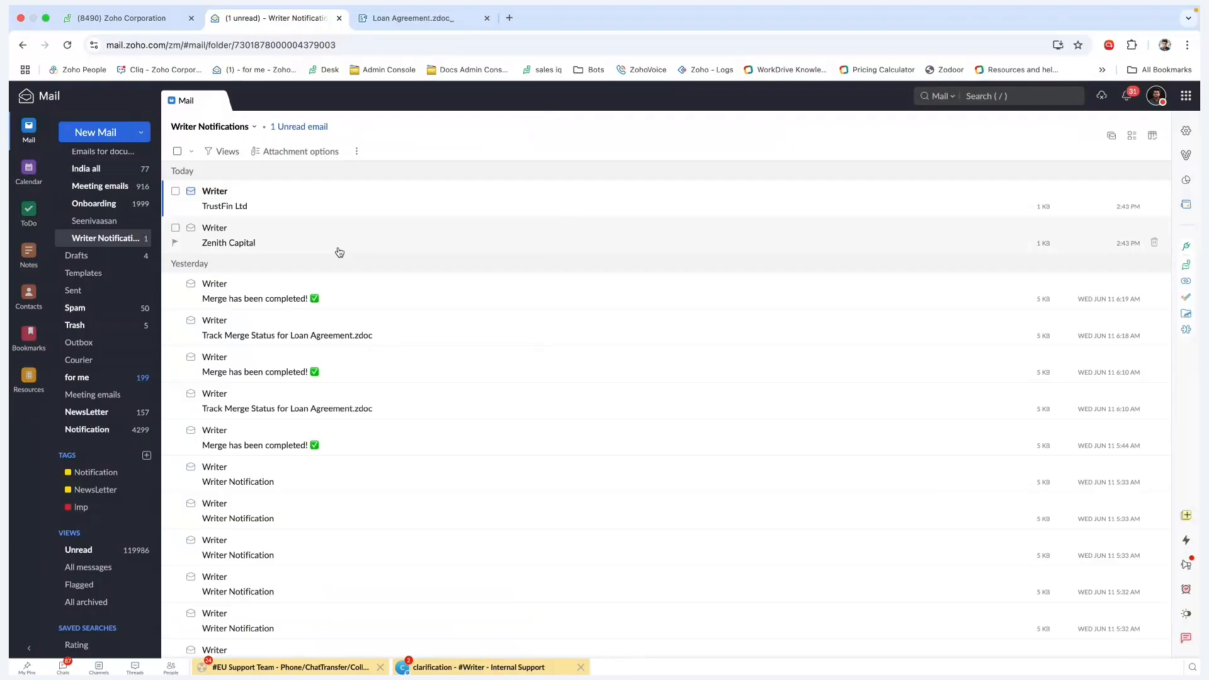
key("ctrl+Right")
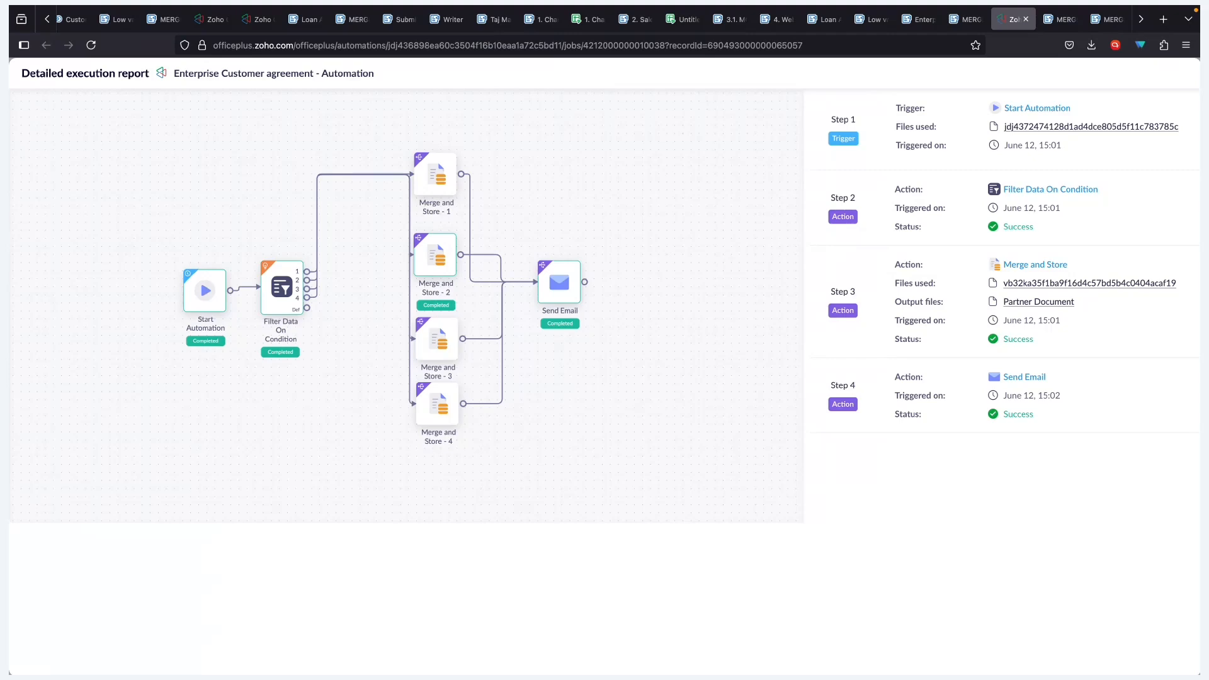
key("ctrl+Left")
key("ctrl+Left")
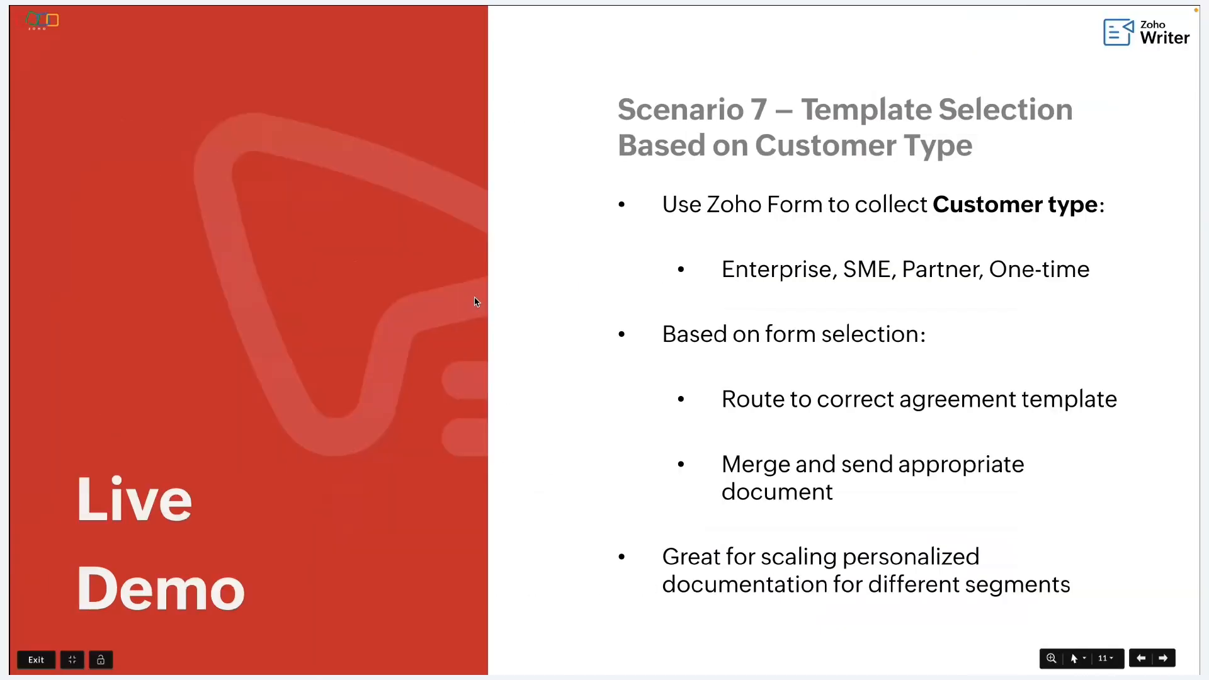
key("Right")
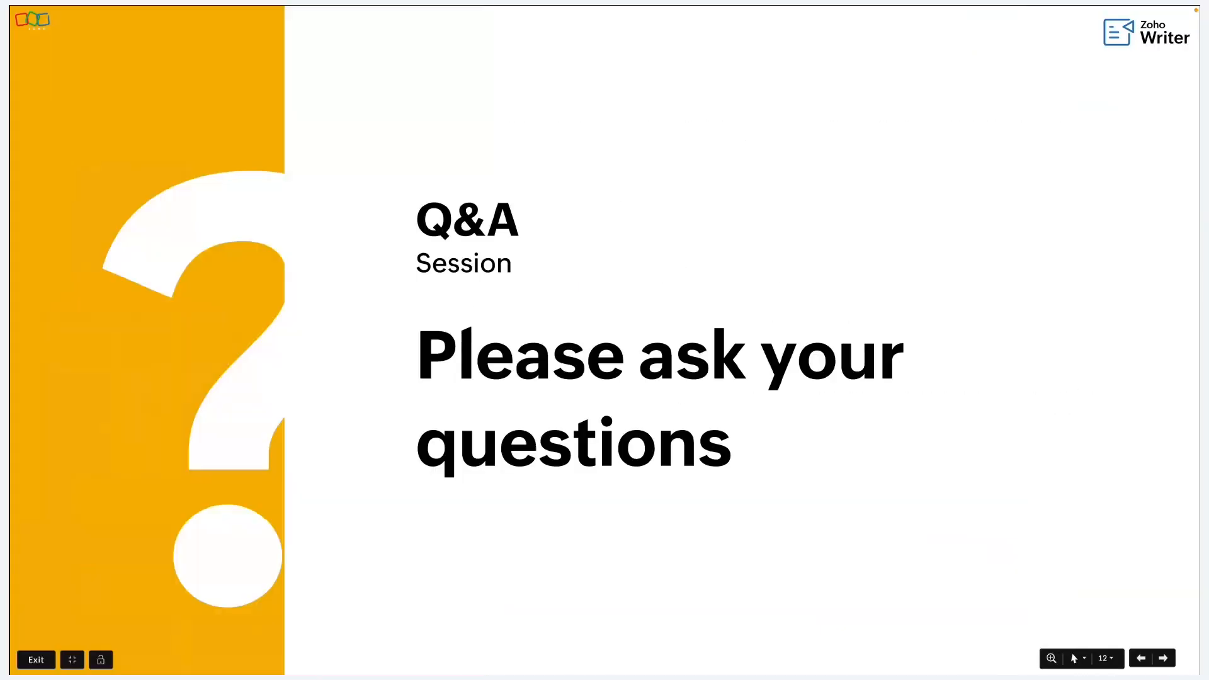